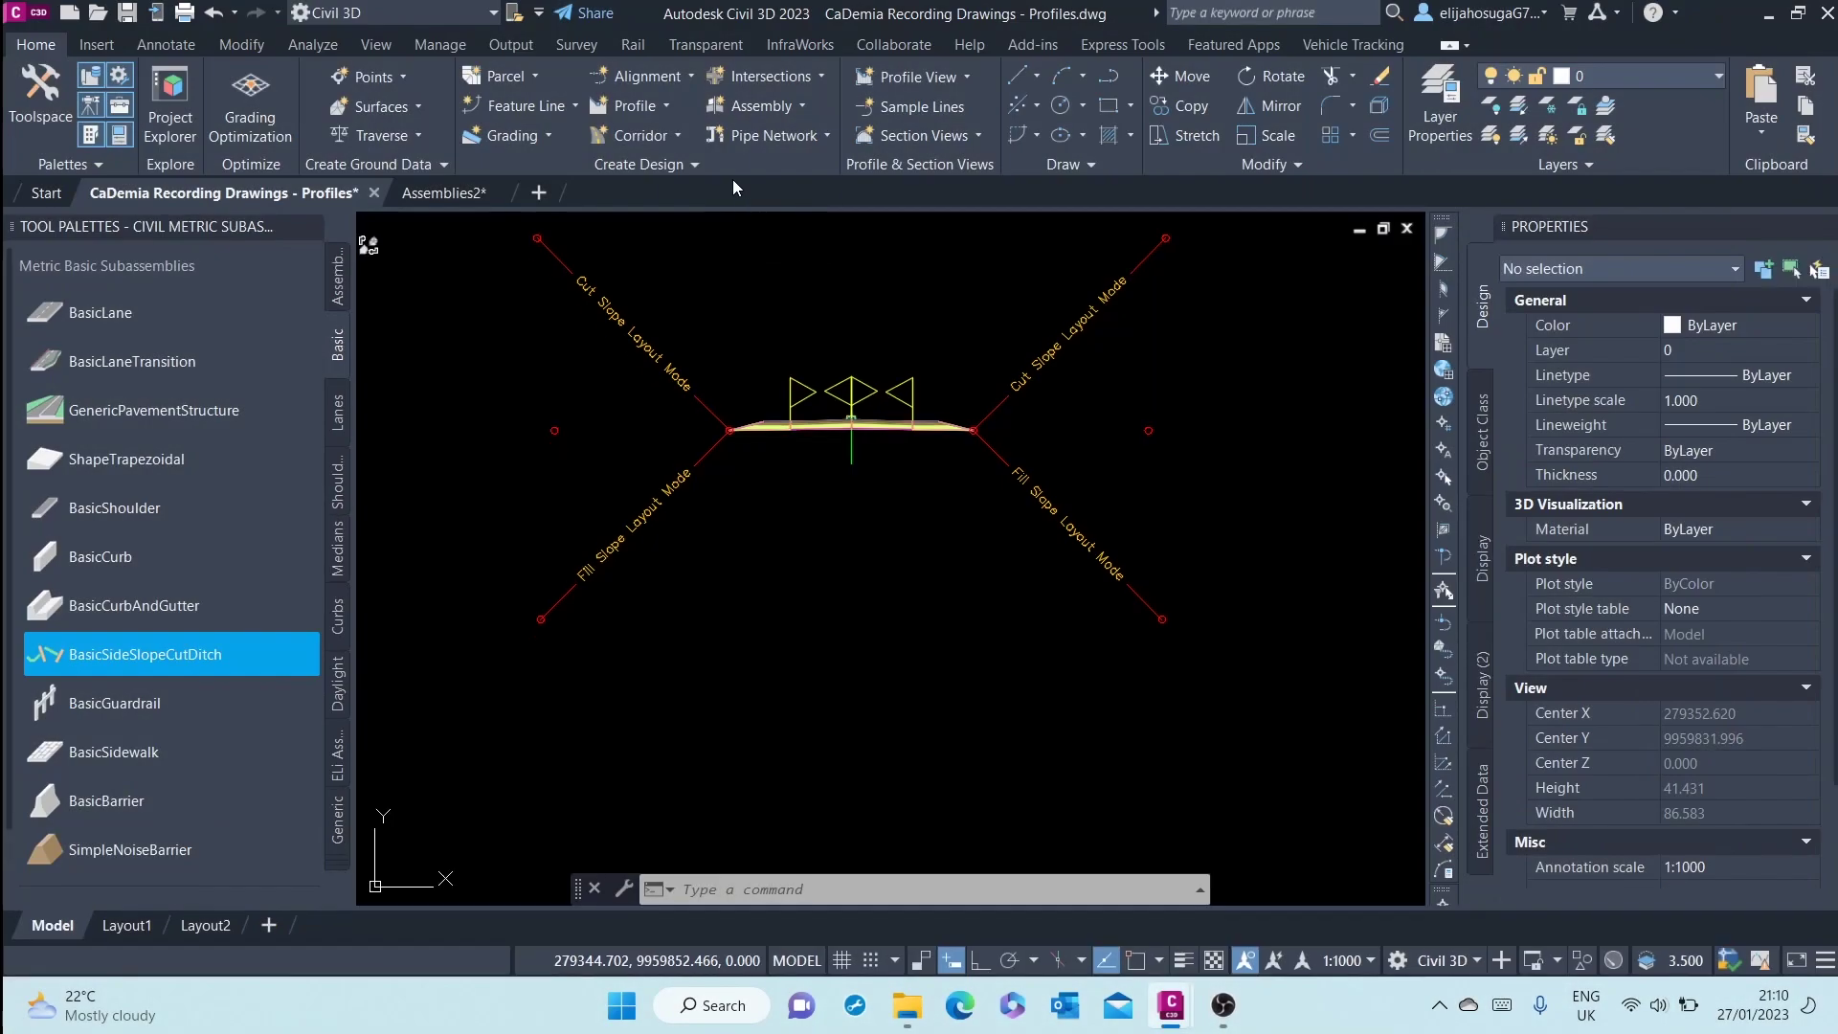
# Switch the RD-1 assembly's code set style to Basic
pyautogui.moveTo(861, 457); pyautogui.dragTo(951, 614, button='middle')
pyautogui.scroll(2, 948, 609)
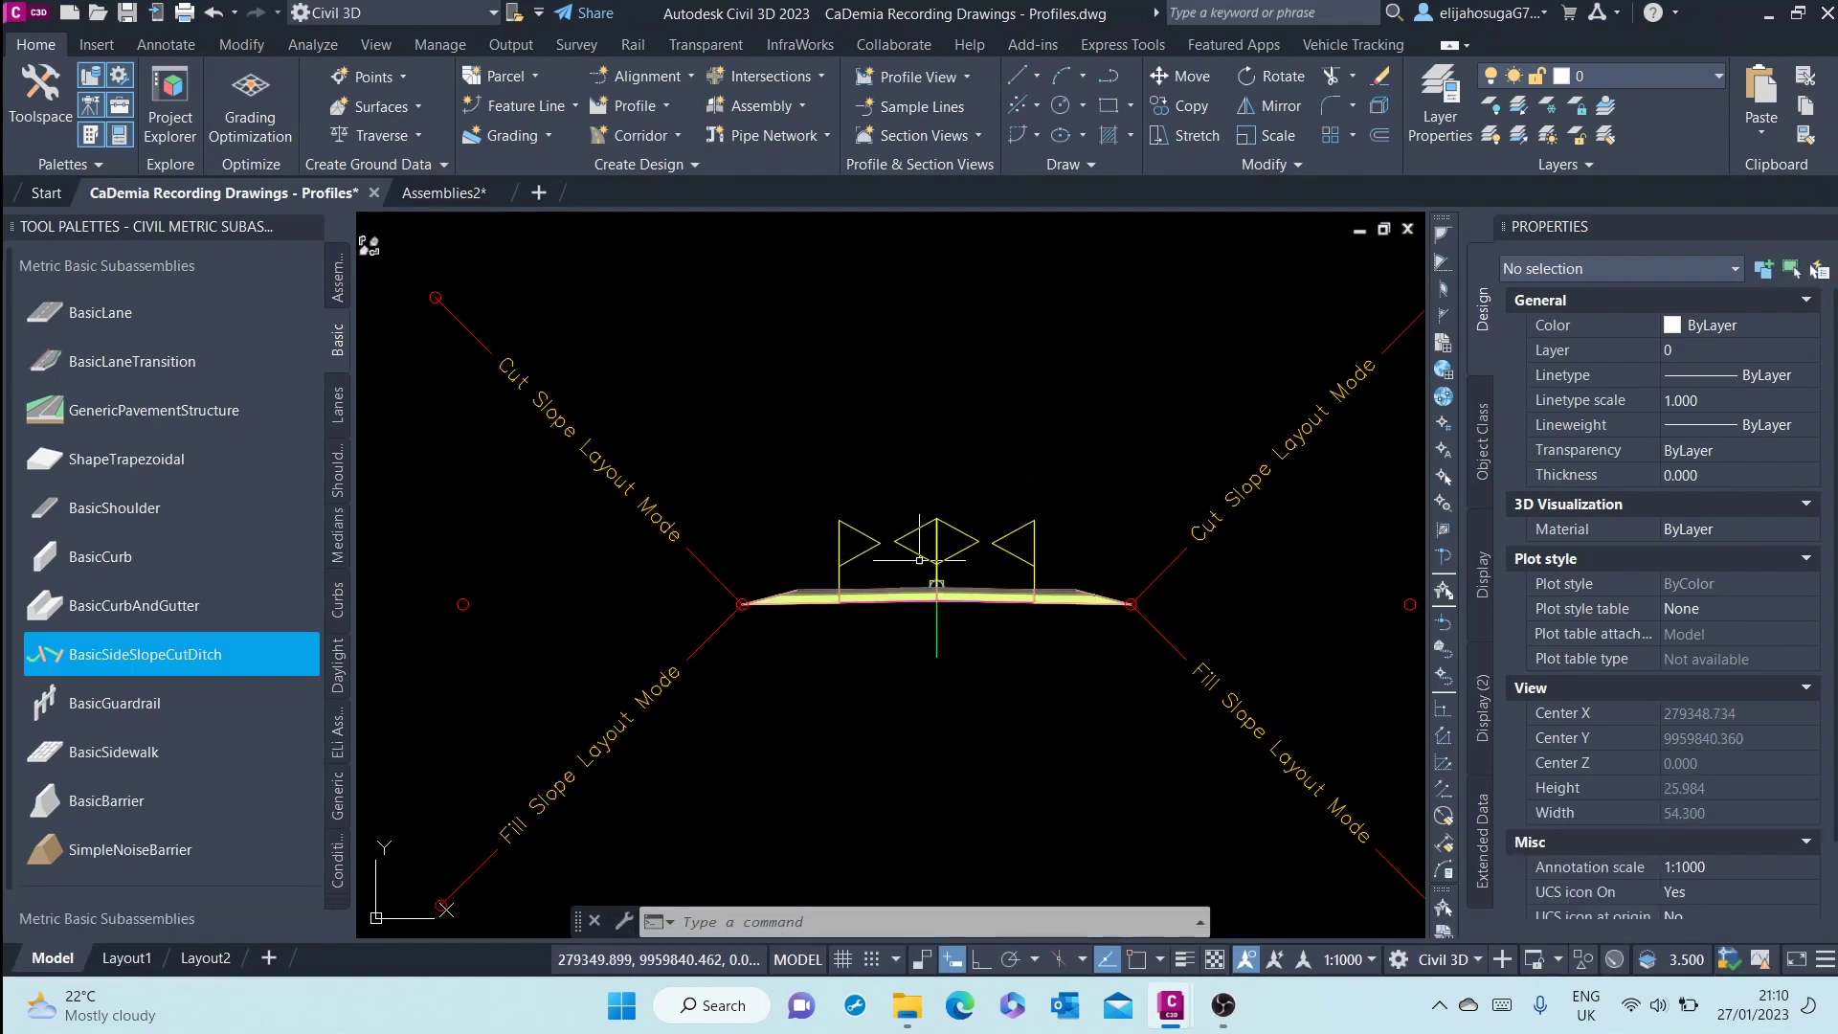
pyautogui.scroll(-4, 920, 517)
pyautogui.scroll(4, 920, 517)
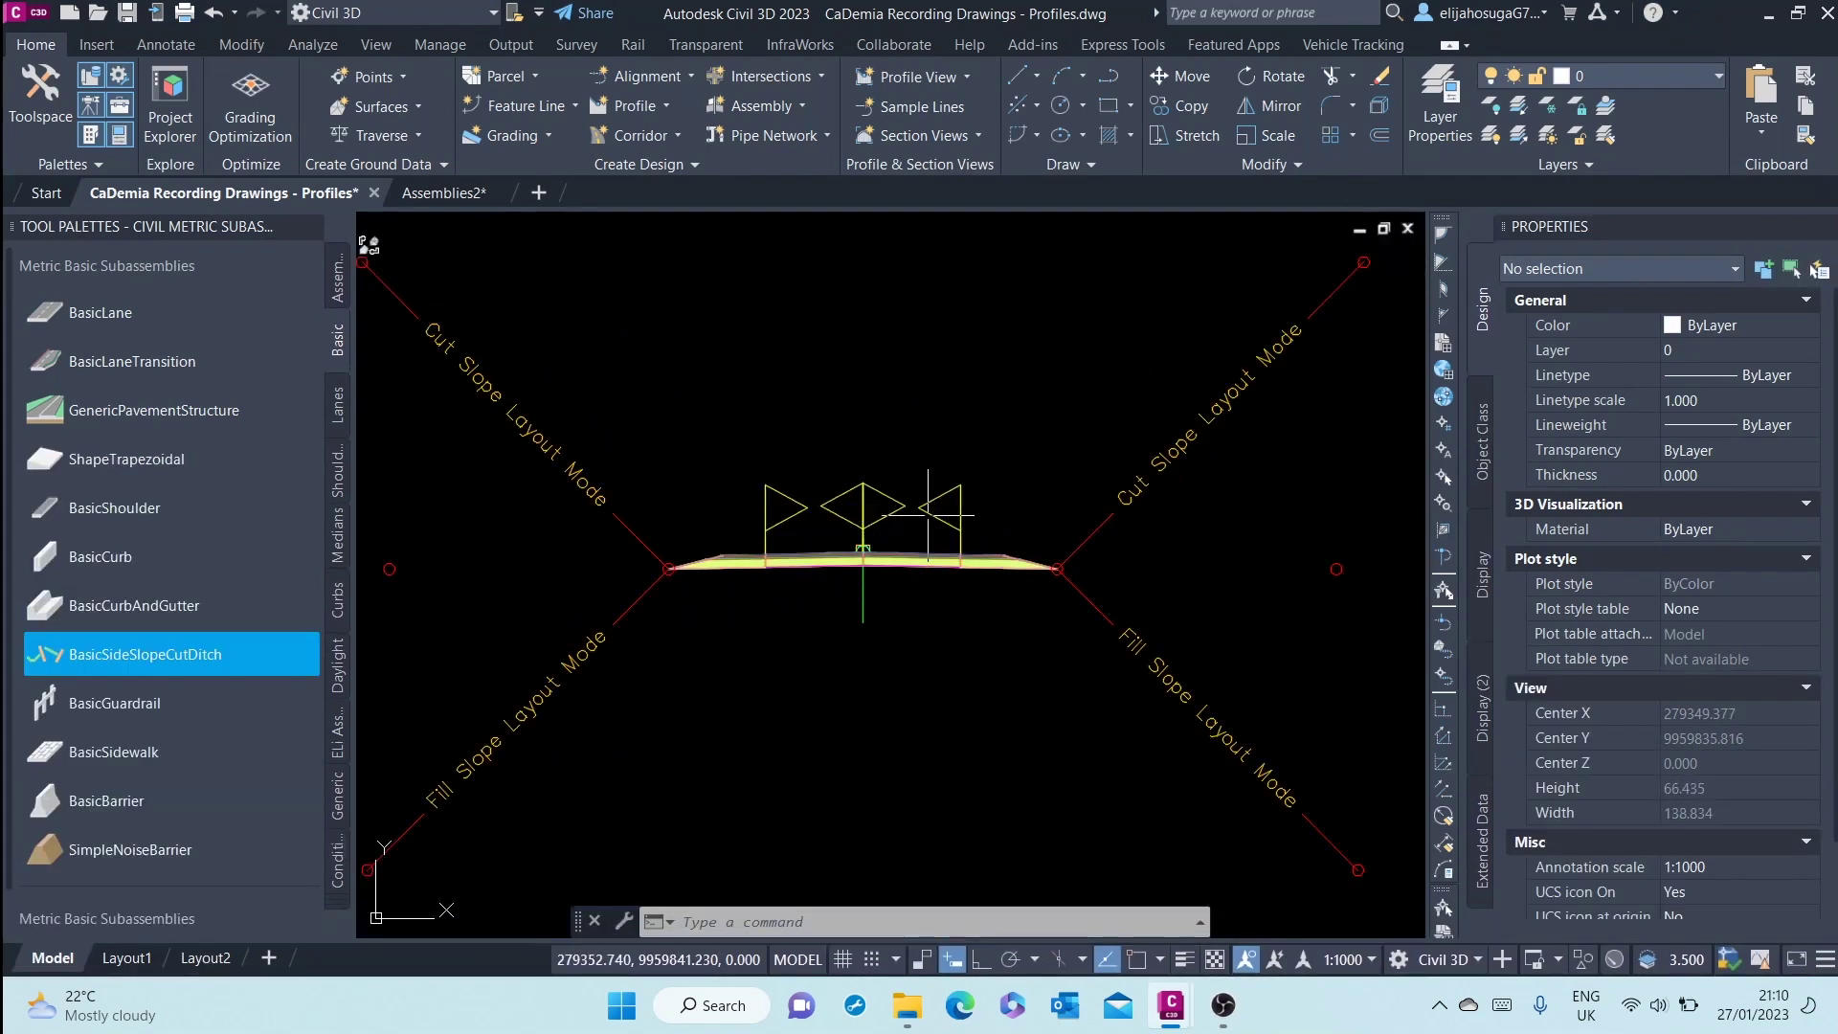
pyautogui.scroll(-4, 916, 509)
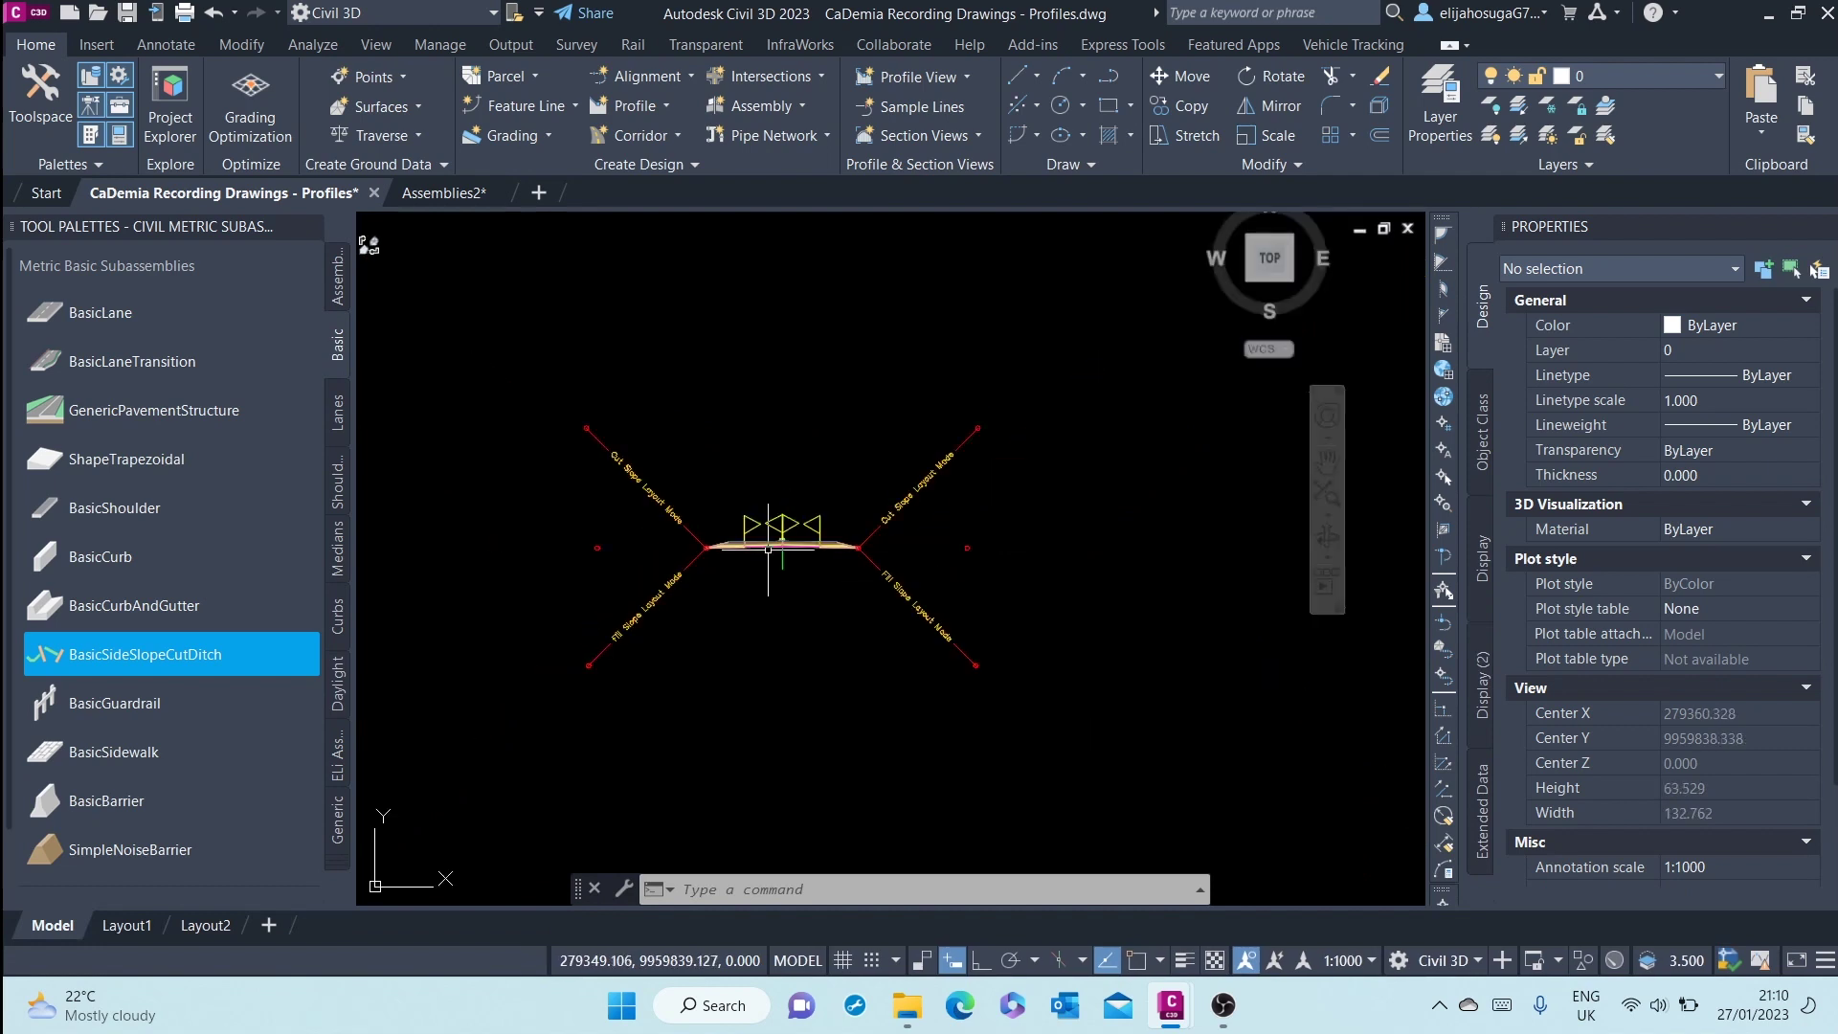
pyautogui.moveTo(917, 509); pyautogui.dragTo(919, 598, button='middle')
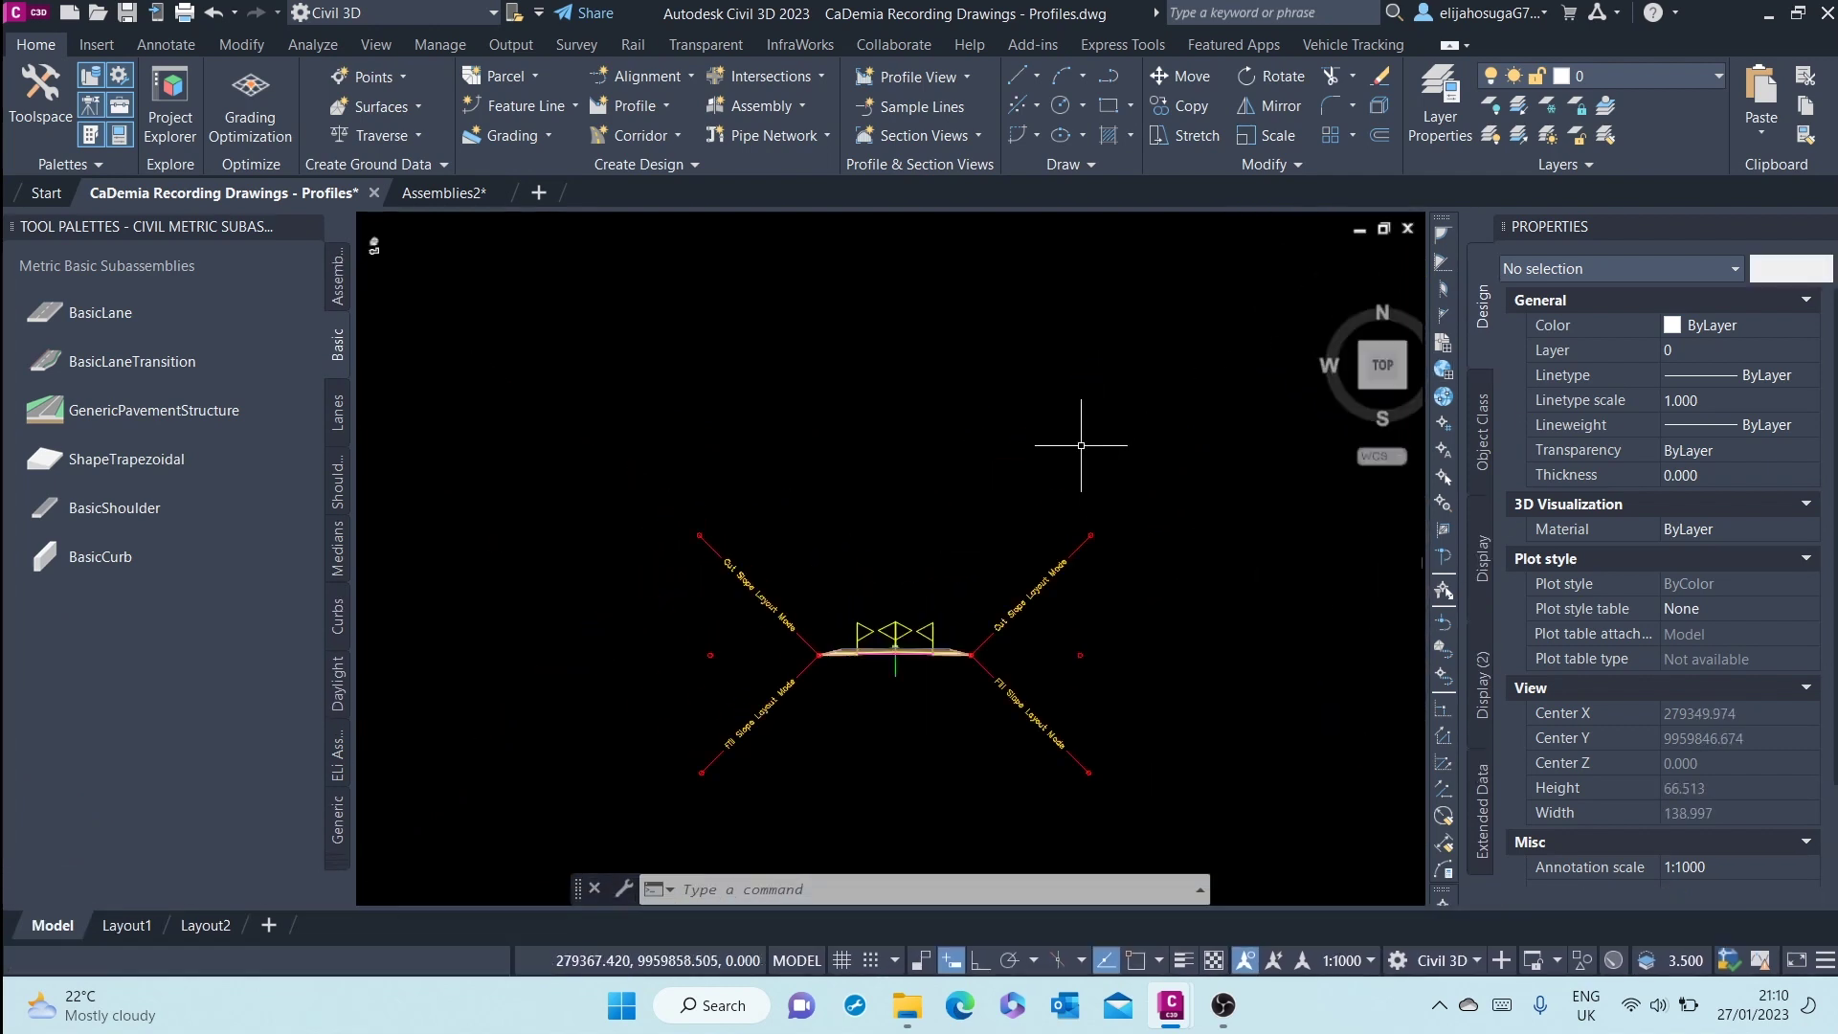
pyautogui.moveTo(1079, 431); pyautogui.dragTo(962, 398, button='middle')
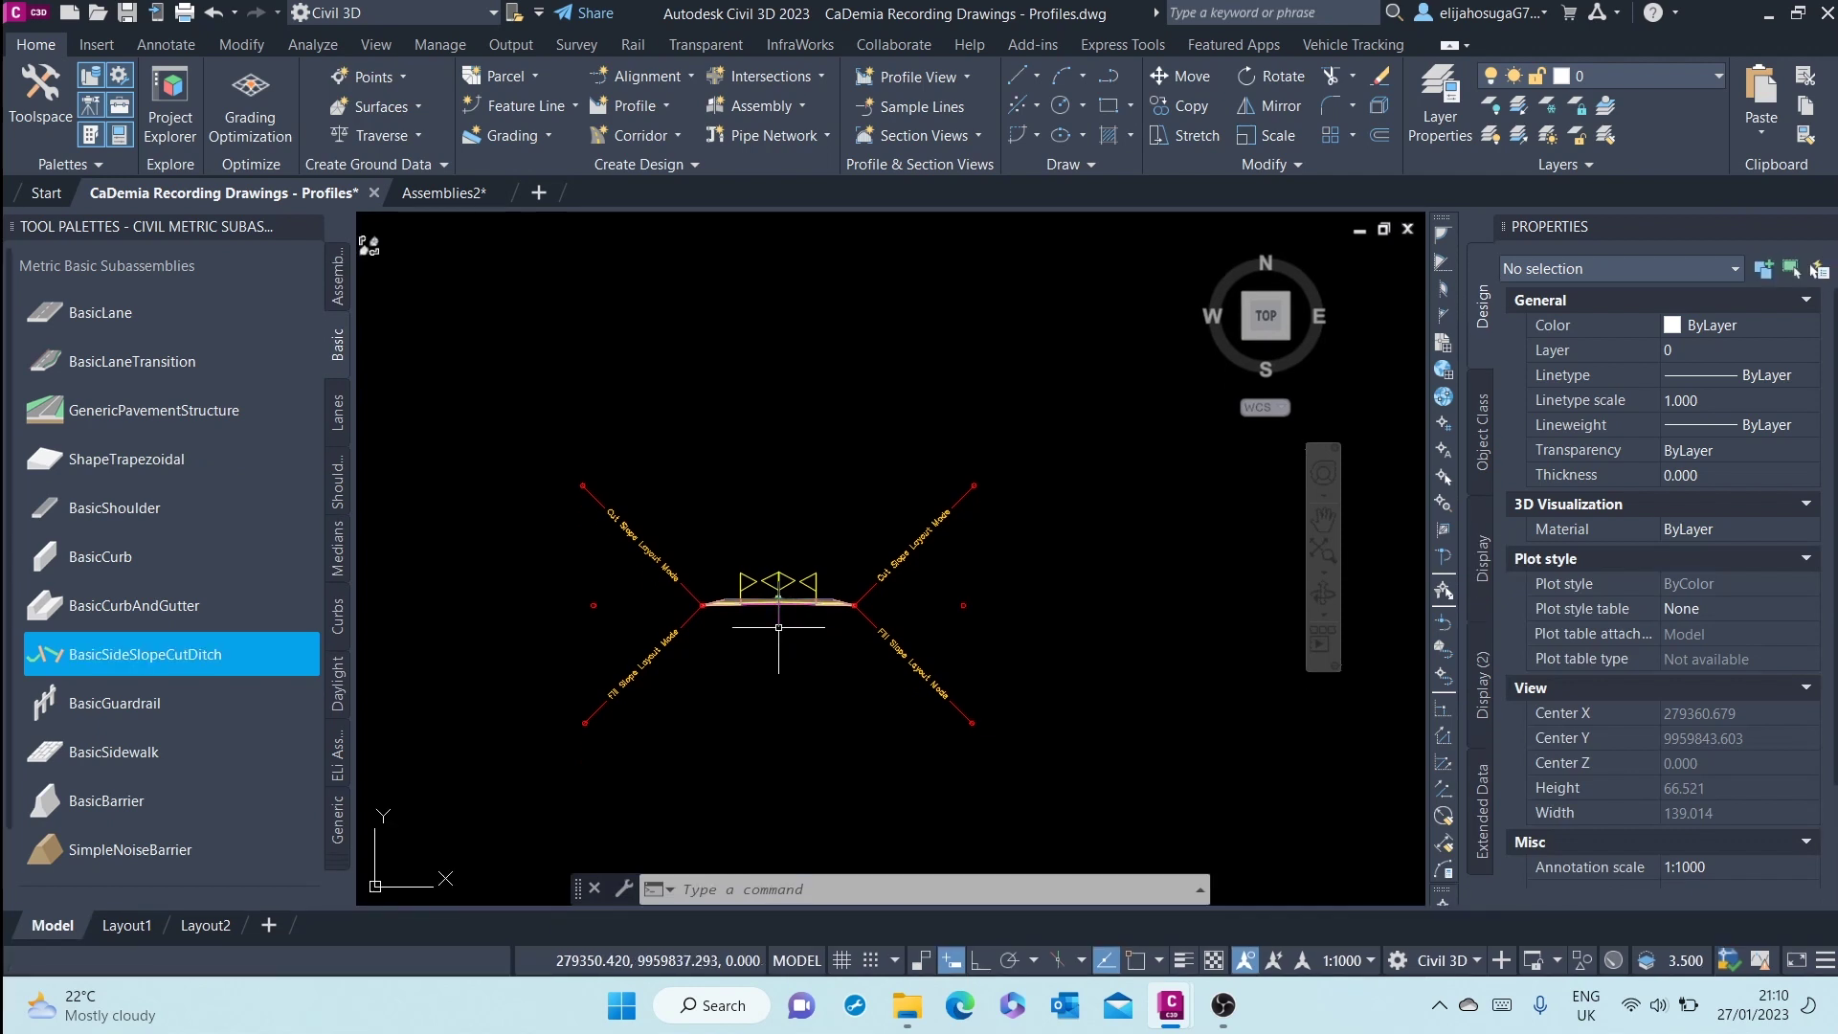
pyautogui.click(781, 623)
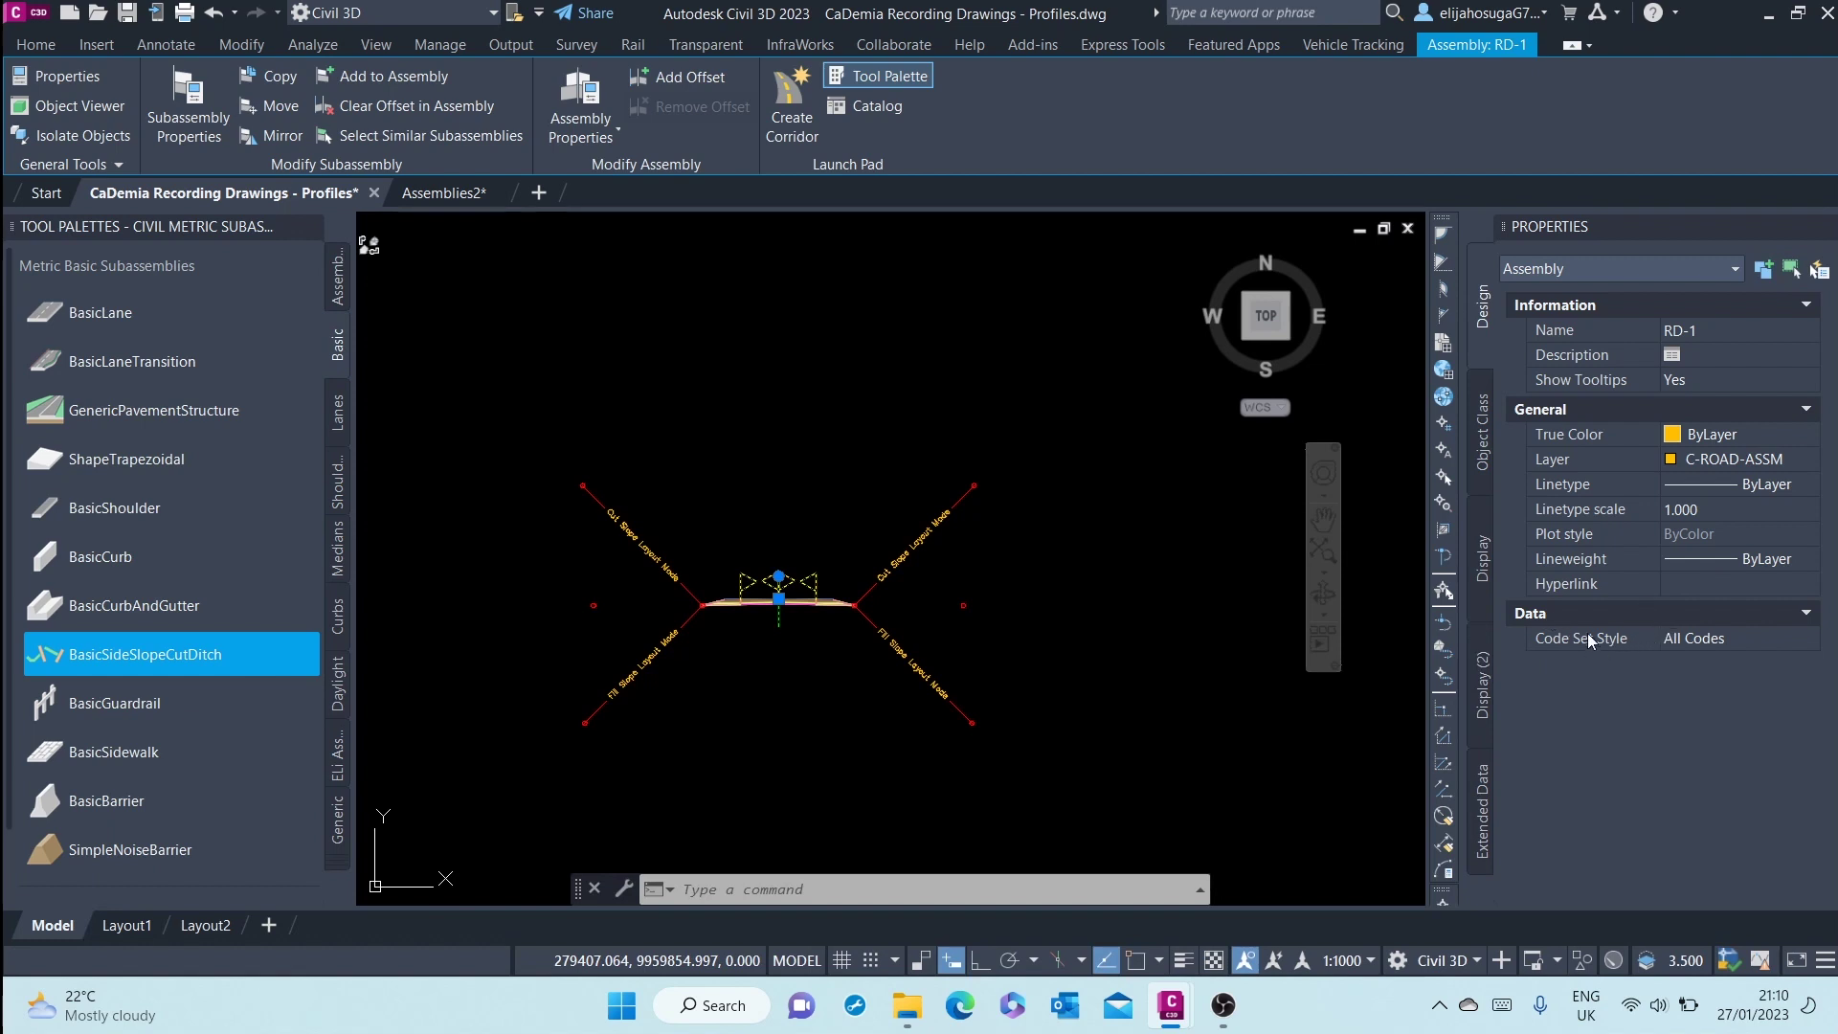
pyautogui.click(1710, 640)
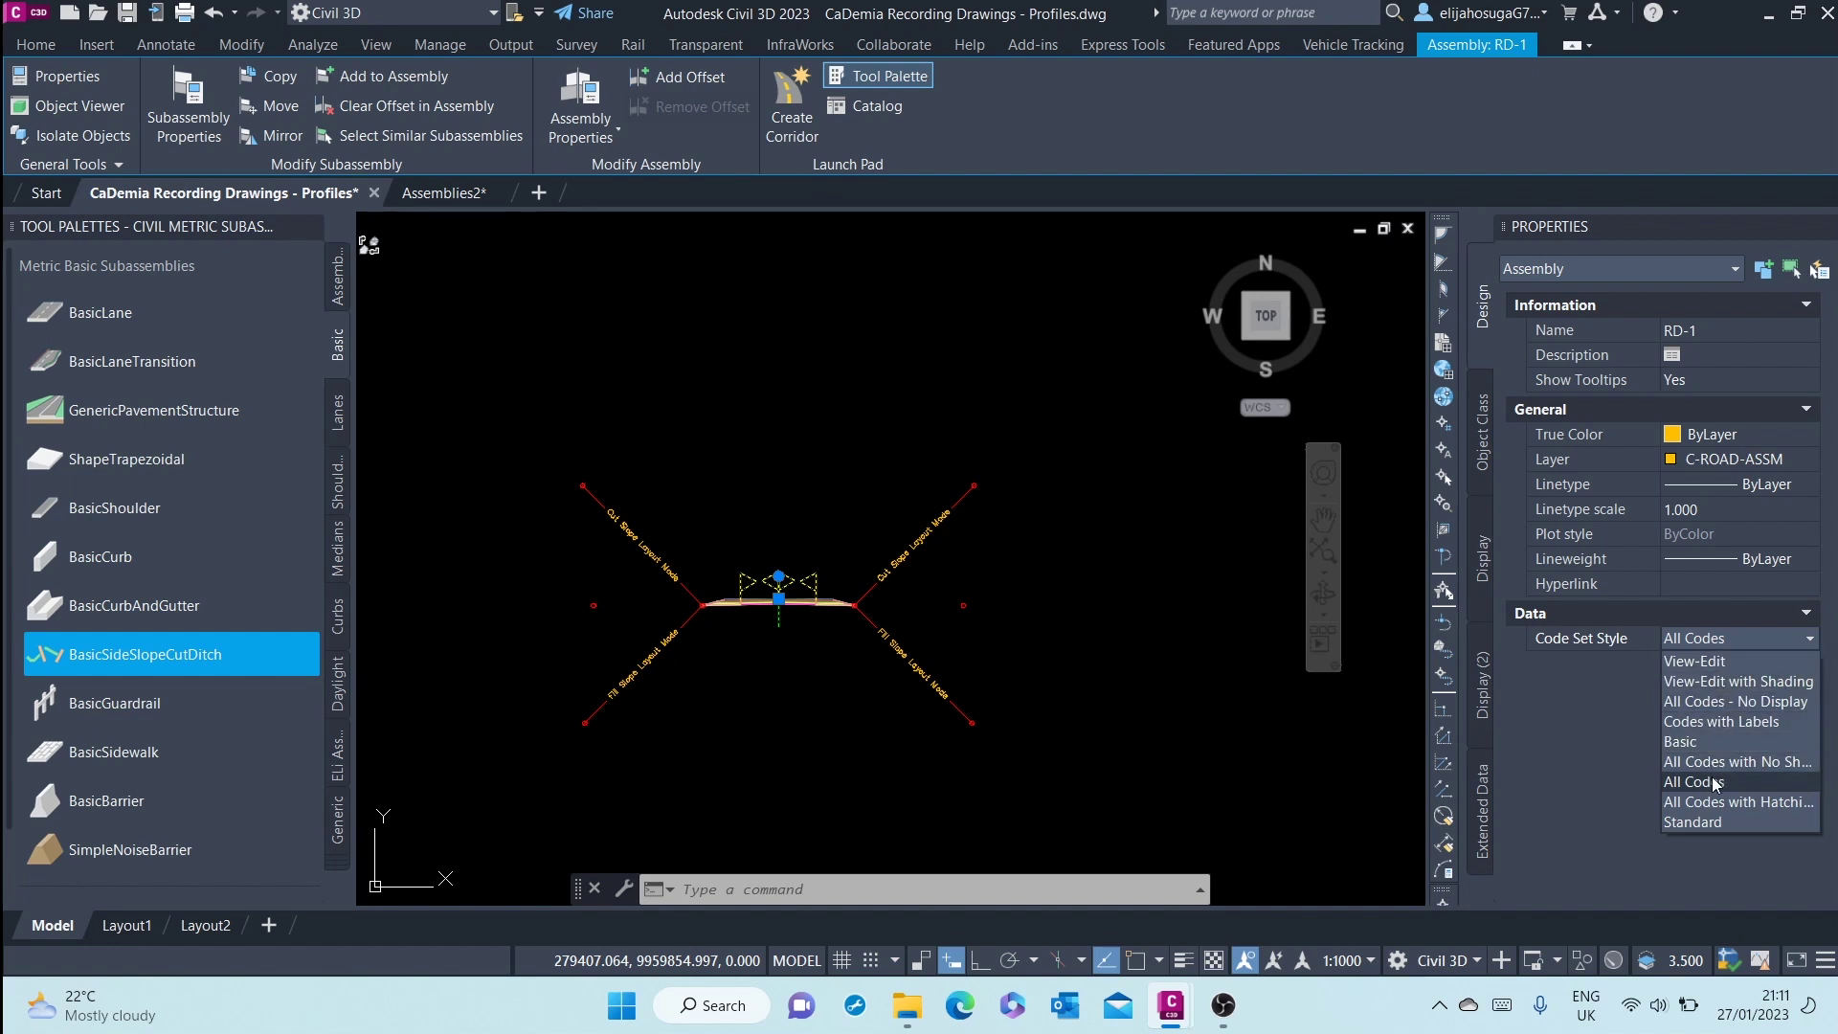
pyautogui.click(1697, 741)
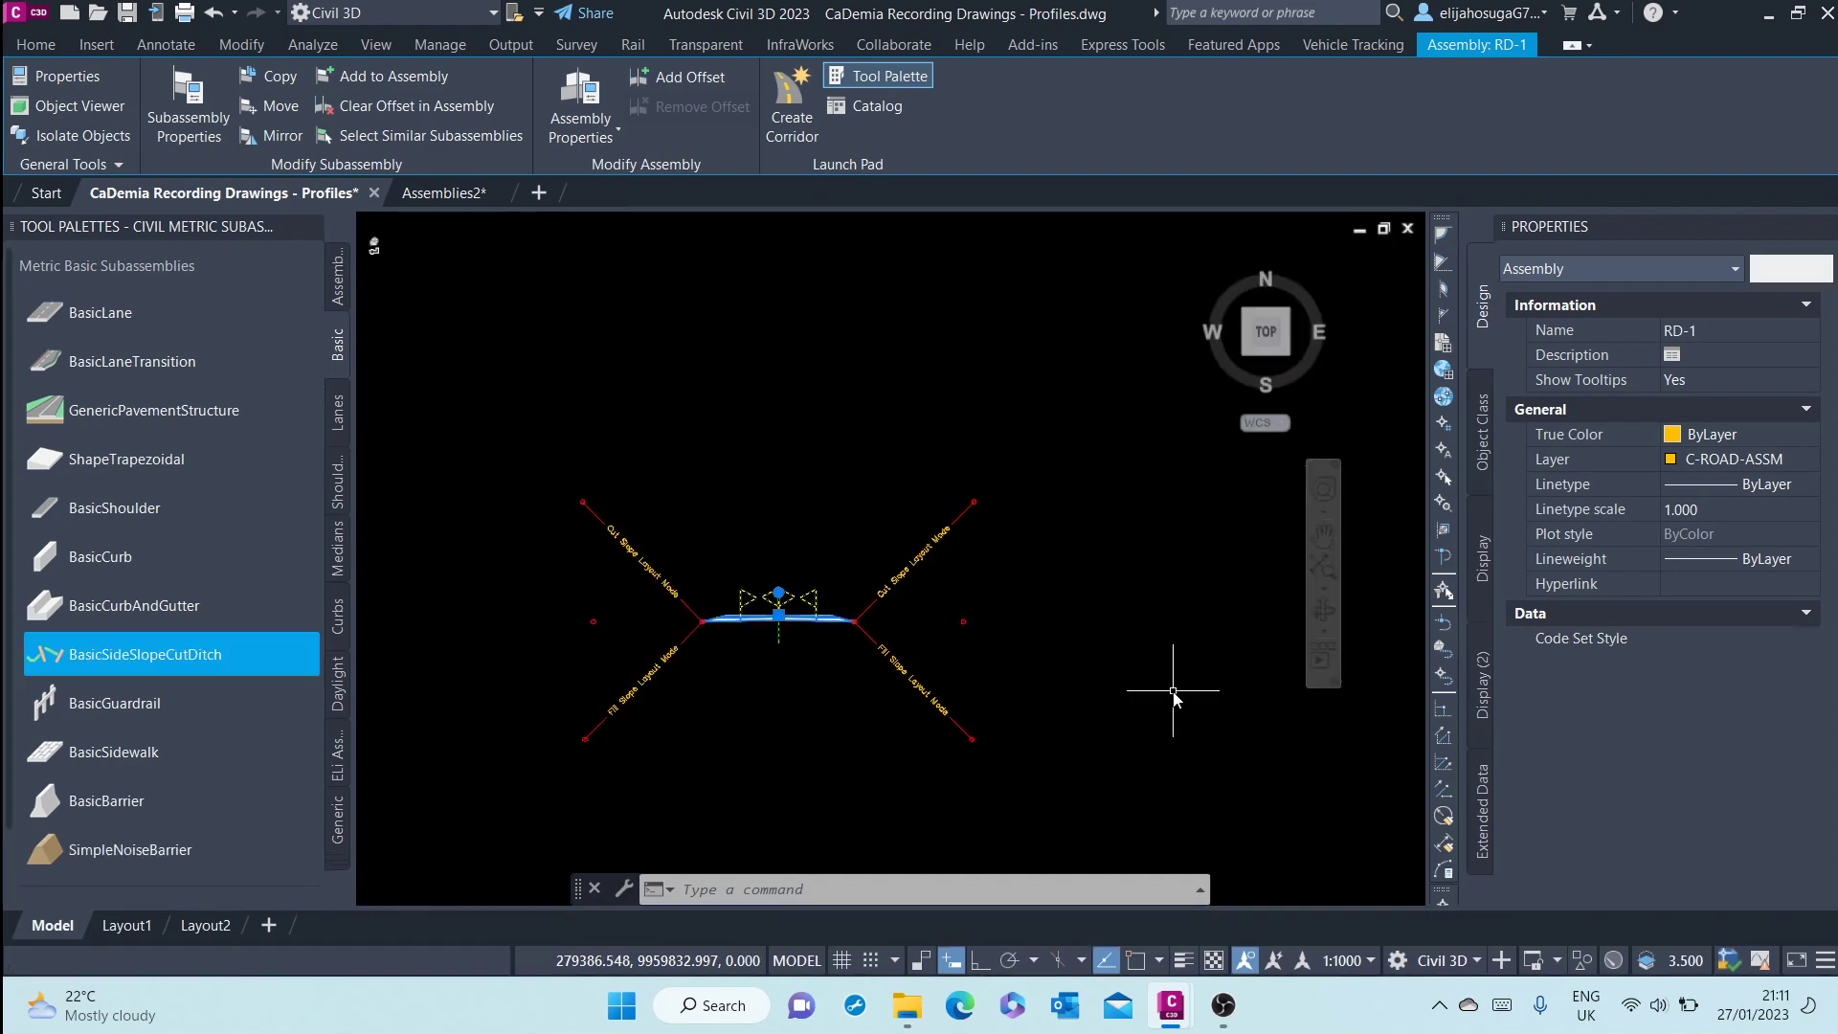
# Reselect the RD-1 assembly and set its code set style to All Codes with No Shading
pyautogui.press('Escape')
pyautogui.scroll(4, 756, 603)
pyautogui.scroll(3, 725, 613)
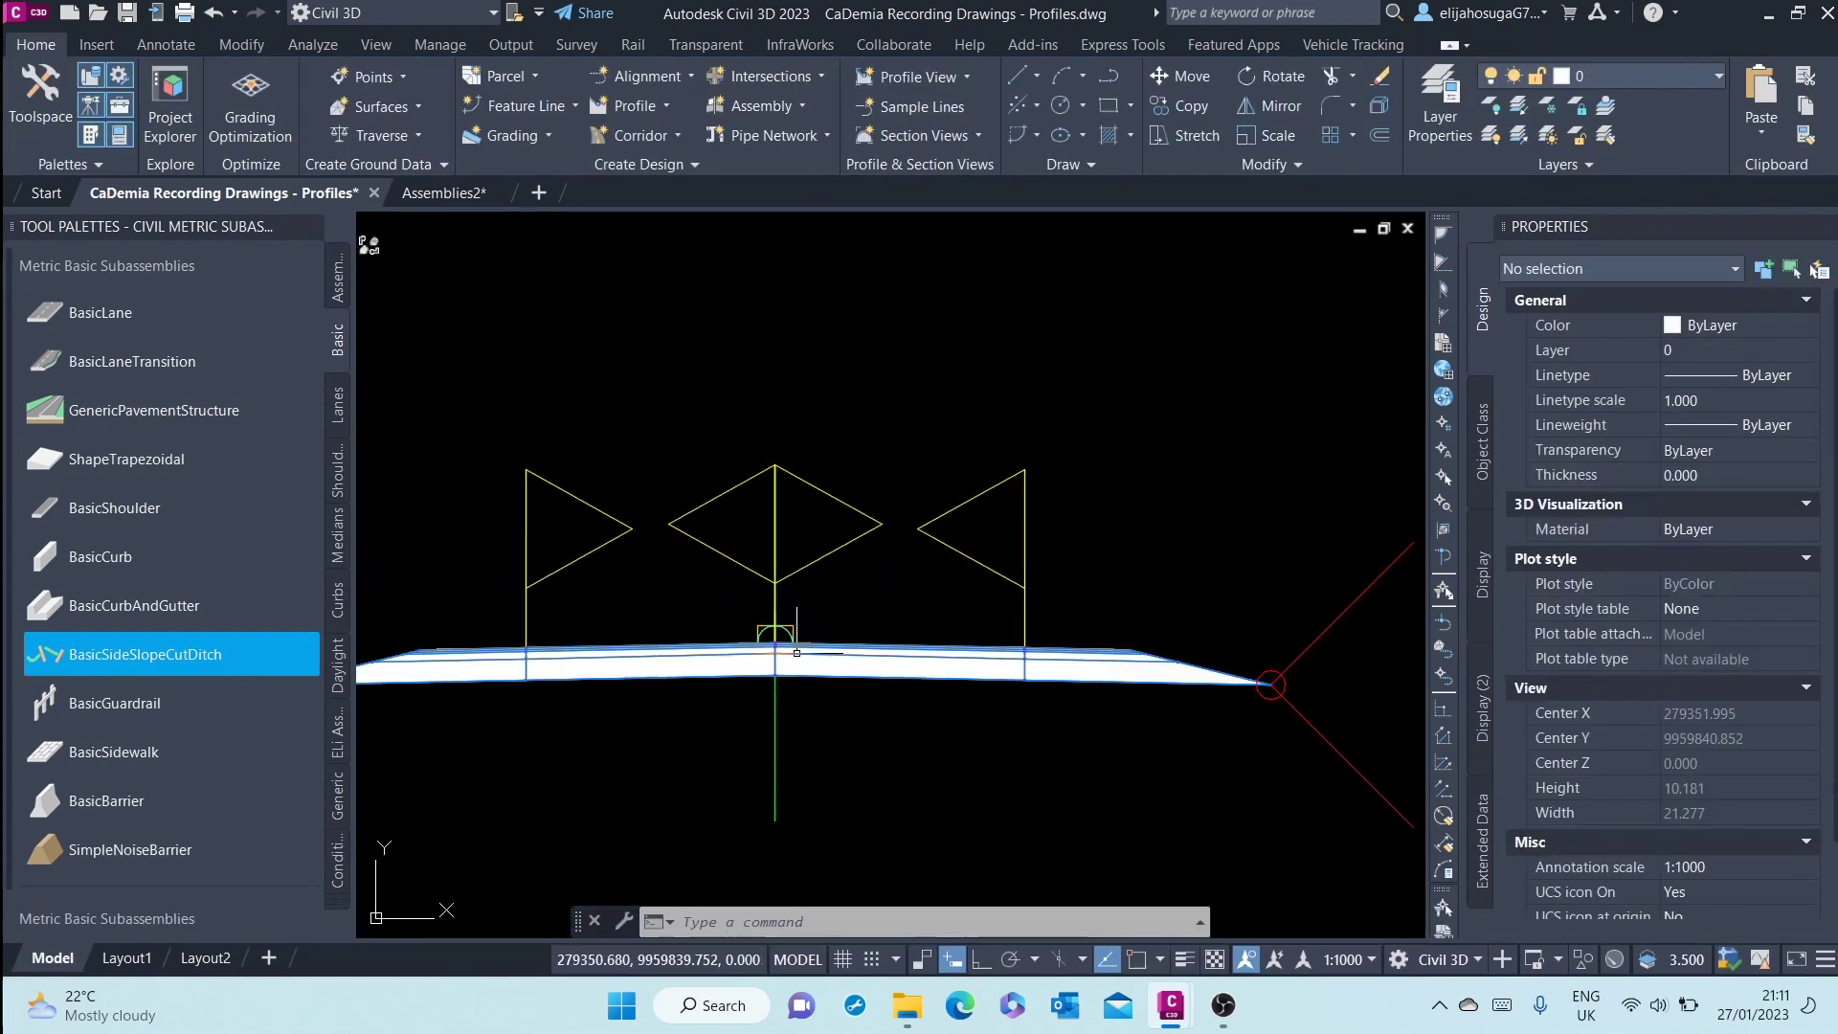
pyautogui.scroll(-7, 848, 684)
pyautogui.scroll(-4, 847, 685)
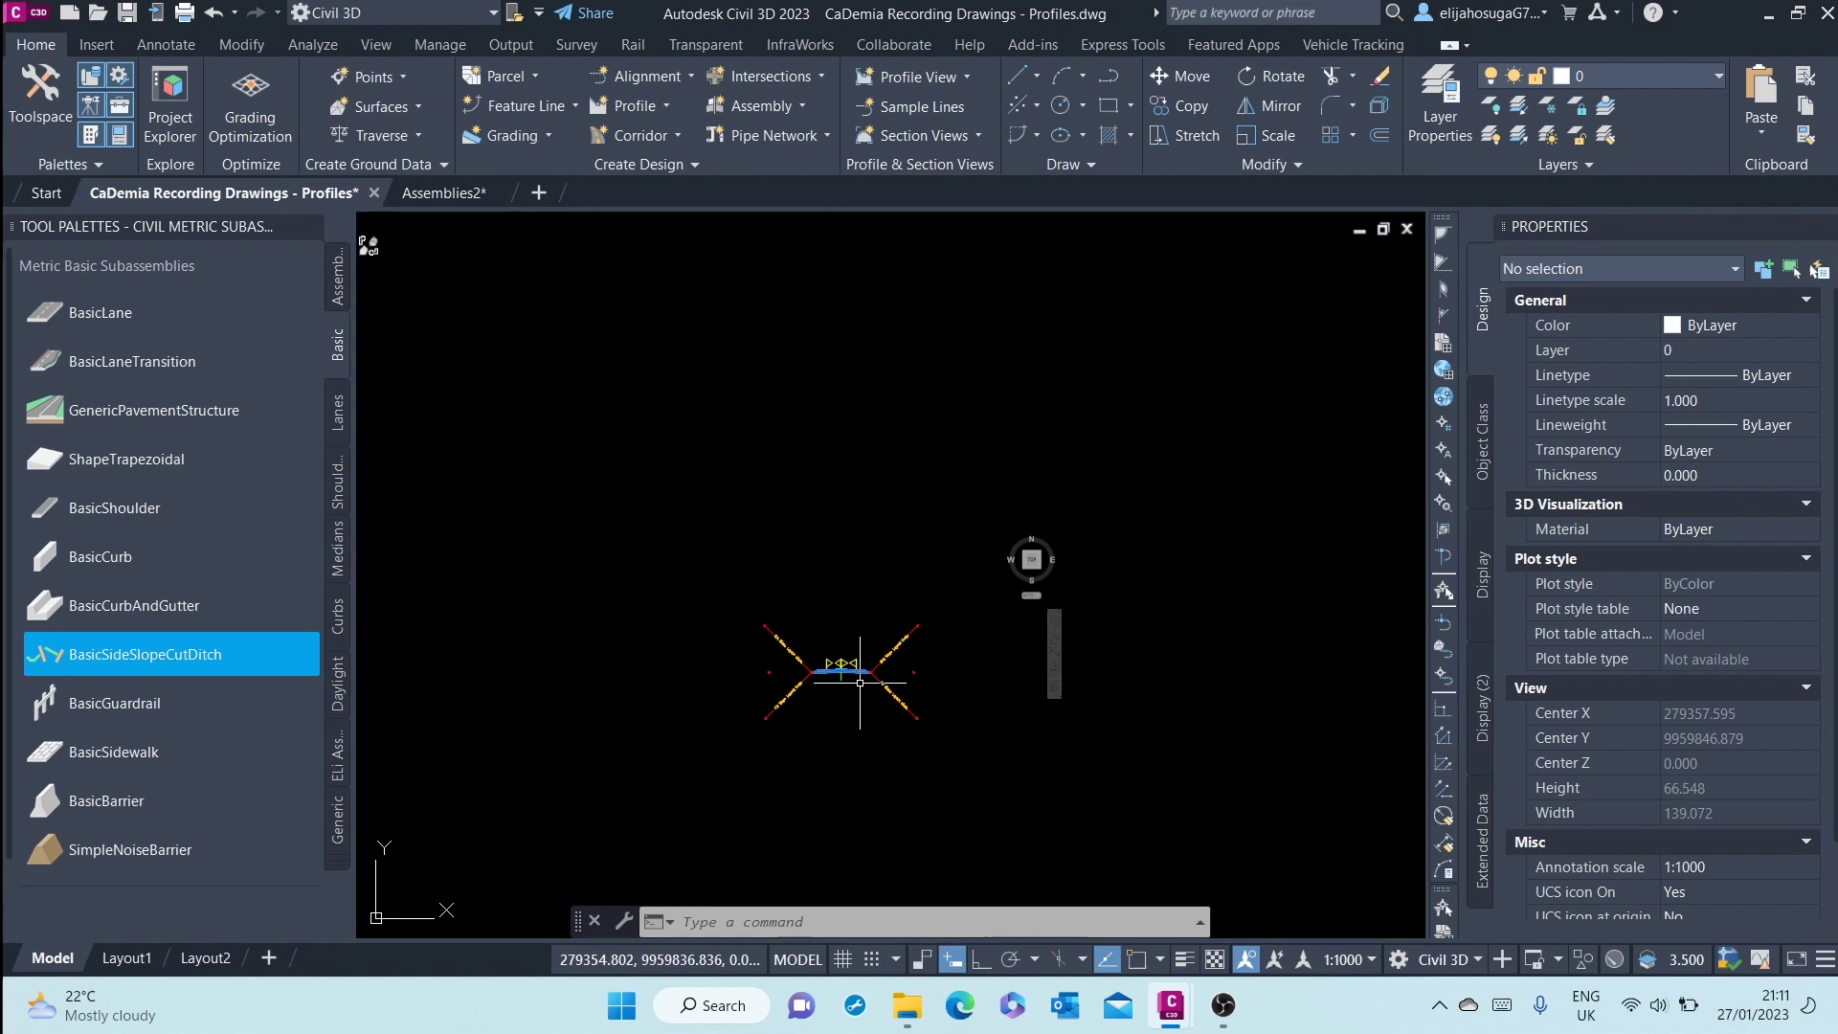
pyautogui.scroll(8, 841, 635)
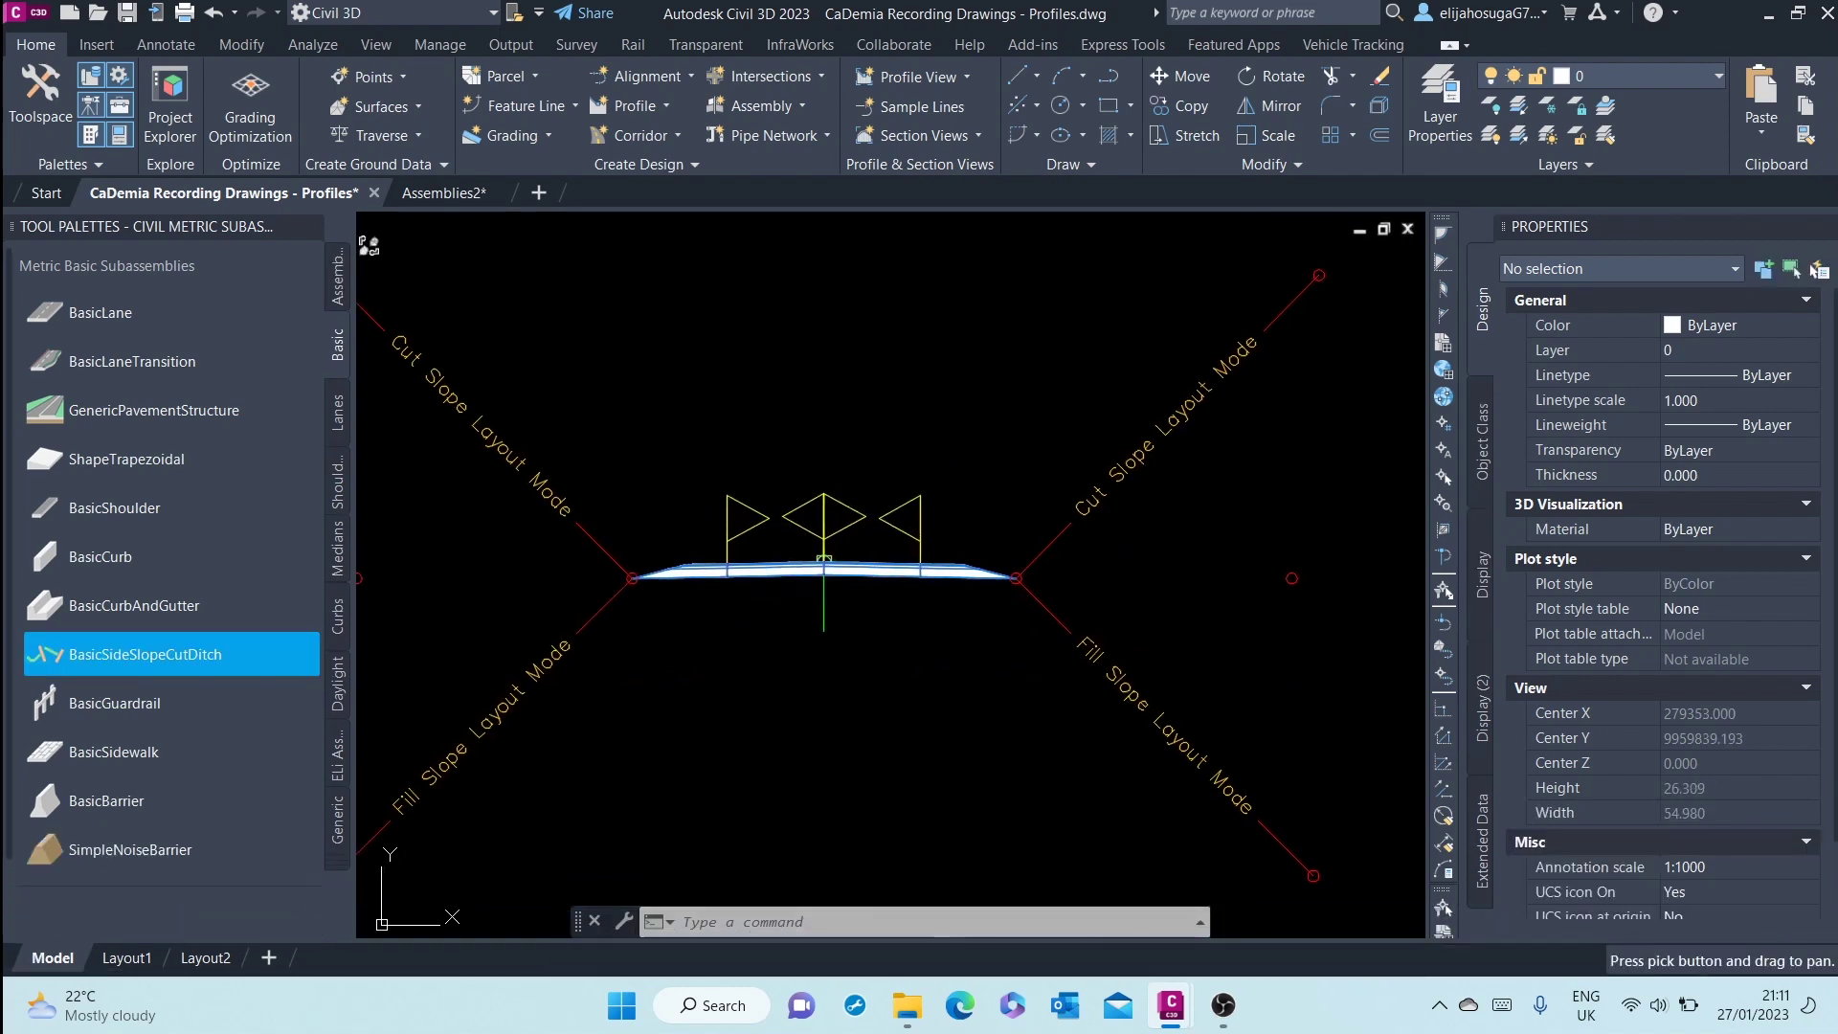
pyautogui.scroll(7, 766, 536)
pyautogui.click(762, 520)
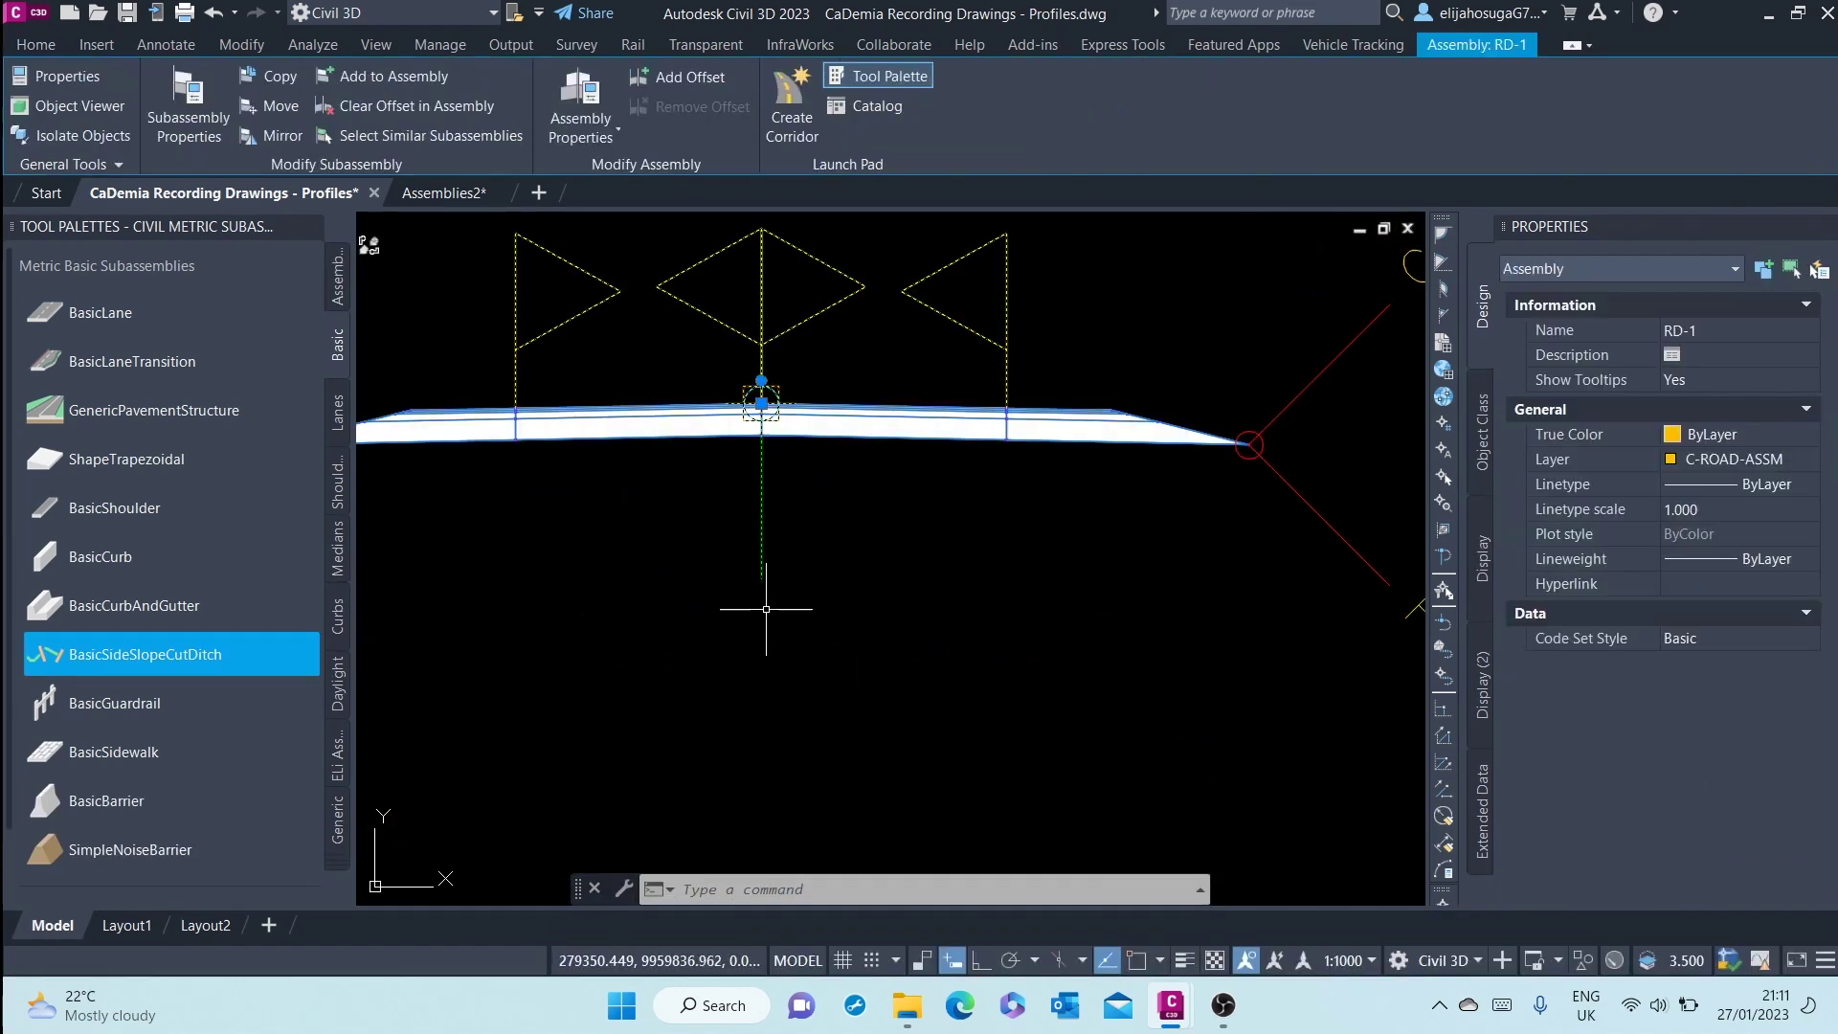
pyautogui.click(1708, 634)
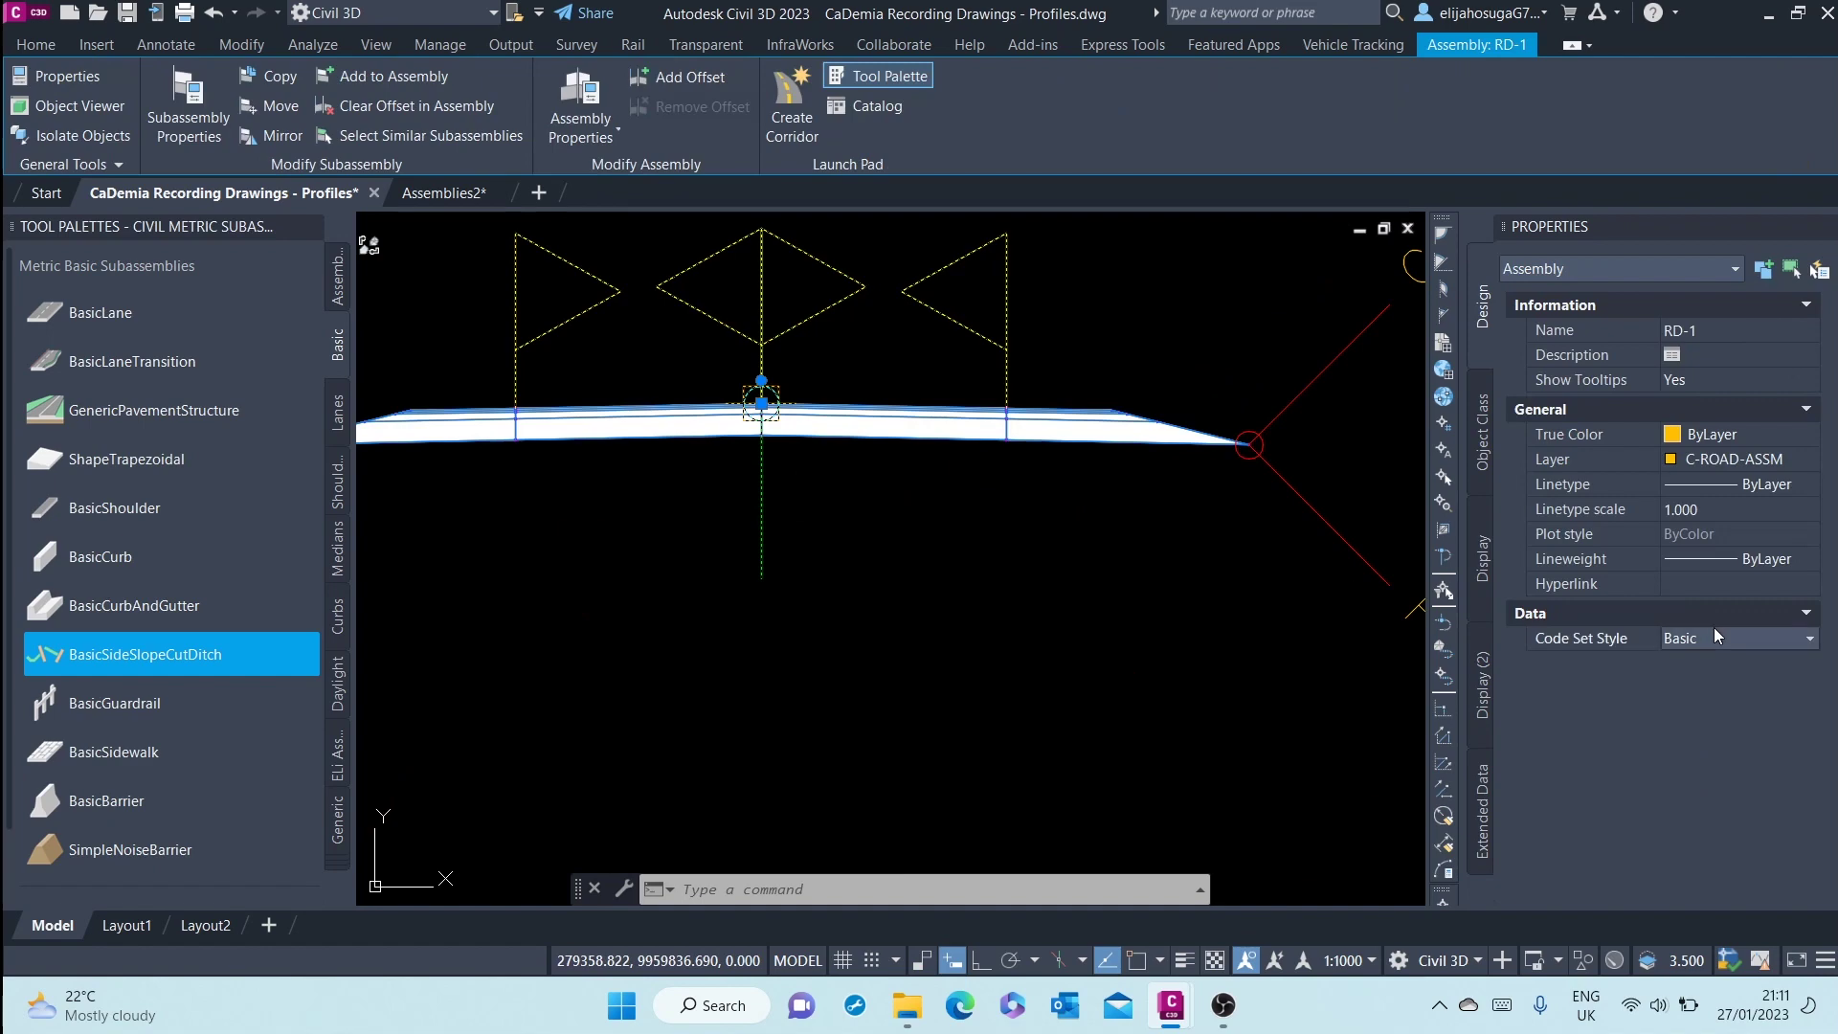
pyautogui.click(1715, 634)
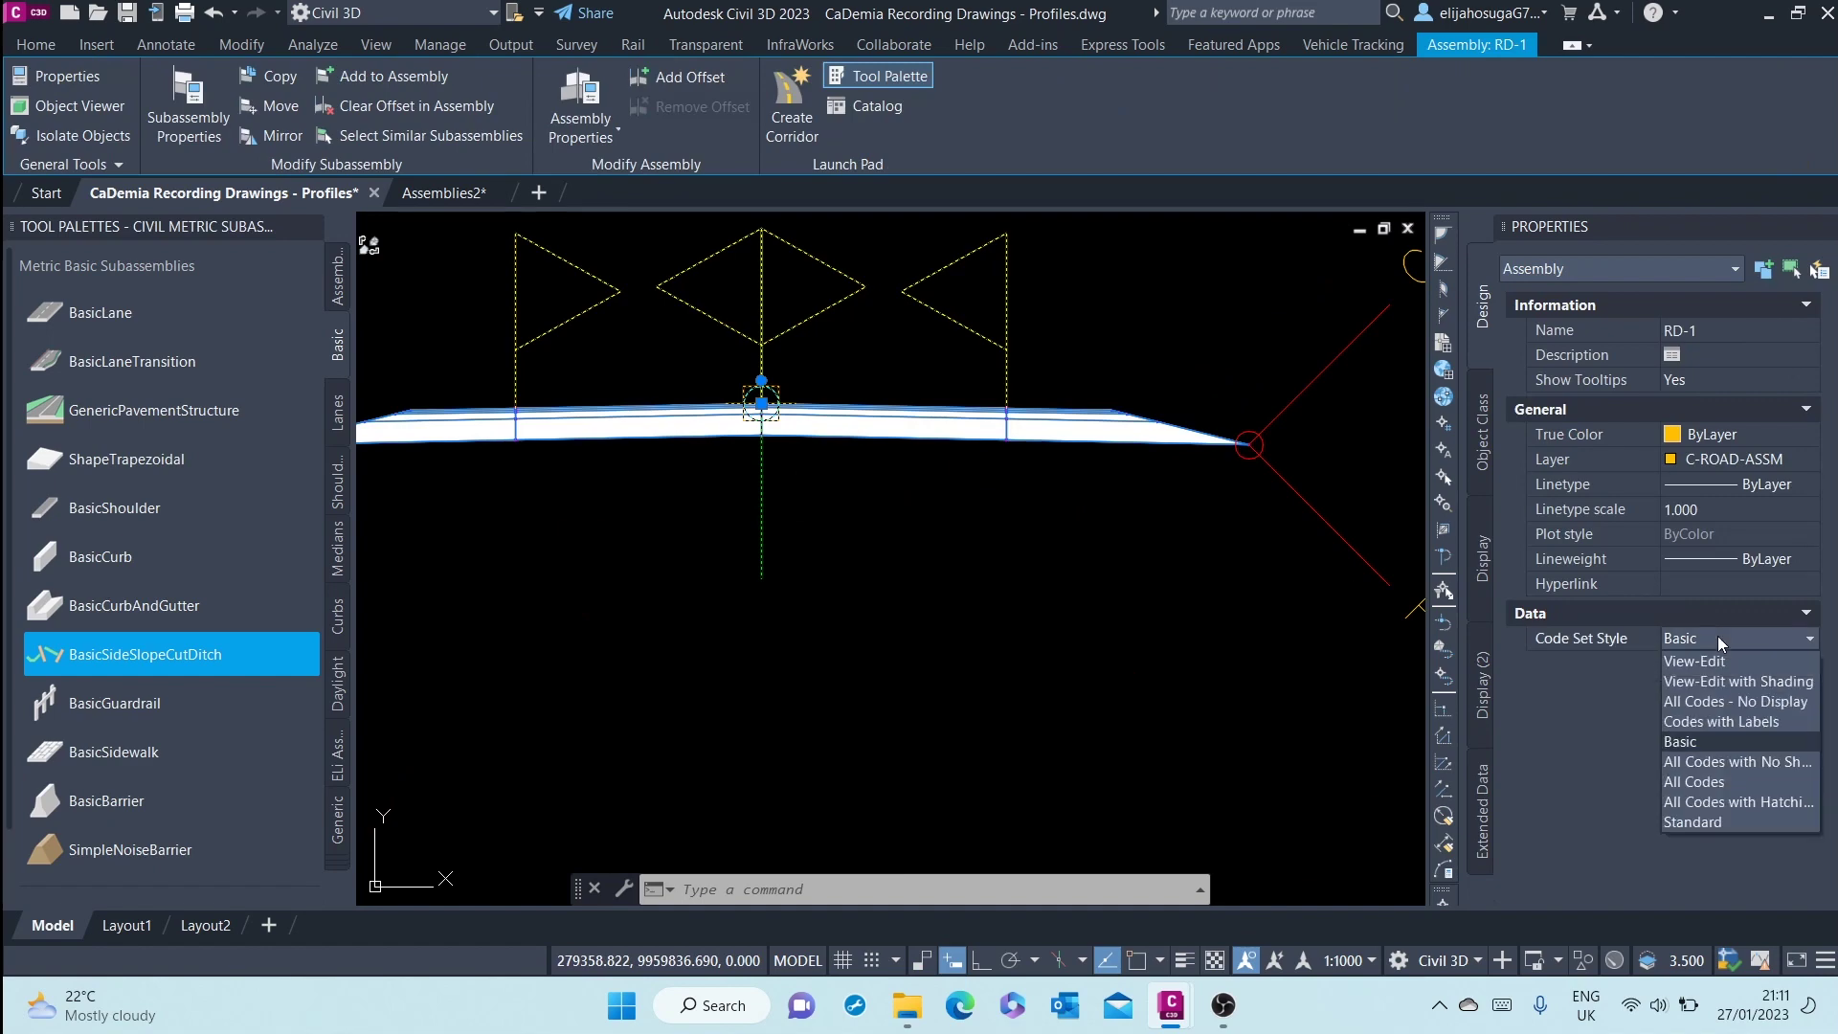
pyautogui.click(1743, 762)
pyautogui.scroll(-5, 781, 510)
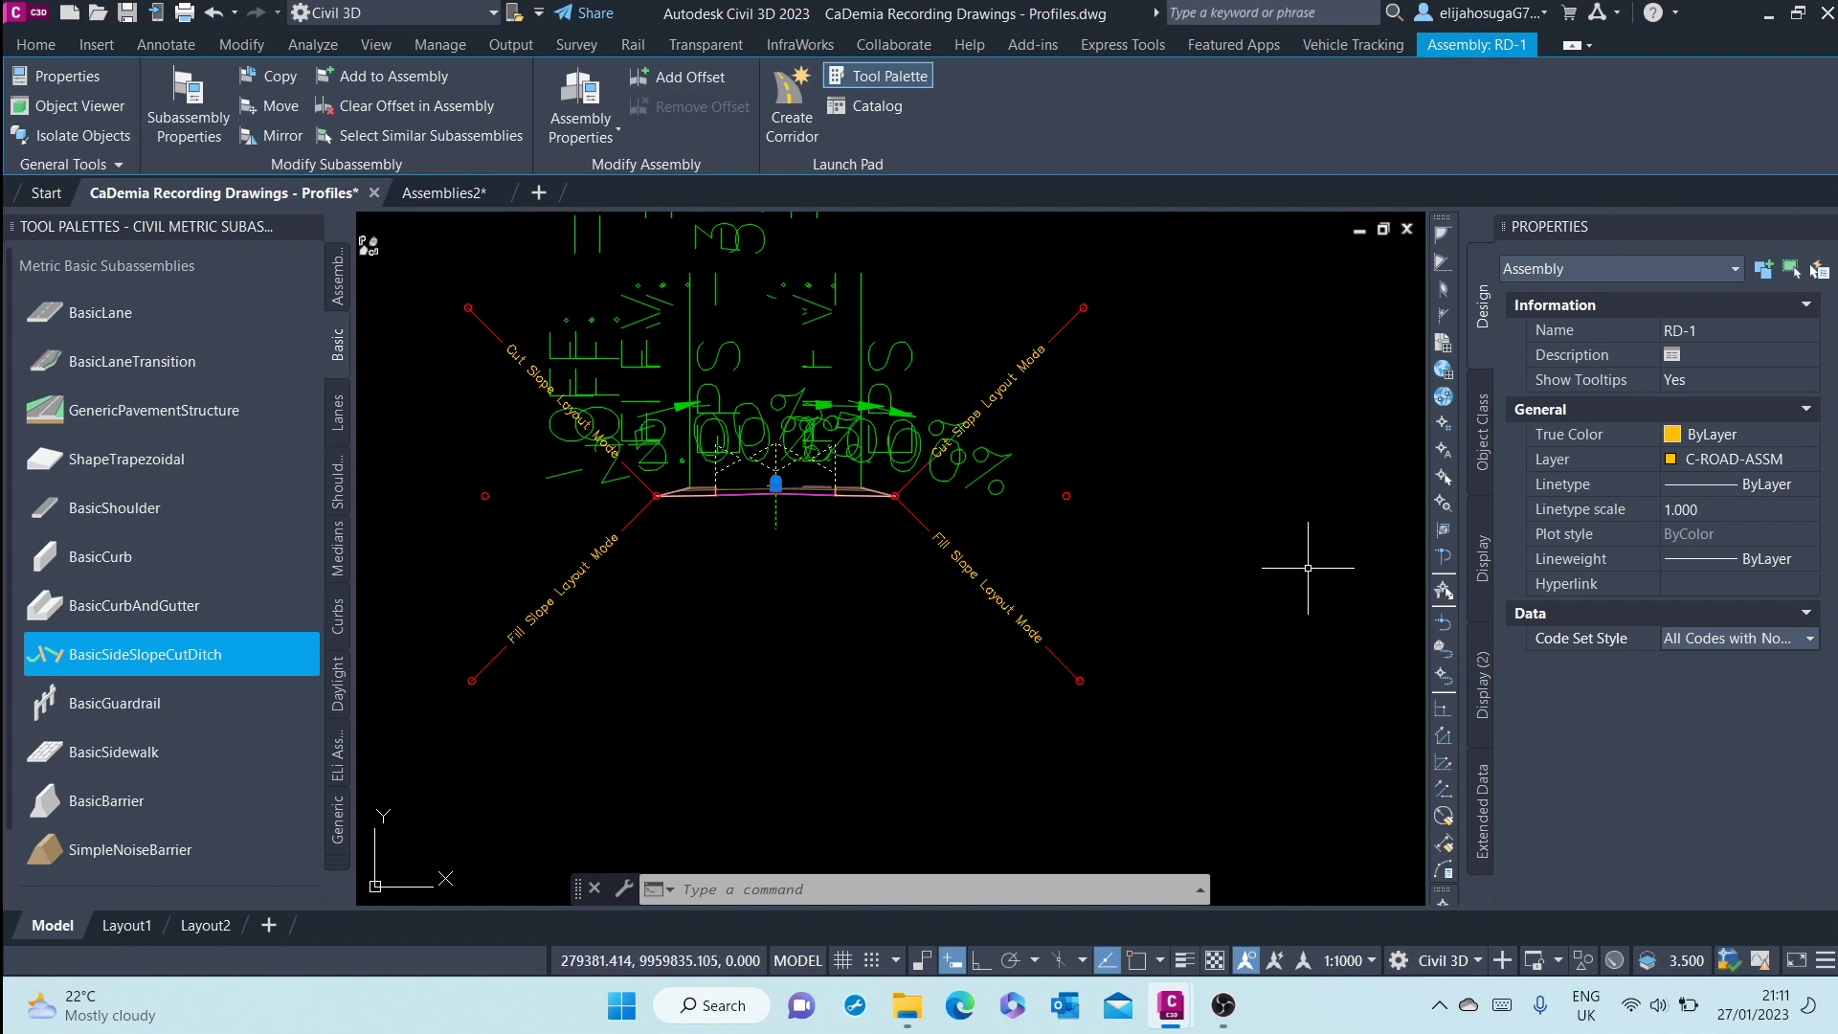
# Preview the assembly with the Standard and then the View-Edit code set styles
pyautogui.click(1720, 640)
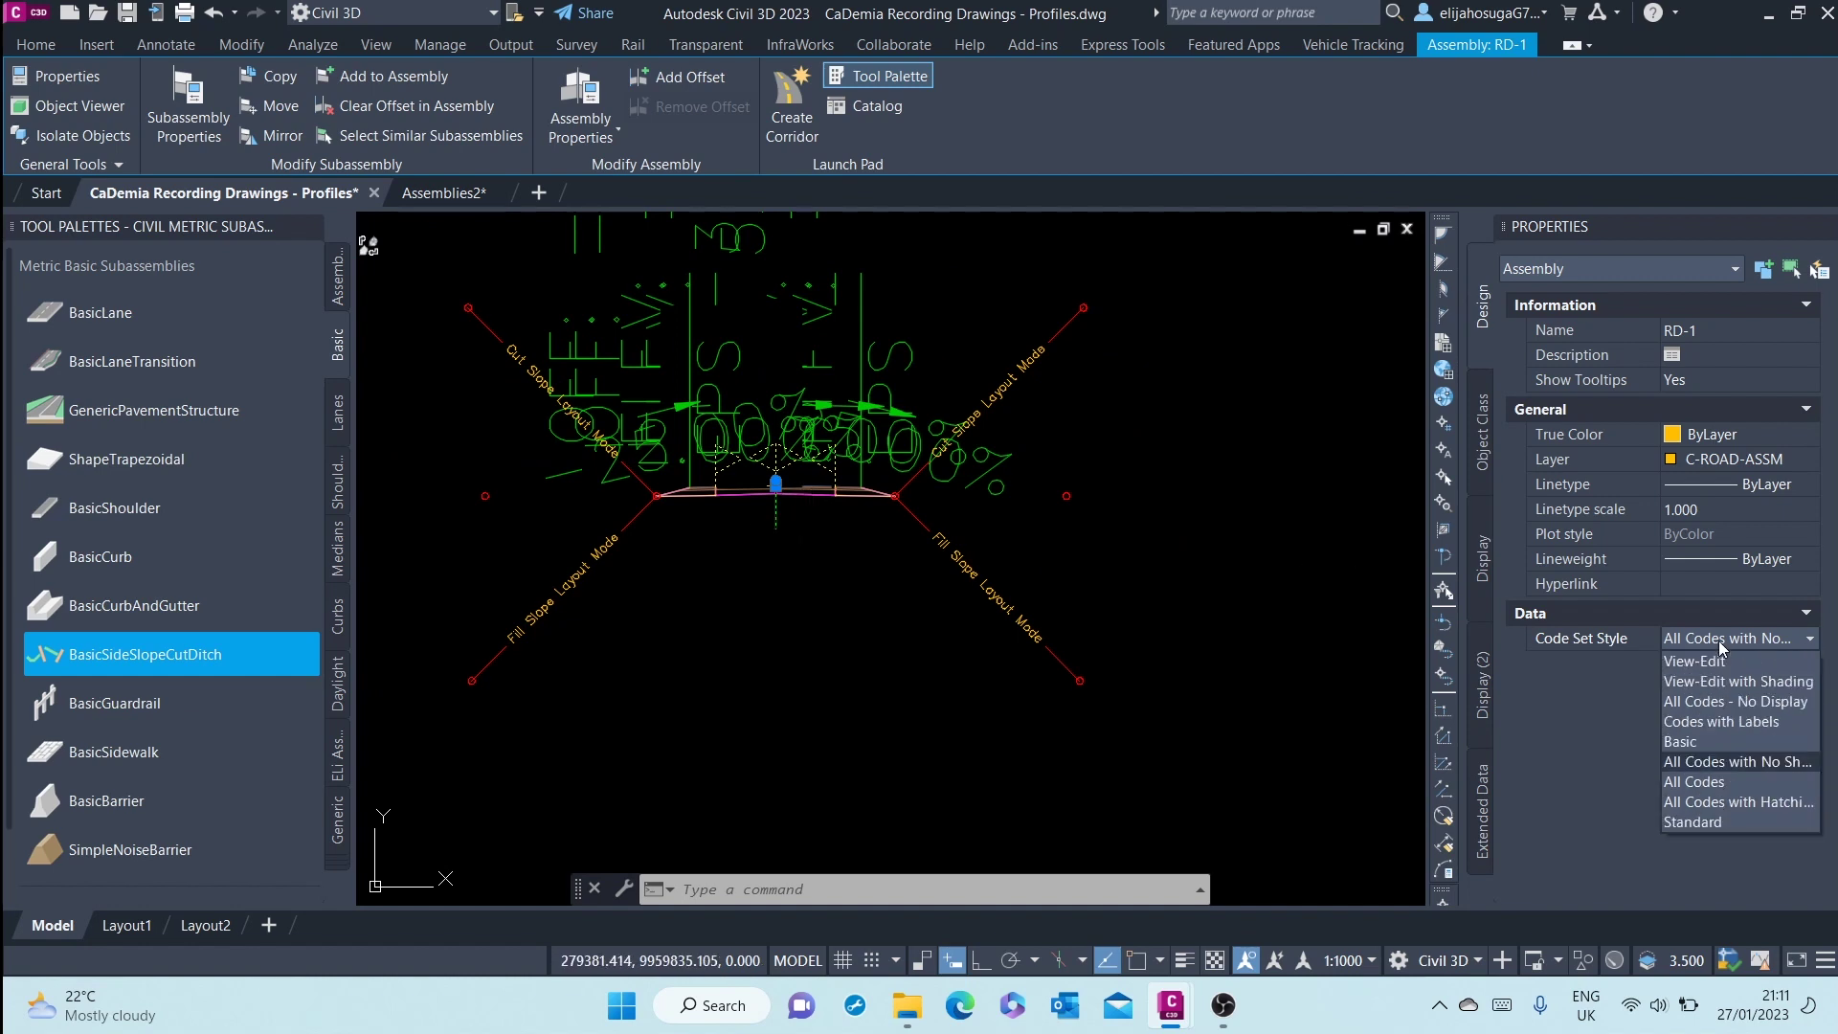
pyautogui.click(1741, 821)
pyautogui.scroll(8, 848, 486)
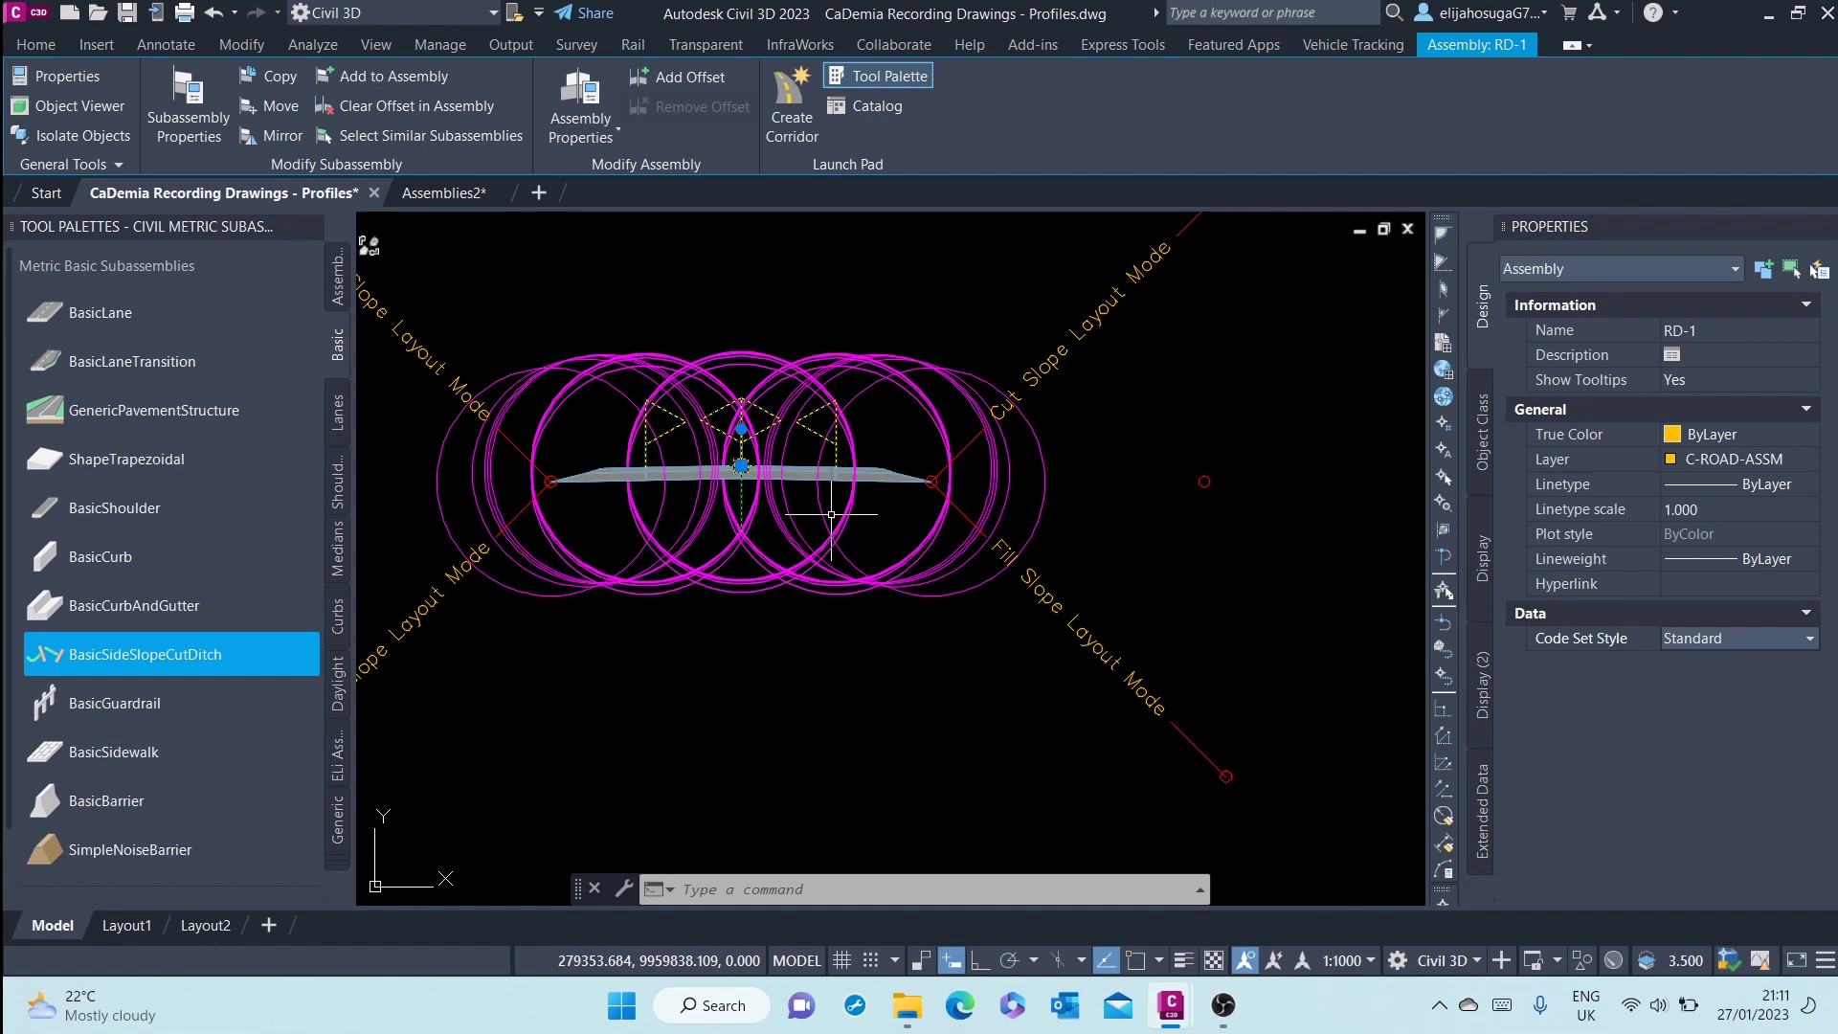
pyautogui.scroll(-10, 848, 487)
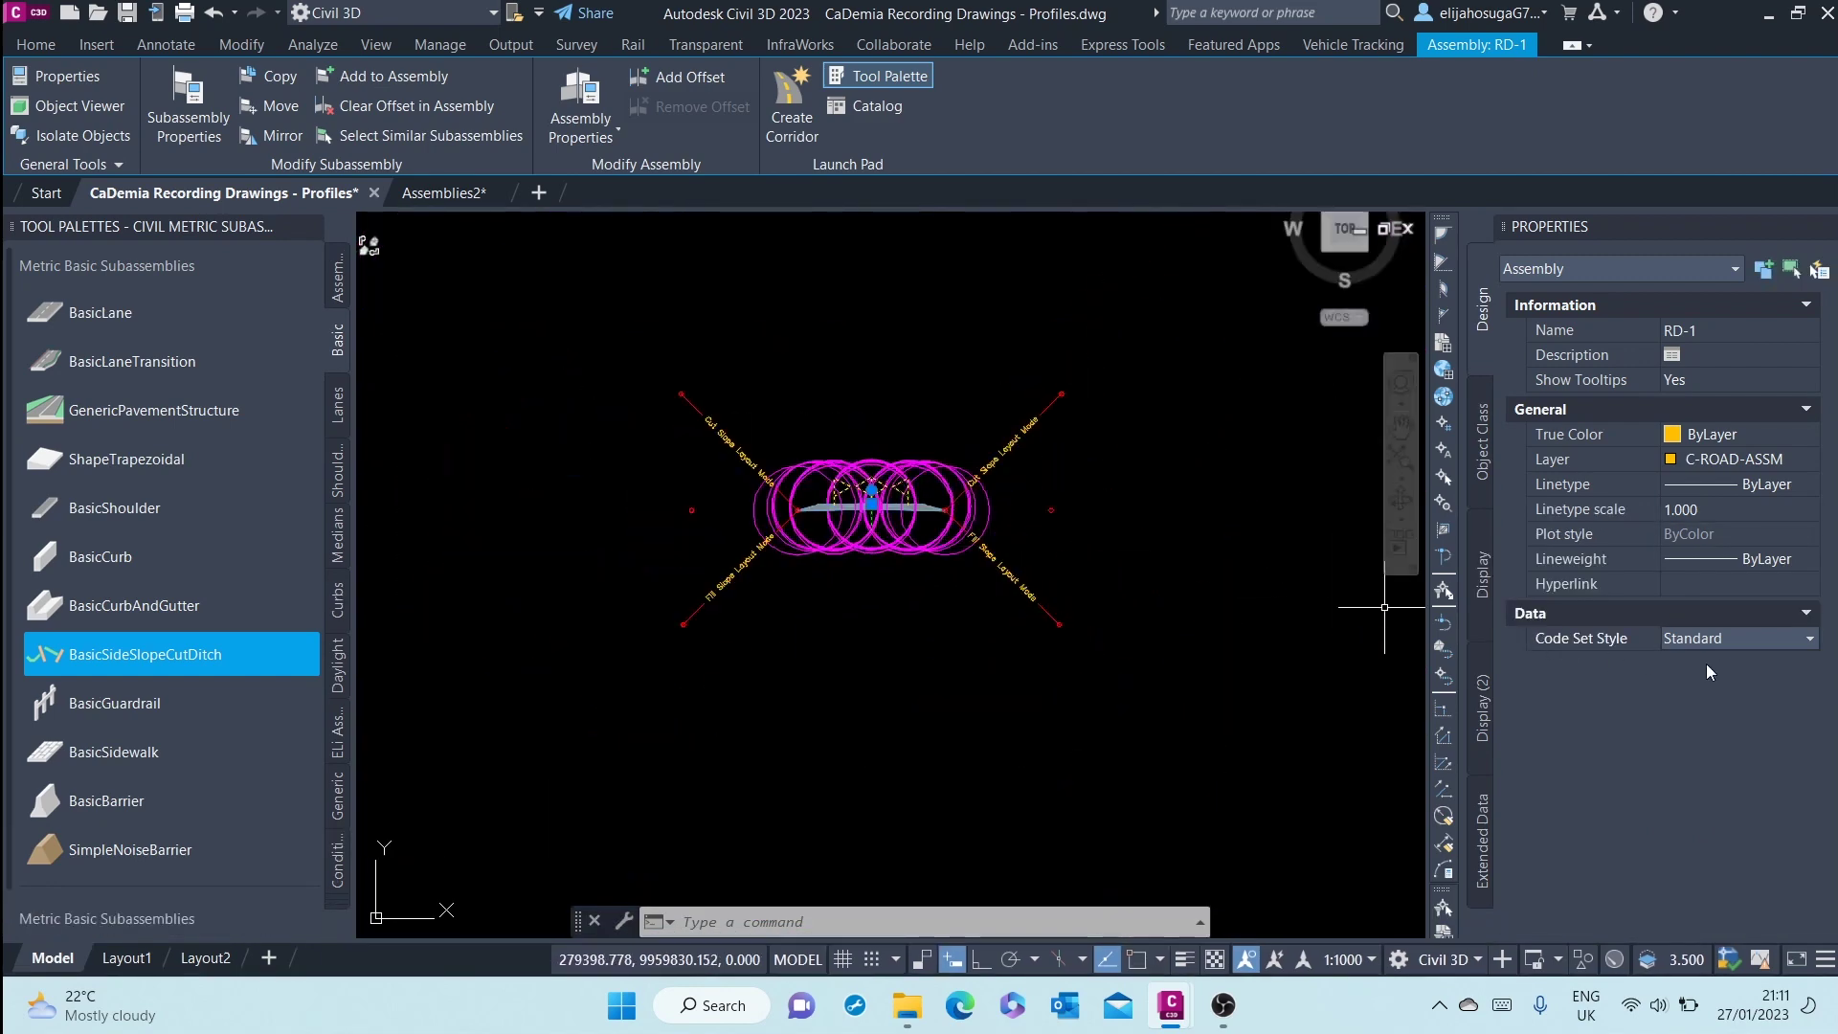
pyautogui.click(1773, 641)
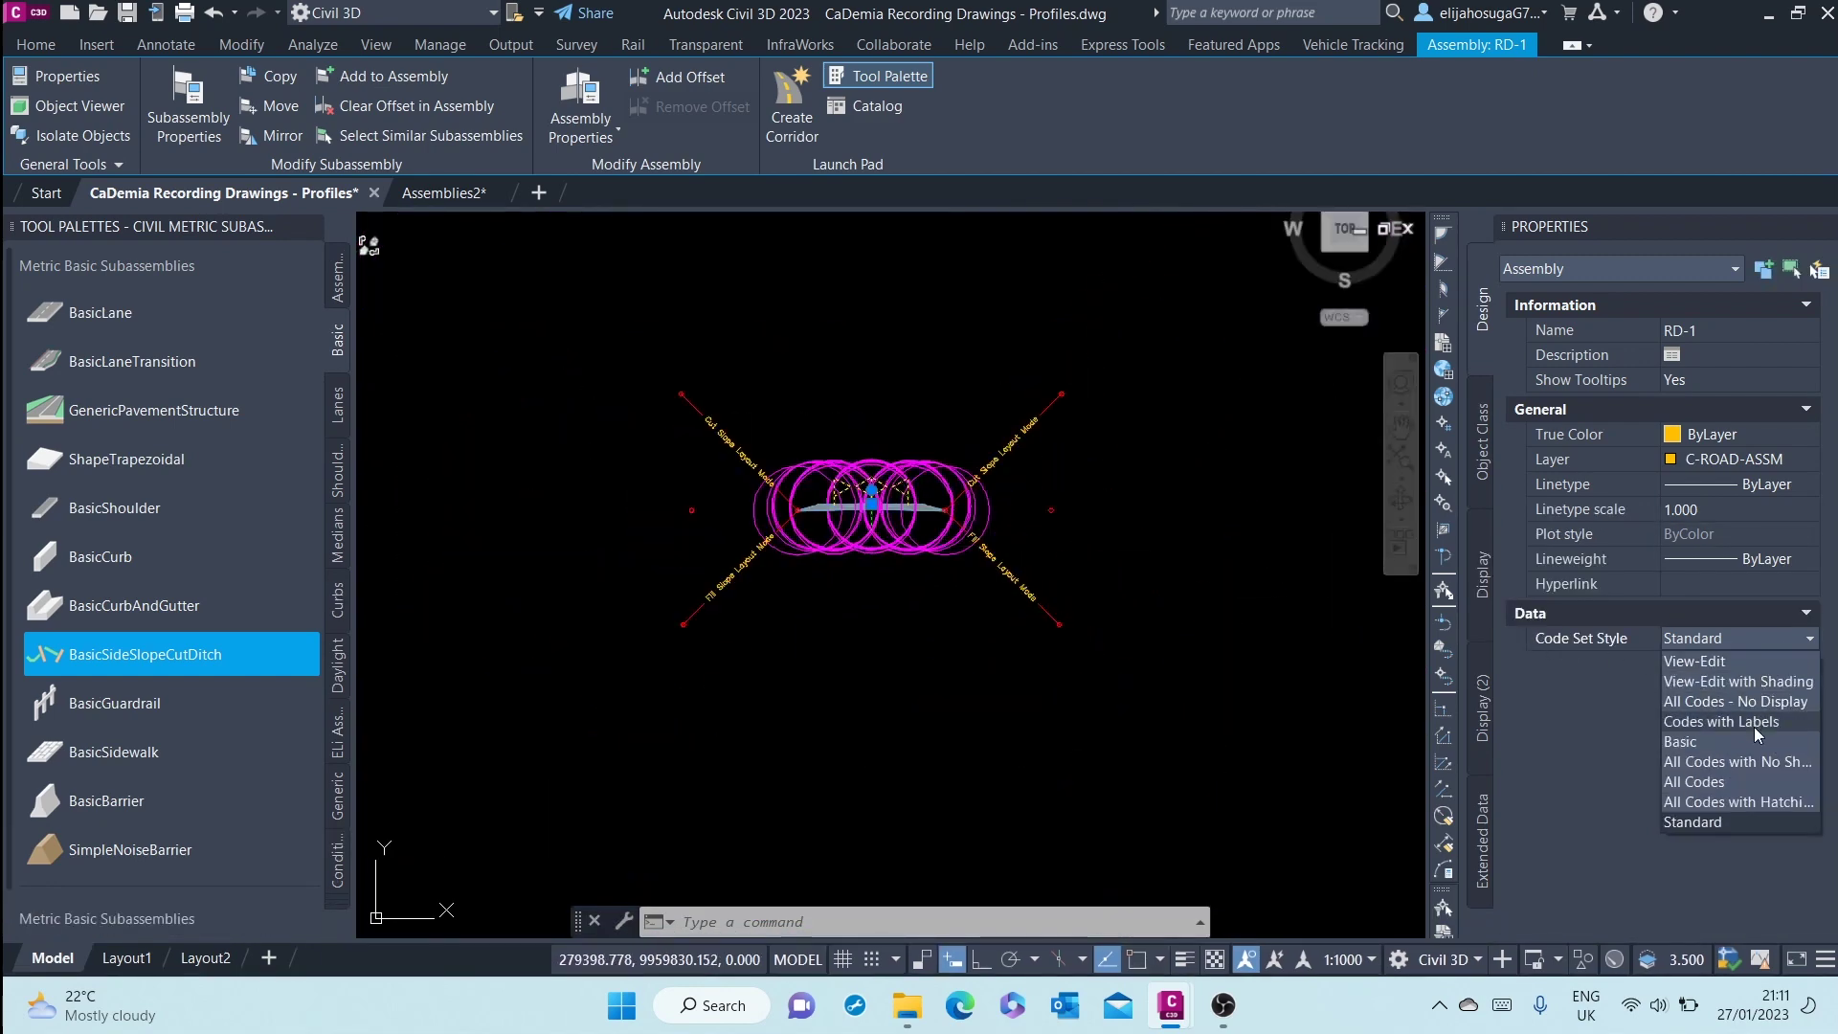
pyautogui.click(1741, 661)
pyautogui.scroll(5, 866, 470)
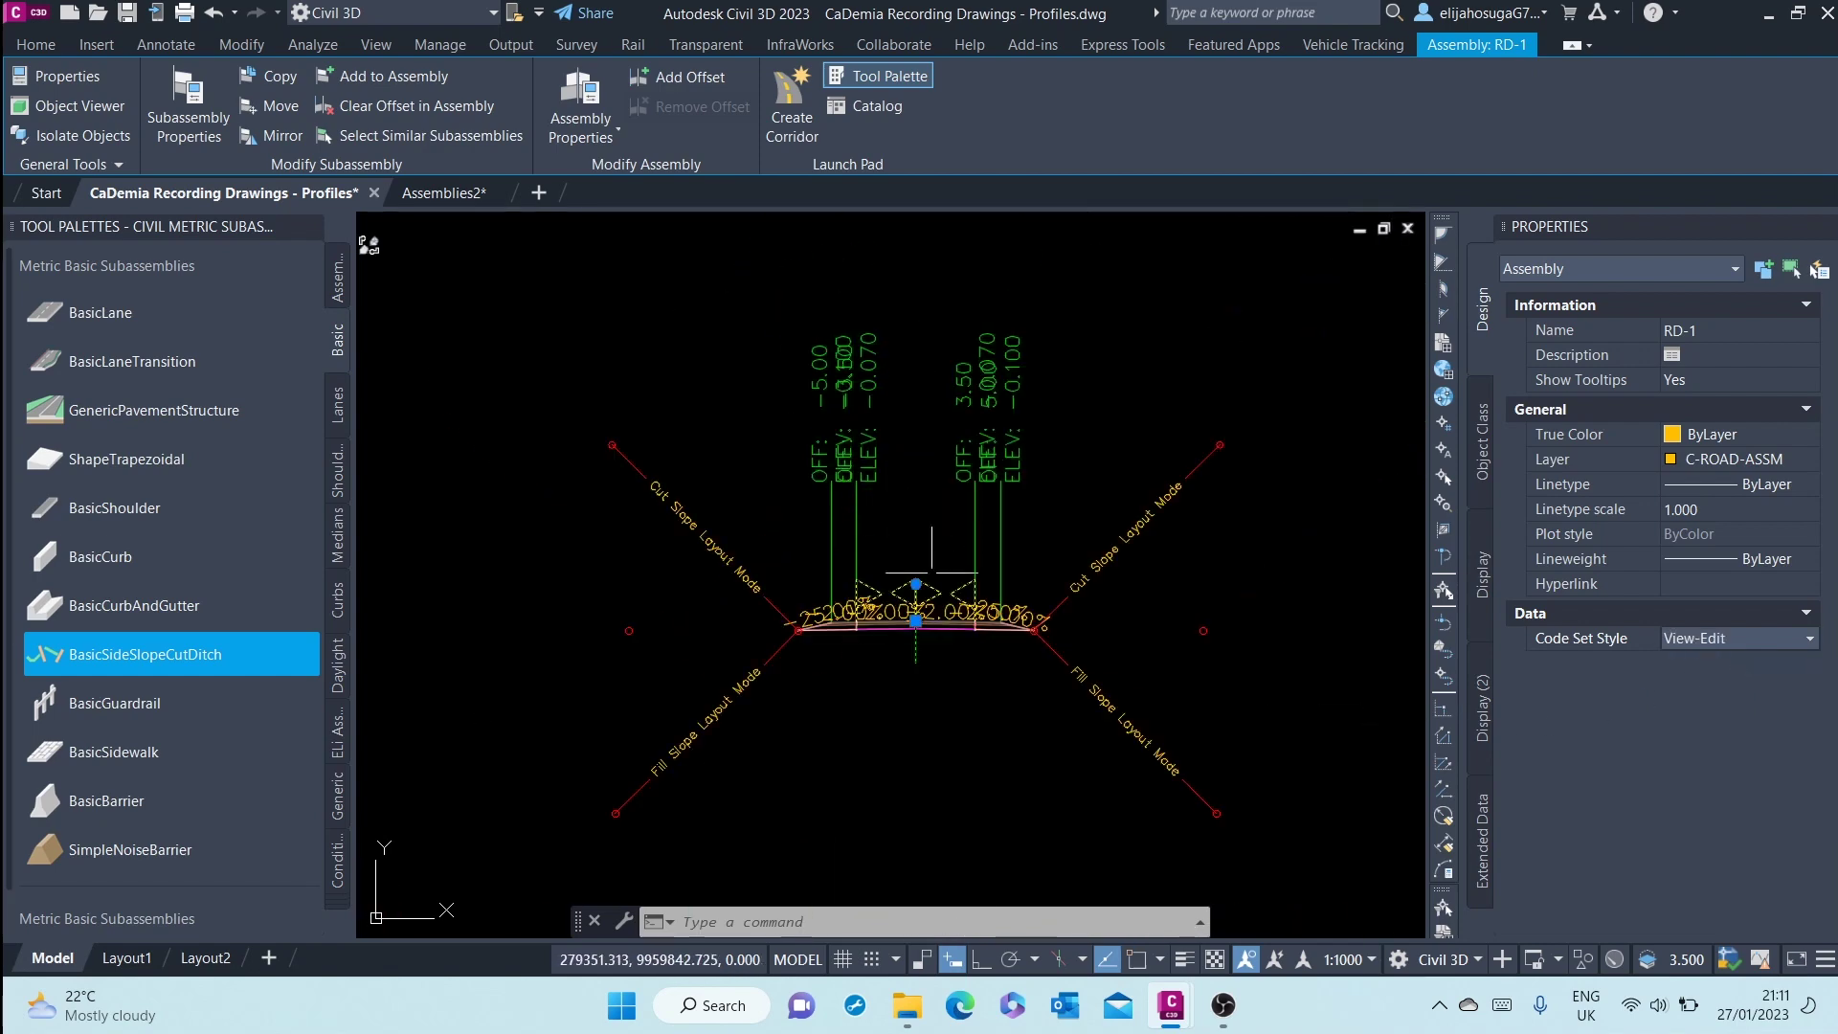
pyautogui.scroll(-6, 926, 634)
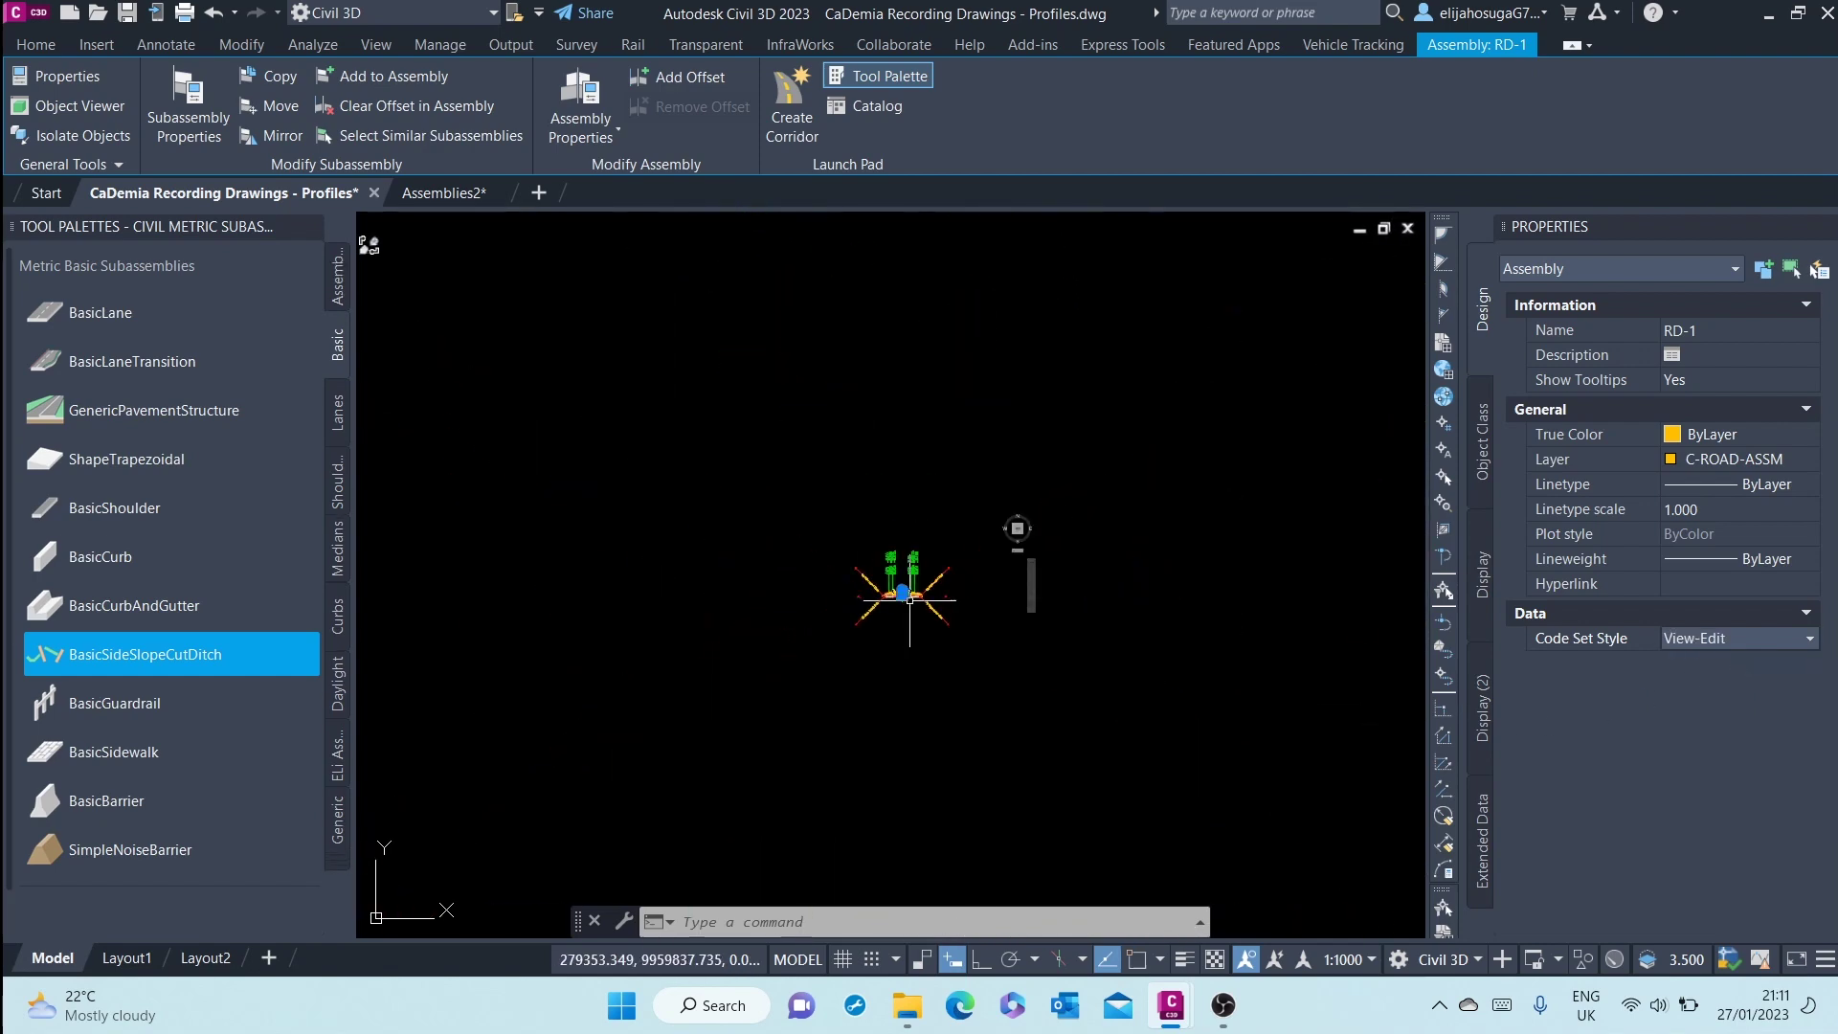
# Try All Codes - No Display, then settle on the All Codes code set style
pyautogui.click(1752, 647)
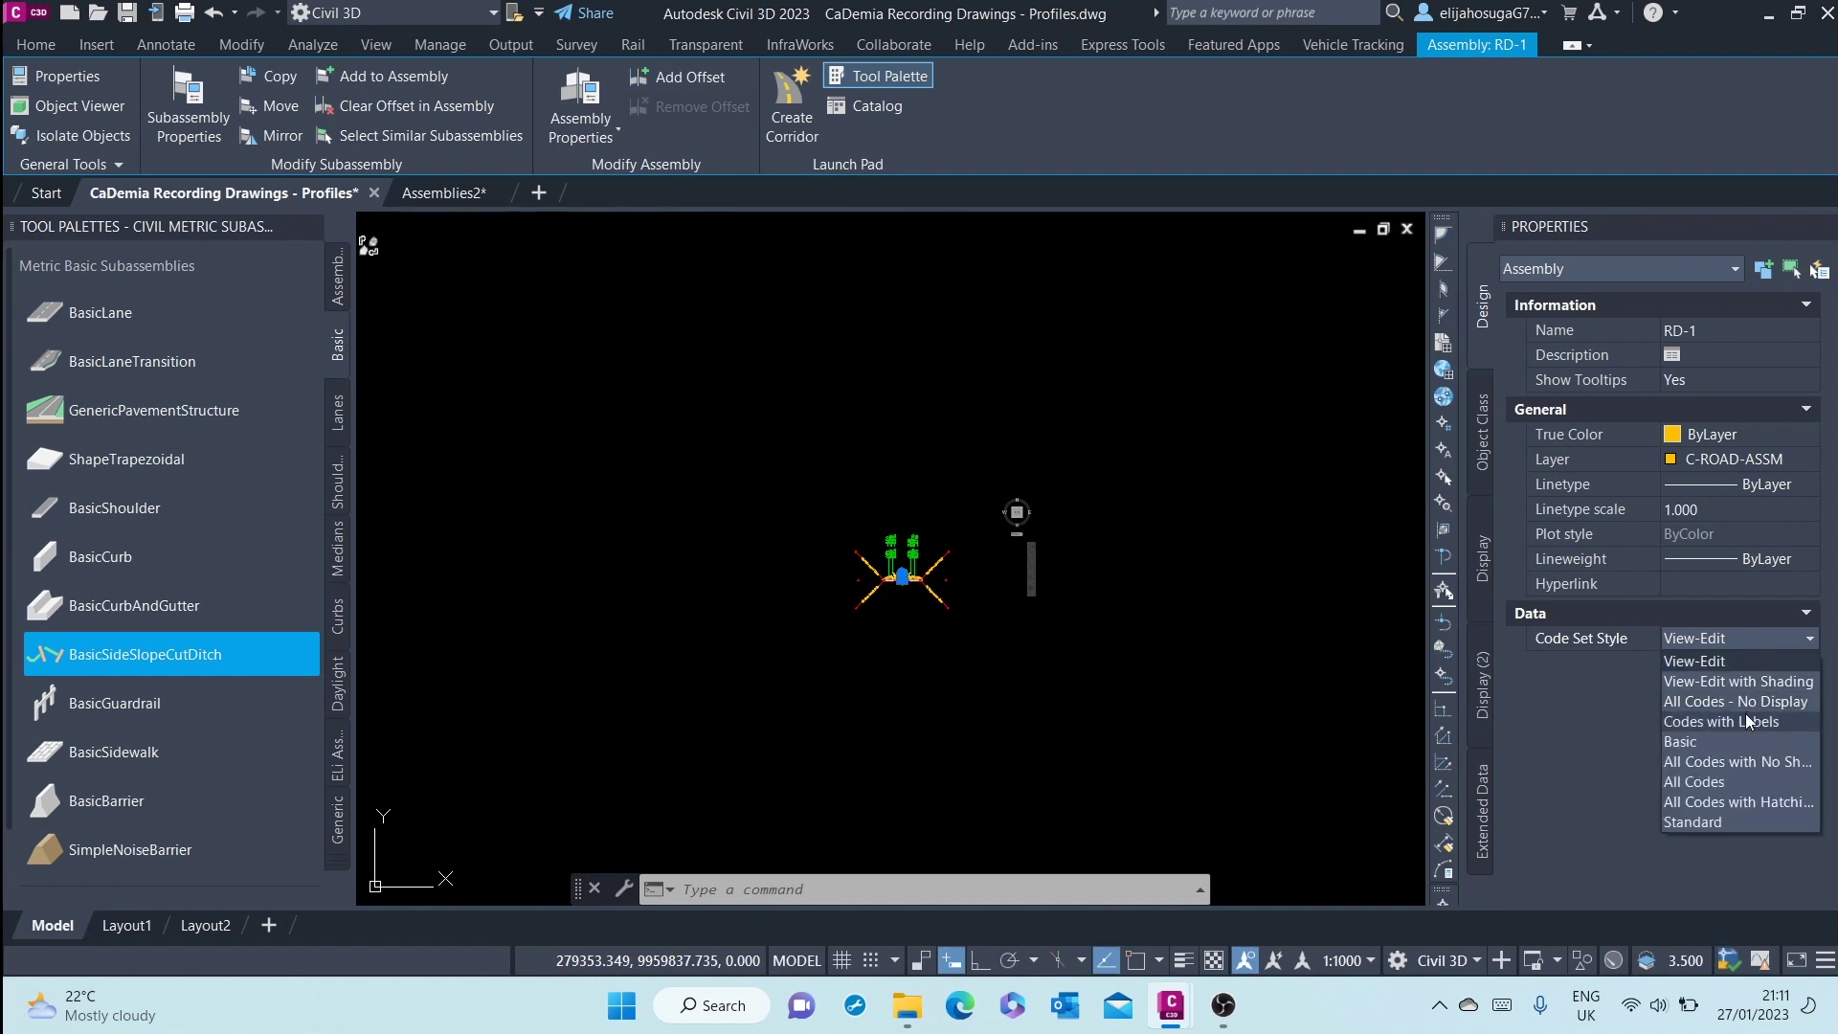
pyautogui.click(1750, 703)
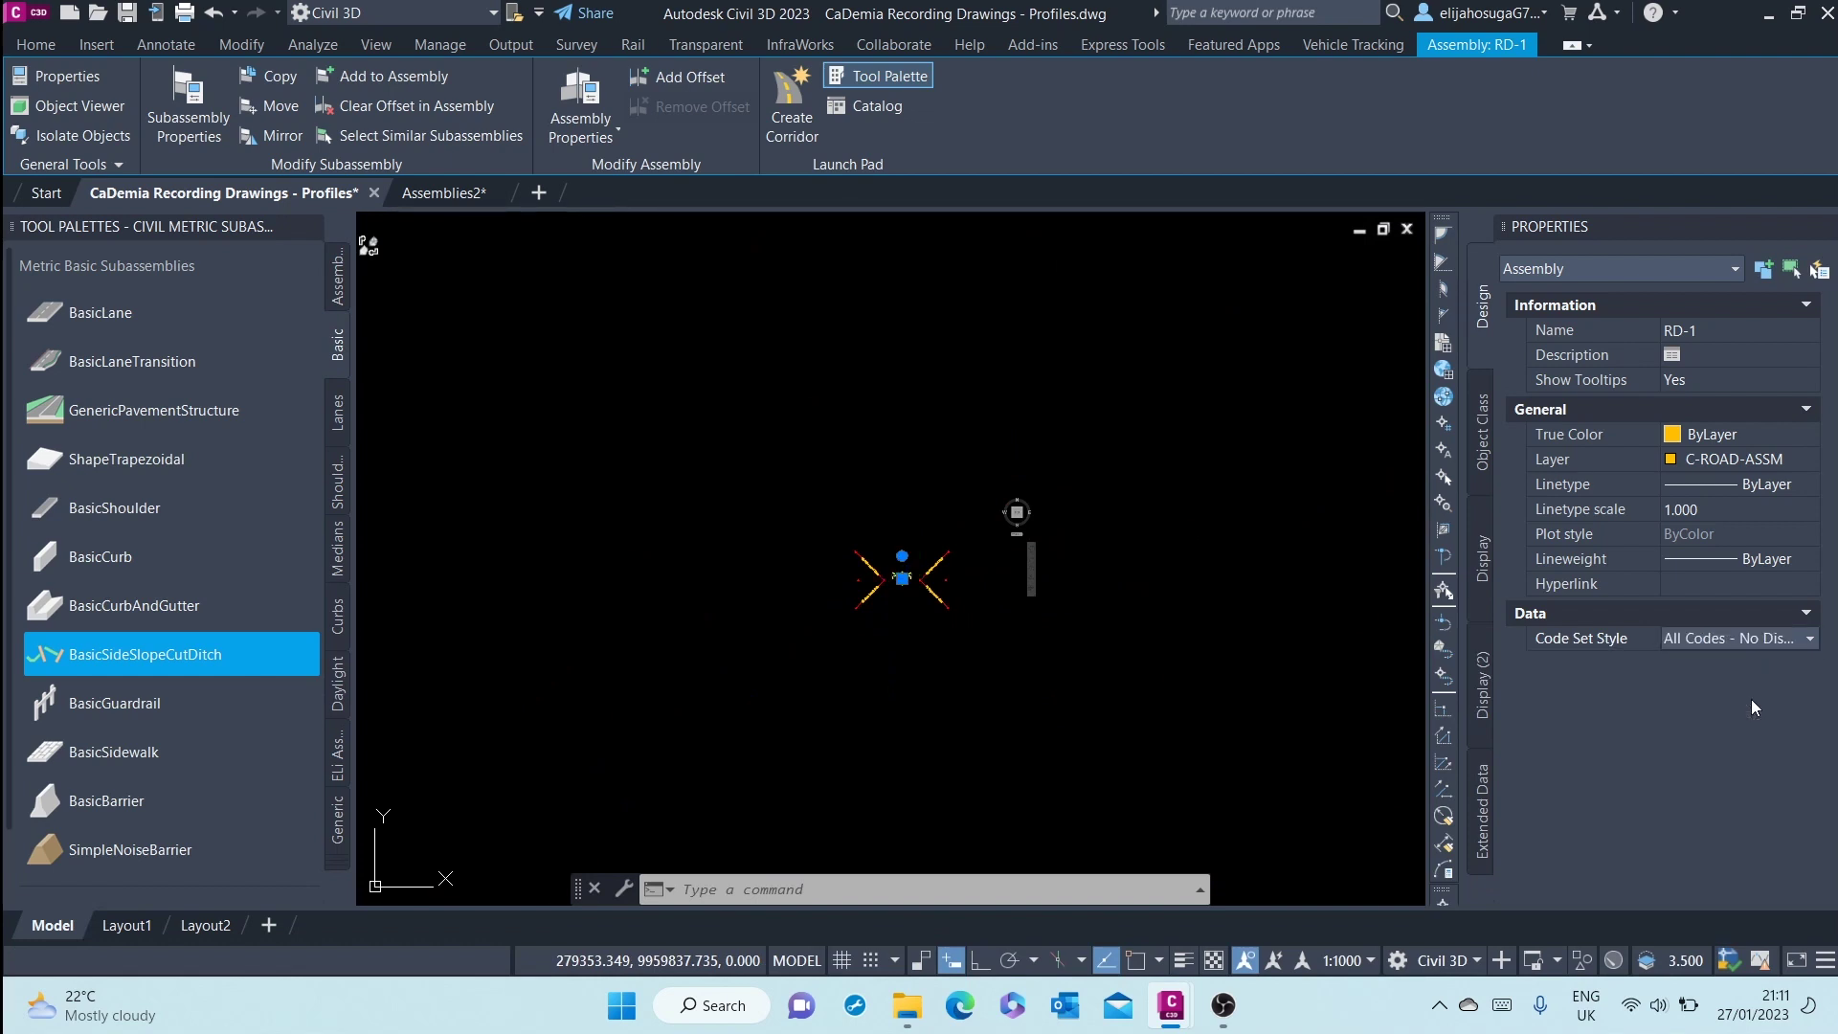
pyautogui.click(1755, 640)
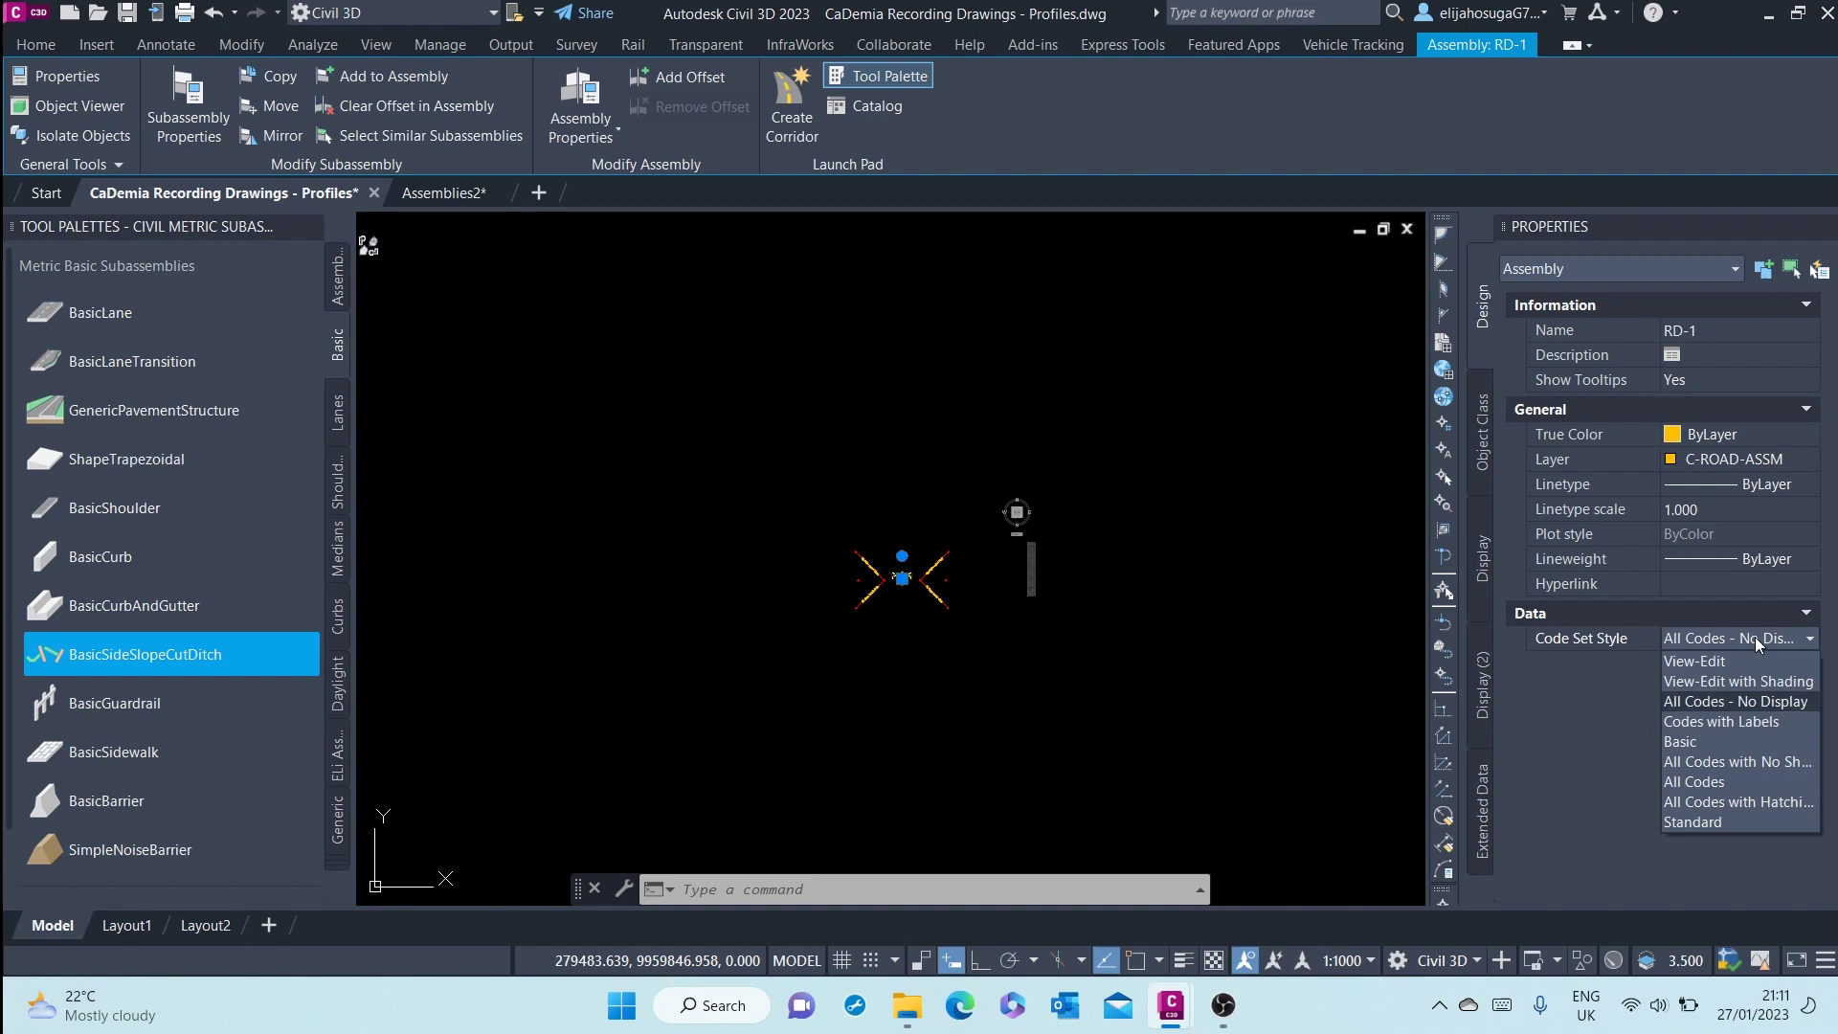
pyautogui.click(1755, 779)
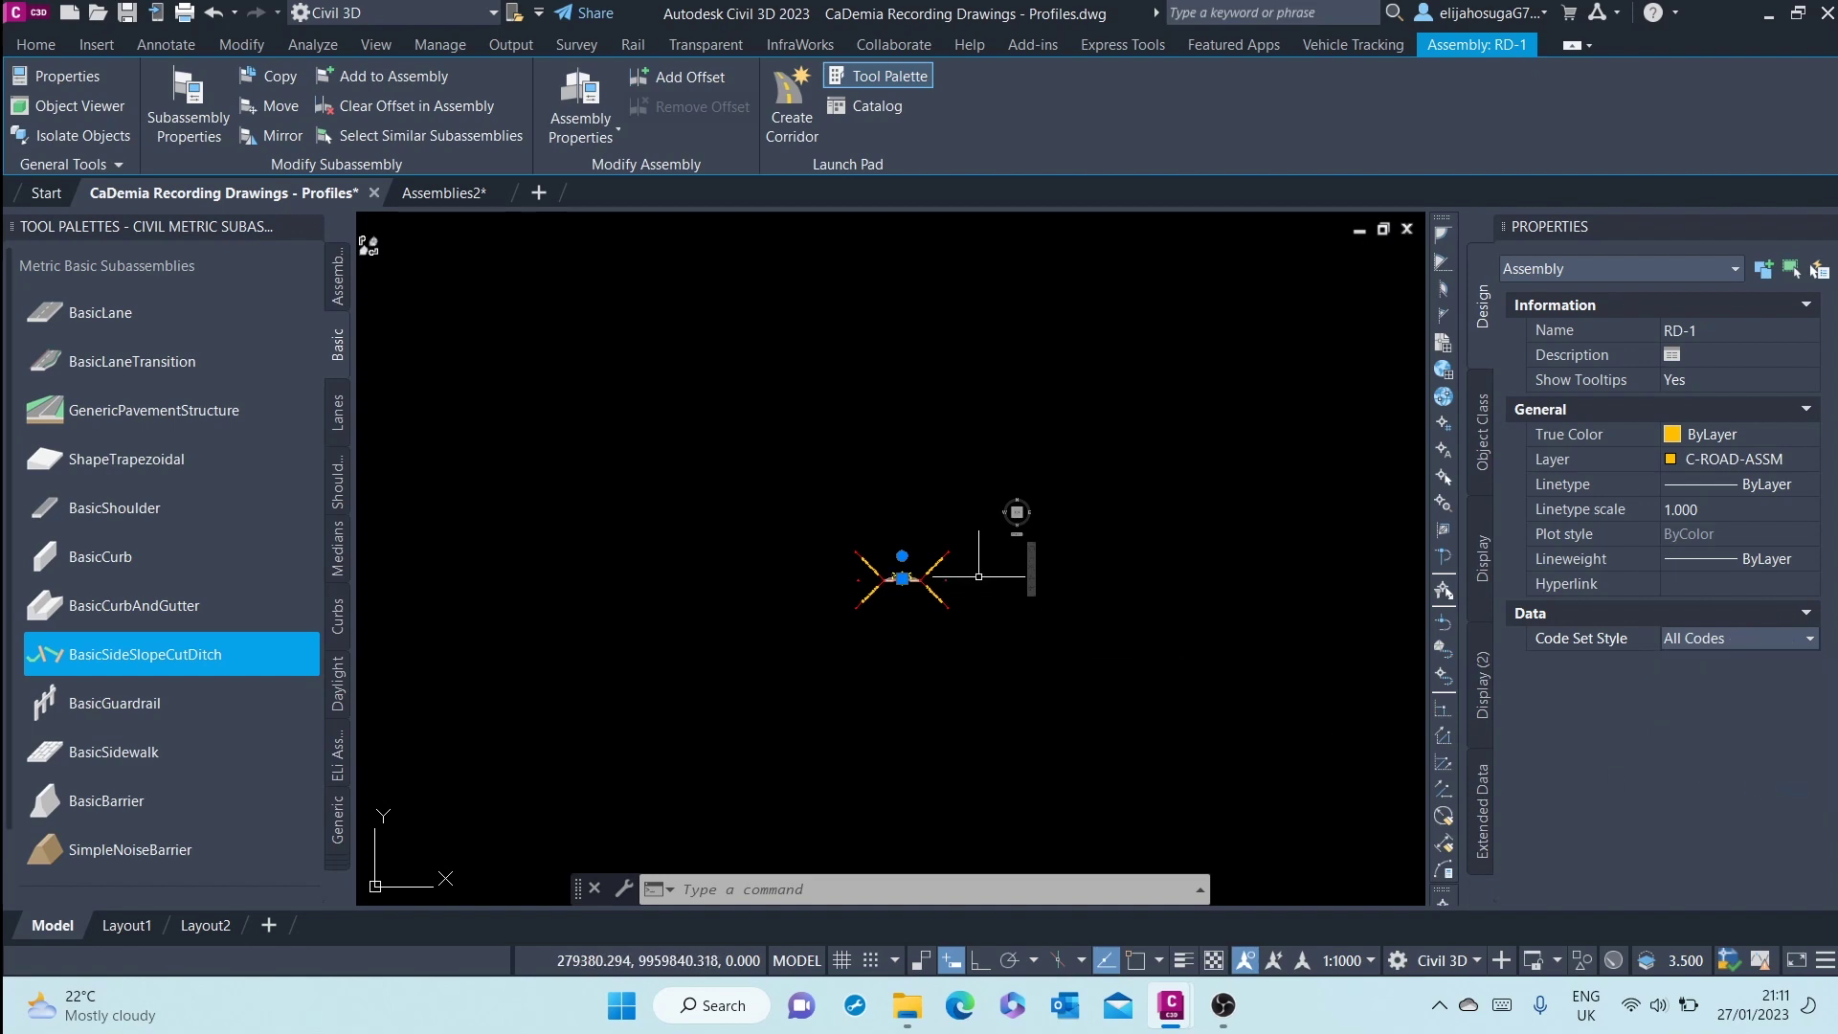
pyautogui.scroll(6, 882, 607)
pyautogui.moveTo(653, 561); pyautogui.dragTo(778, 651, button='middle')
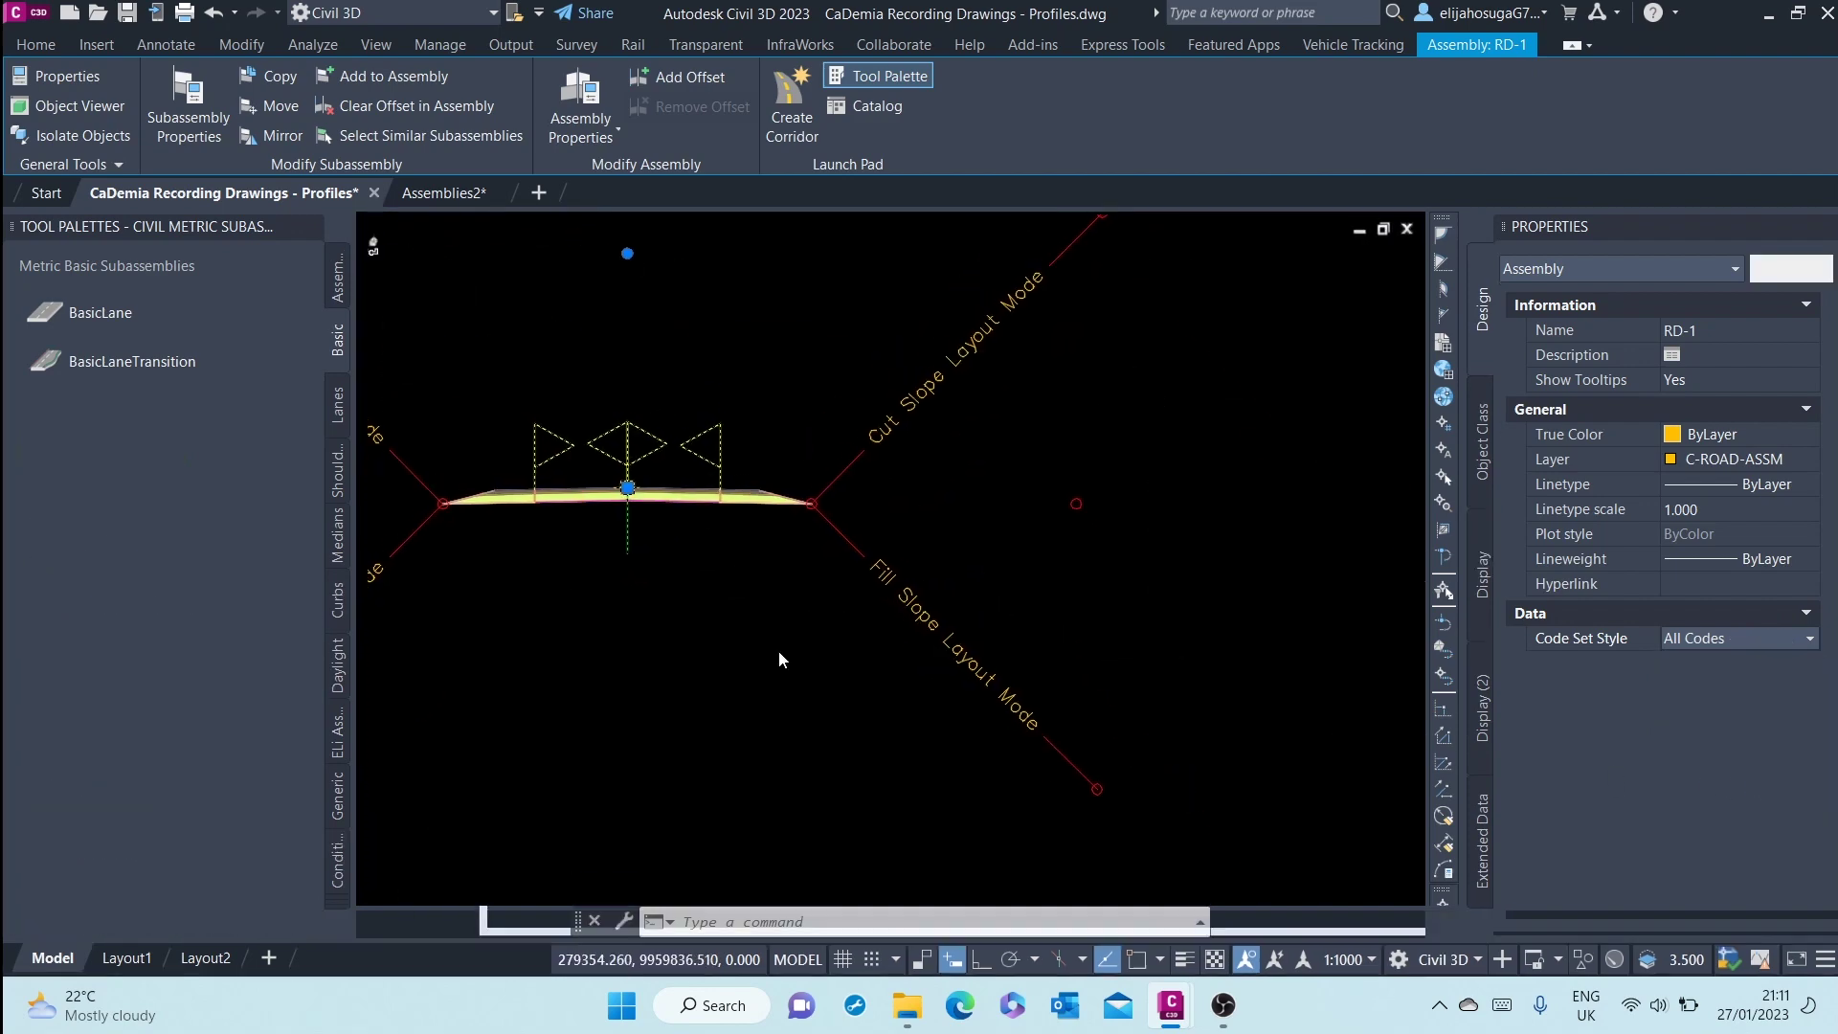
# Deselect the assembly, hide Properties with Ctrl+1 and recentre the assembly in view
pyautogui.press('Escape')
pyautogui.moveTo(644, 578); pyautogui.dragTo(782, 600, button='middle')
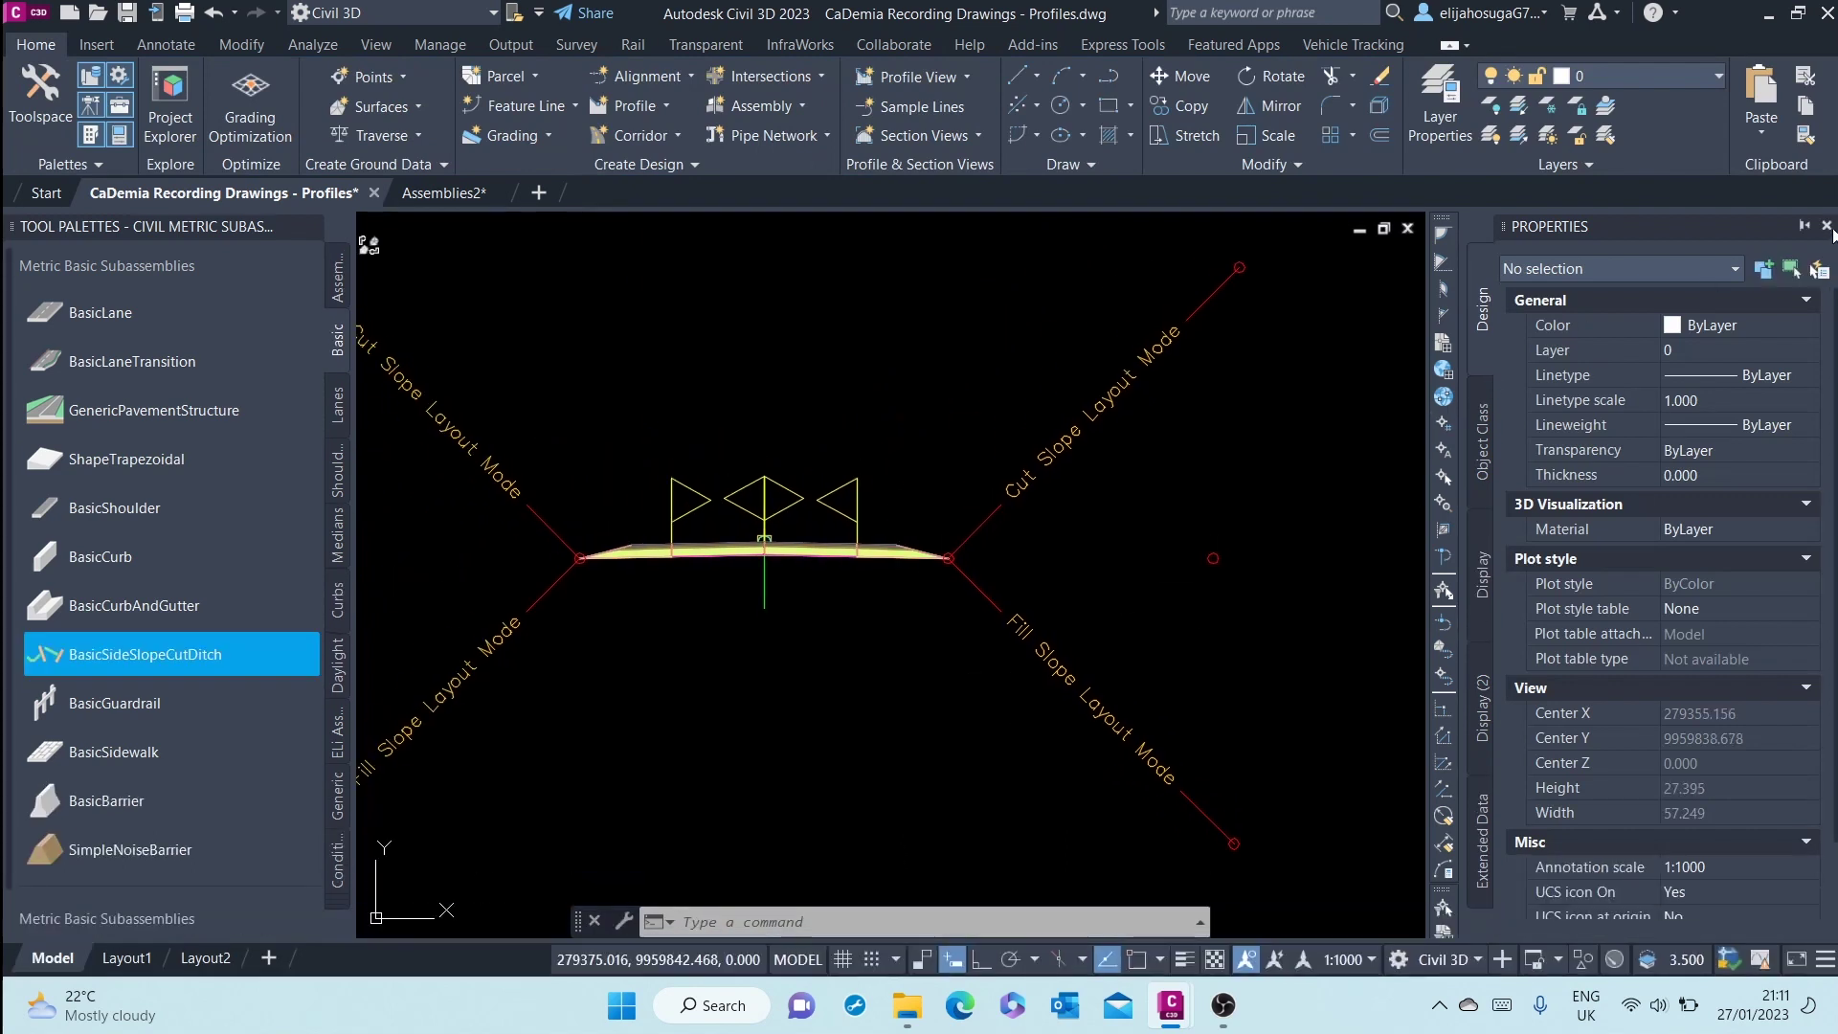
pyautogui.hotkey('ctrl', '1')
pyautogui.scroll(-5, 627, 481)
pyautogui.moveTo(537, 431); pyautogui.dragTo(684, 492, button='middle')
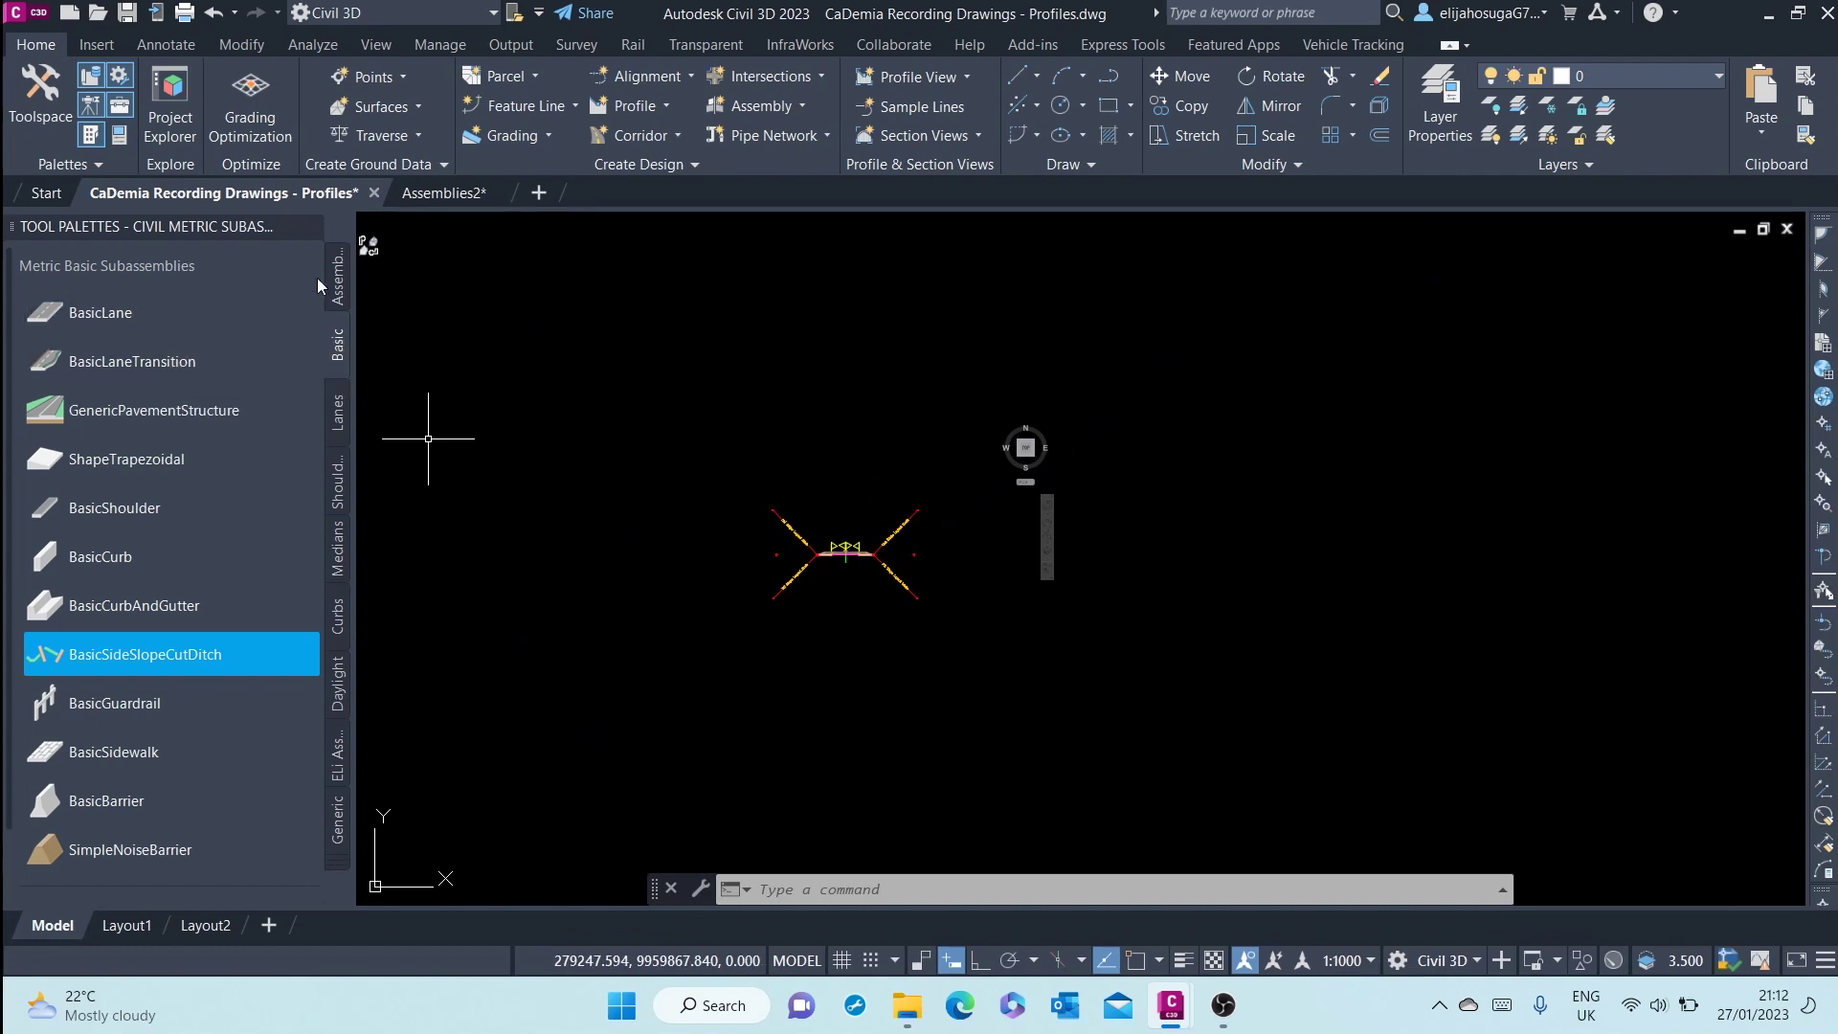
# Close the subassembly tool palettes and bring up the Toolspace Settings tree
pyautogui.scroll(2, 814, 606)
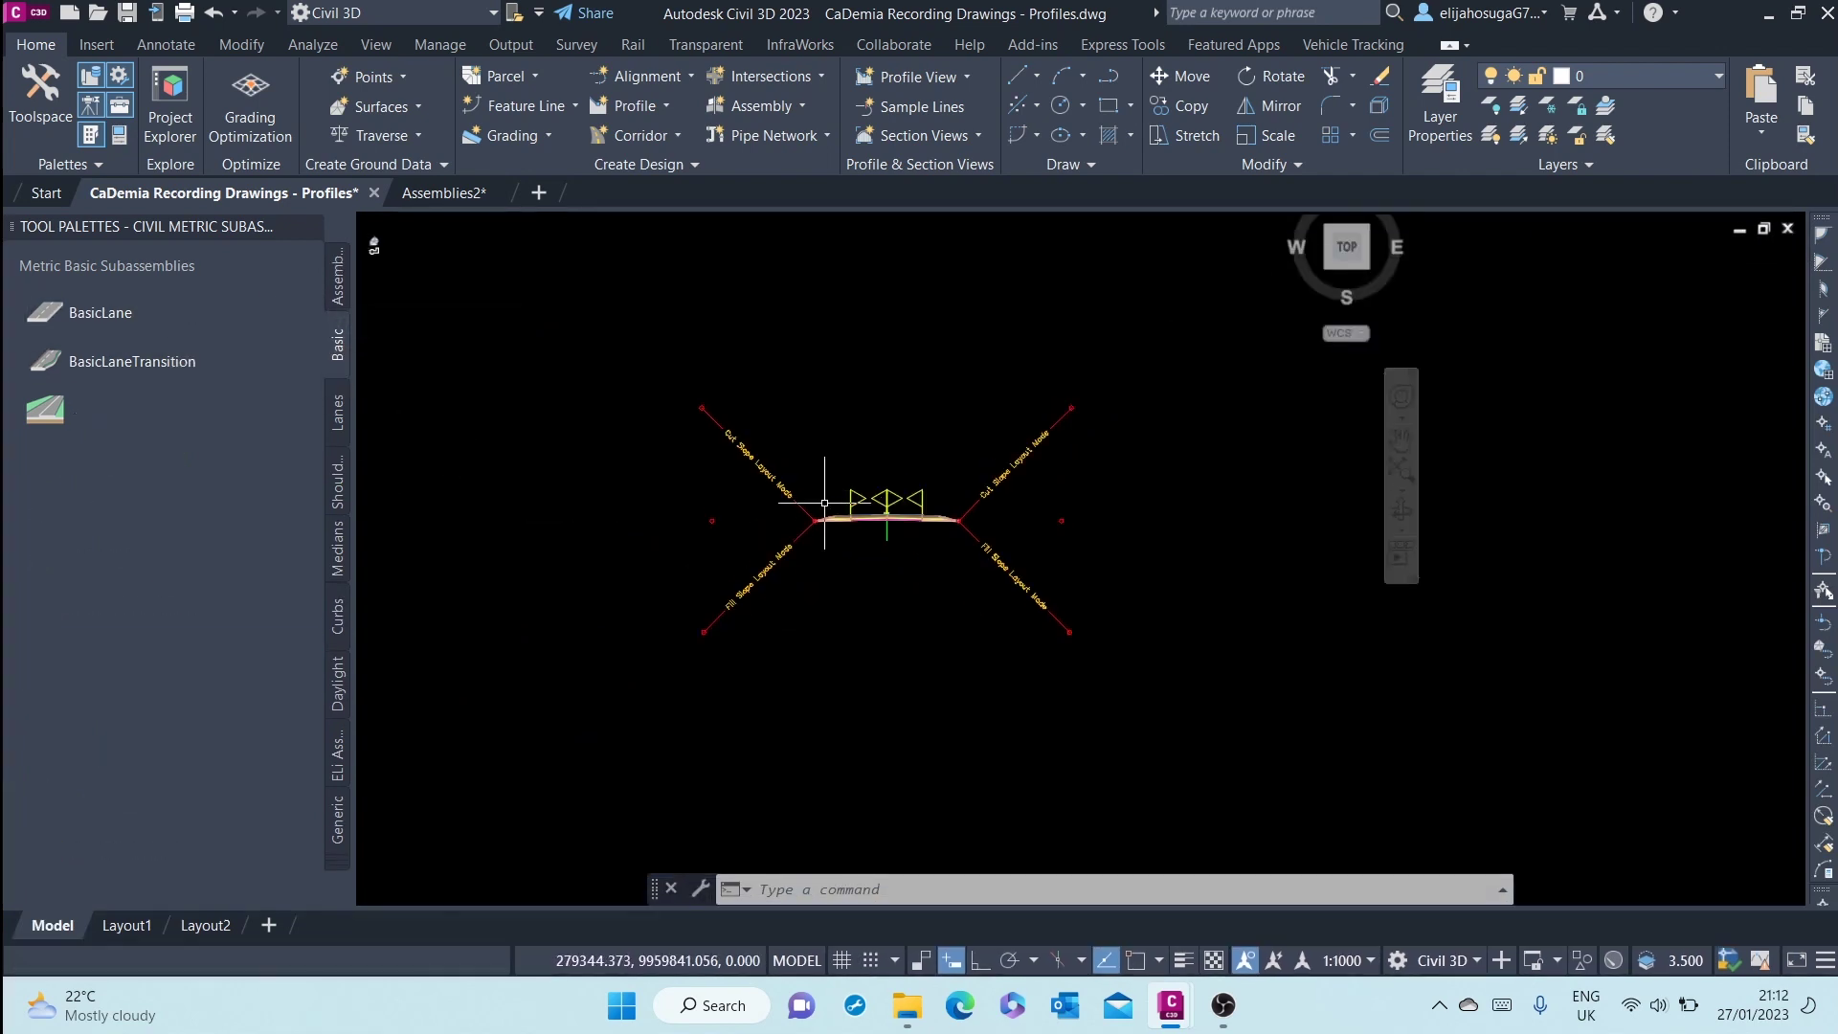
pyautogui.scroll(2, 826, 561)
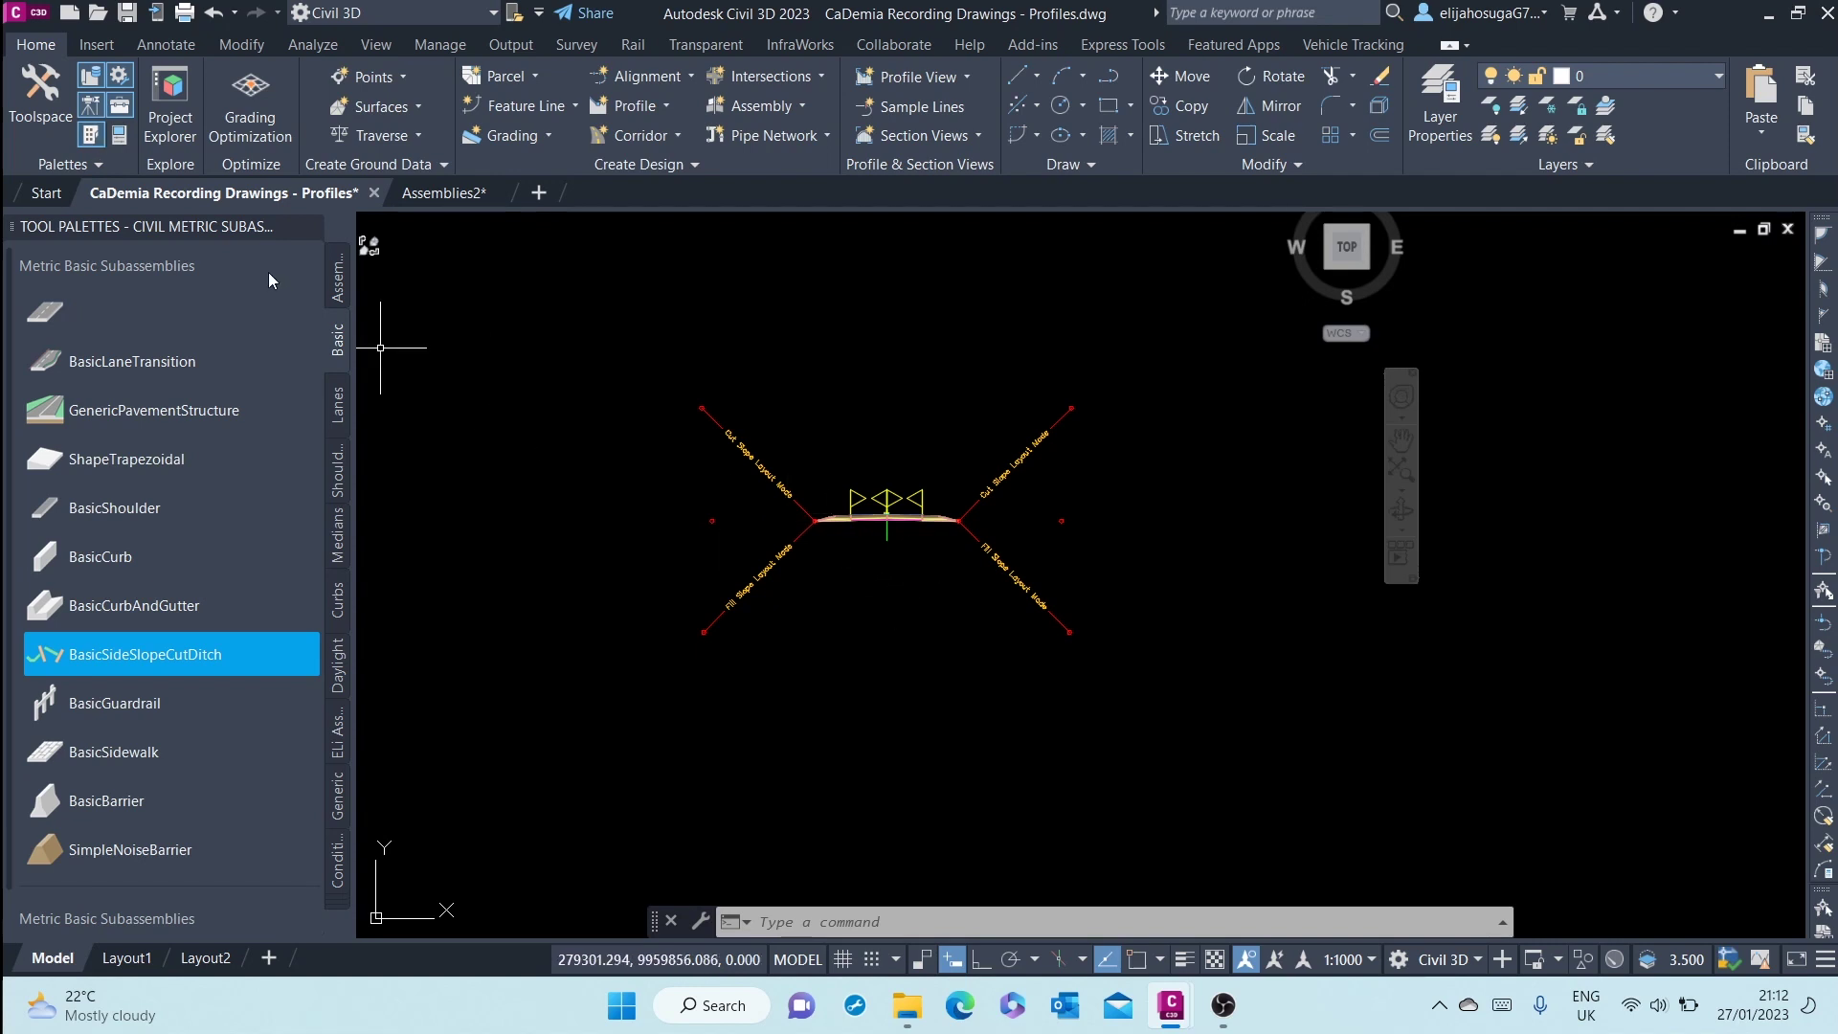
pyautogui.click(91, 135)
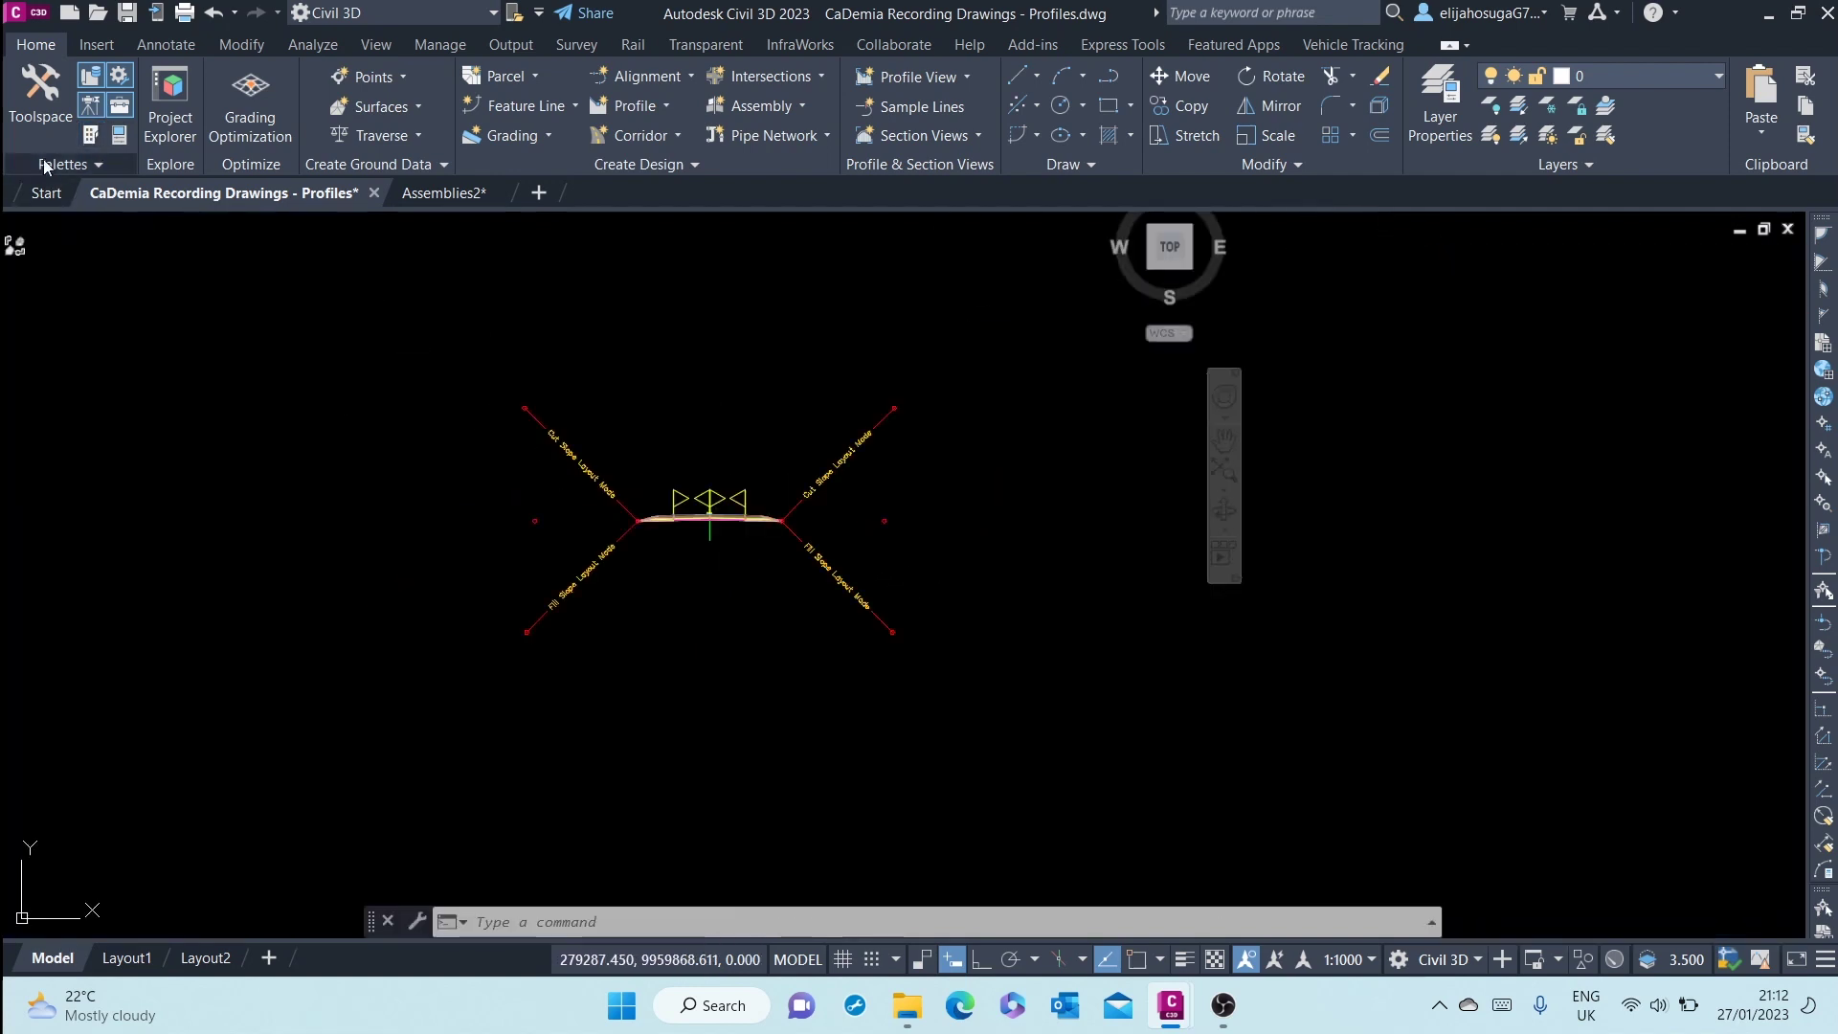
pyautogui.click(40, 120)
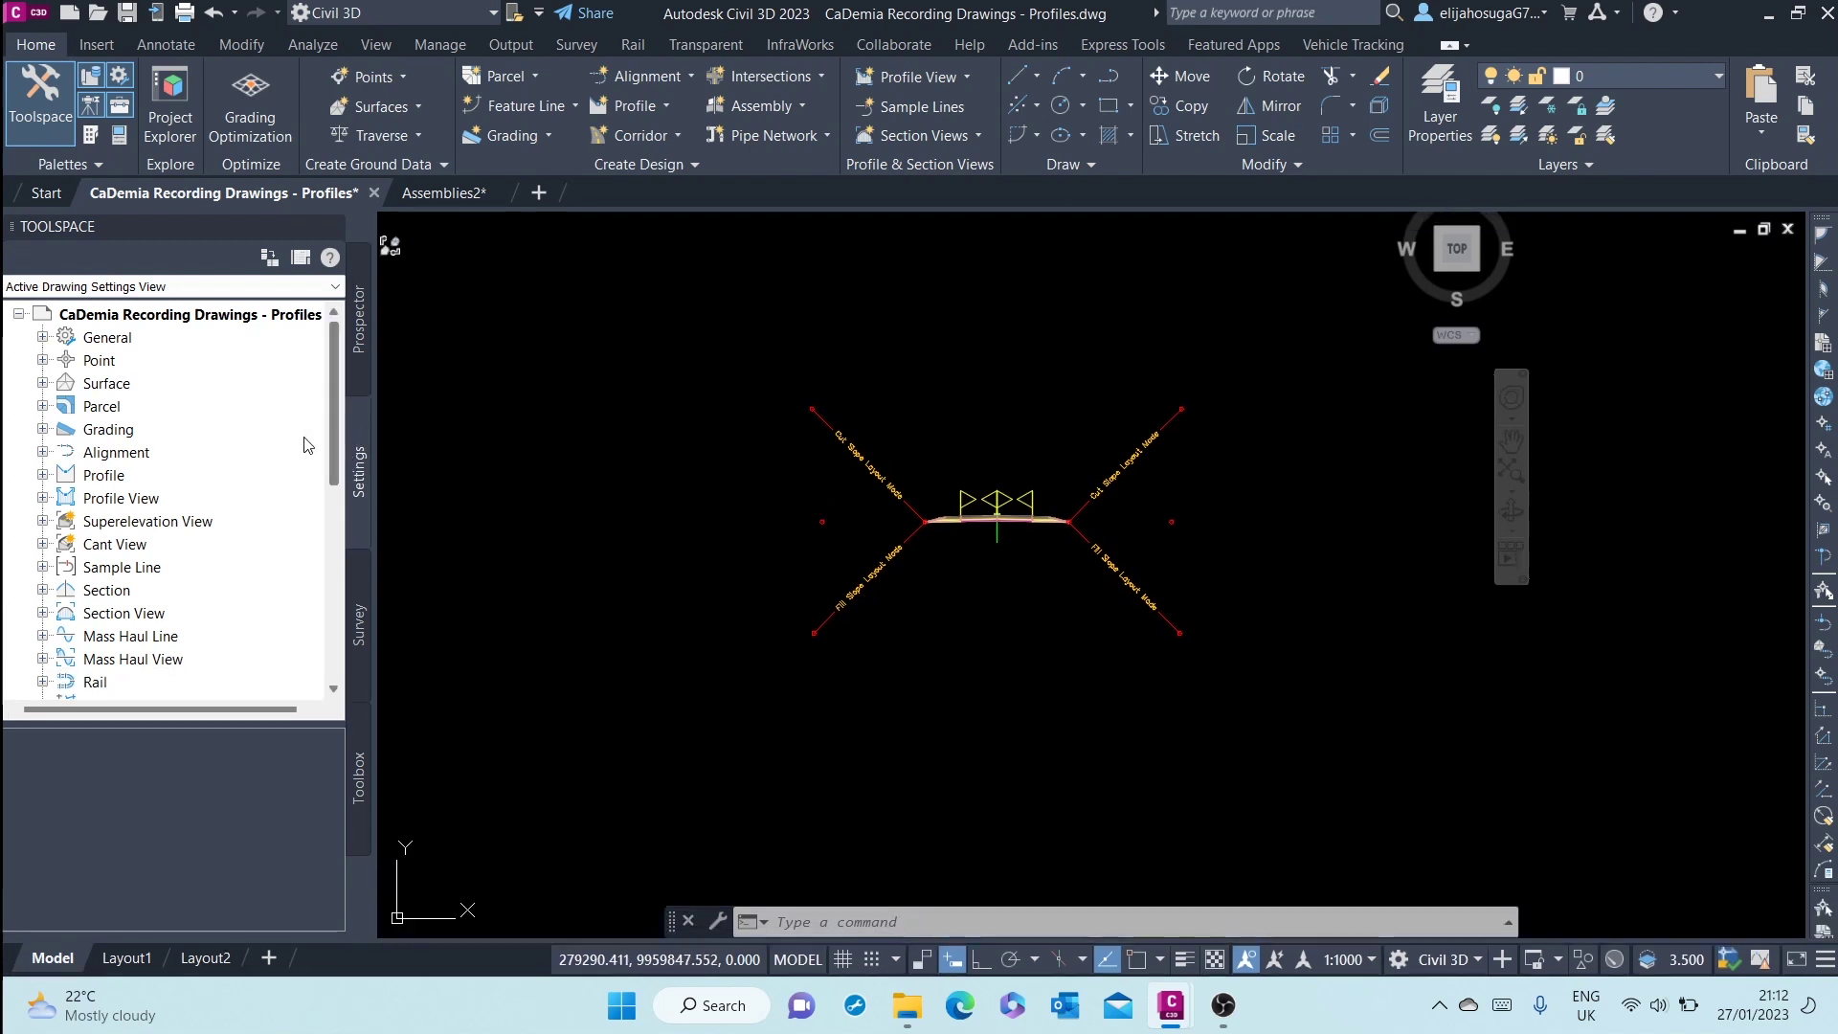
# Expand General > Multipurpose Styles > Code Set Styles to list All Codes, Basic, Standard and View-Edit
pyautogui.click(42, 337)
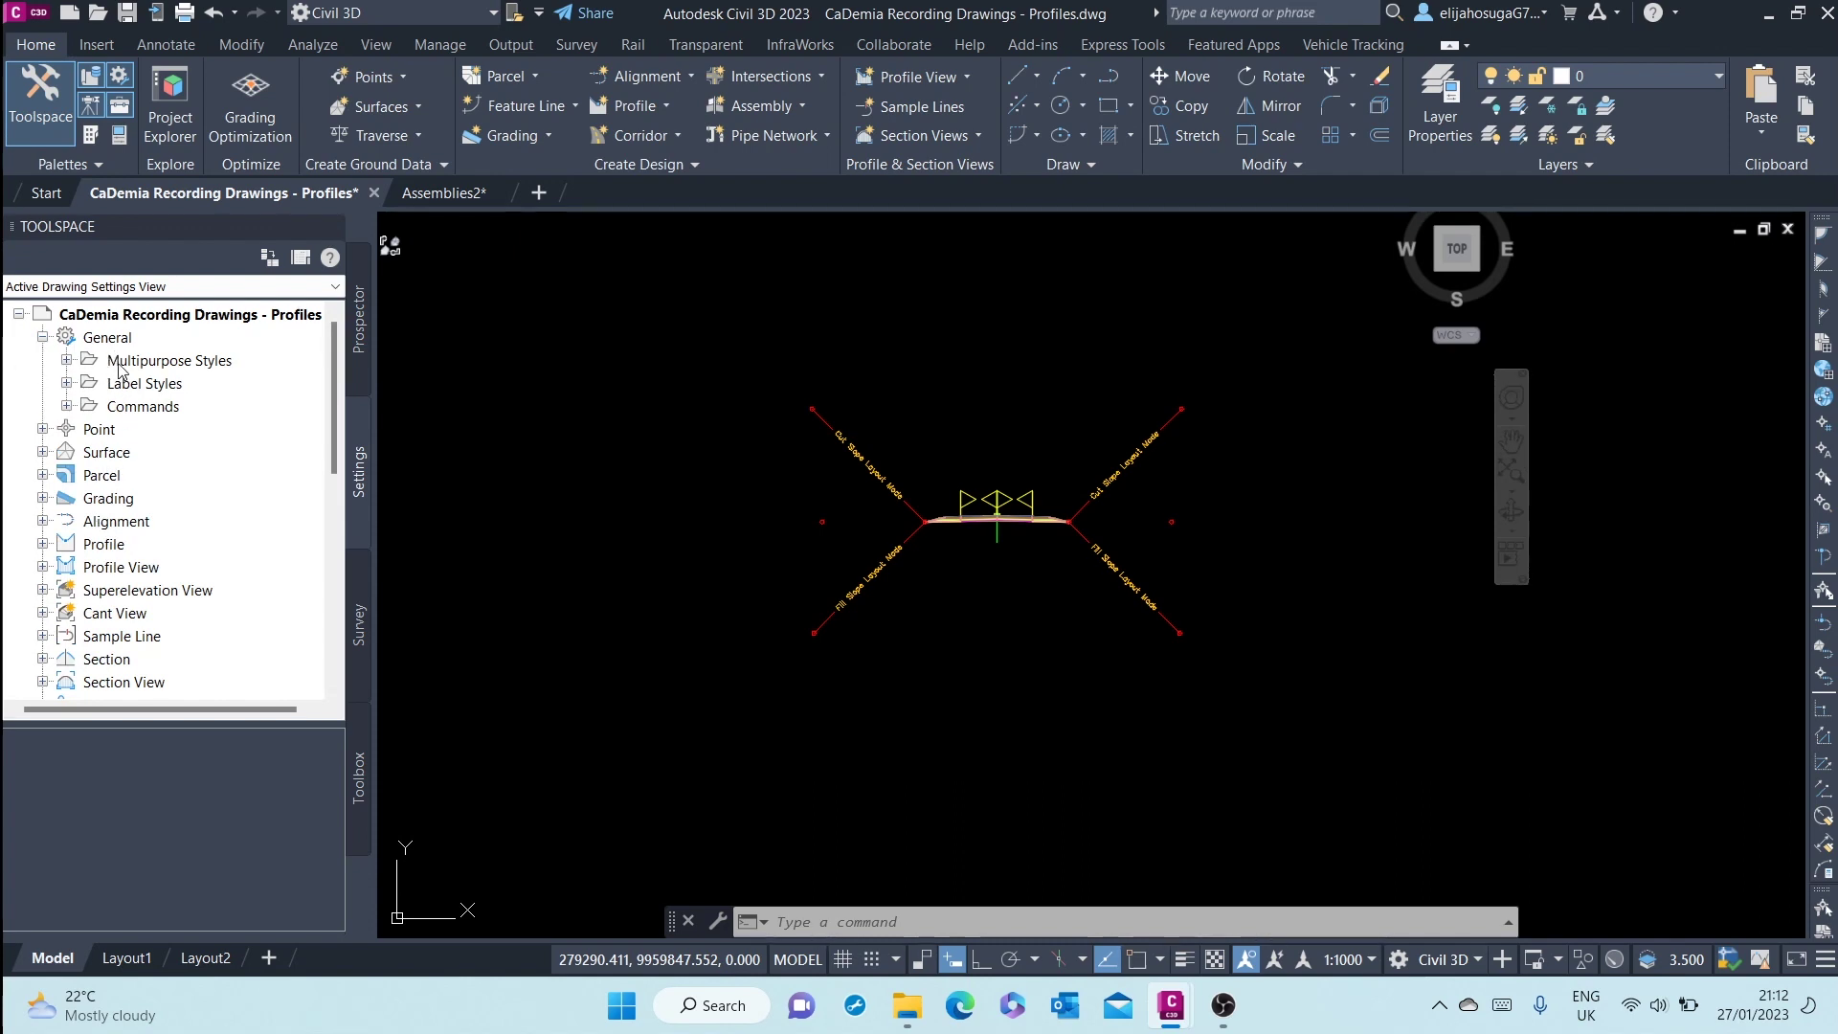
pyautogui.click(67, 361)
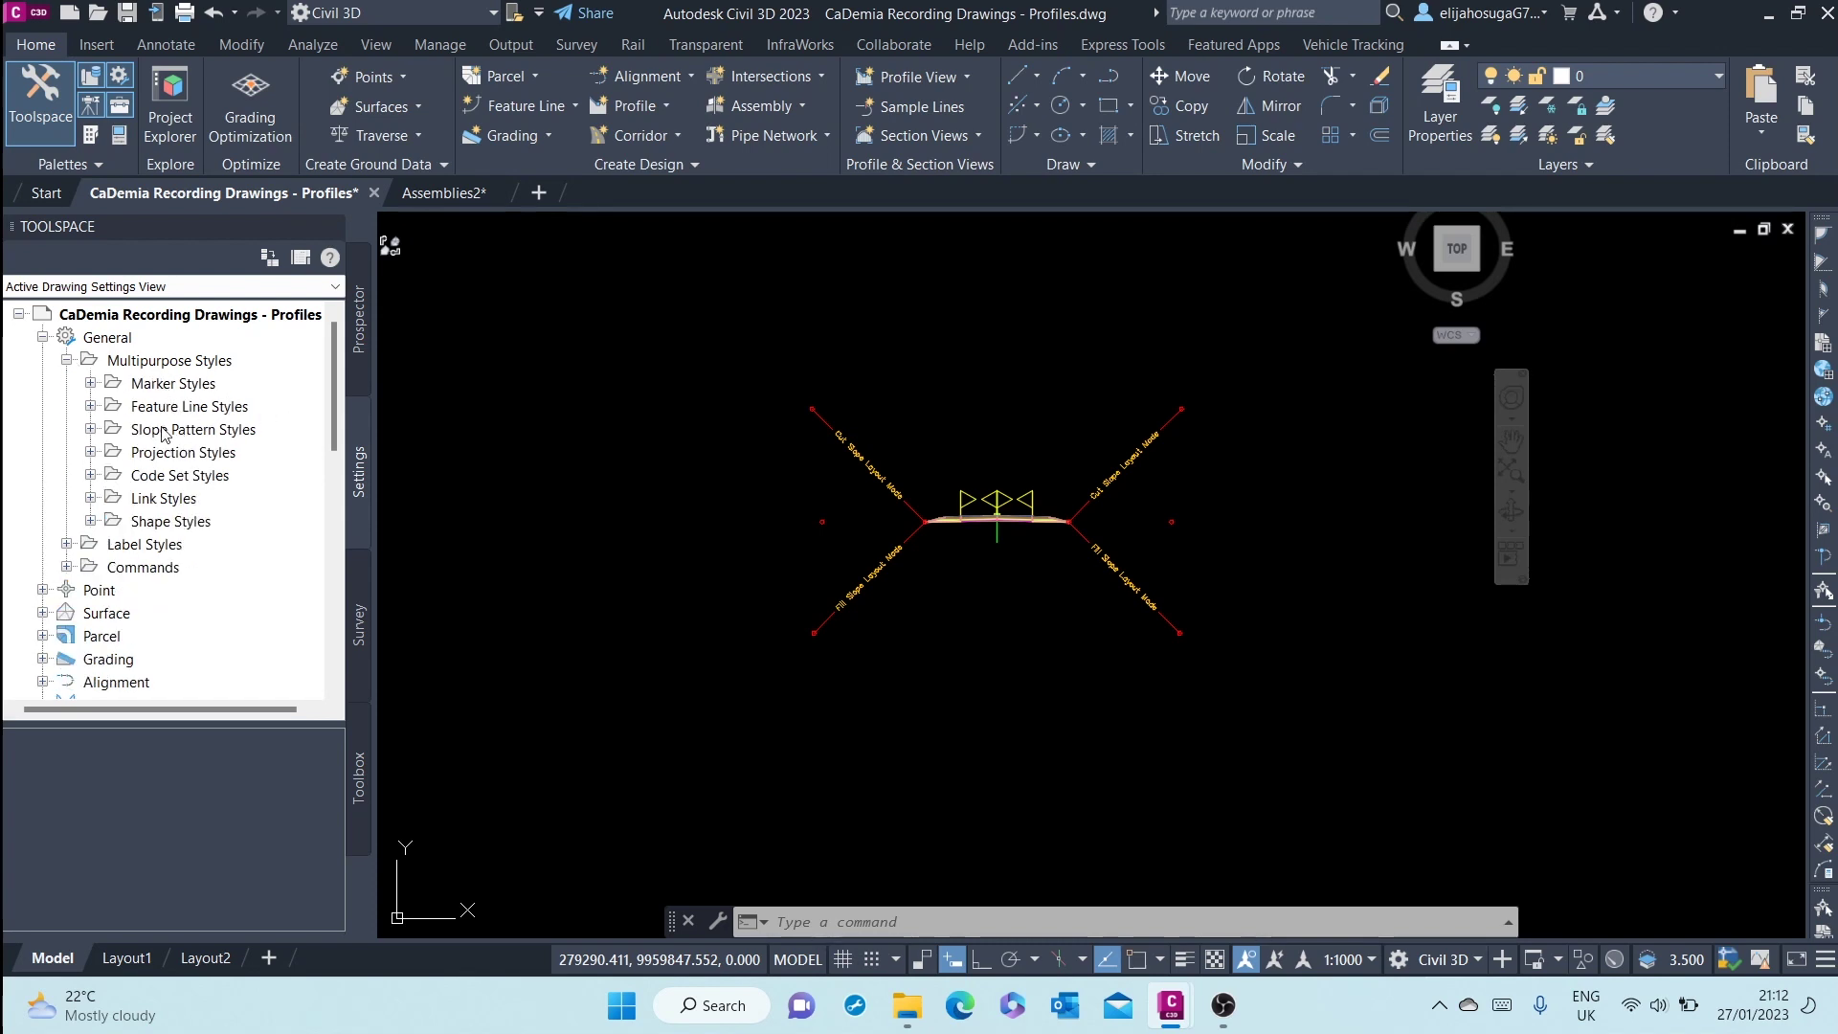
pyautogui.click(90, 476)
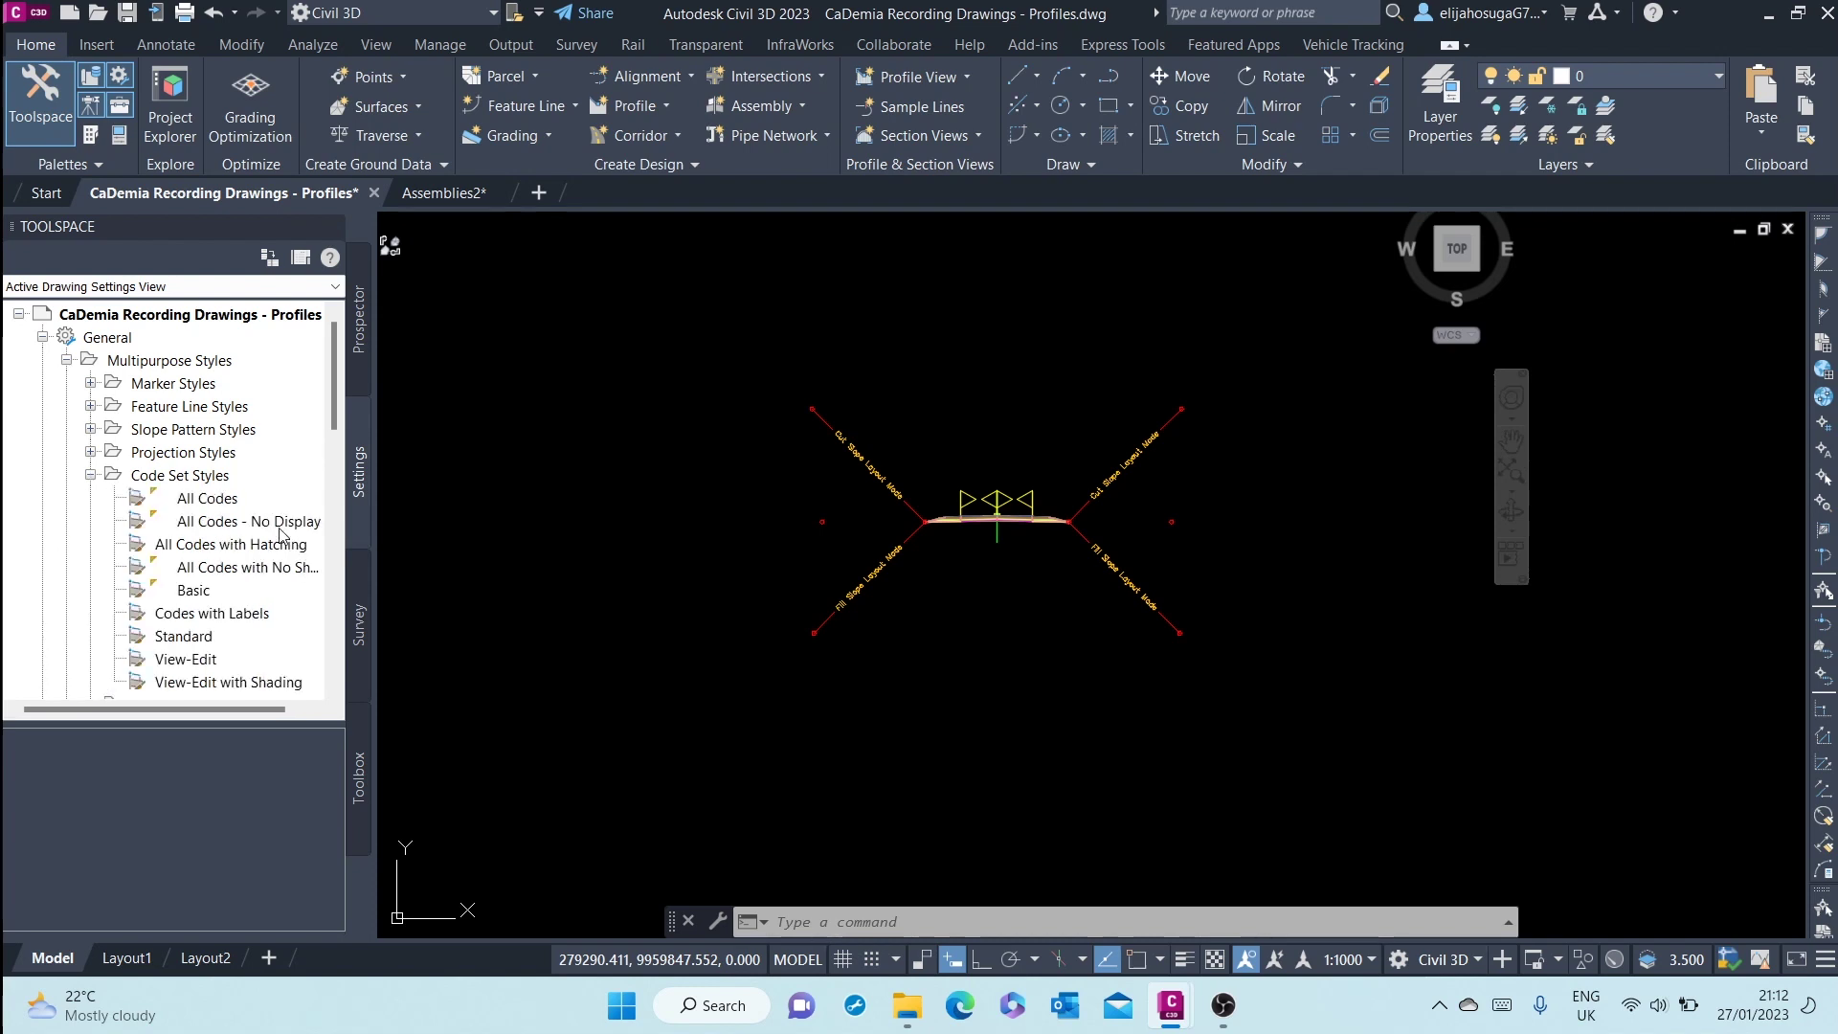
pyautogui.scroll(-2, 225, 453)
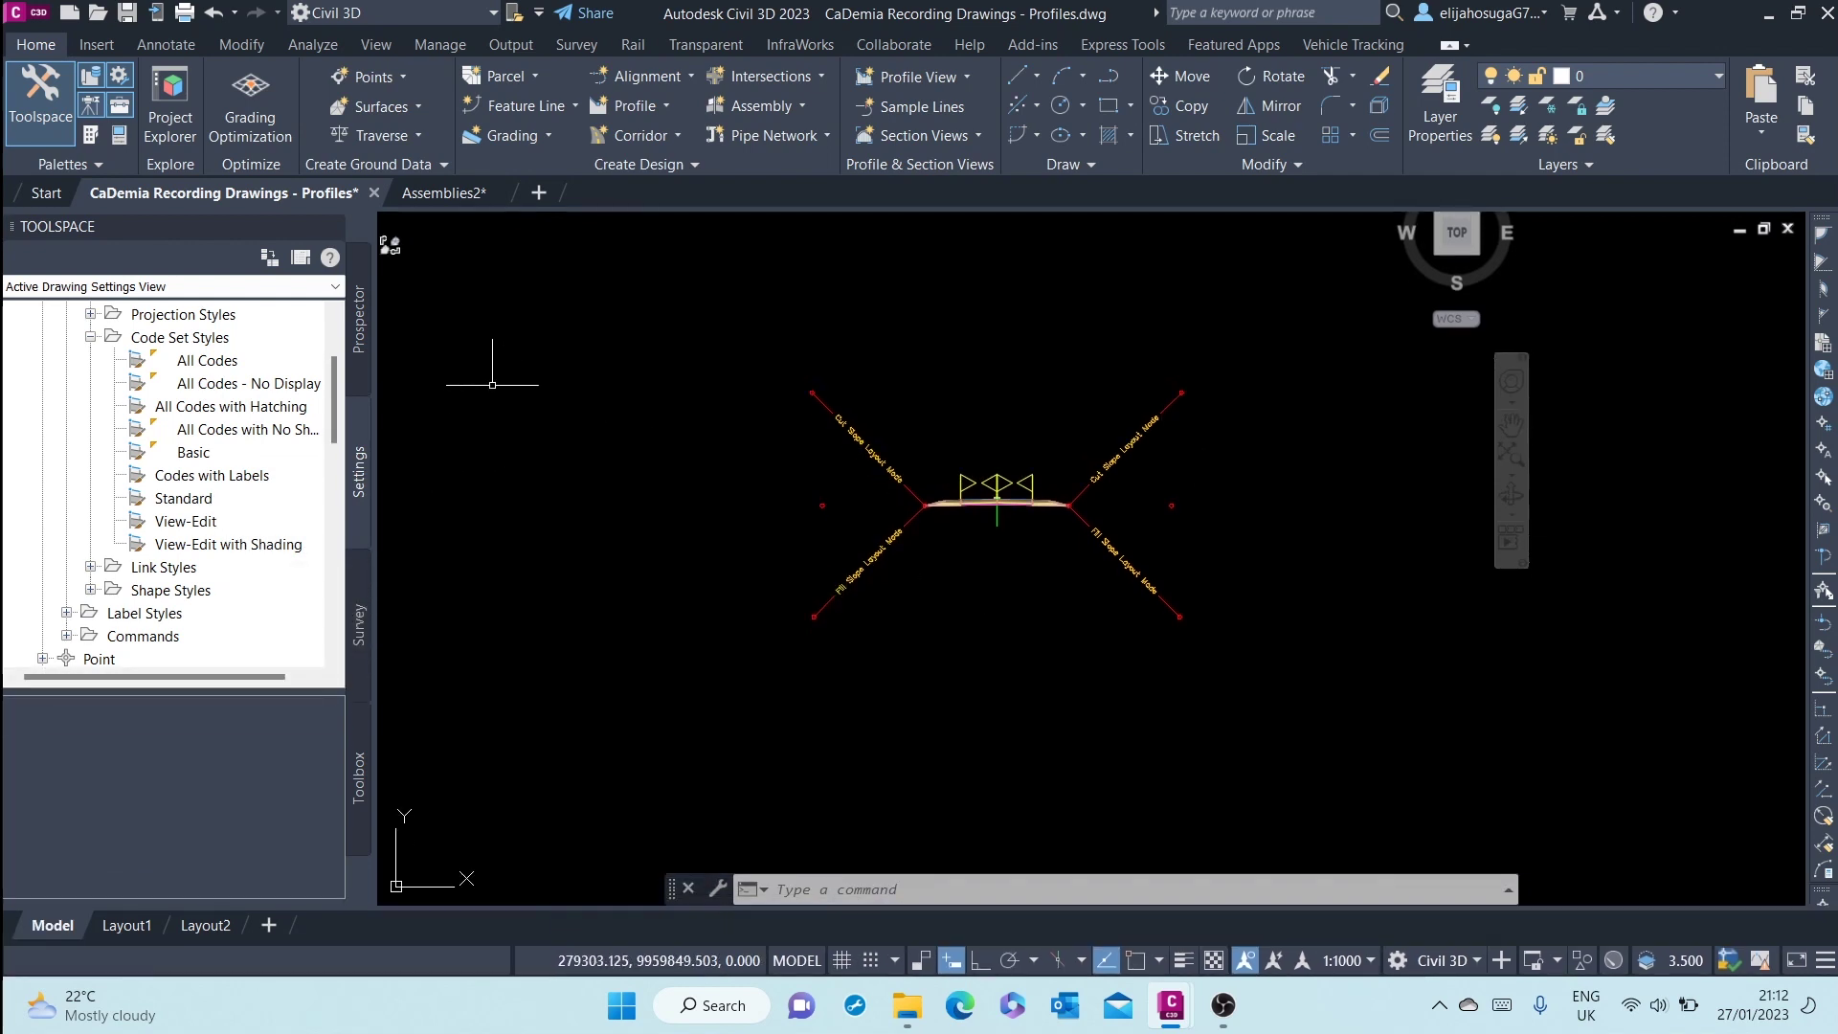
pyautogui.scroll(2, 204, 393)
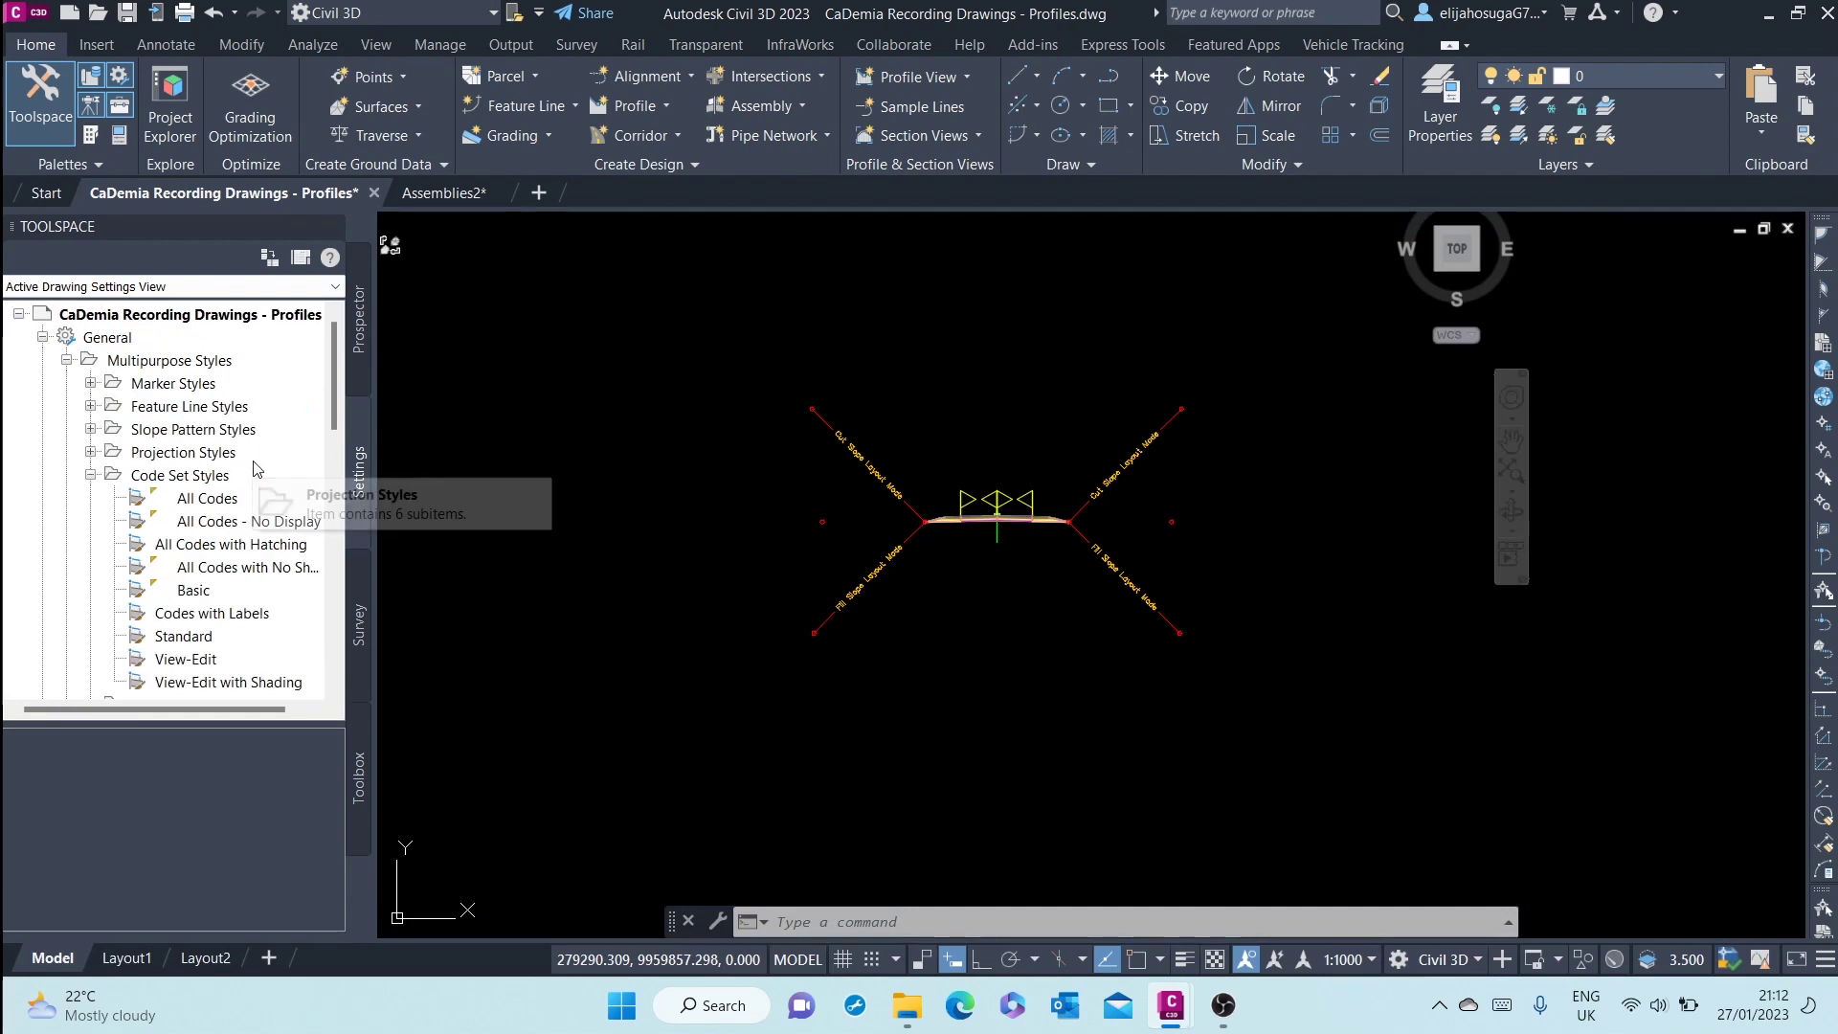
# List the code set styles in detail and bring up the context menu of All Codes
pyautogui.click(218, 476)
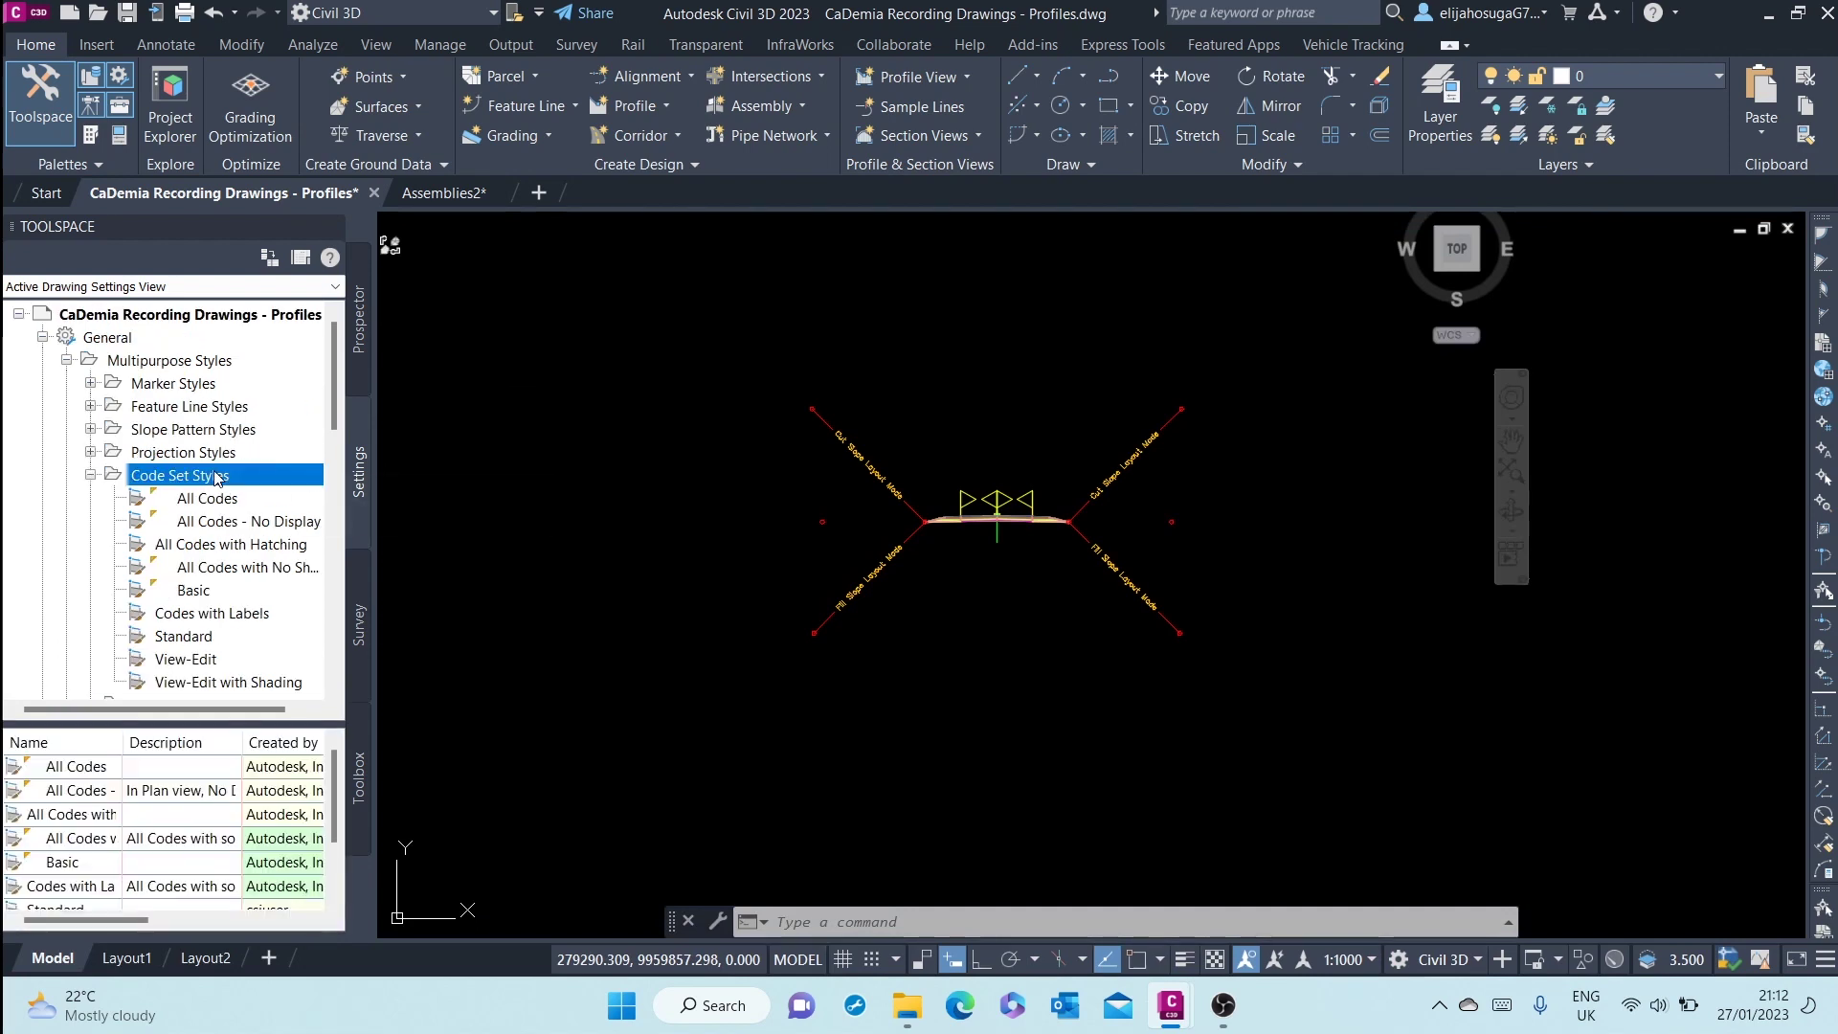
pyautogui.rightClick(217, 478)
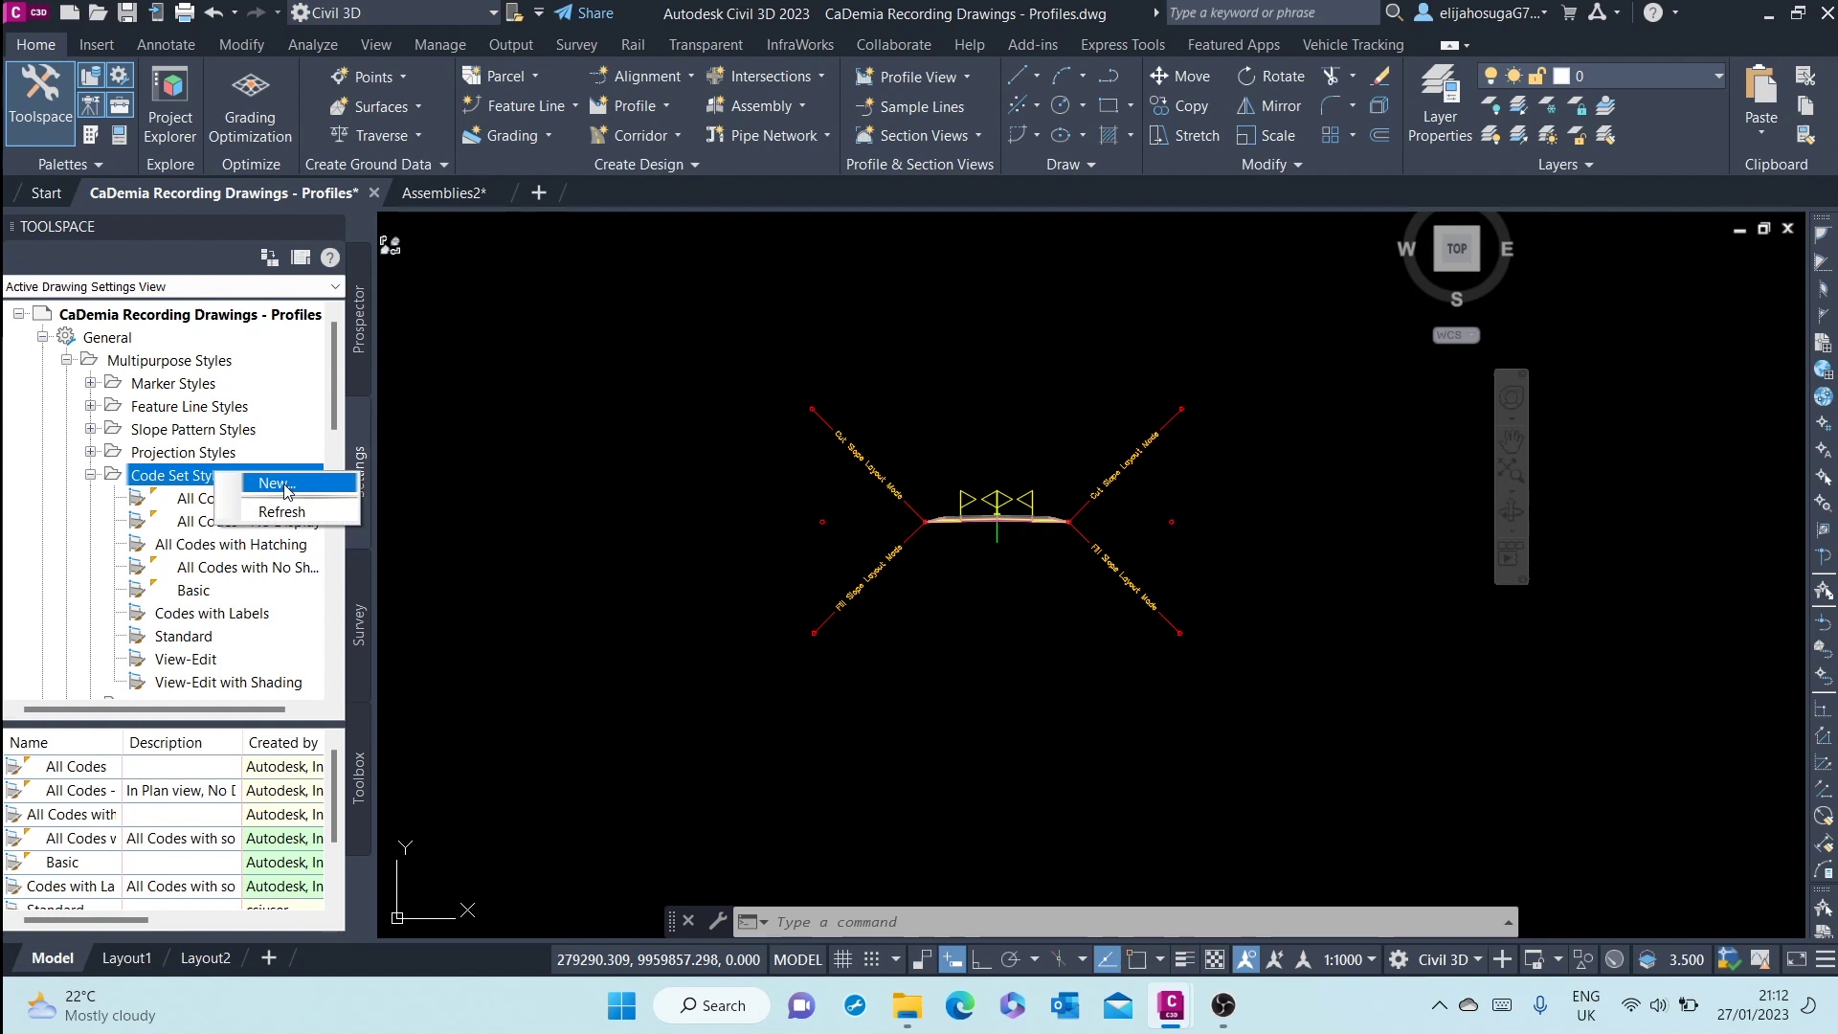
pyautogui.click(523, 643)
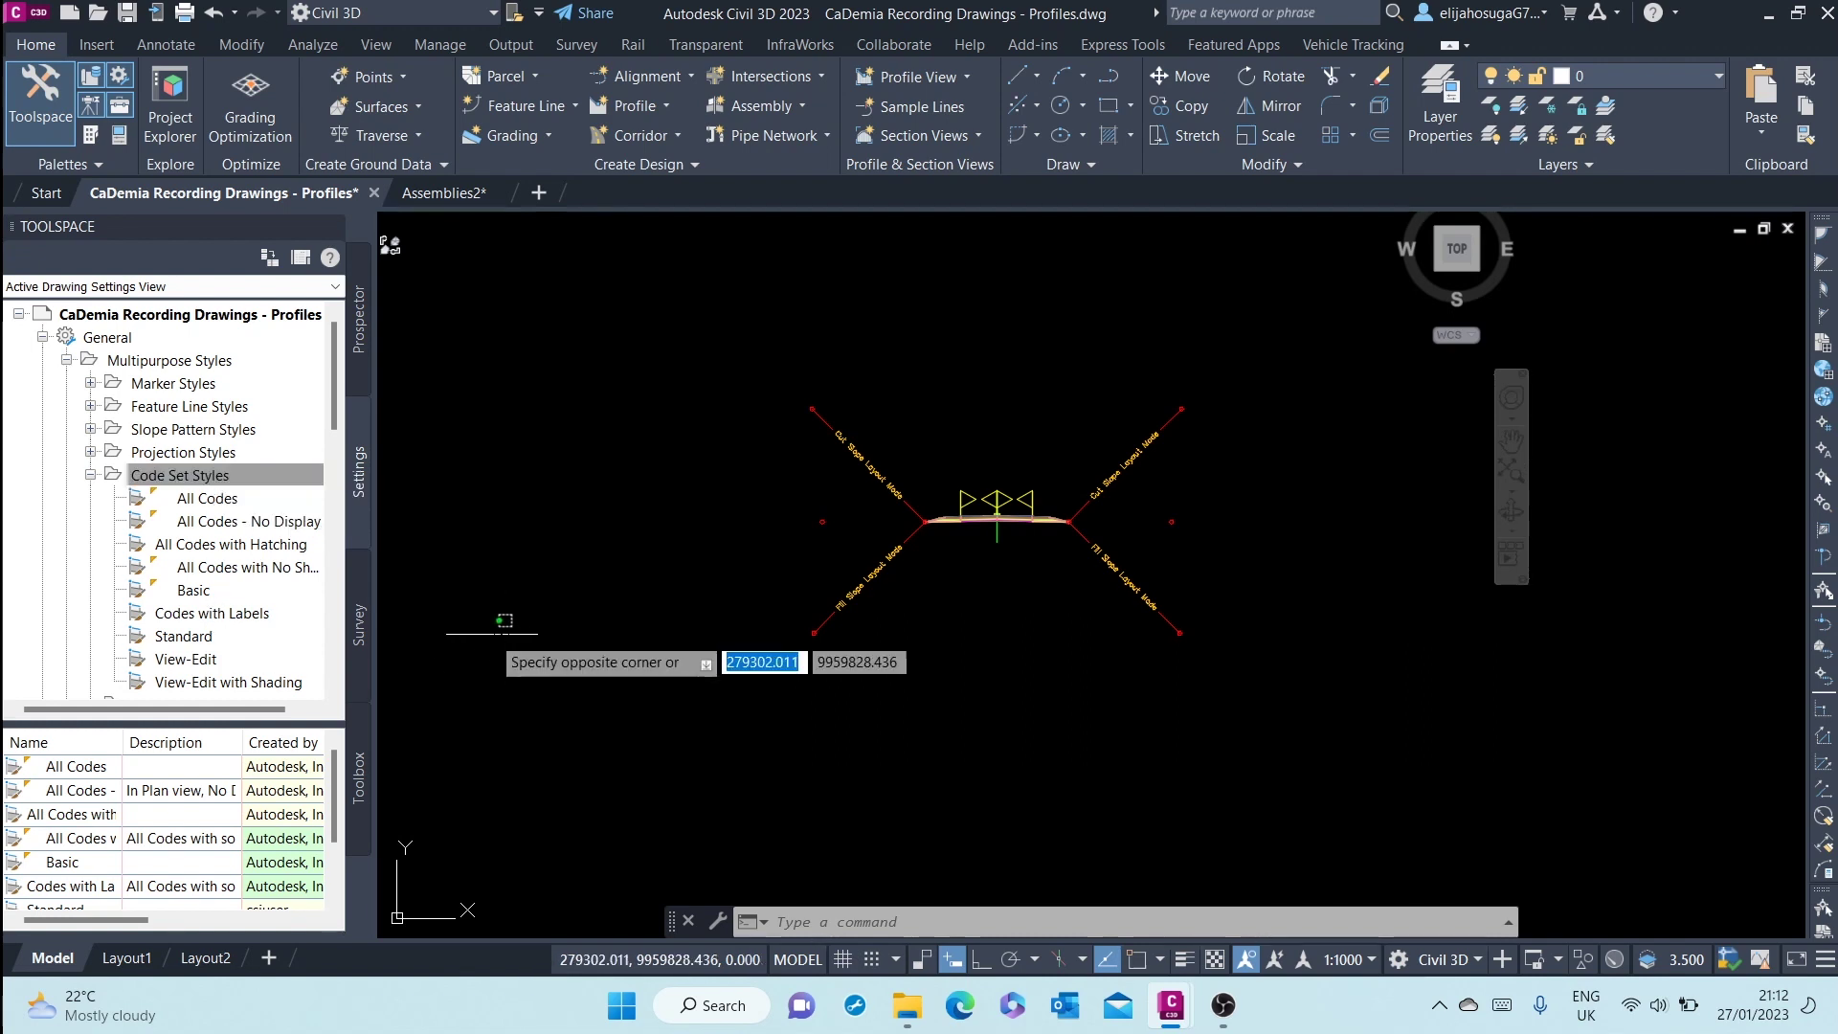
pyautogui.click(440, 675)
pyautogui.scroll(-3, 212, 574)
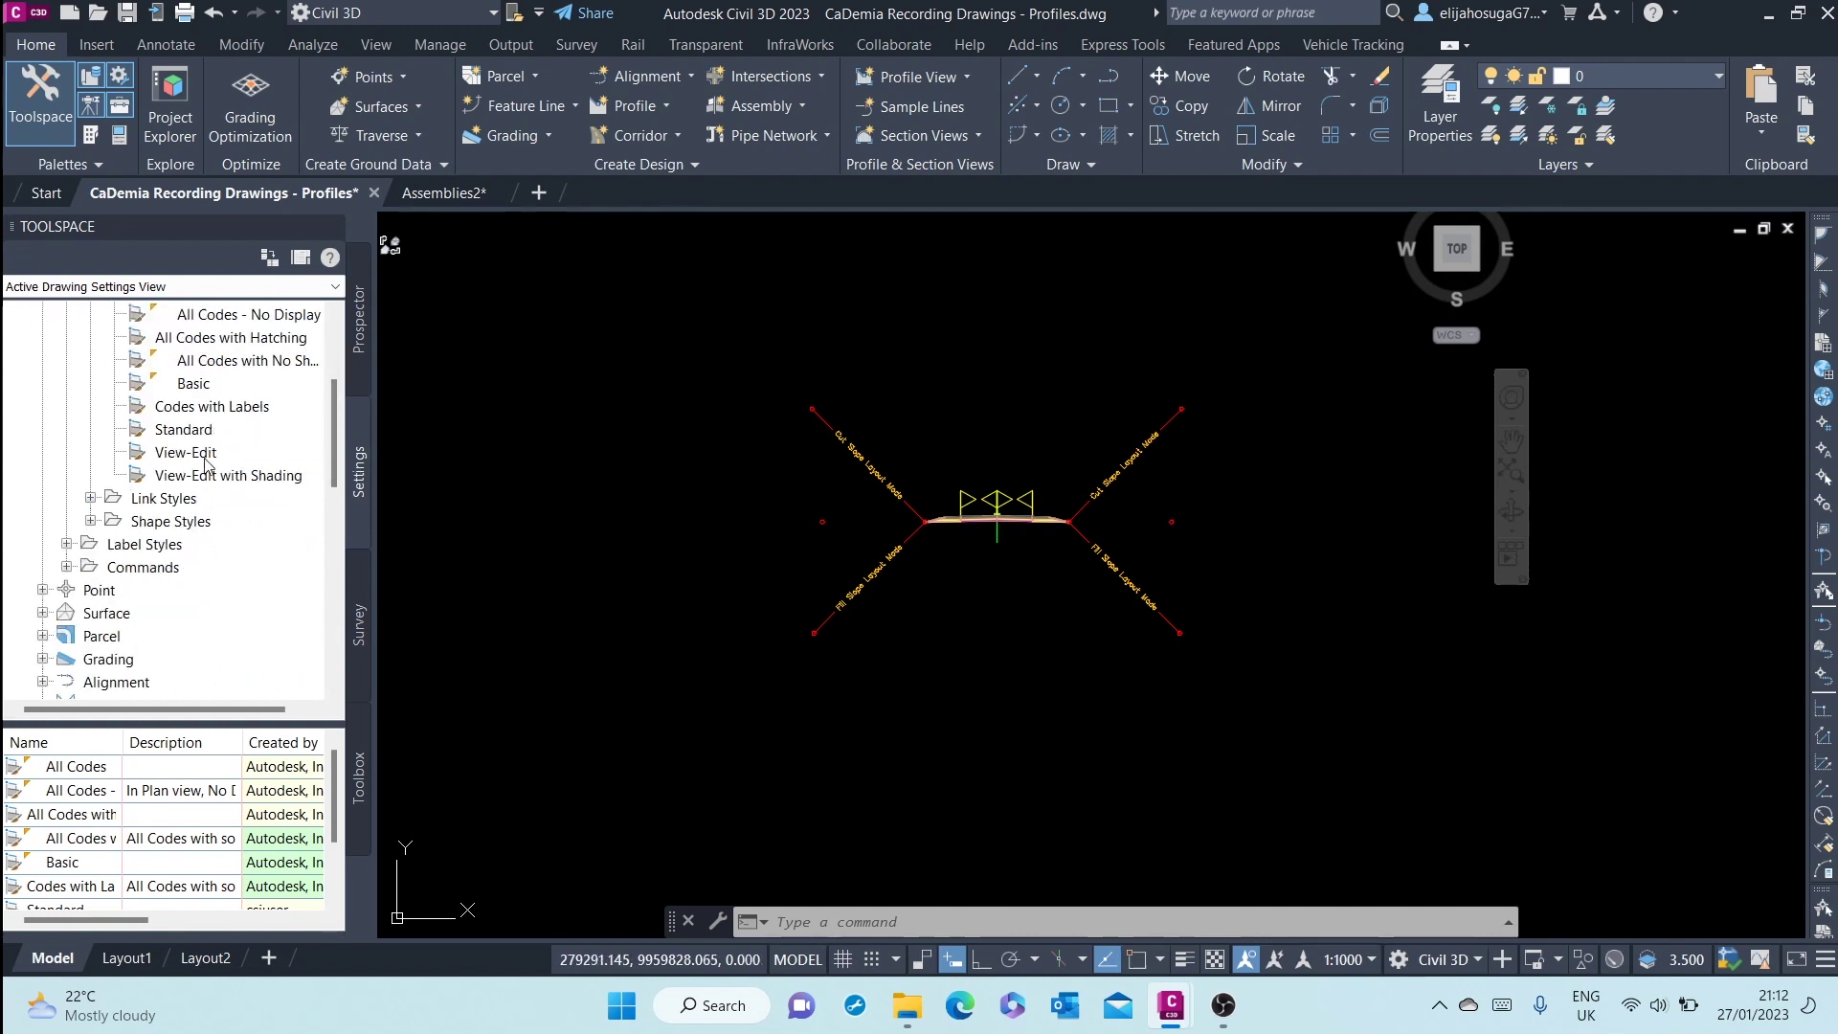
pyautogui.scroll(1, 211, 450)
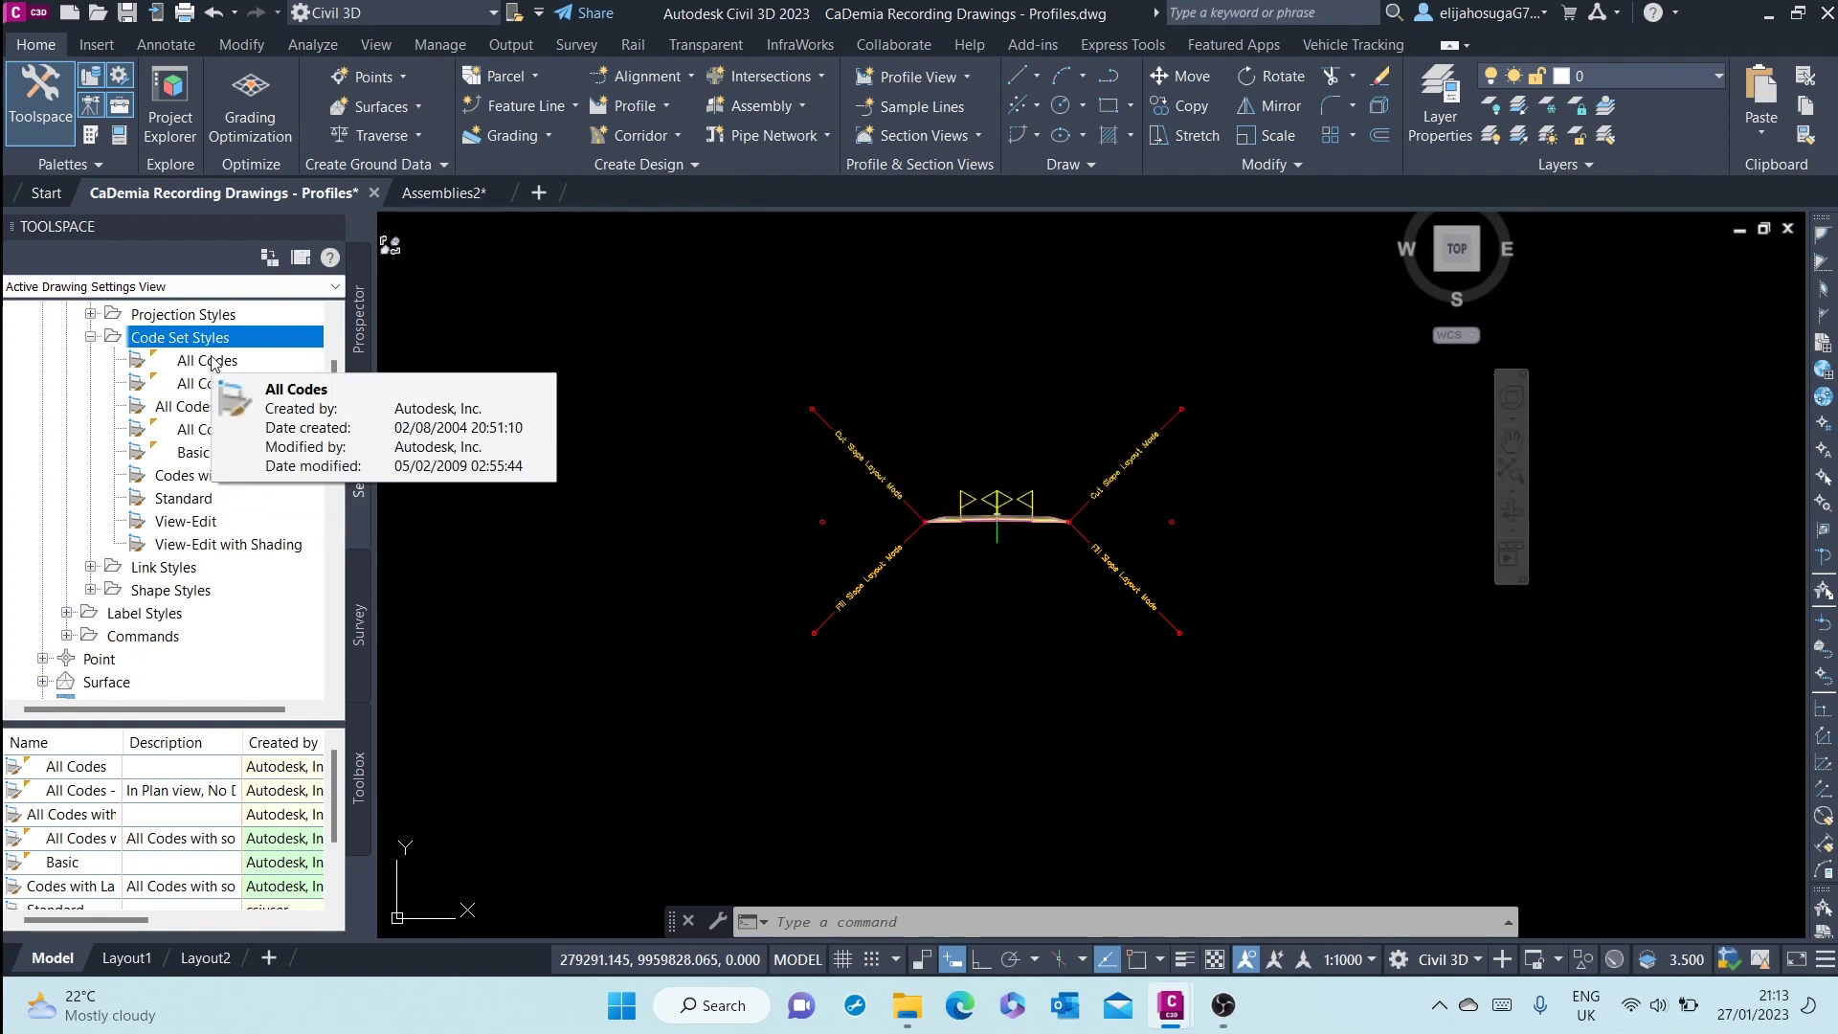
pyautogui.rightClick(212, 364)
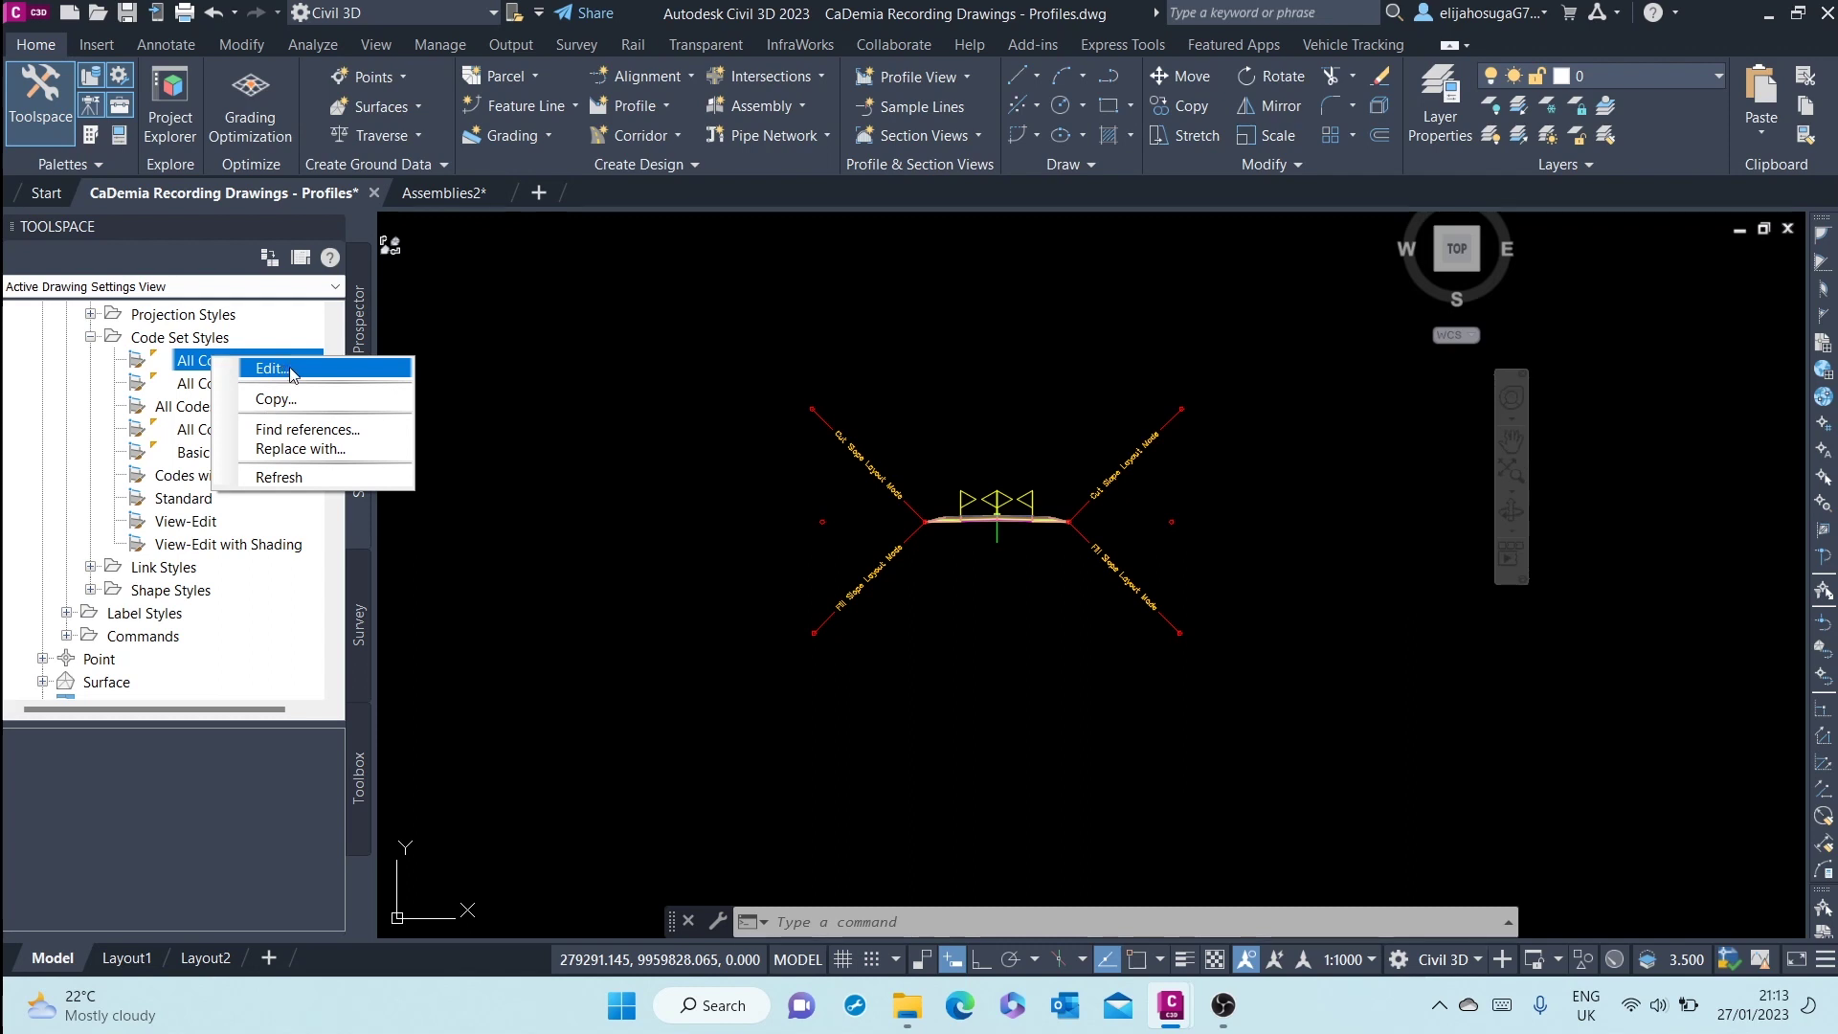
# Copy the All Codes style and name the copy 'RD-1 Code Set Style'
pyautogui.click(290, 405)
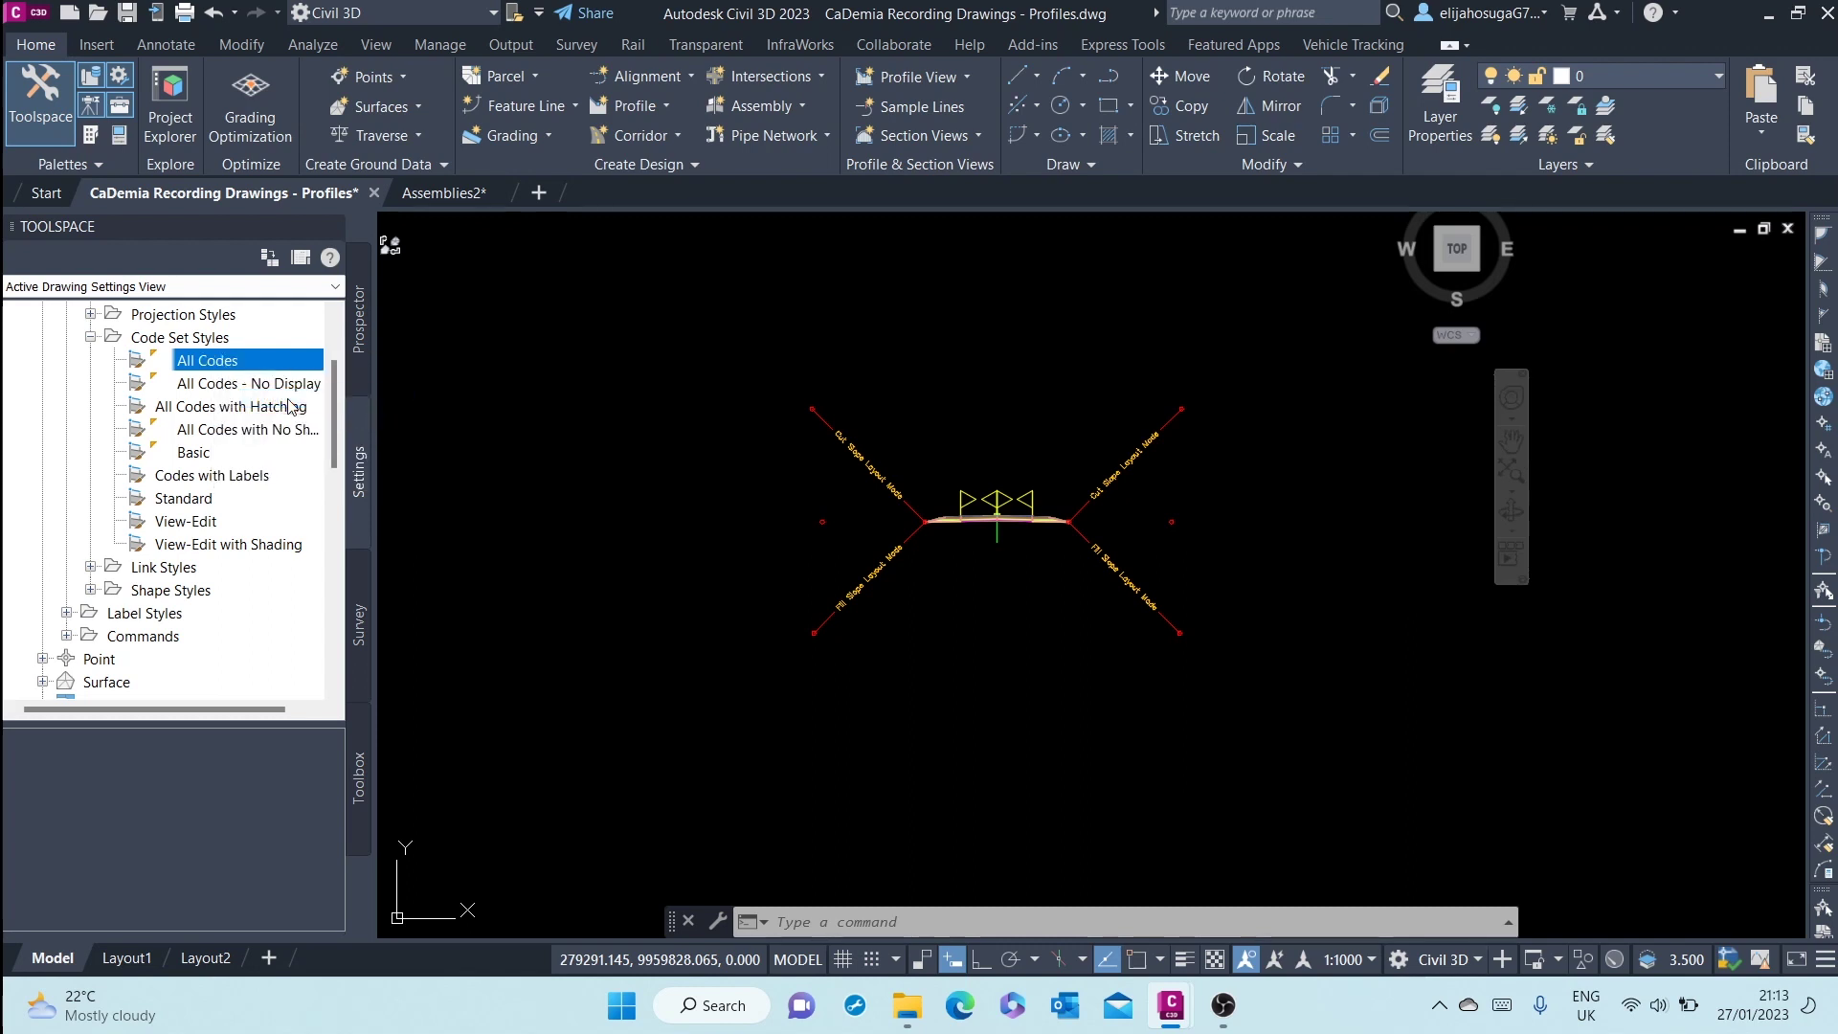
pyautogui.click(553, 263)
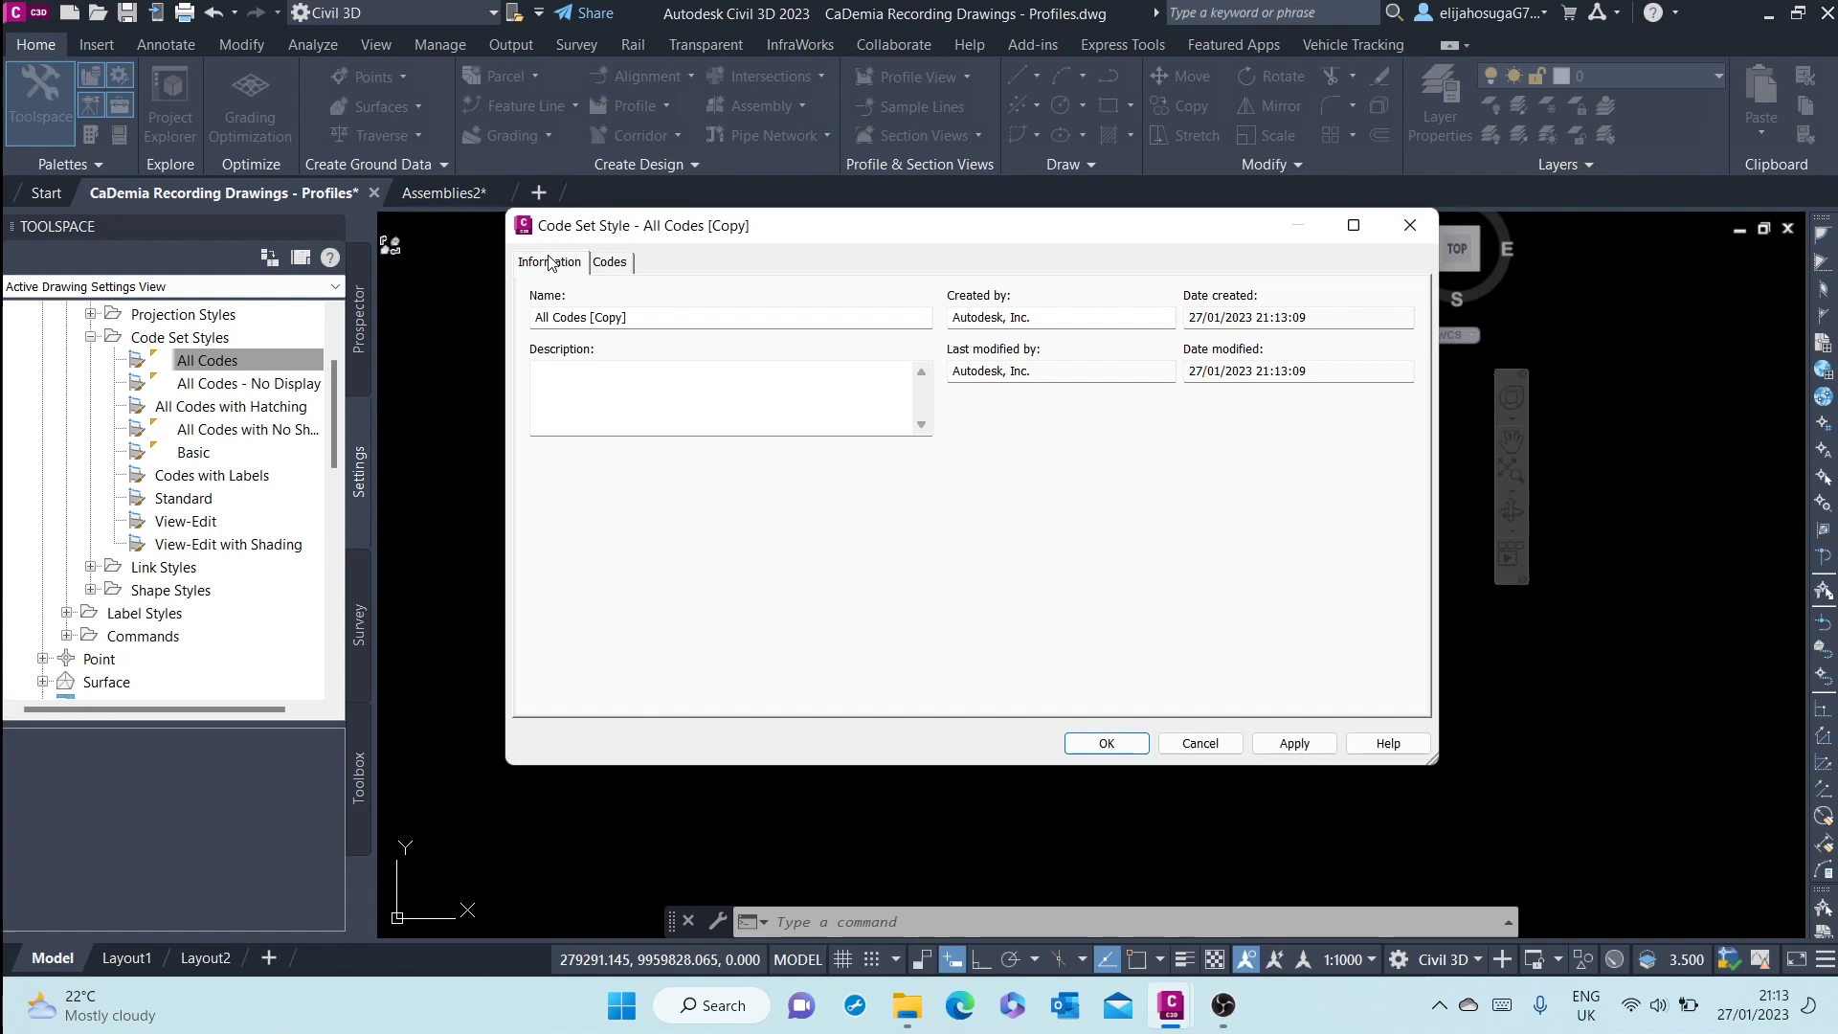
pyautogui.doubleClick(663, 310)
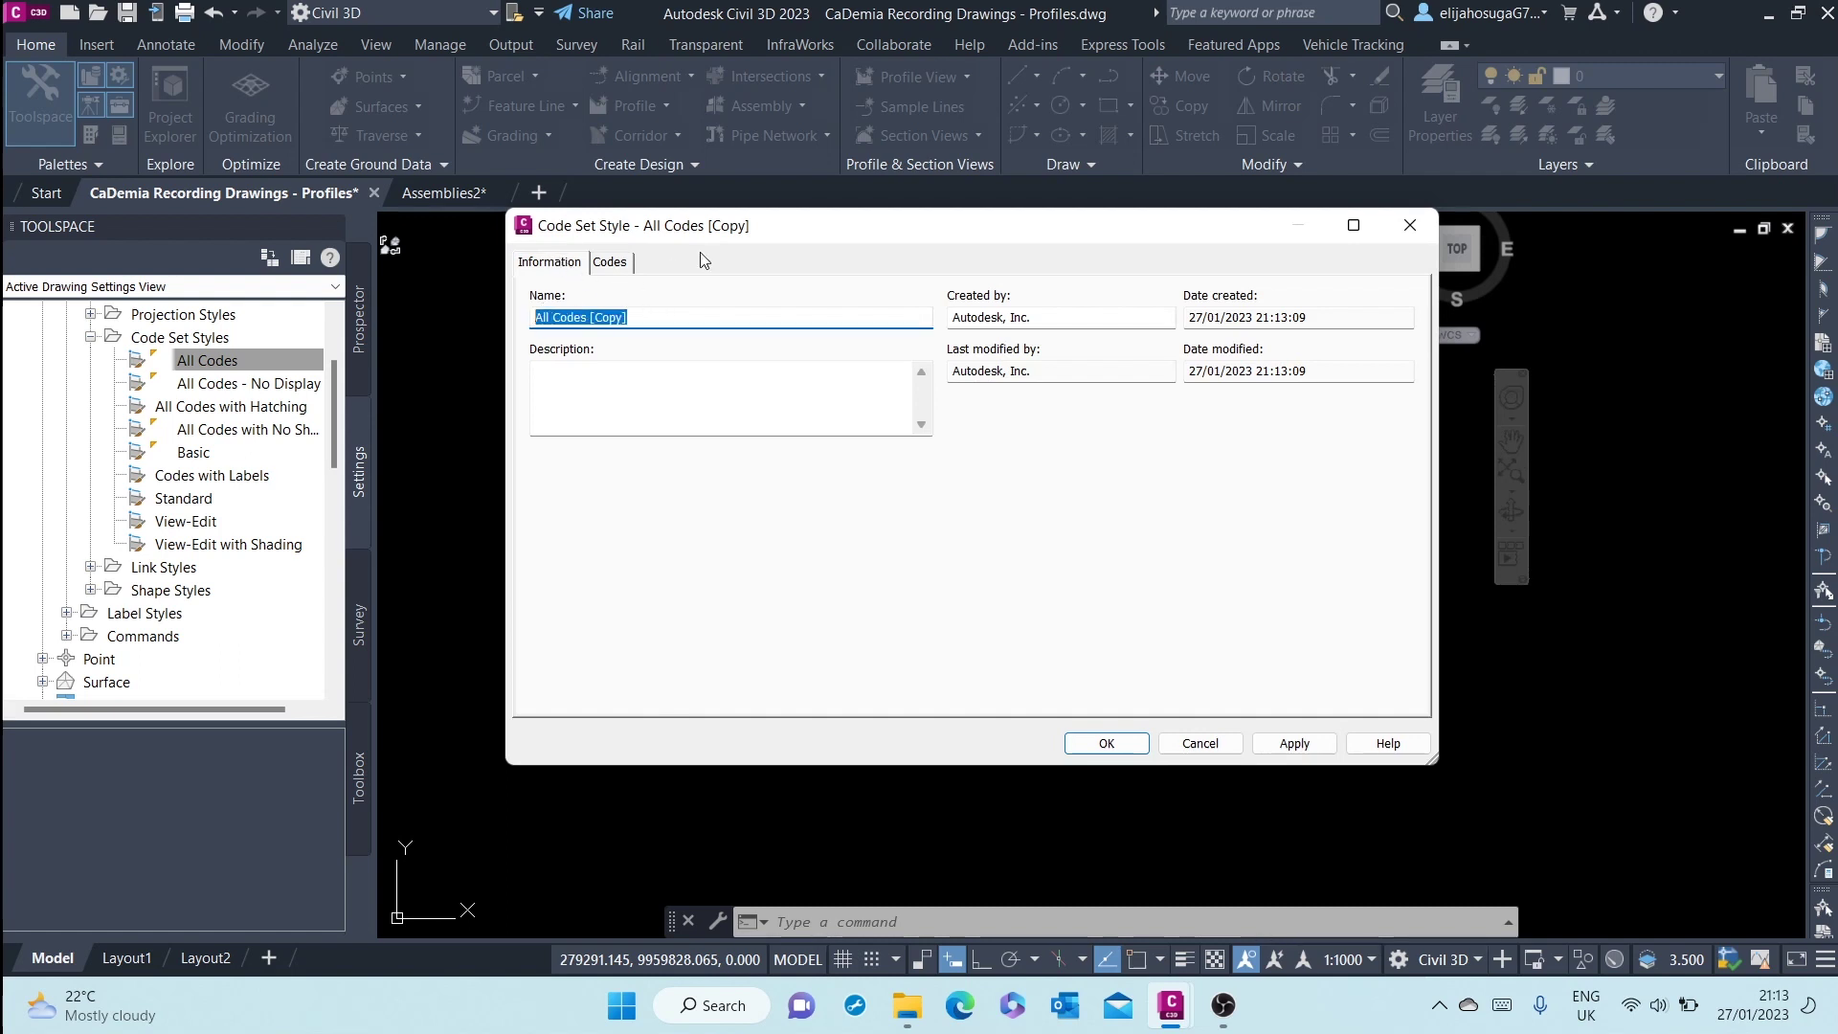
pyautogui.write('RD-1 Code Set Style')
# Open the Codes of RD-1 Code Set Style and review its Link codes
pyautogui.click(613, 266)
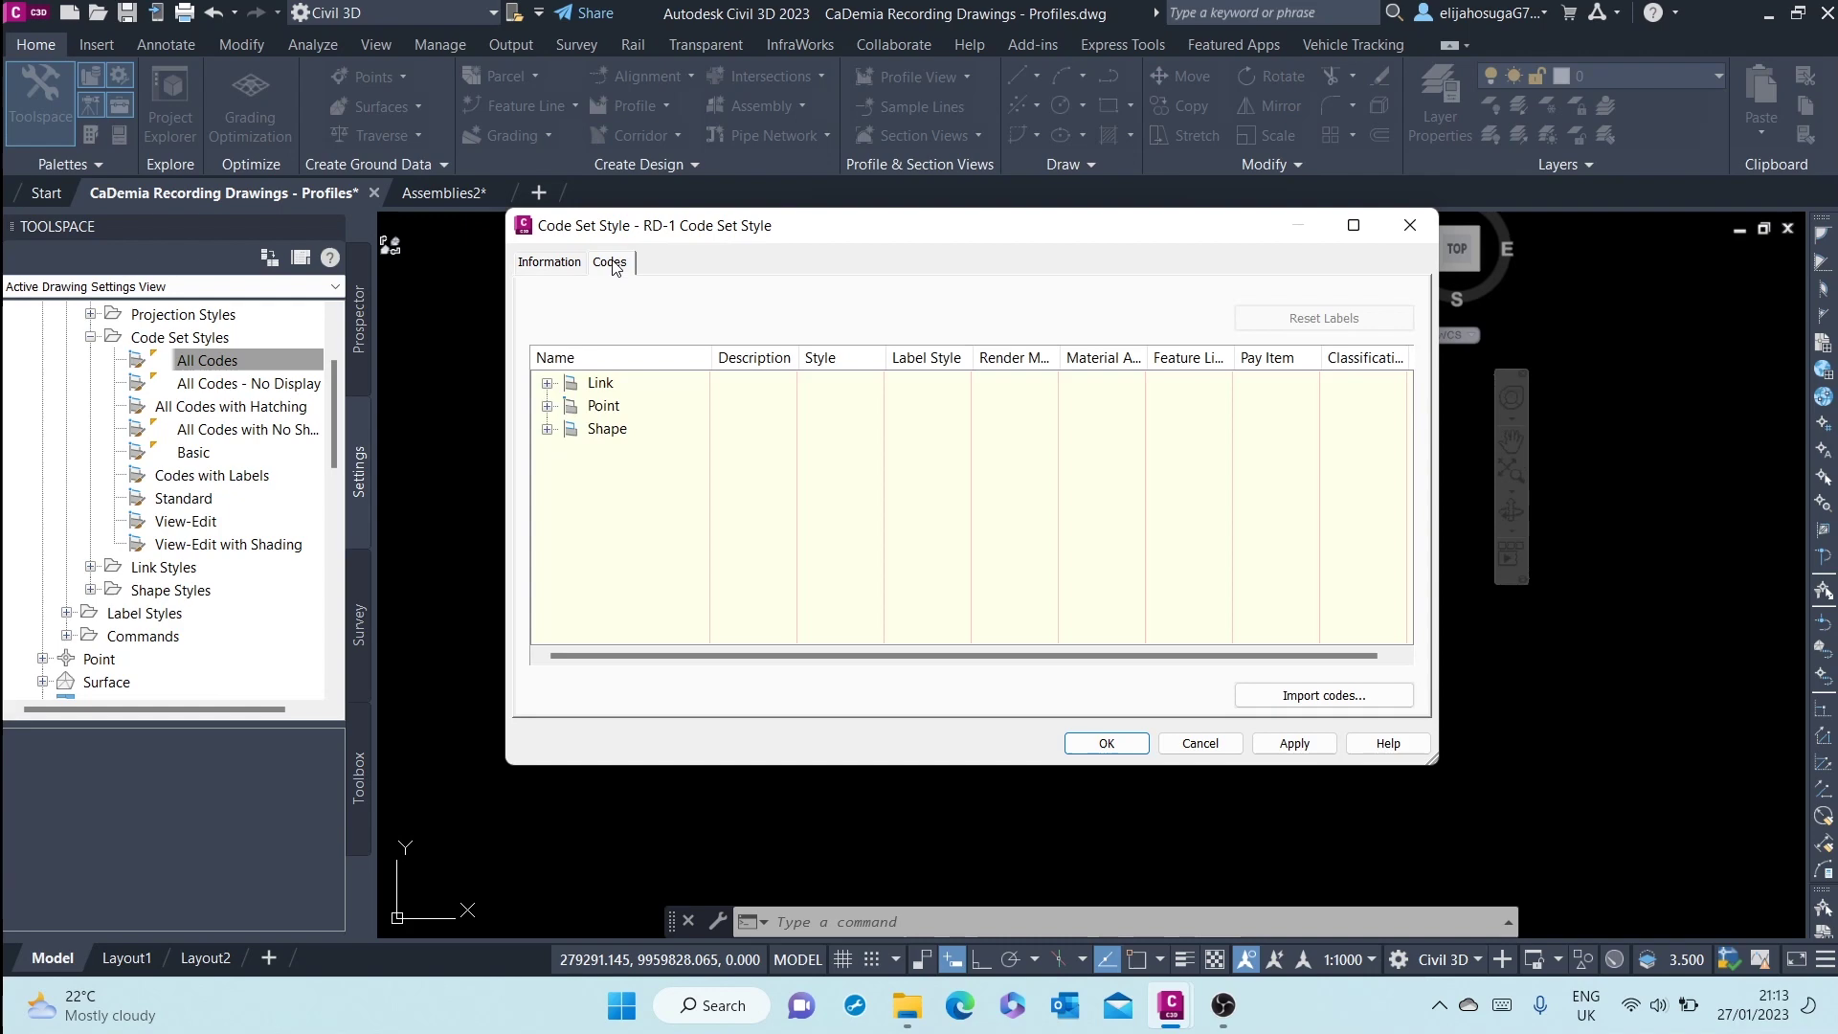
pyautogui.click(547, 383)
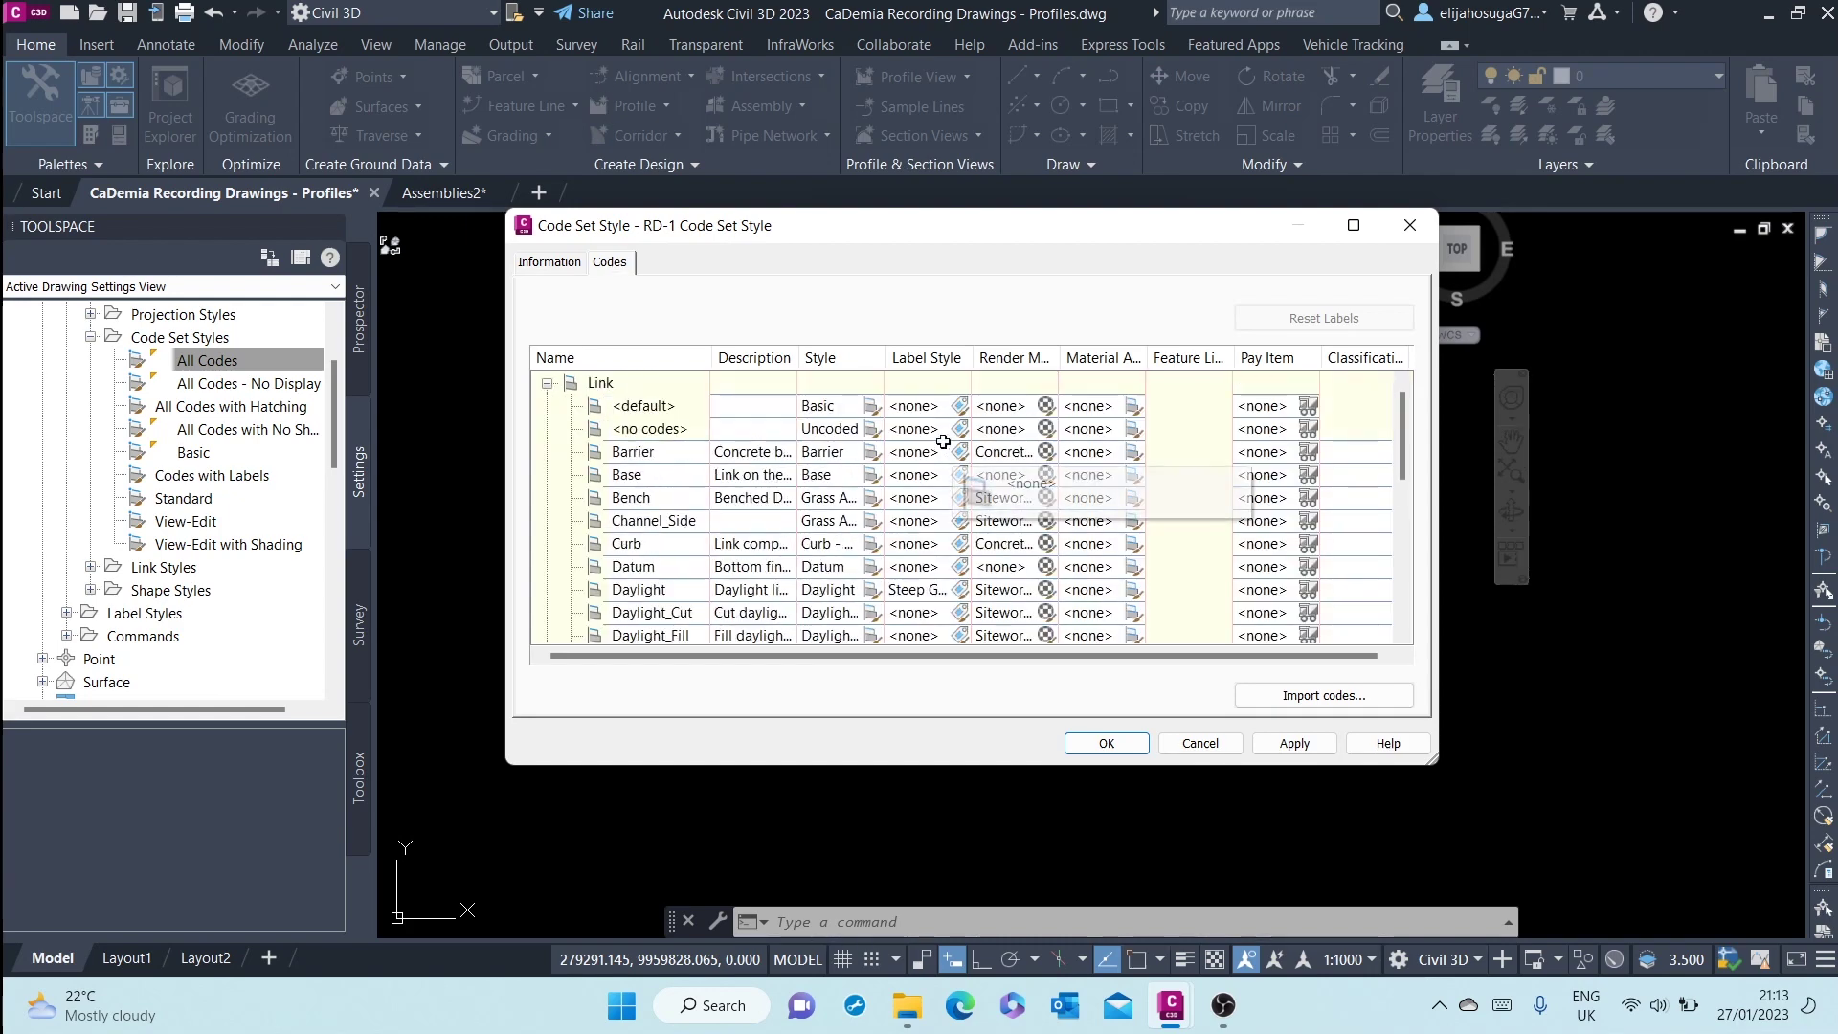
pyautogui.scroll(-3, 939, 441)
pyautogui.scroll(3, 885, 520)
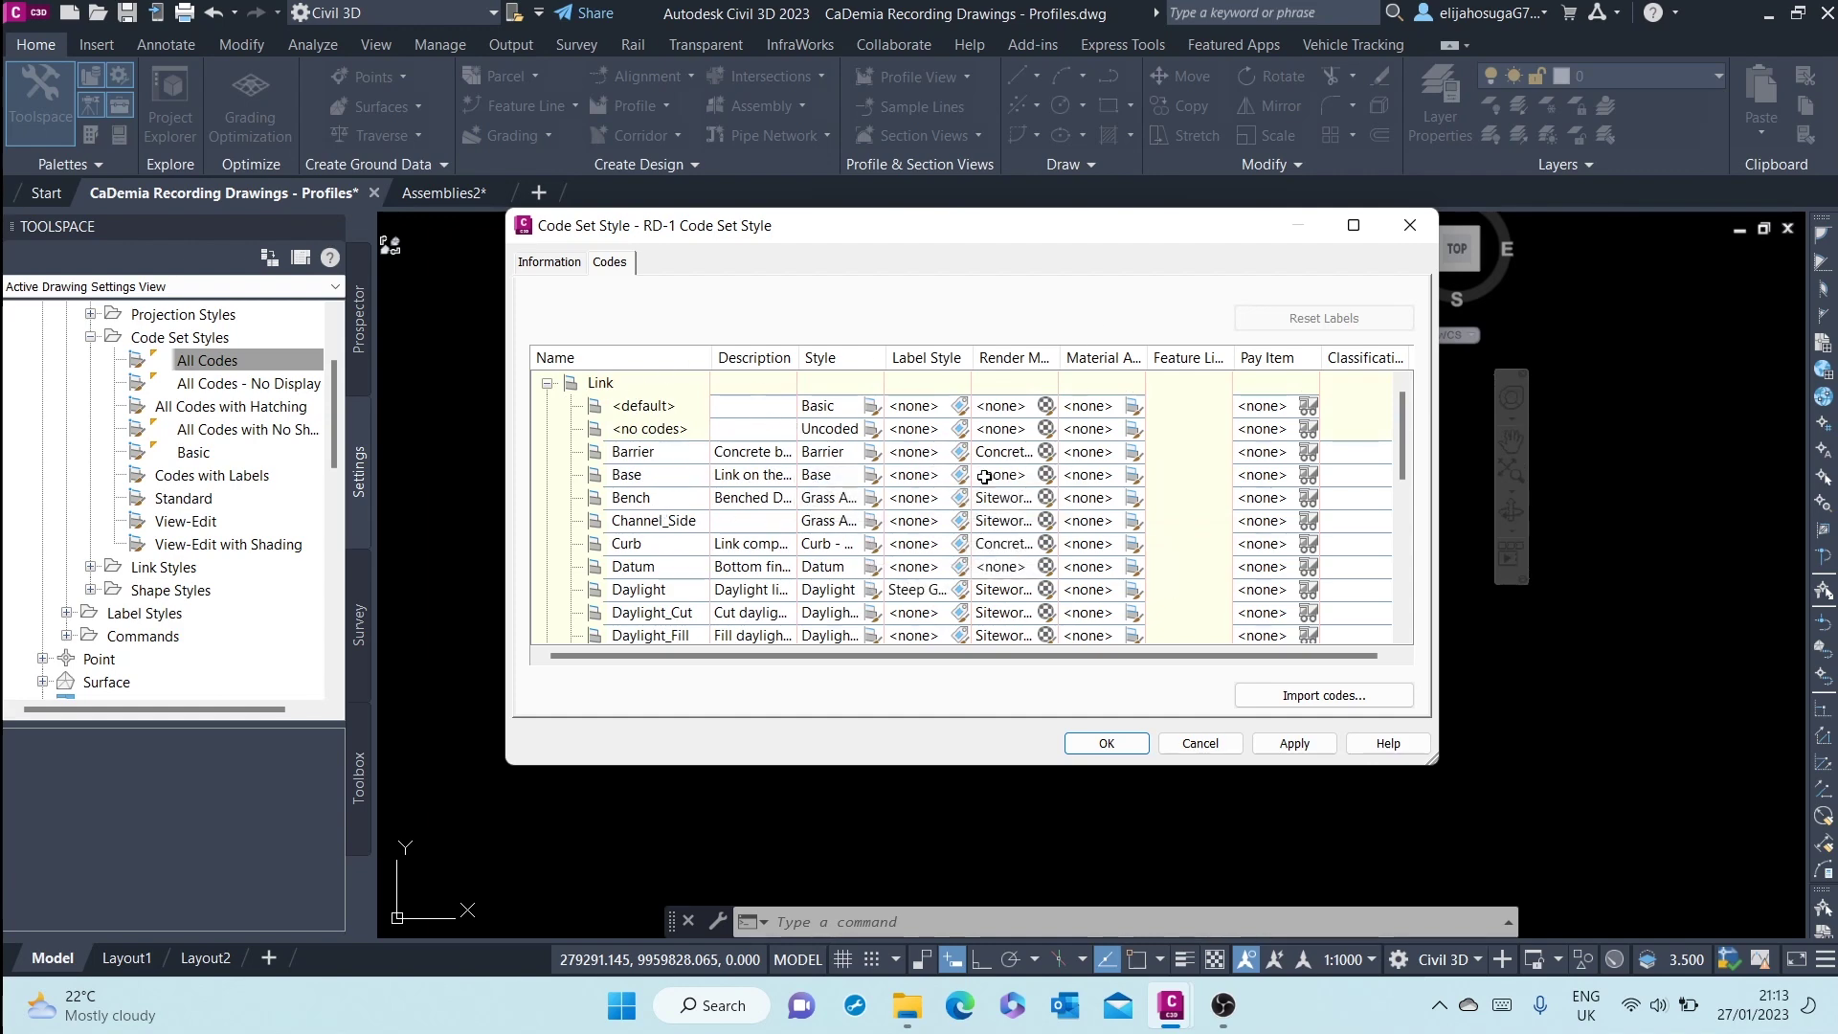
pyautogui.scroll(-10, 985, 477)
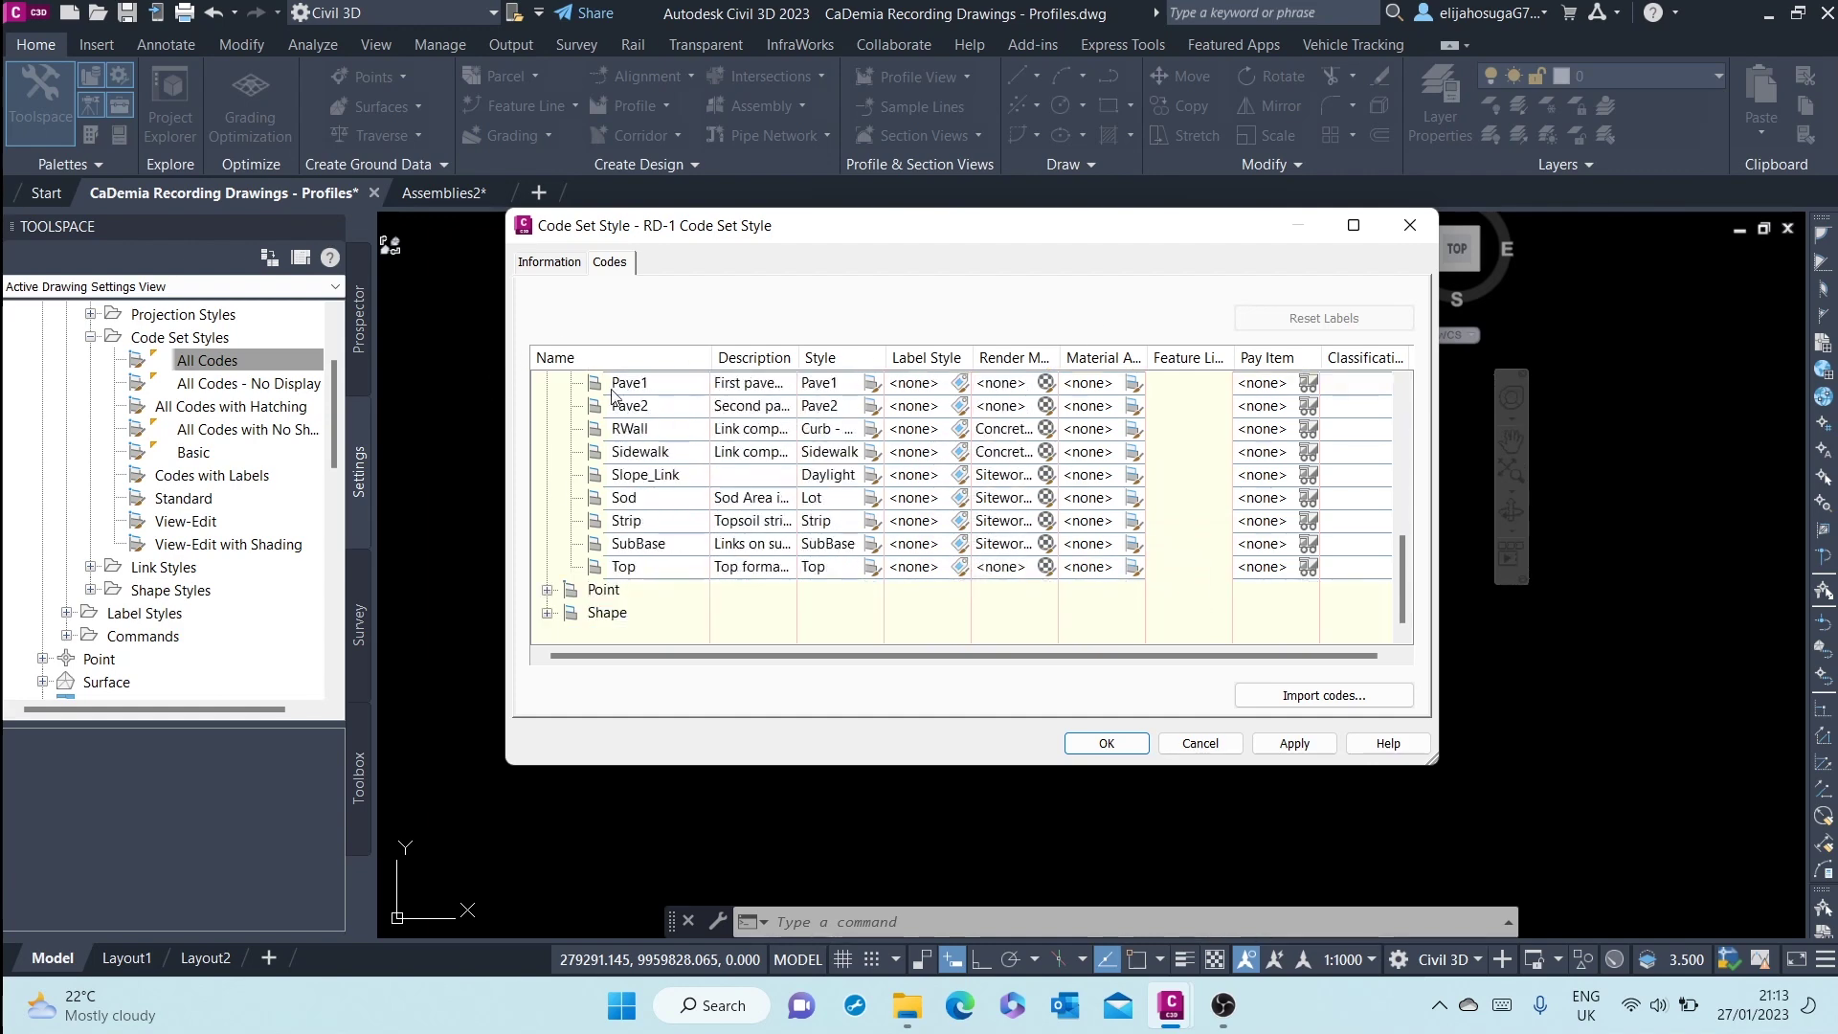
pyautogui.scroll(10, 612, 393)
pyautogui.click(548, 383)
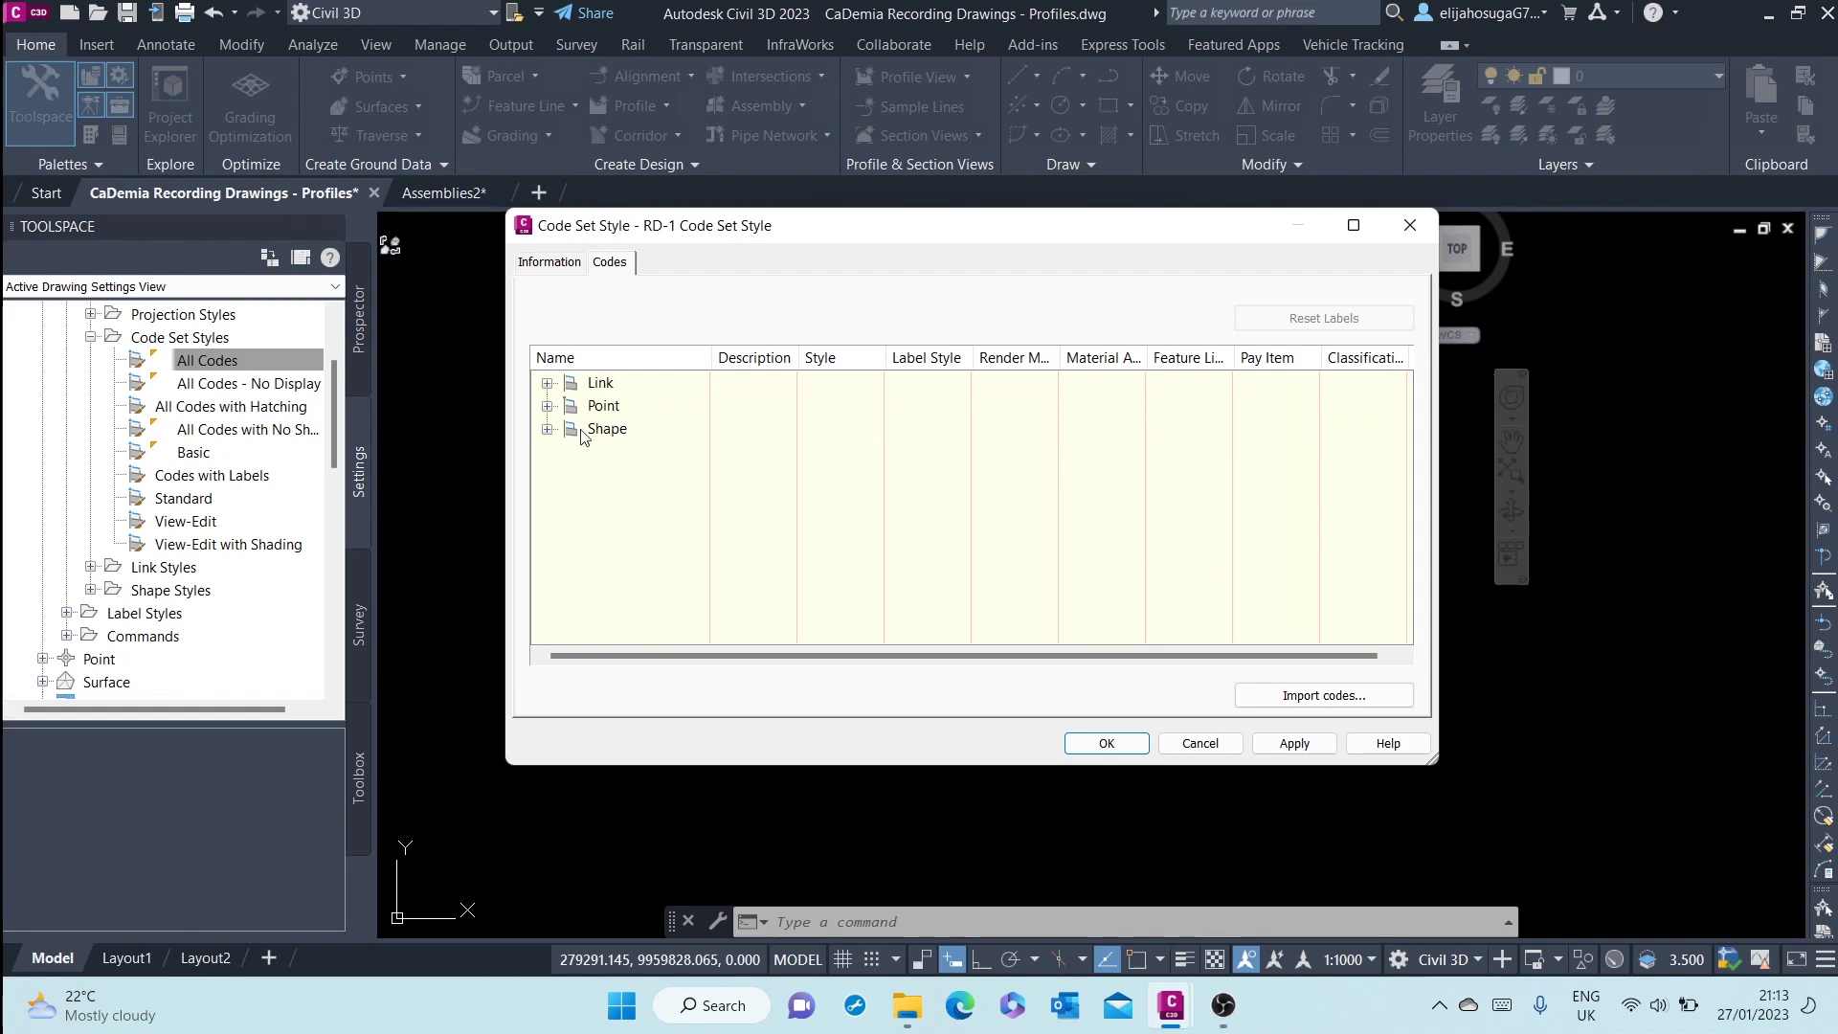
# Review the Point codes, then expand the Shape codes from Barrier to SubBase
pyautogui.click(548, 406)
pyautogui.scroll(-6, 775, 450)
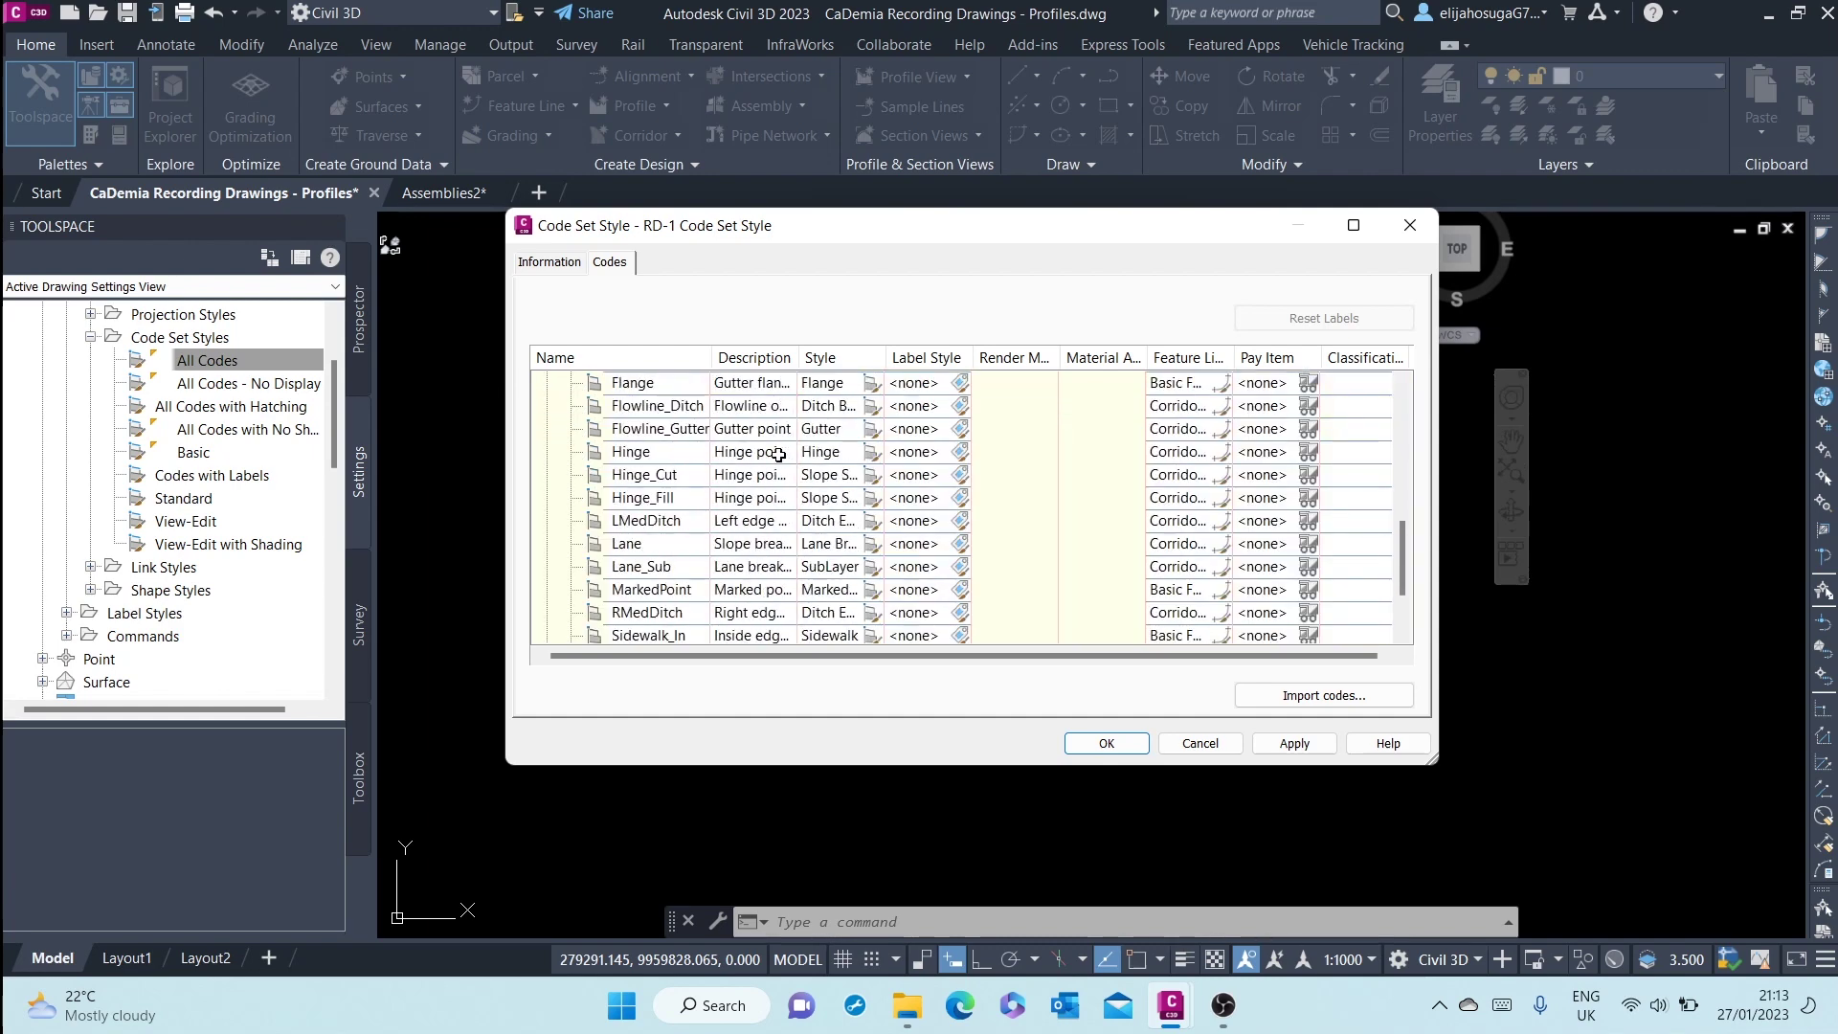
pyautogui.scroll(8, 776, 469)
pyautogui.scroll(-6, 771, 479)
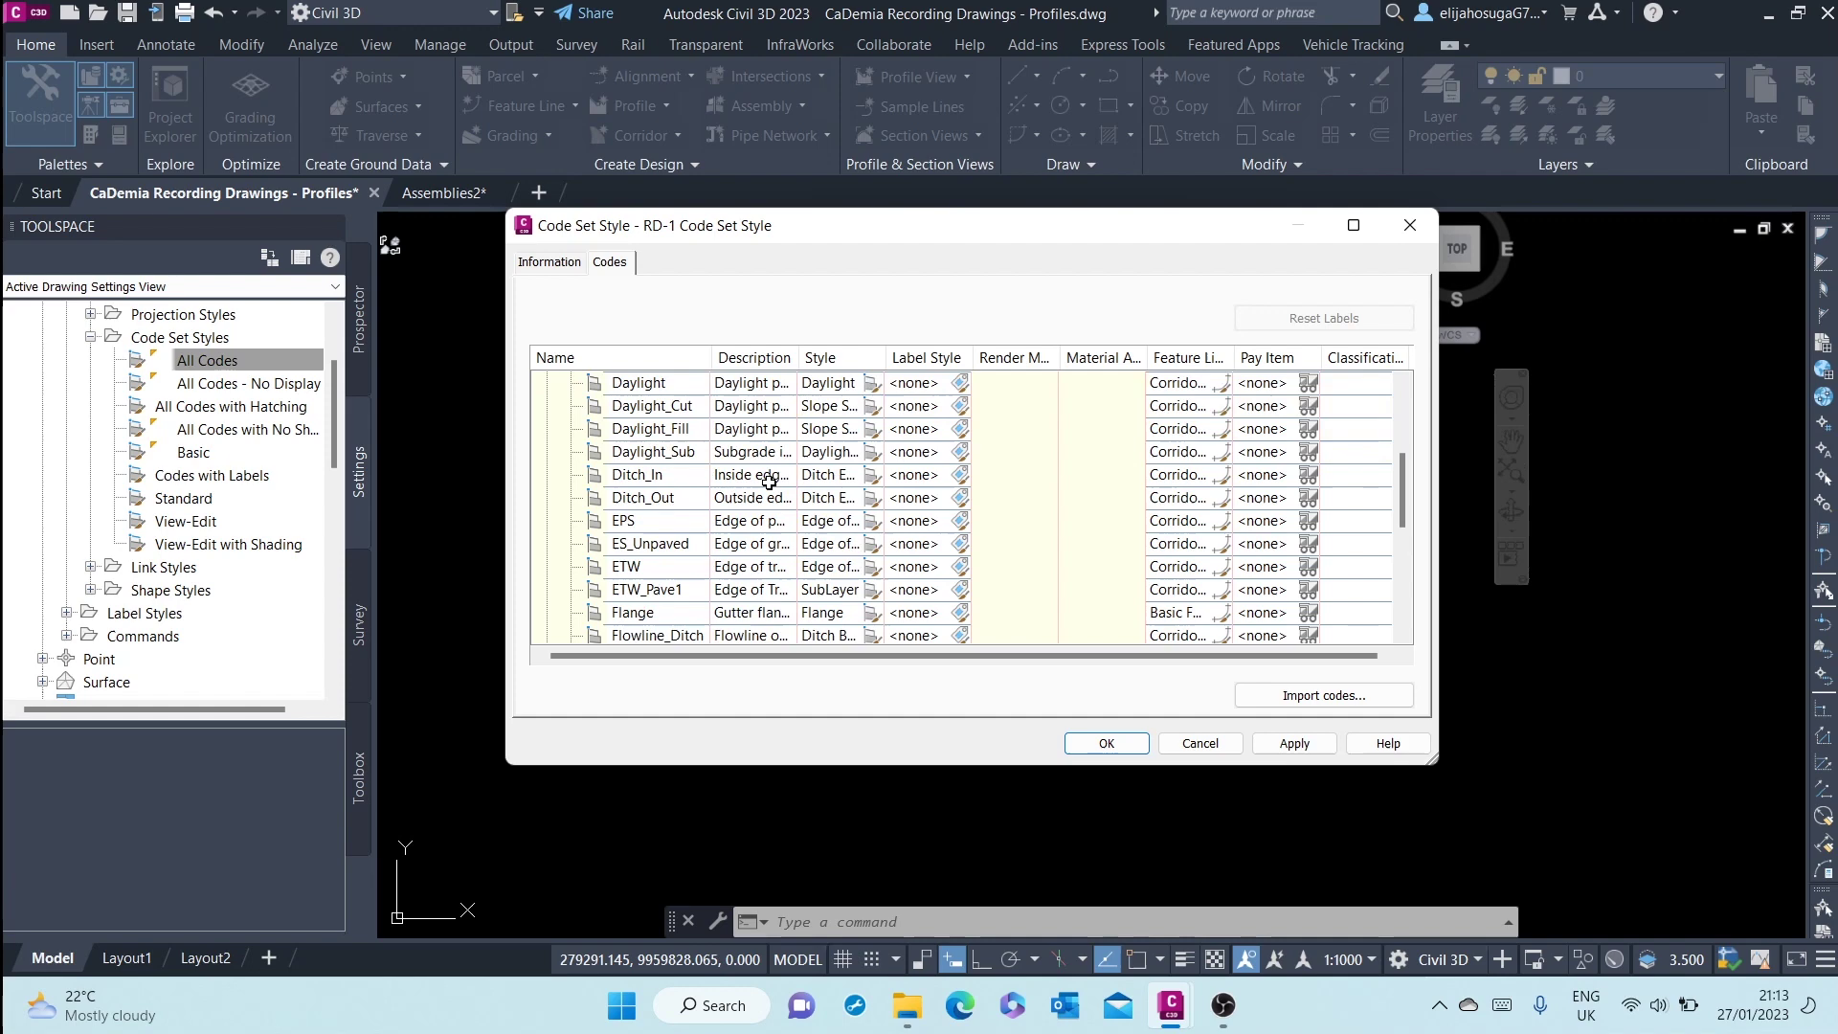
pyautogui.scroll(8, 583, 411)
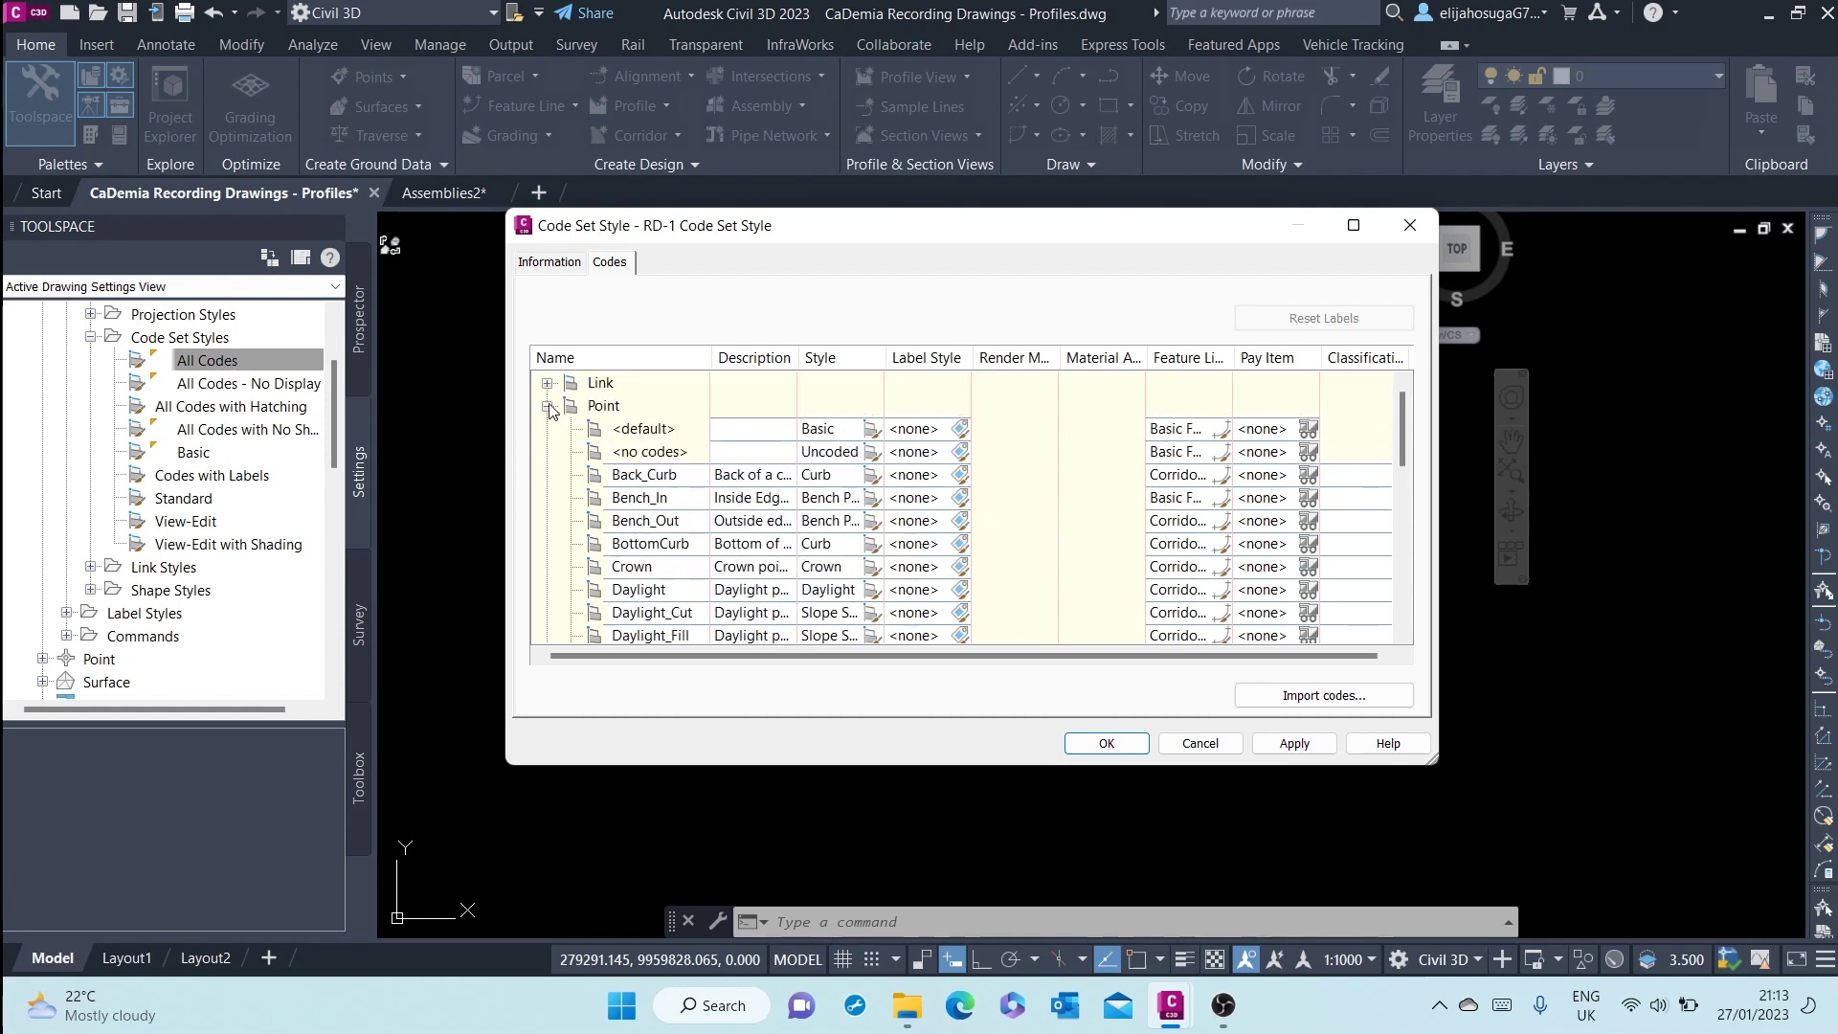
pyautogui.click(548, 406)
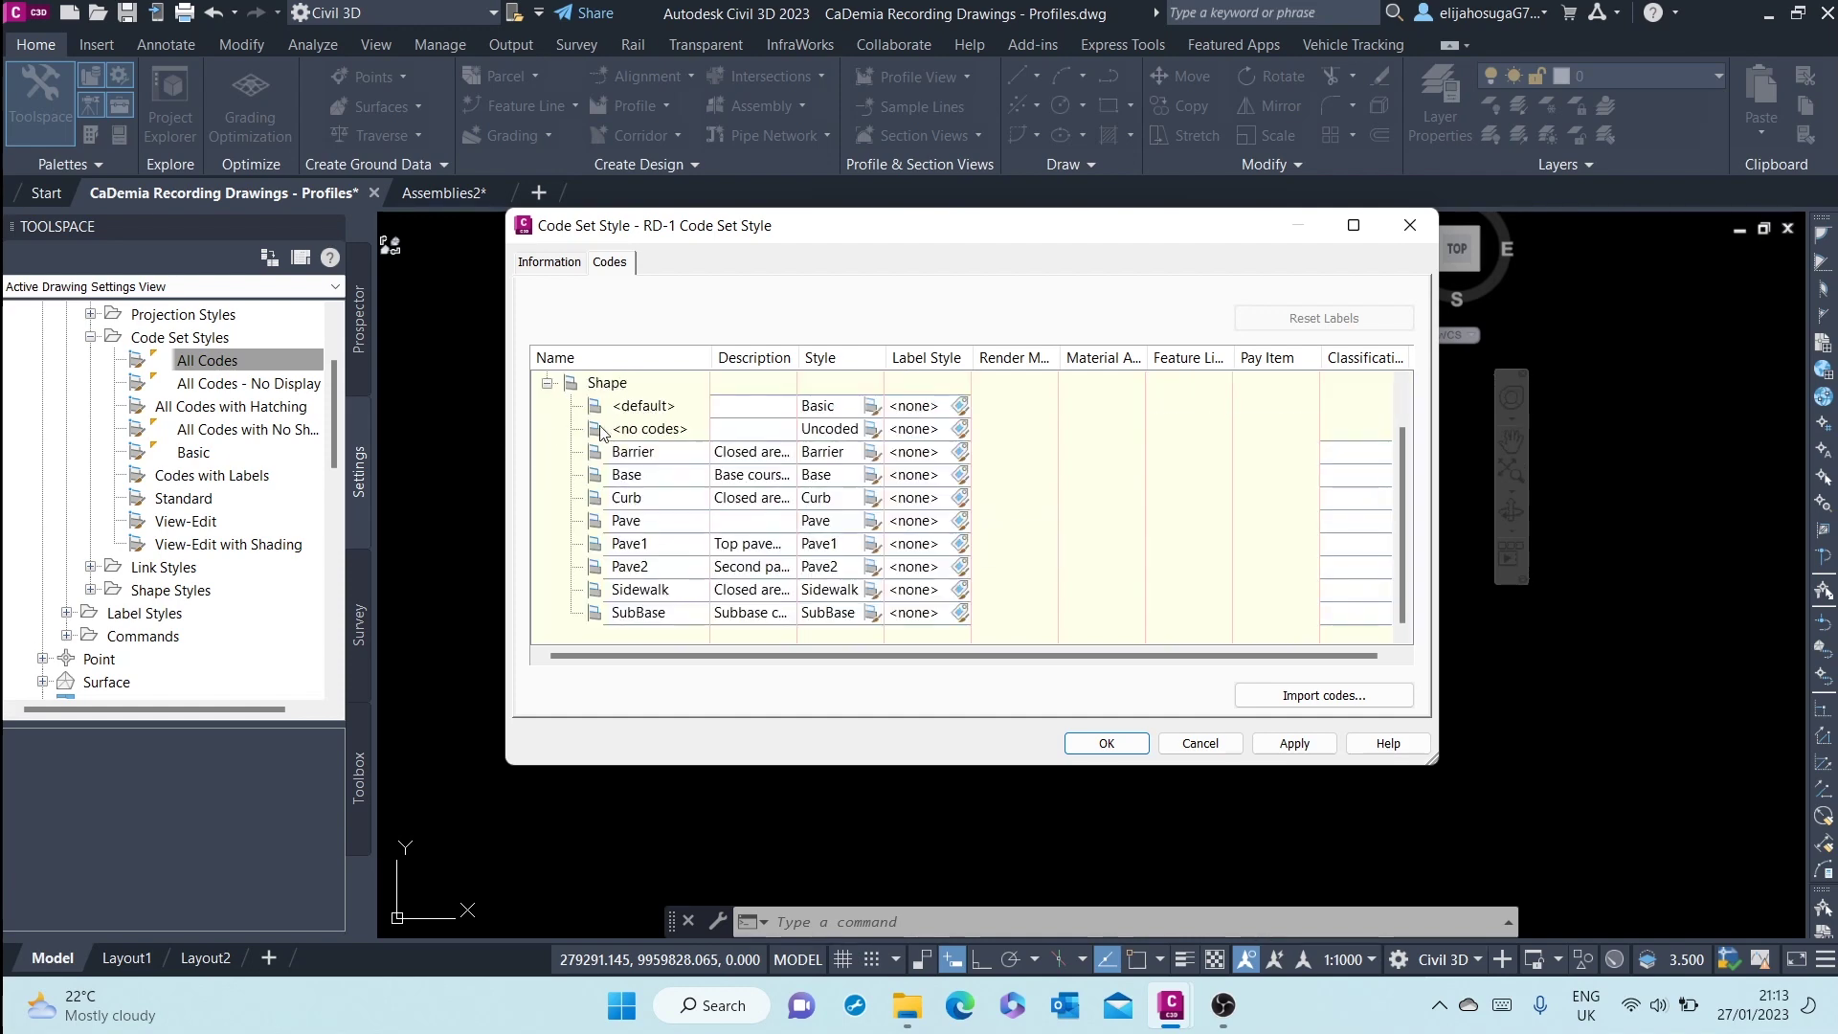
pyautogui.click(548, 429)
pyautogui.moveTo(809, 553); pyautogui.dragTo(850, 551)
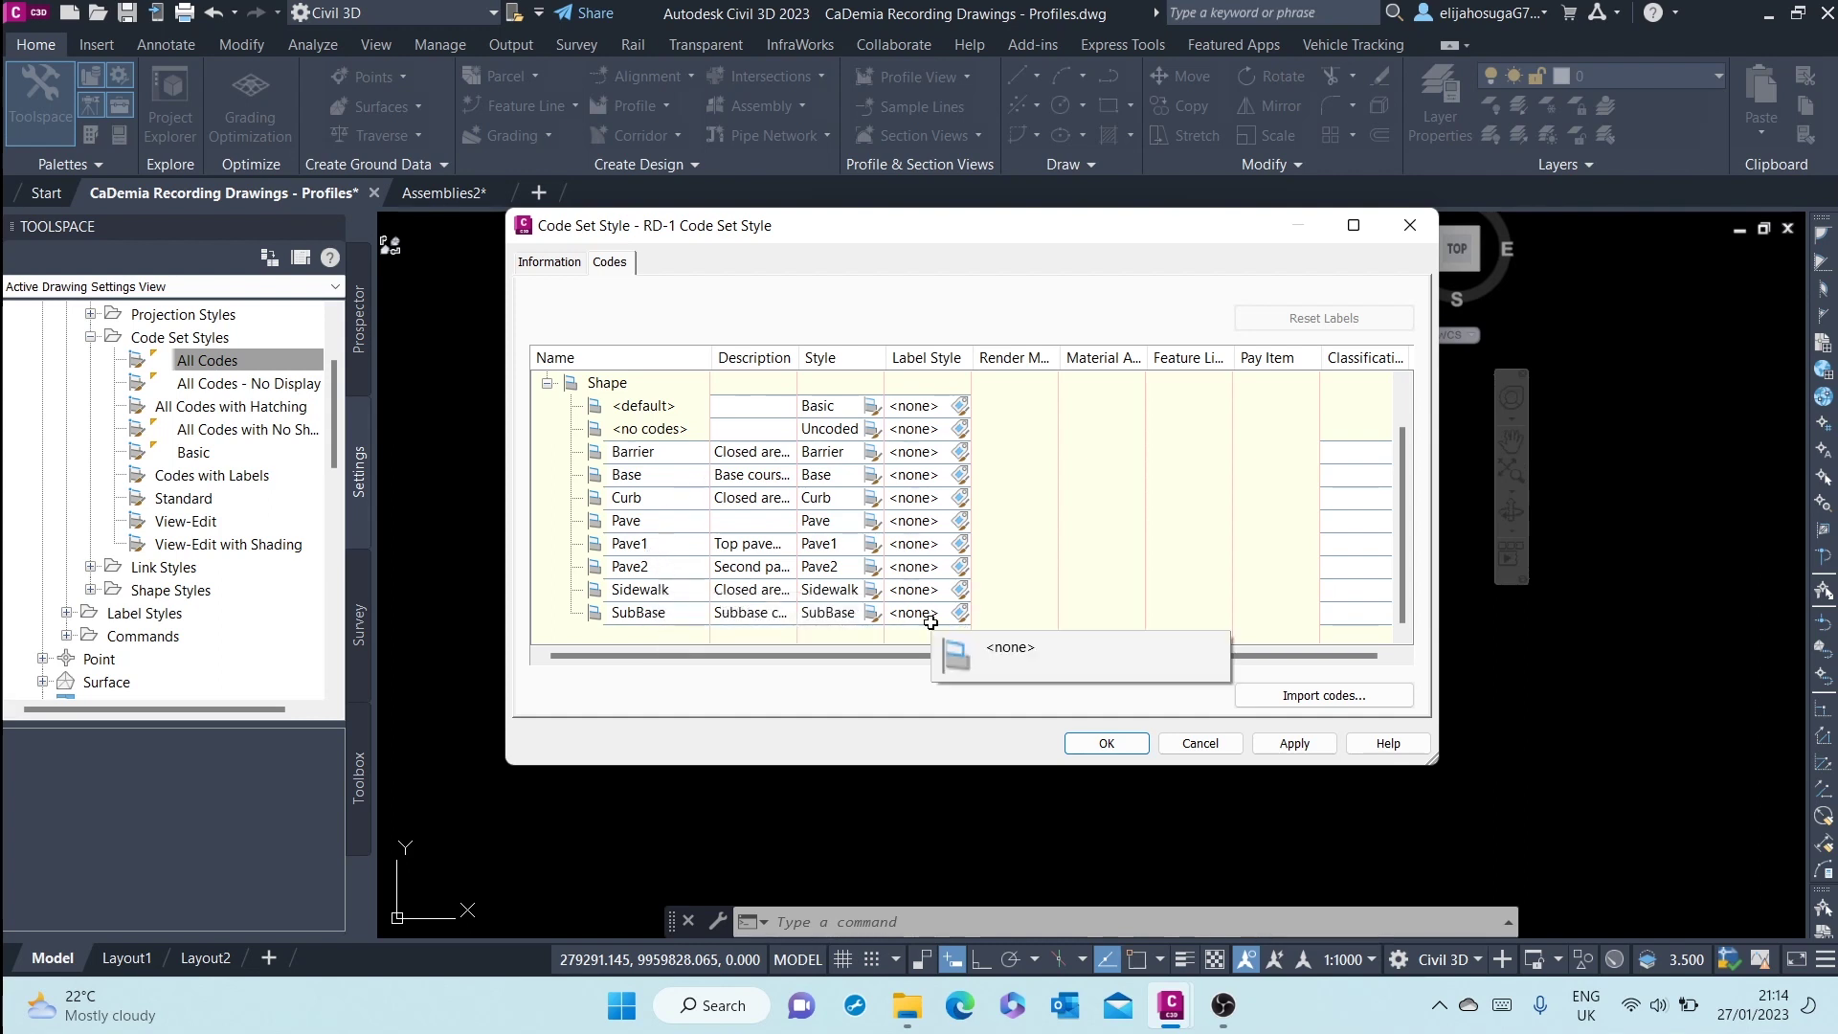
# Copy the Pave1 shape style and rename the copy 'Pave1 Rd-1'
pyautogui.click(870, 546)
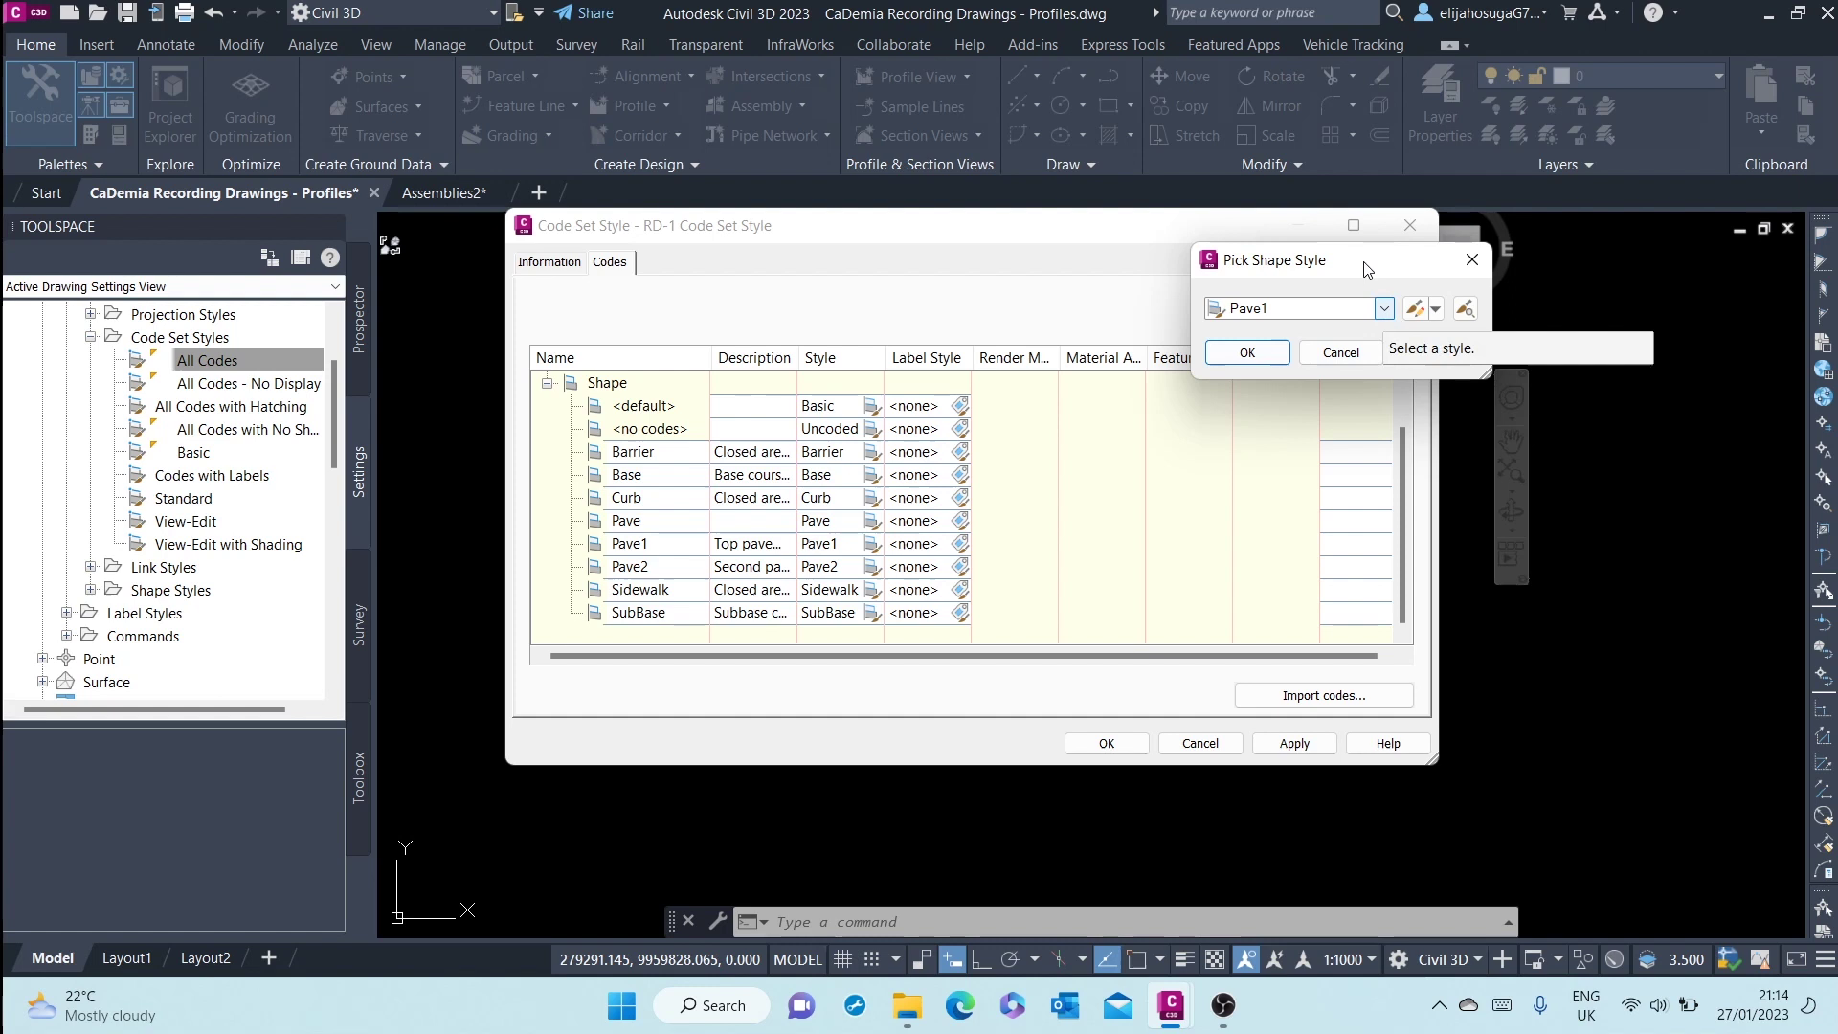
pyautogui.click(1438, 309)
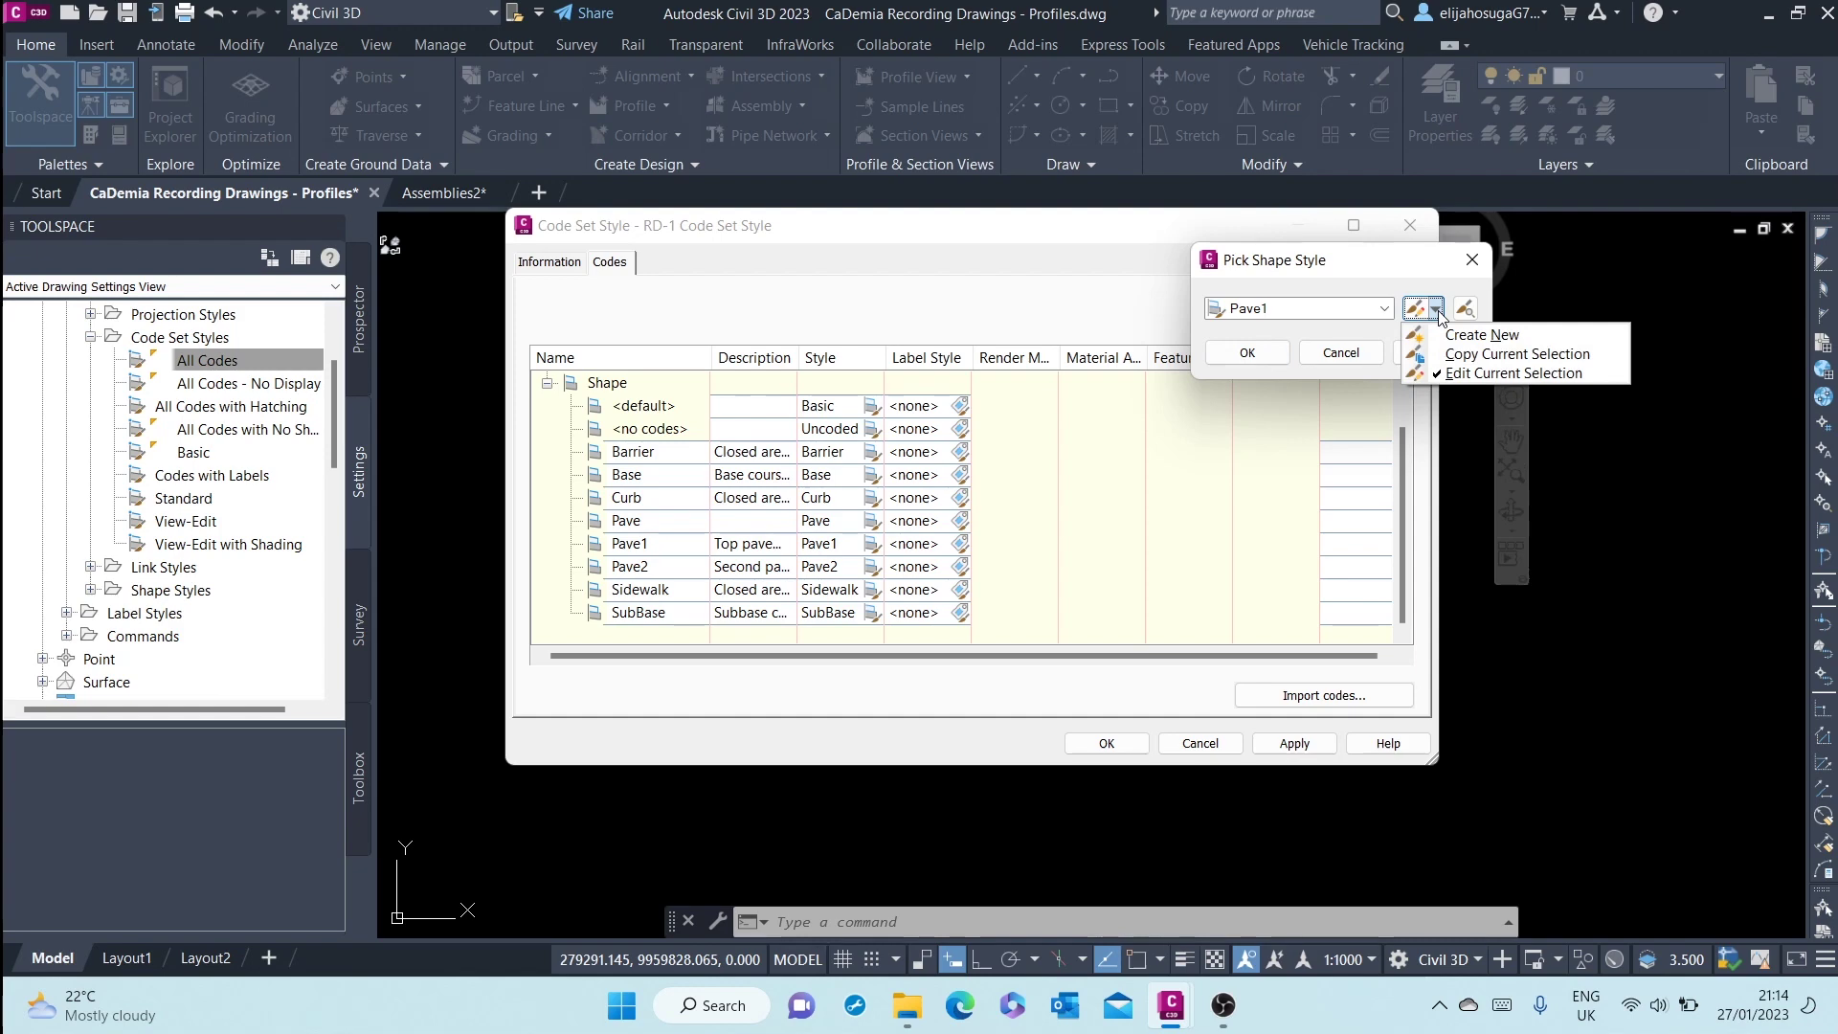
pyautogui.click(1486, 354)
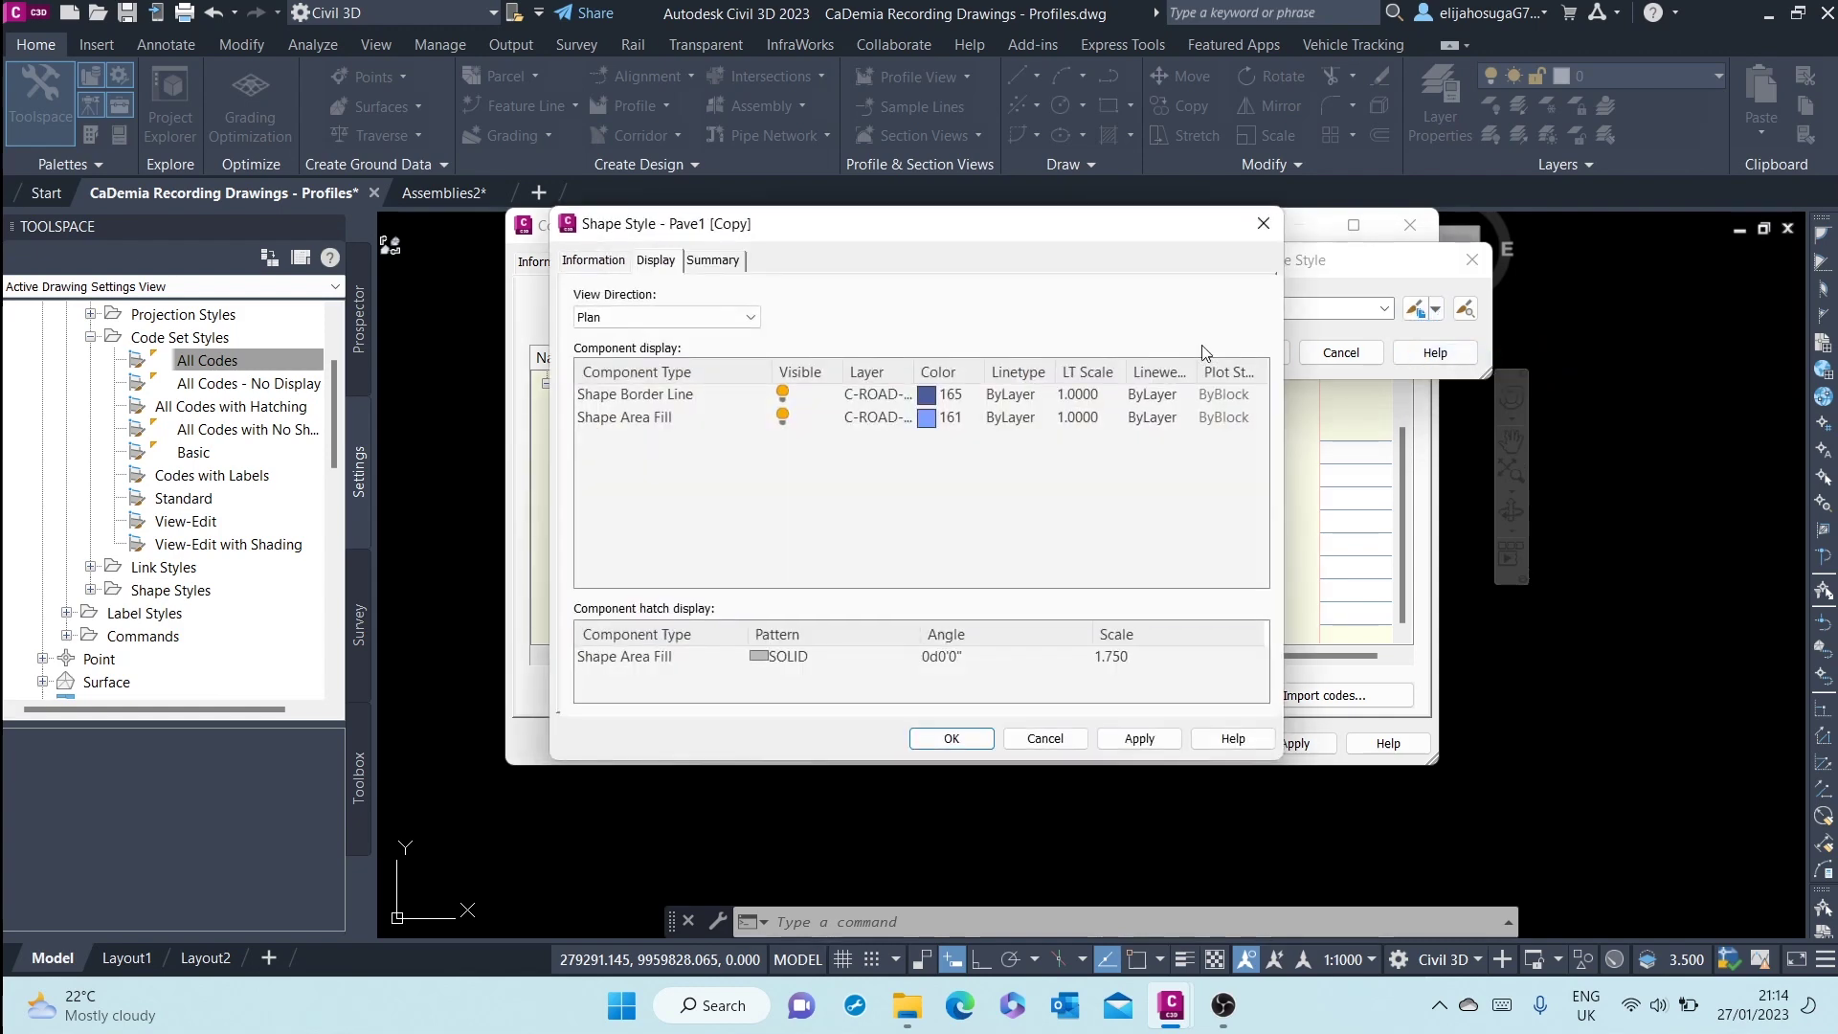
pyautogui.click(598, 261)
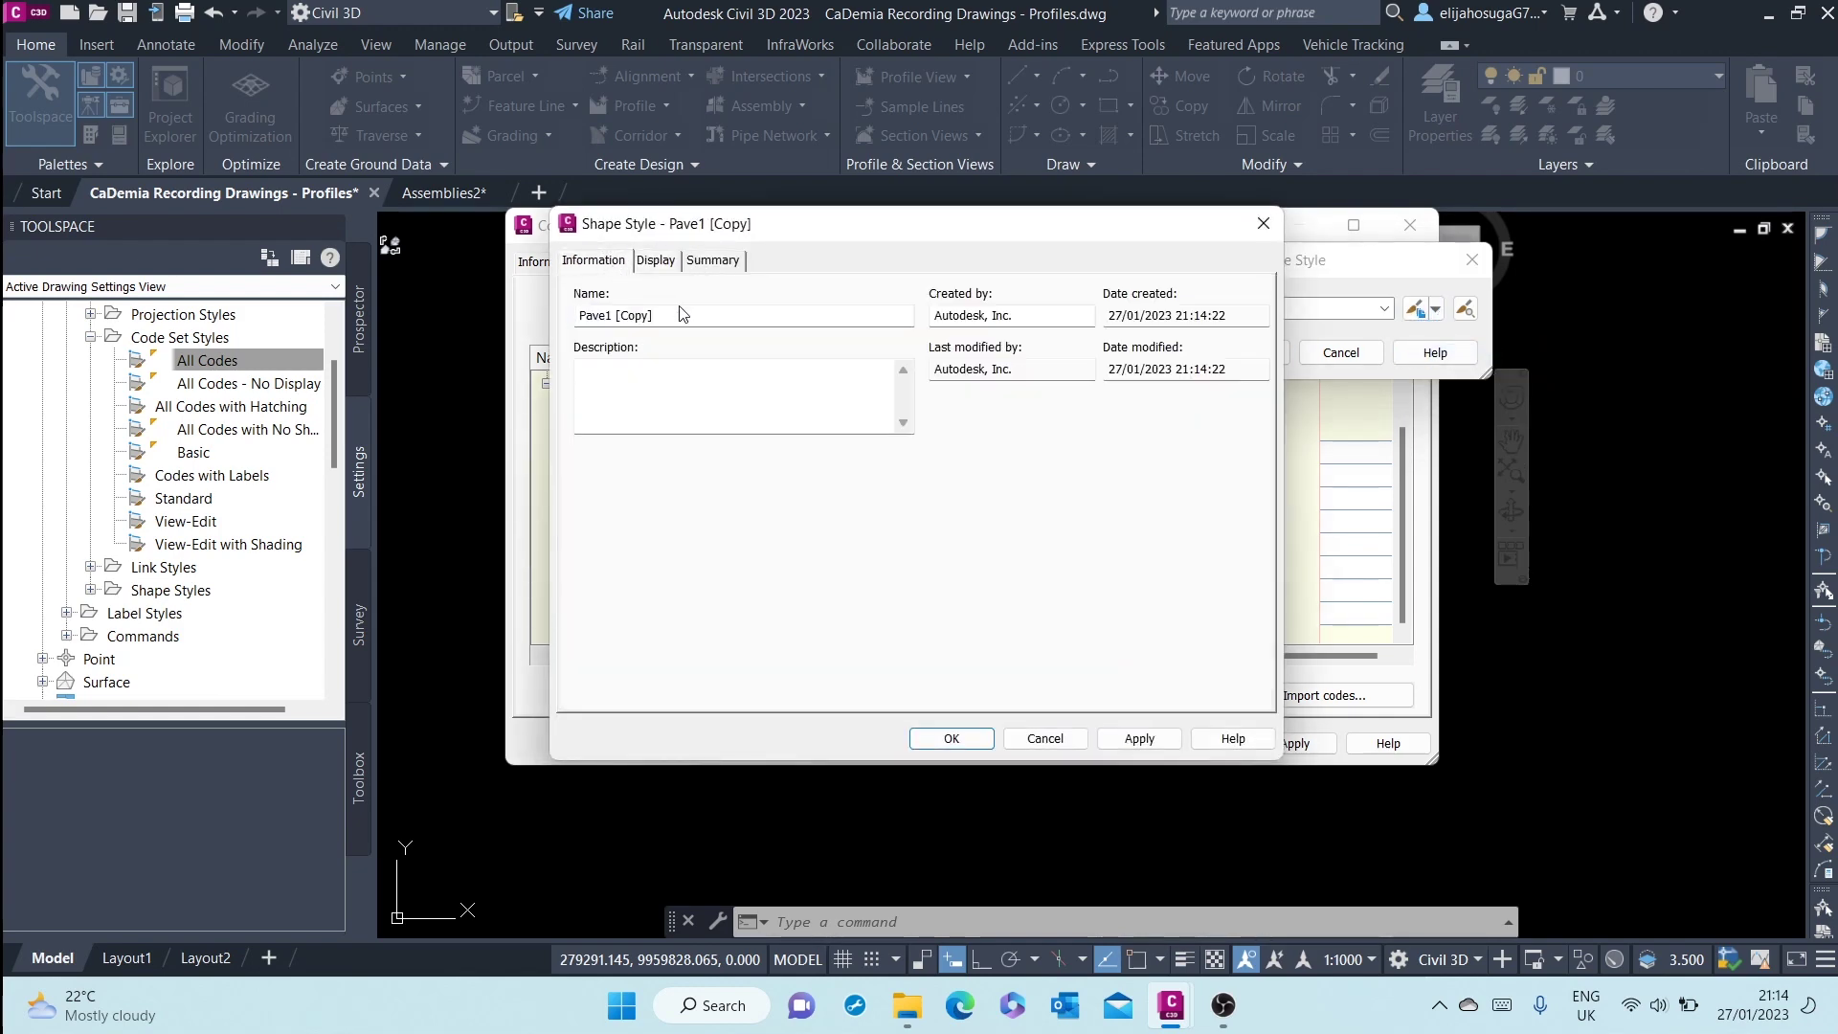
pyautogui.moveTo(671, 313); pyautogui.dragTo(628, 318)
pyautogui.press('BackSpace')
# Set Pave1 Rd-1's border line colour to 45 and area fill colour to 49
pyautogui.click(665, 264)
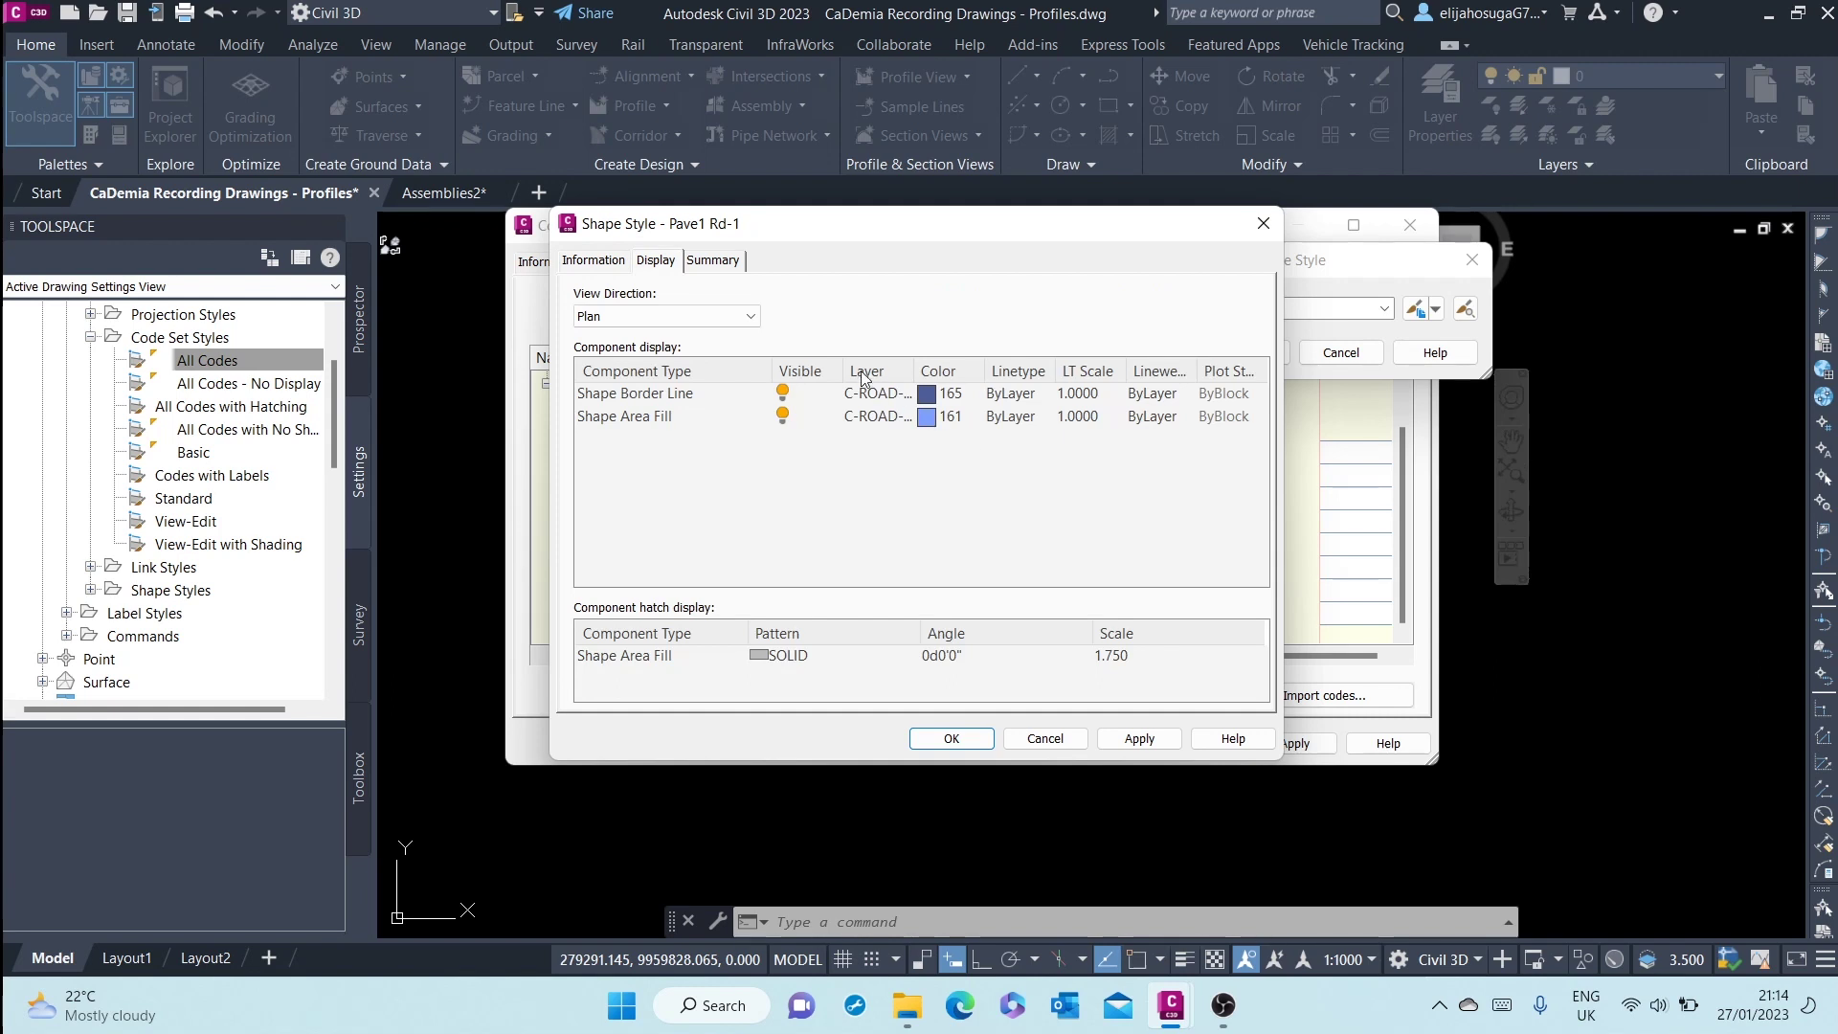
pyautogui.click(926, 393)
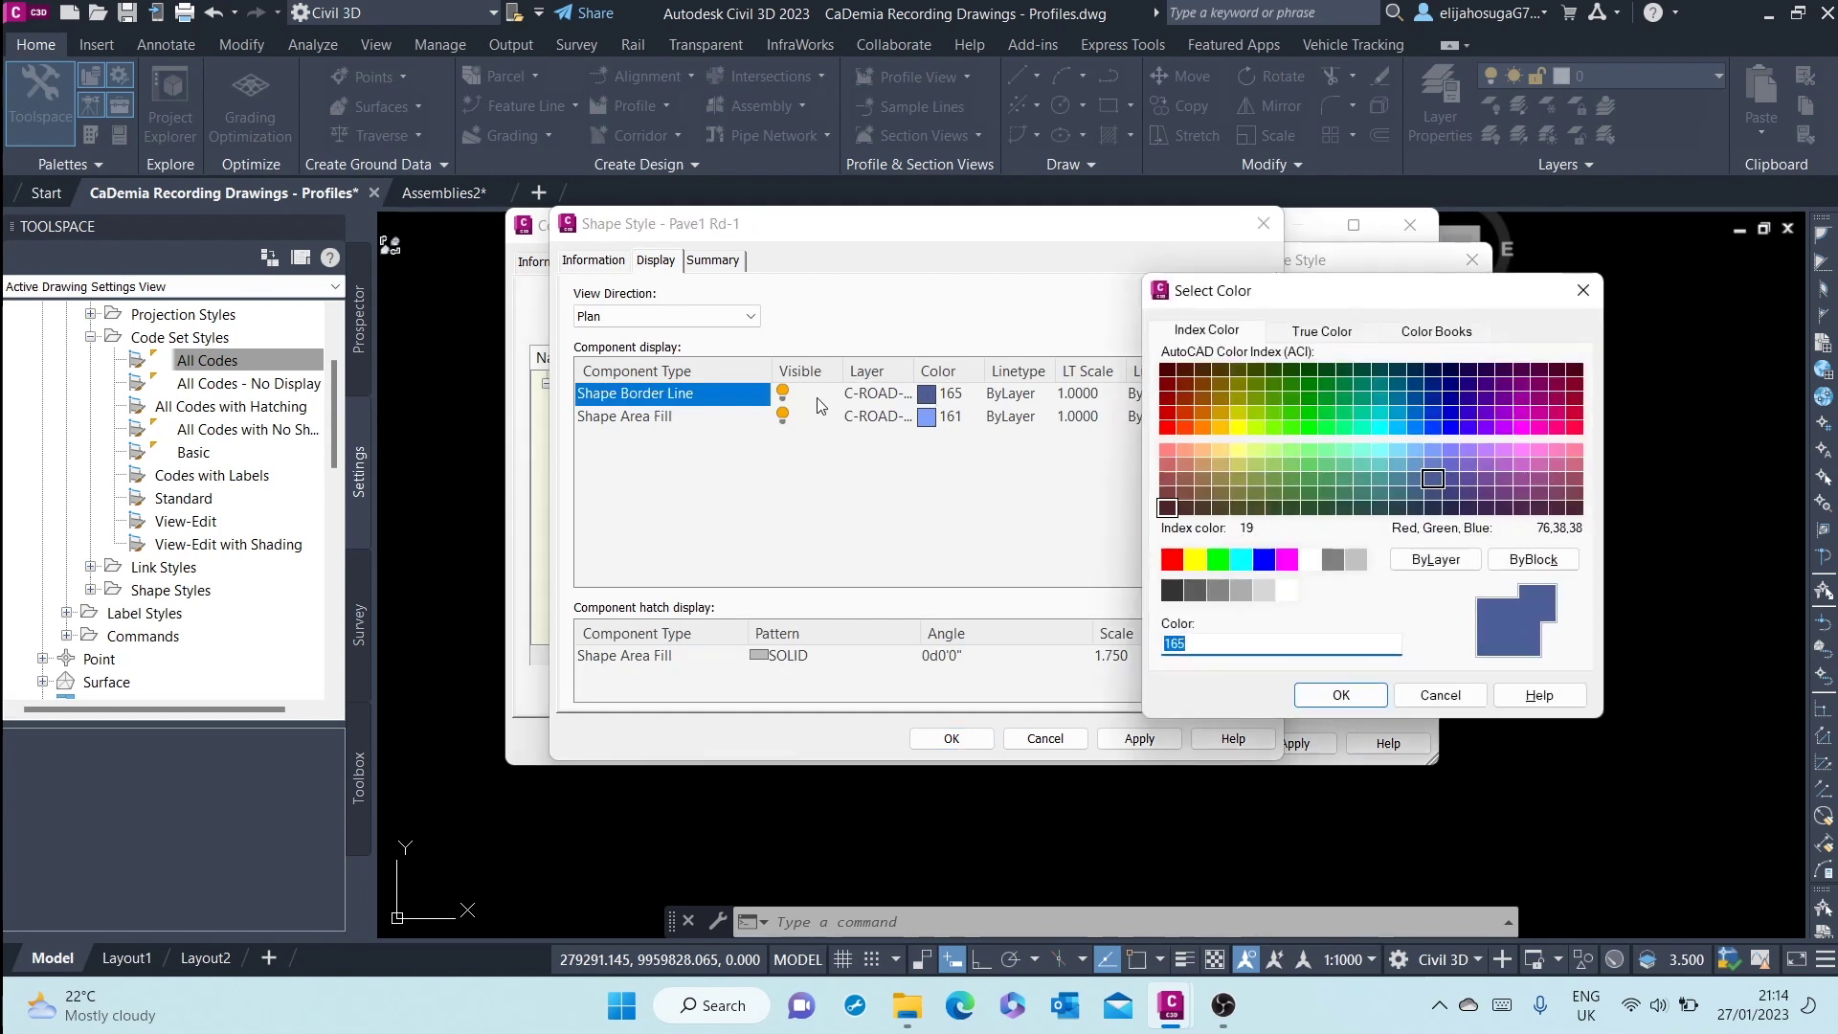
pyautogui.click(1220, 483)
pyautogui.click(1369, 697)
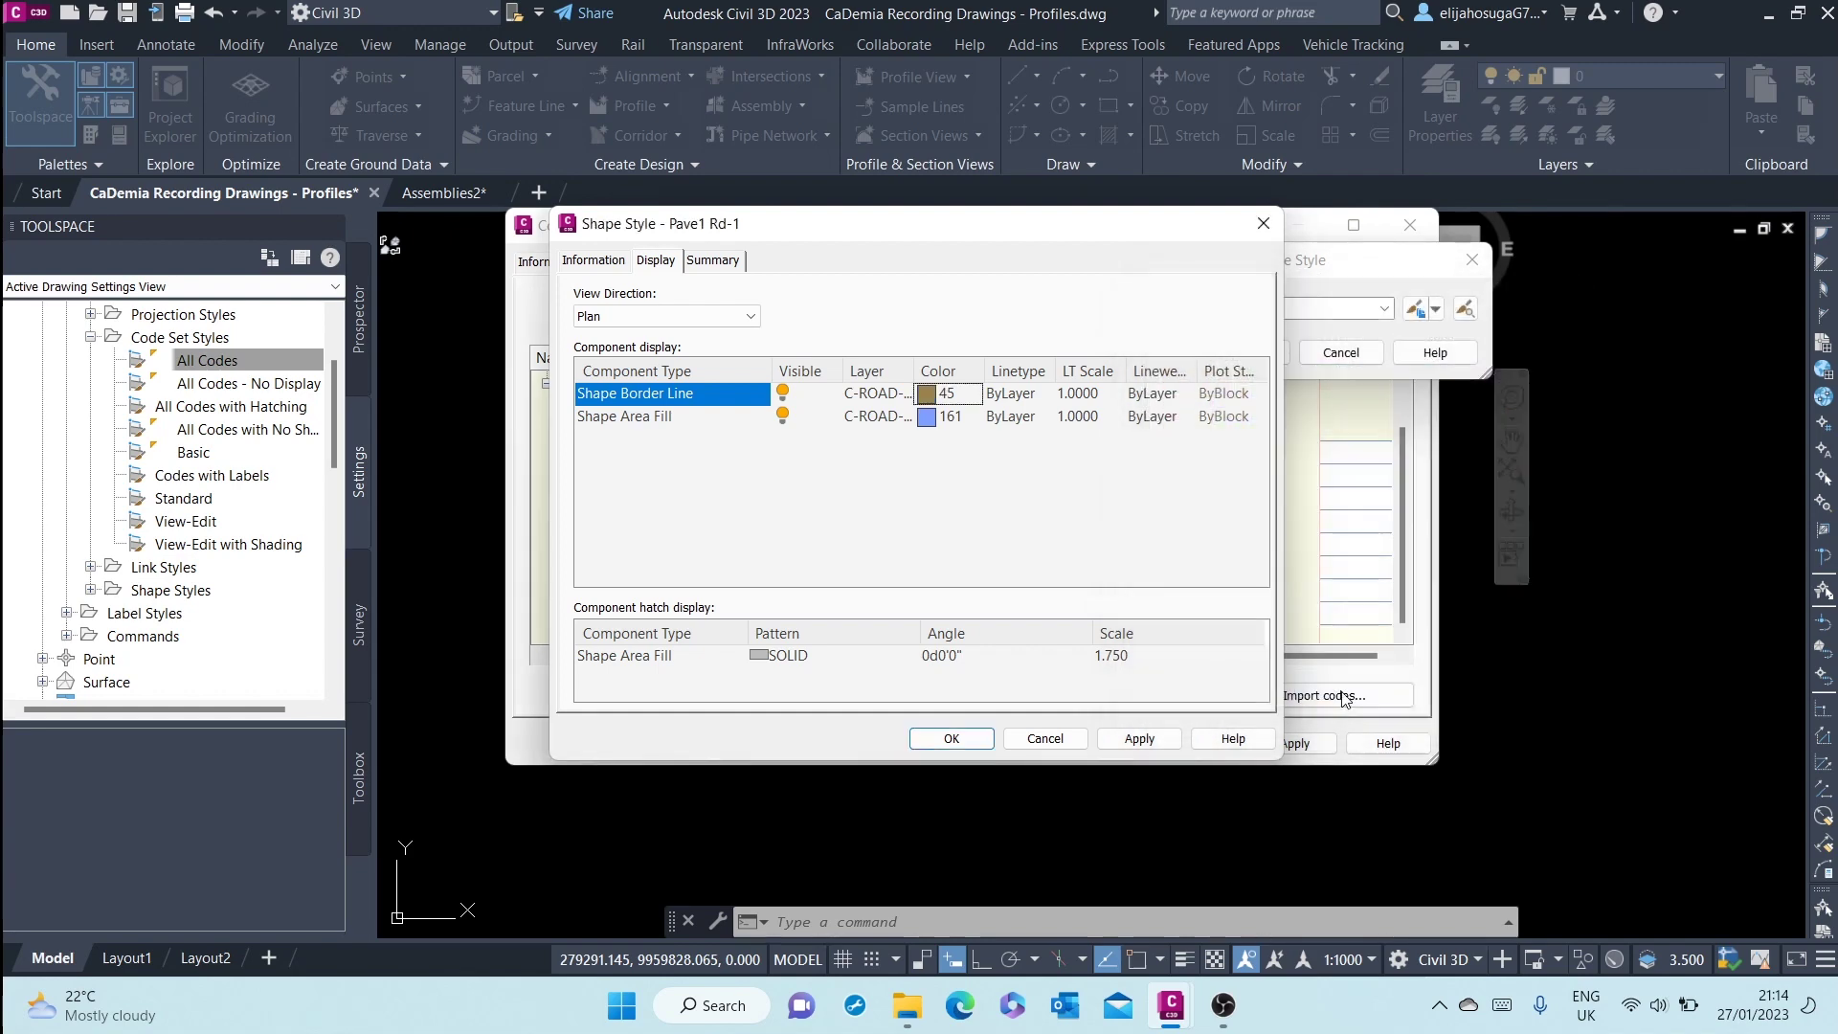
pyautogui.click(921, 415)
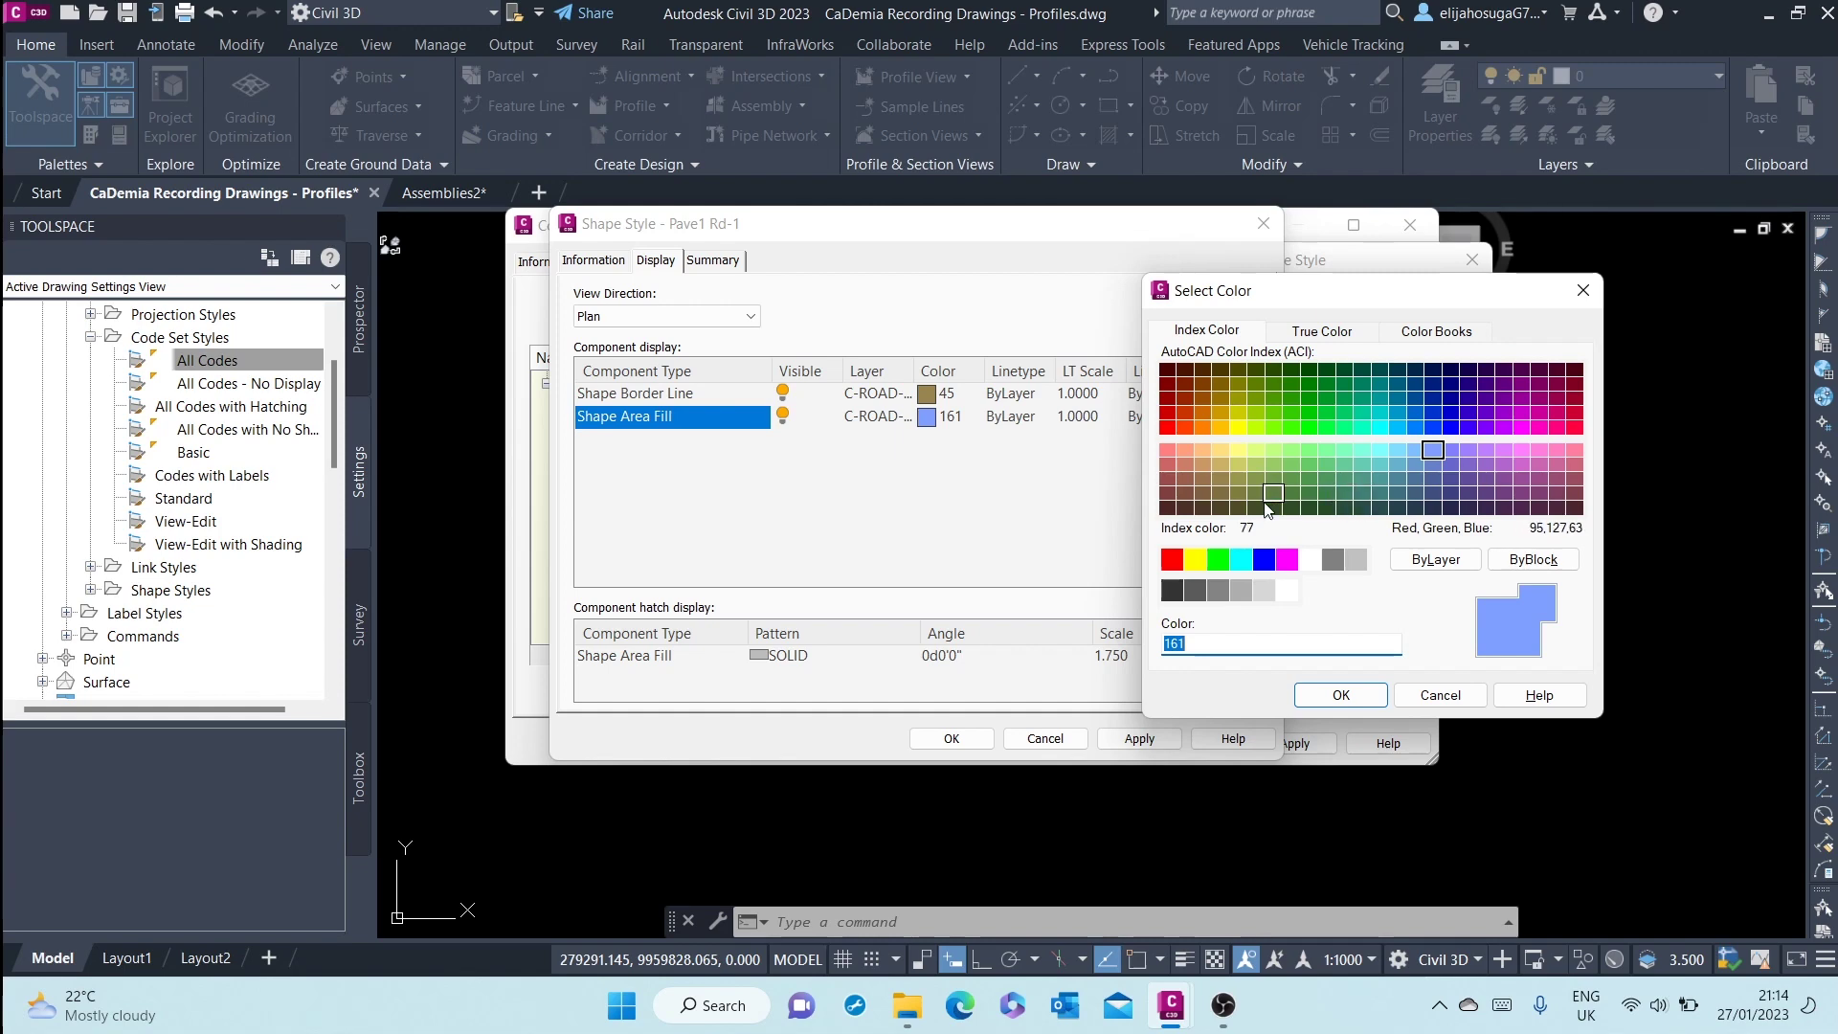
pyautogui.click(1220, 507)
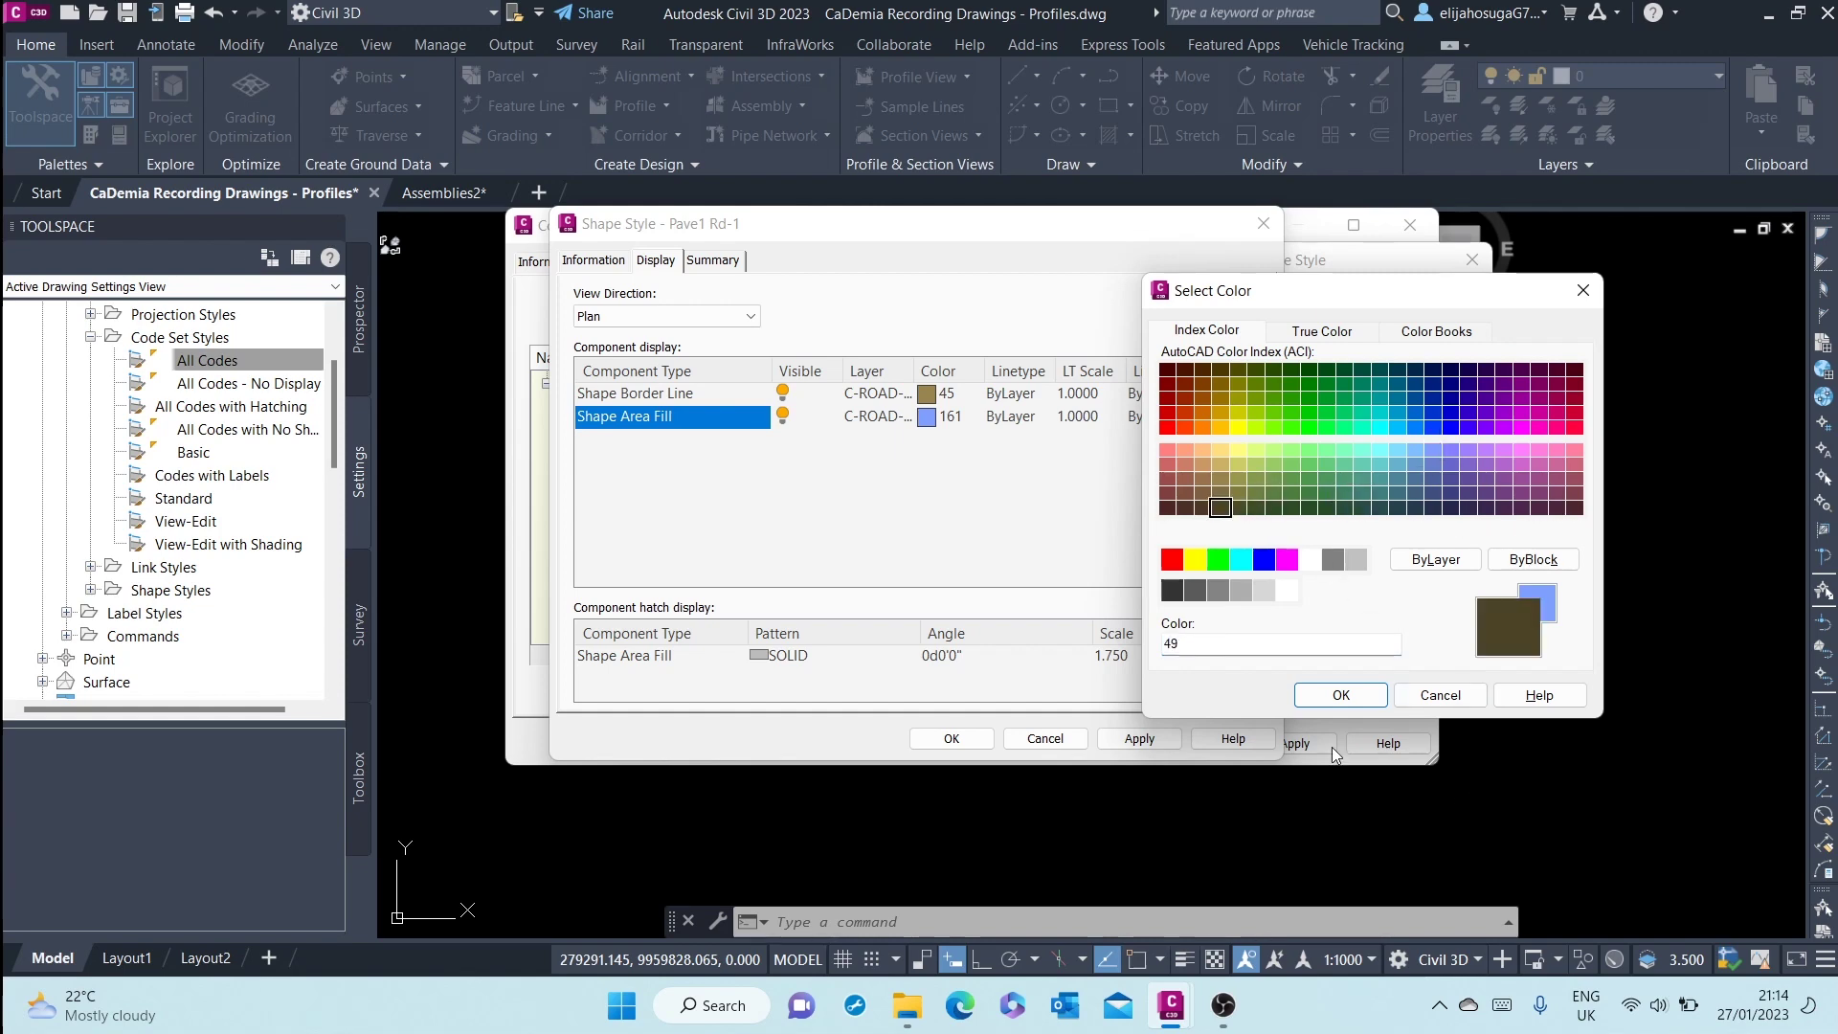
pyautogui.click(1342, 696)
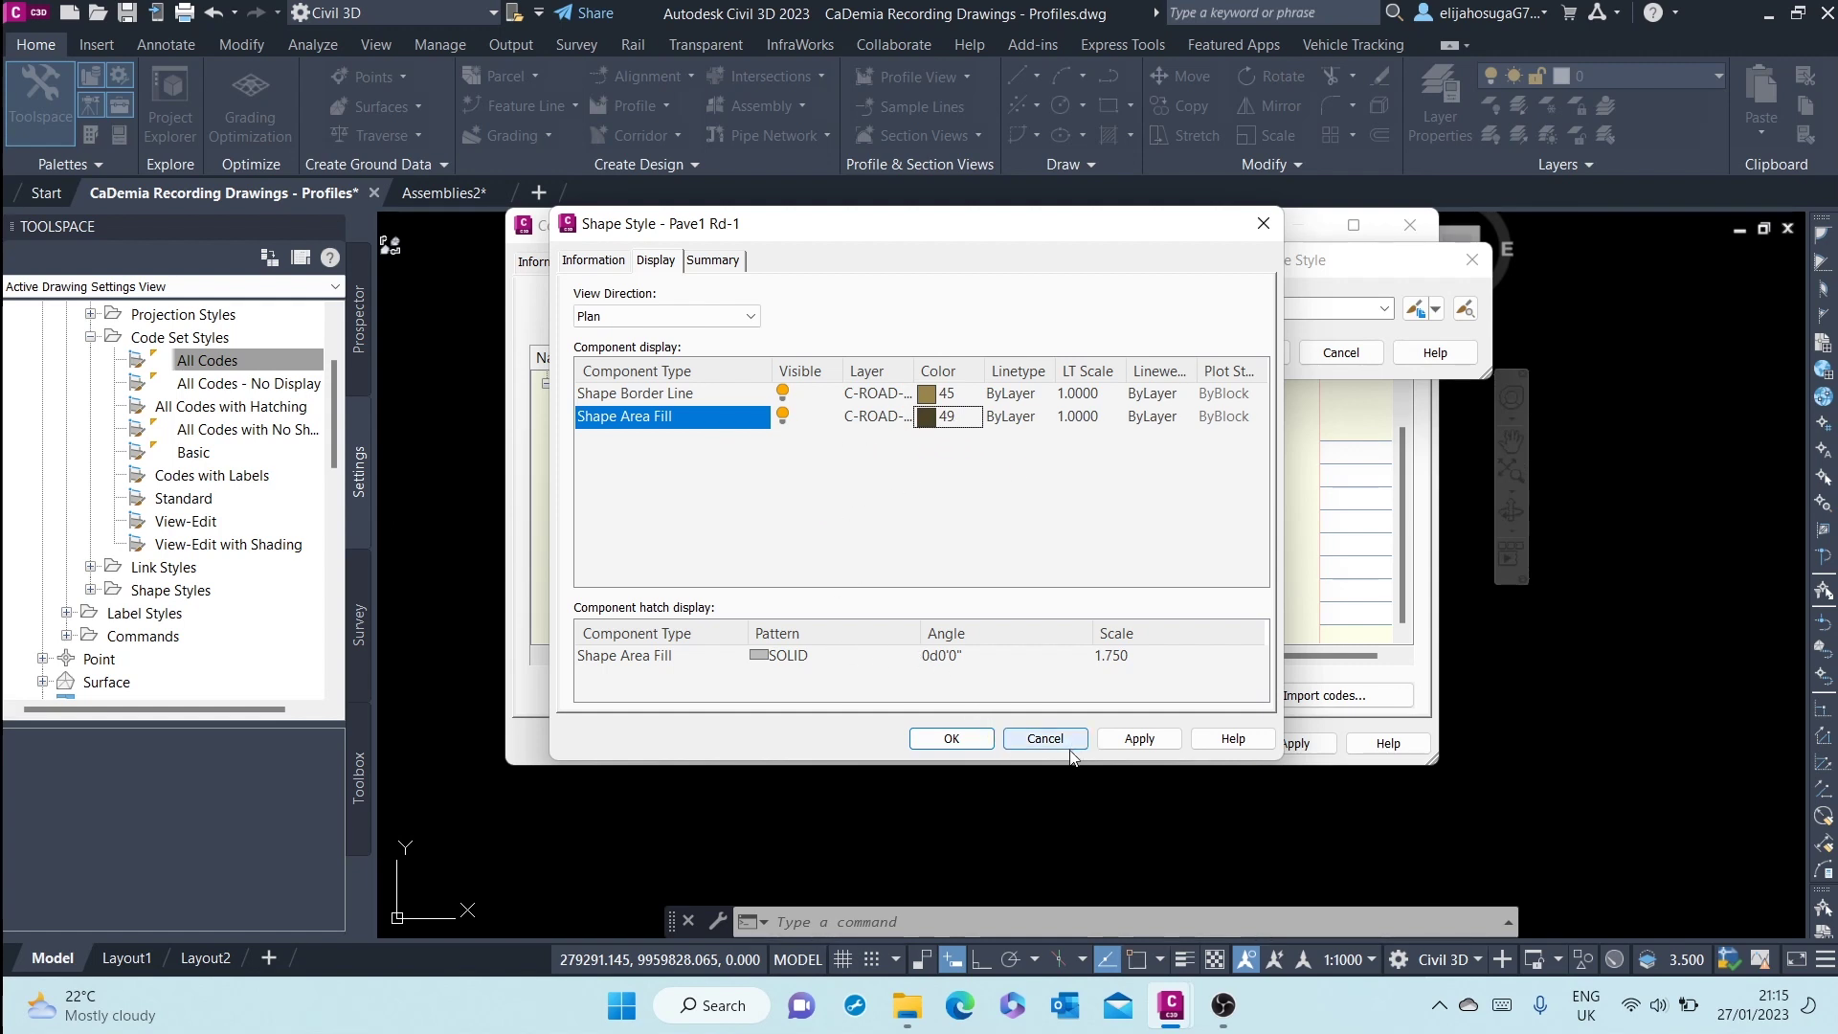
# Save the Pave1 Rd-1 style and assign it to the Pave1 code
pyautogui.click(1139, 738)
pyautogui.click(956, 742)
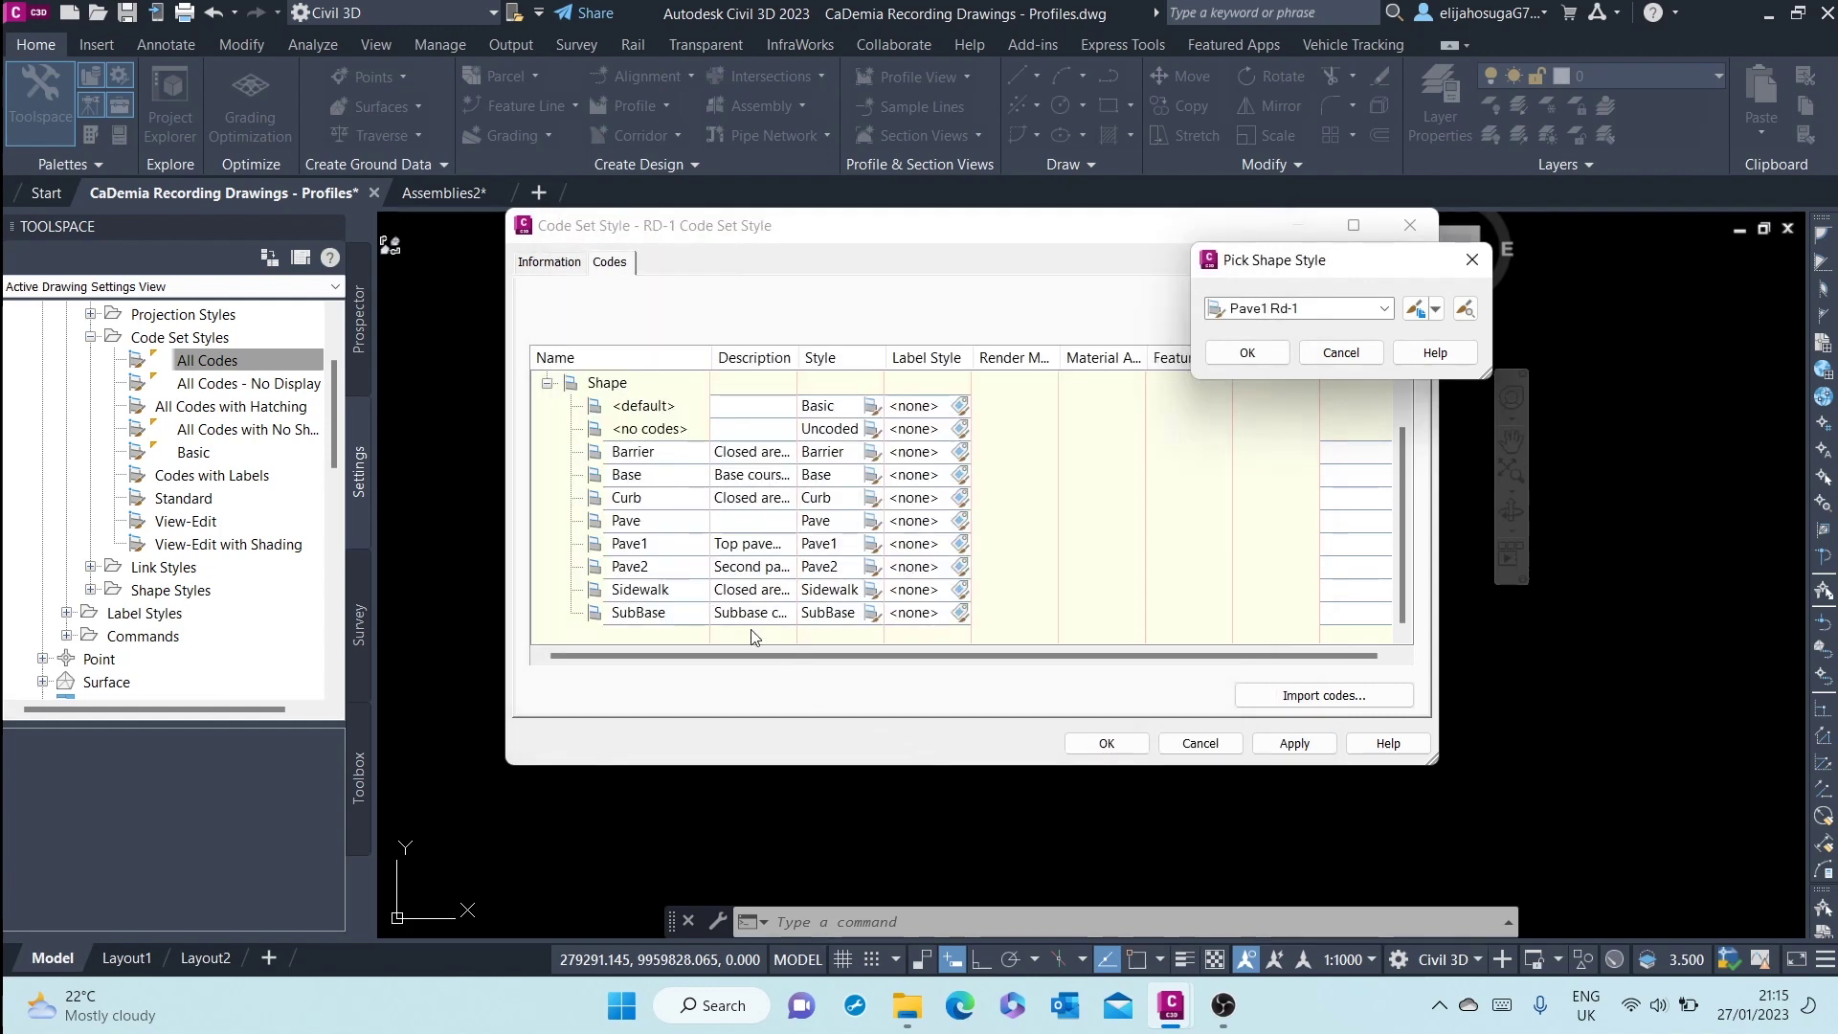
pyautogui.click(1247, 354)
# Copy the Pave2 shape style and rename the copy 'Pave2 Rd-1'
pyautogui.click(872, 567)
pyautogui.click(1434, 308)
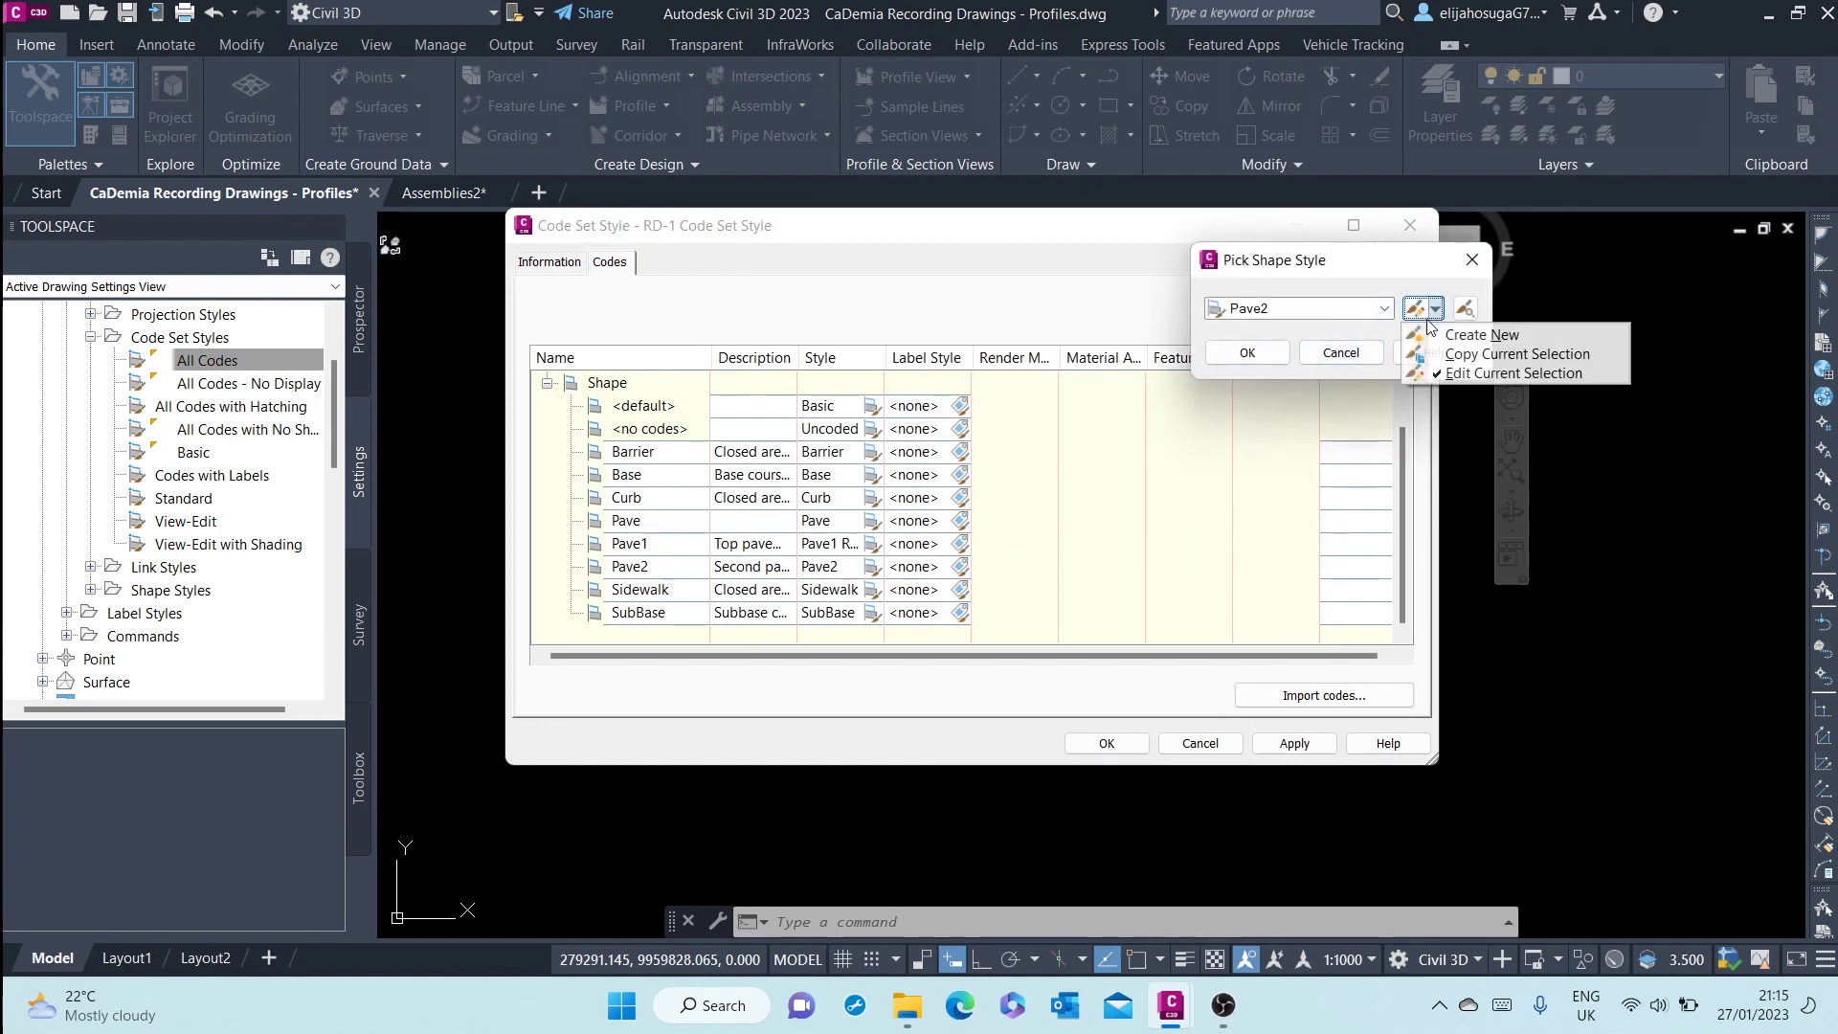
pyautogui.click(1404, 356)
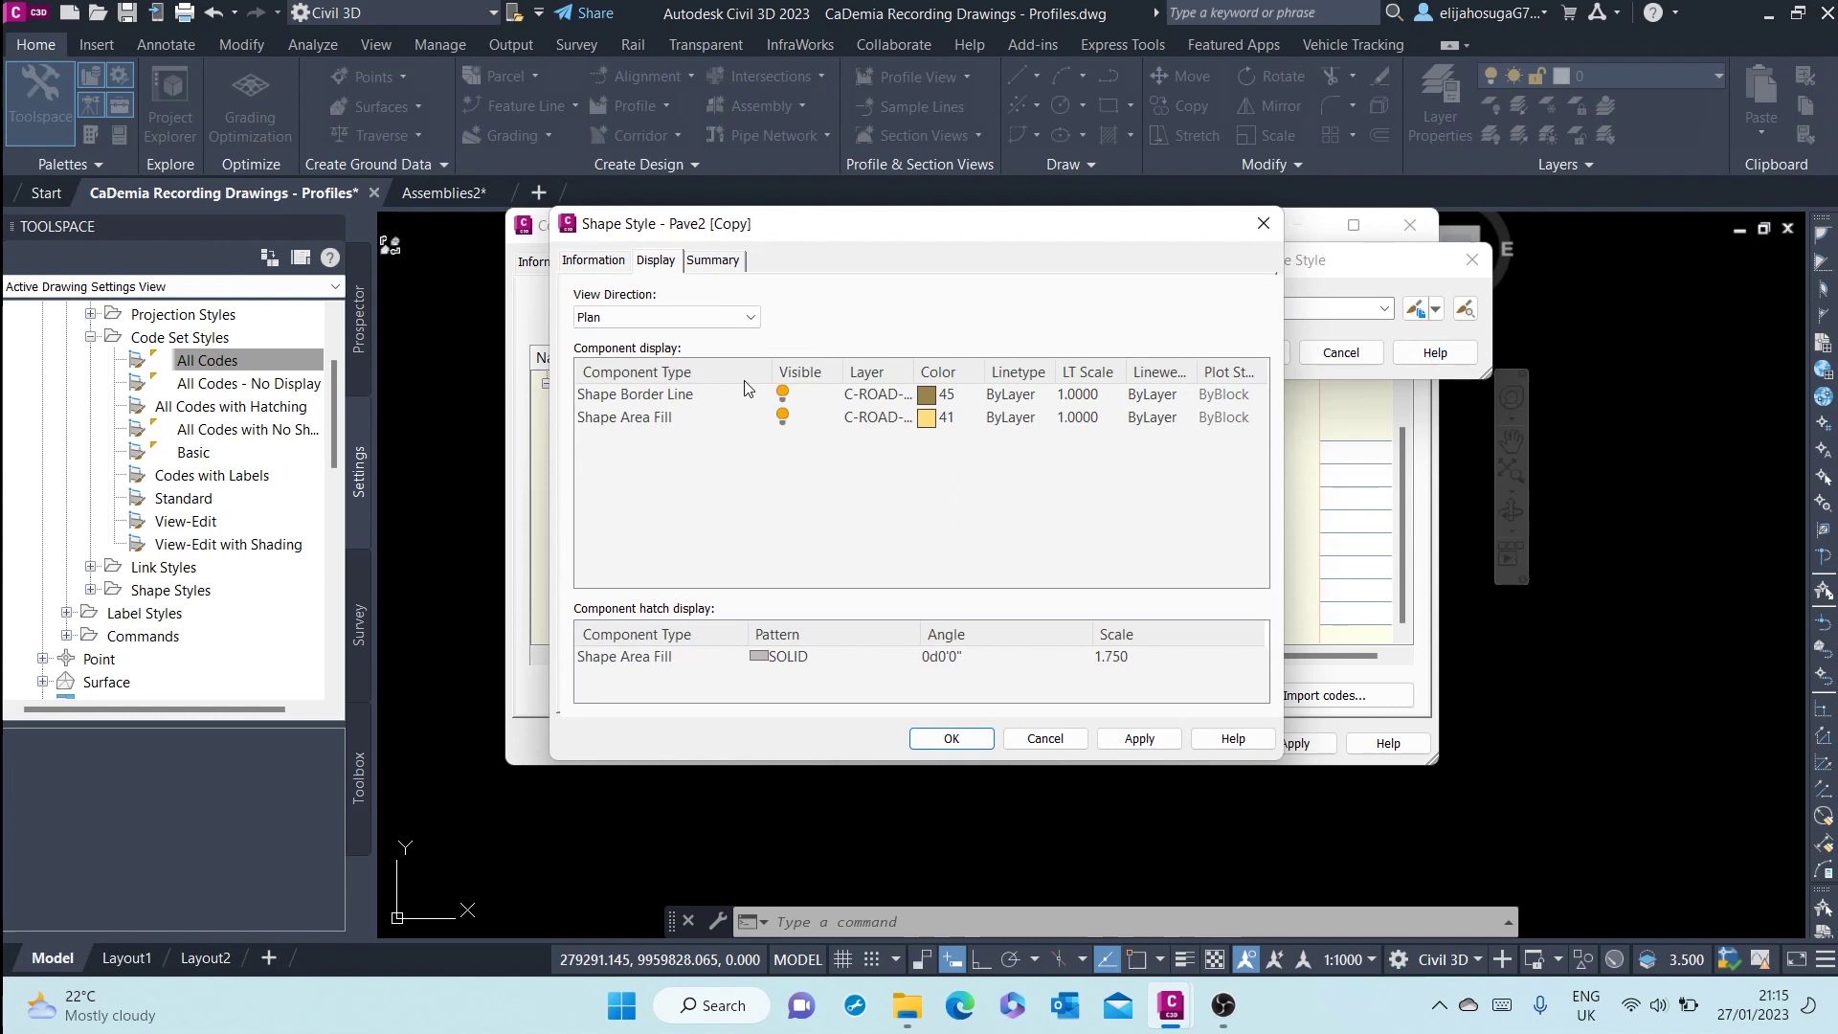
pyautogui.click(613, 262)
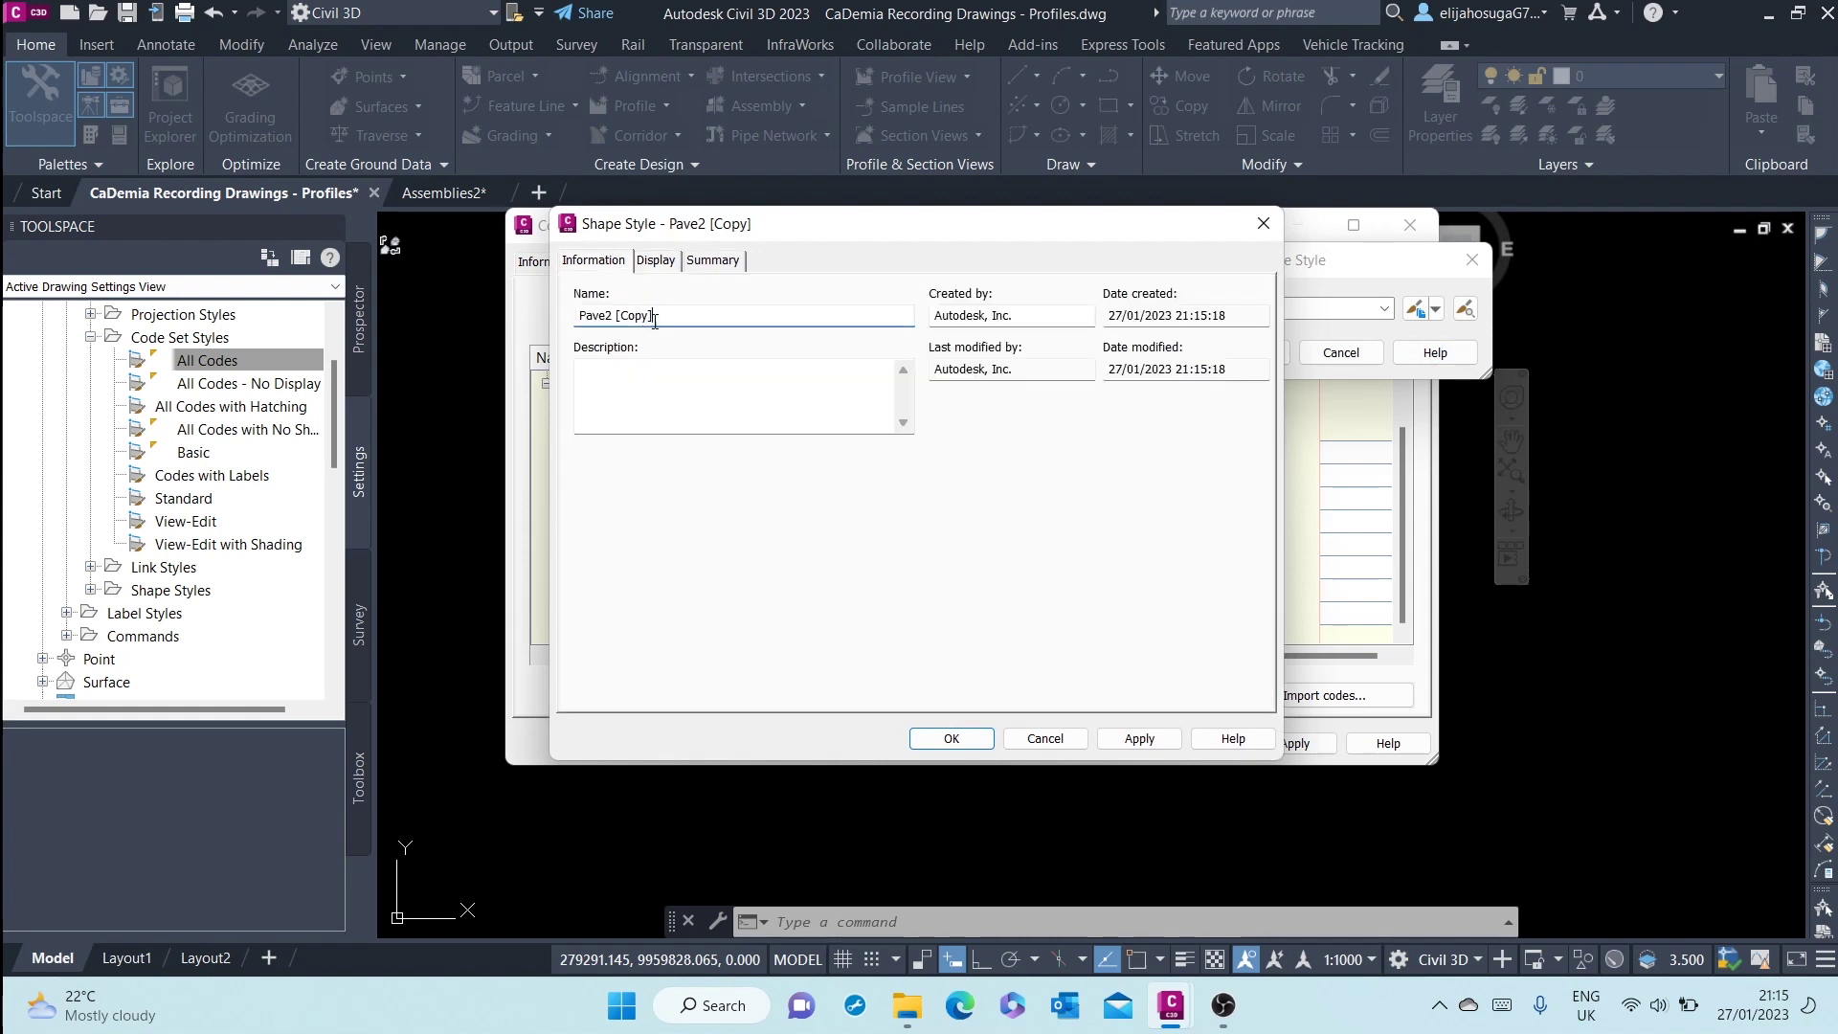
pyautogui.doubleClick(625, 318)
pyautogui.press('BackSpace')
# Set Pave2 Rd-1's area fill to green colour 85 and save the style
pyautogui.click(658, 261)
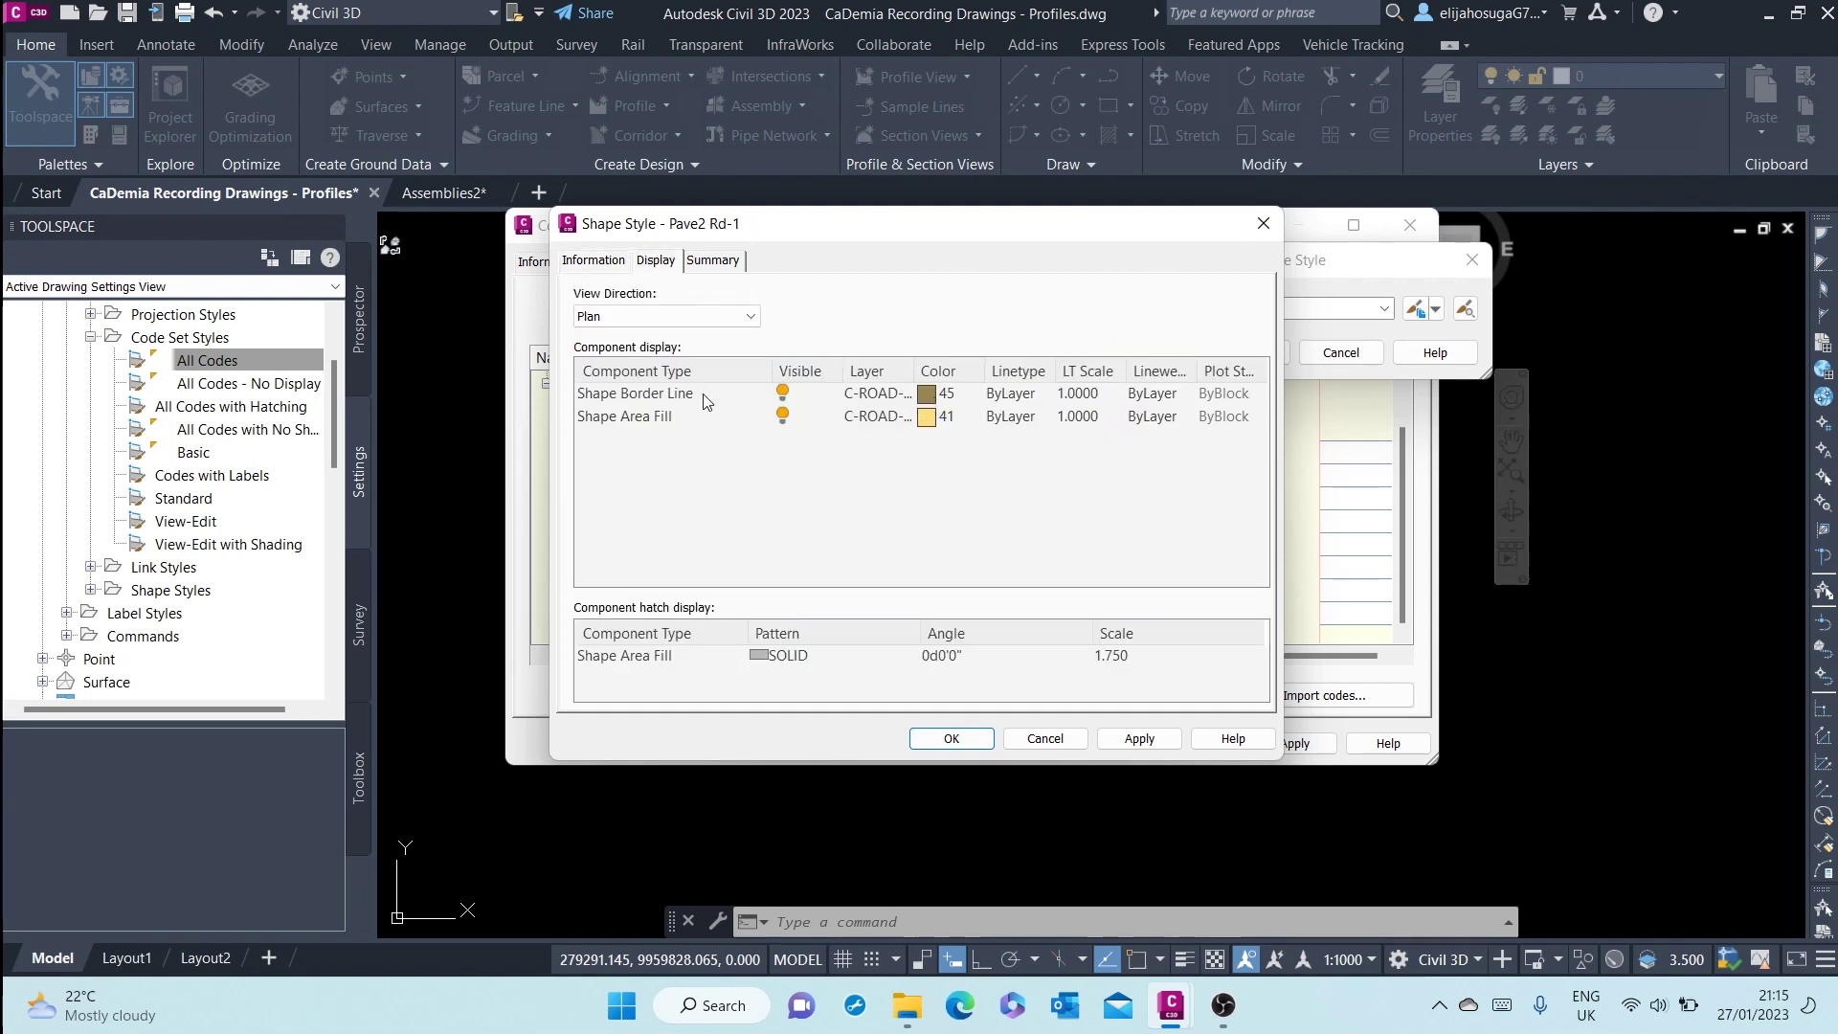
pyautogui.click(927, 418)
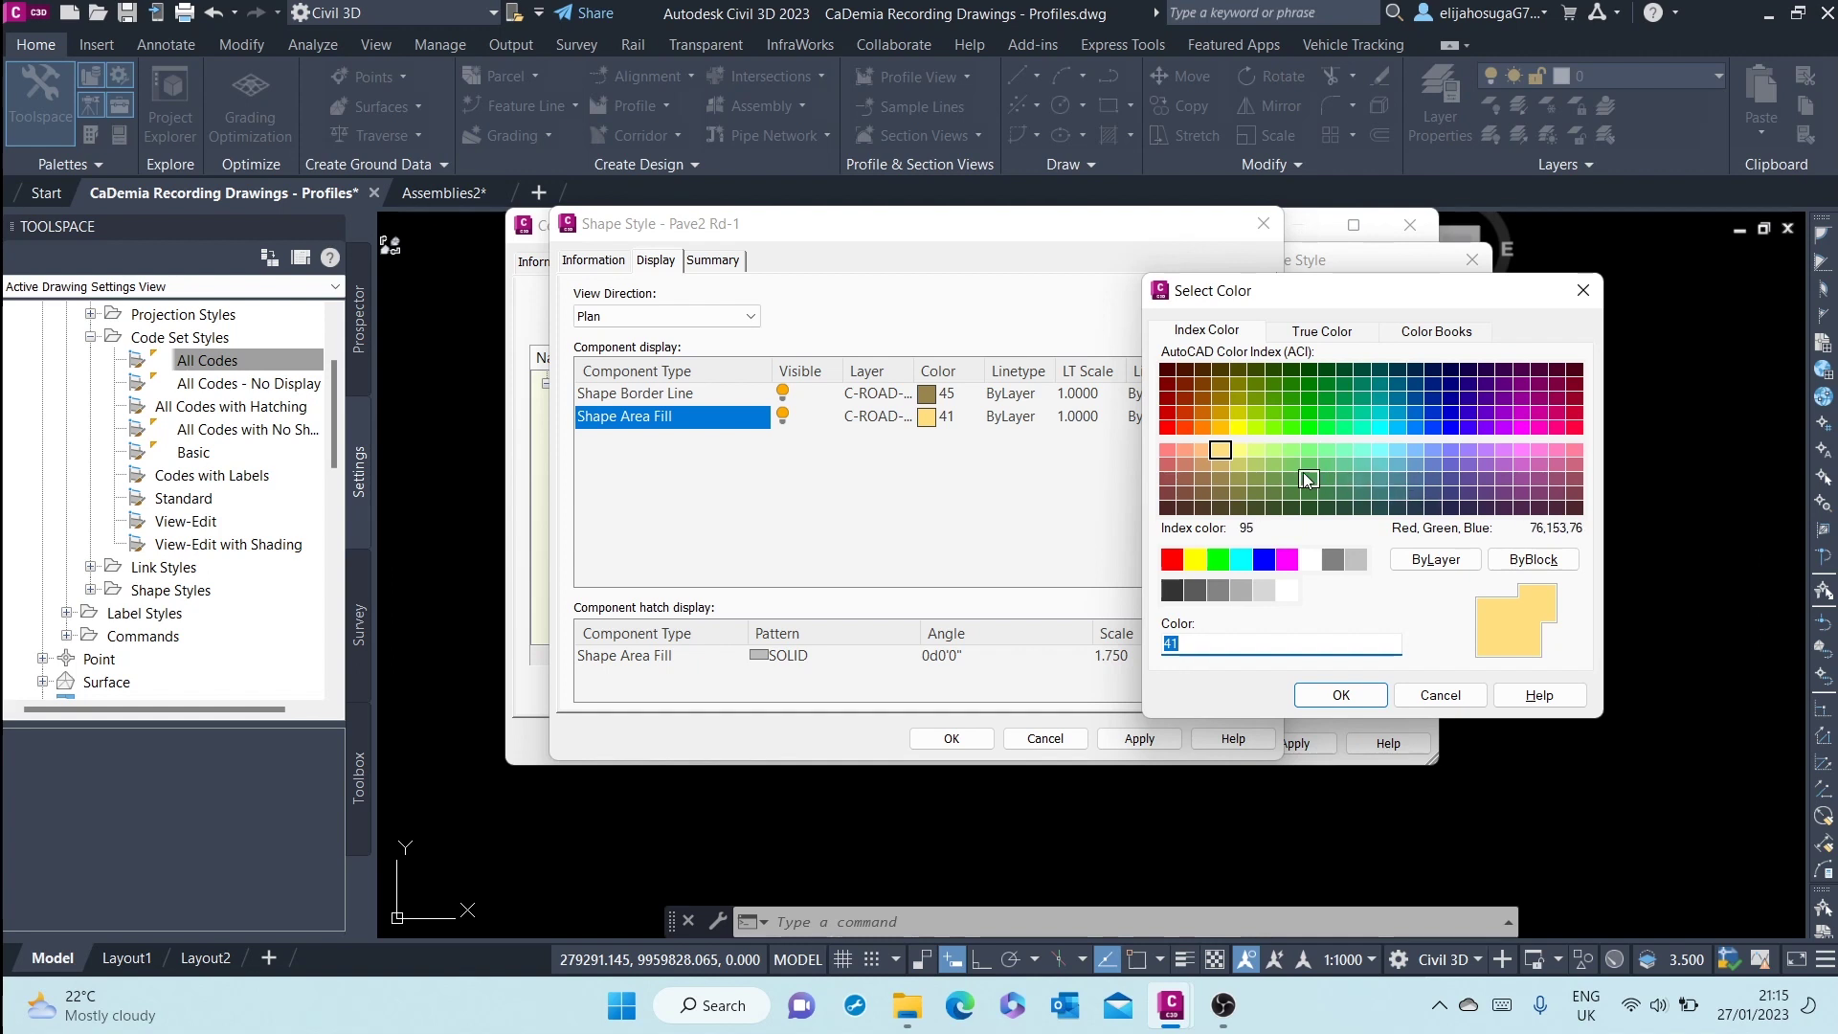
pyautogui.click(1290, 485)
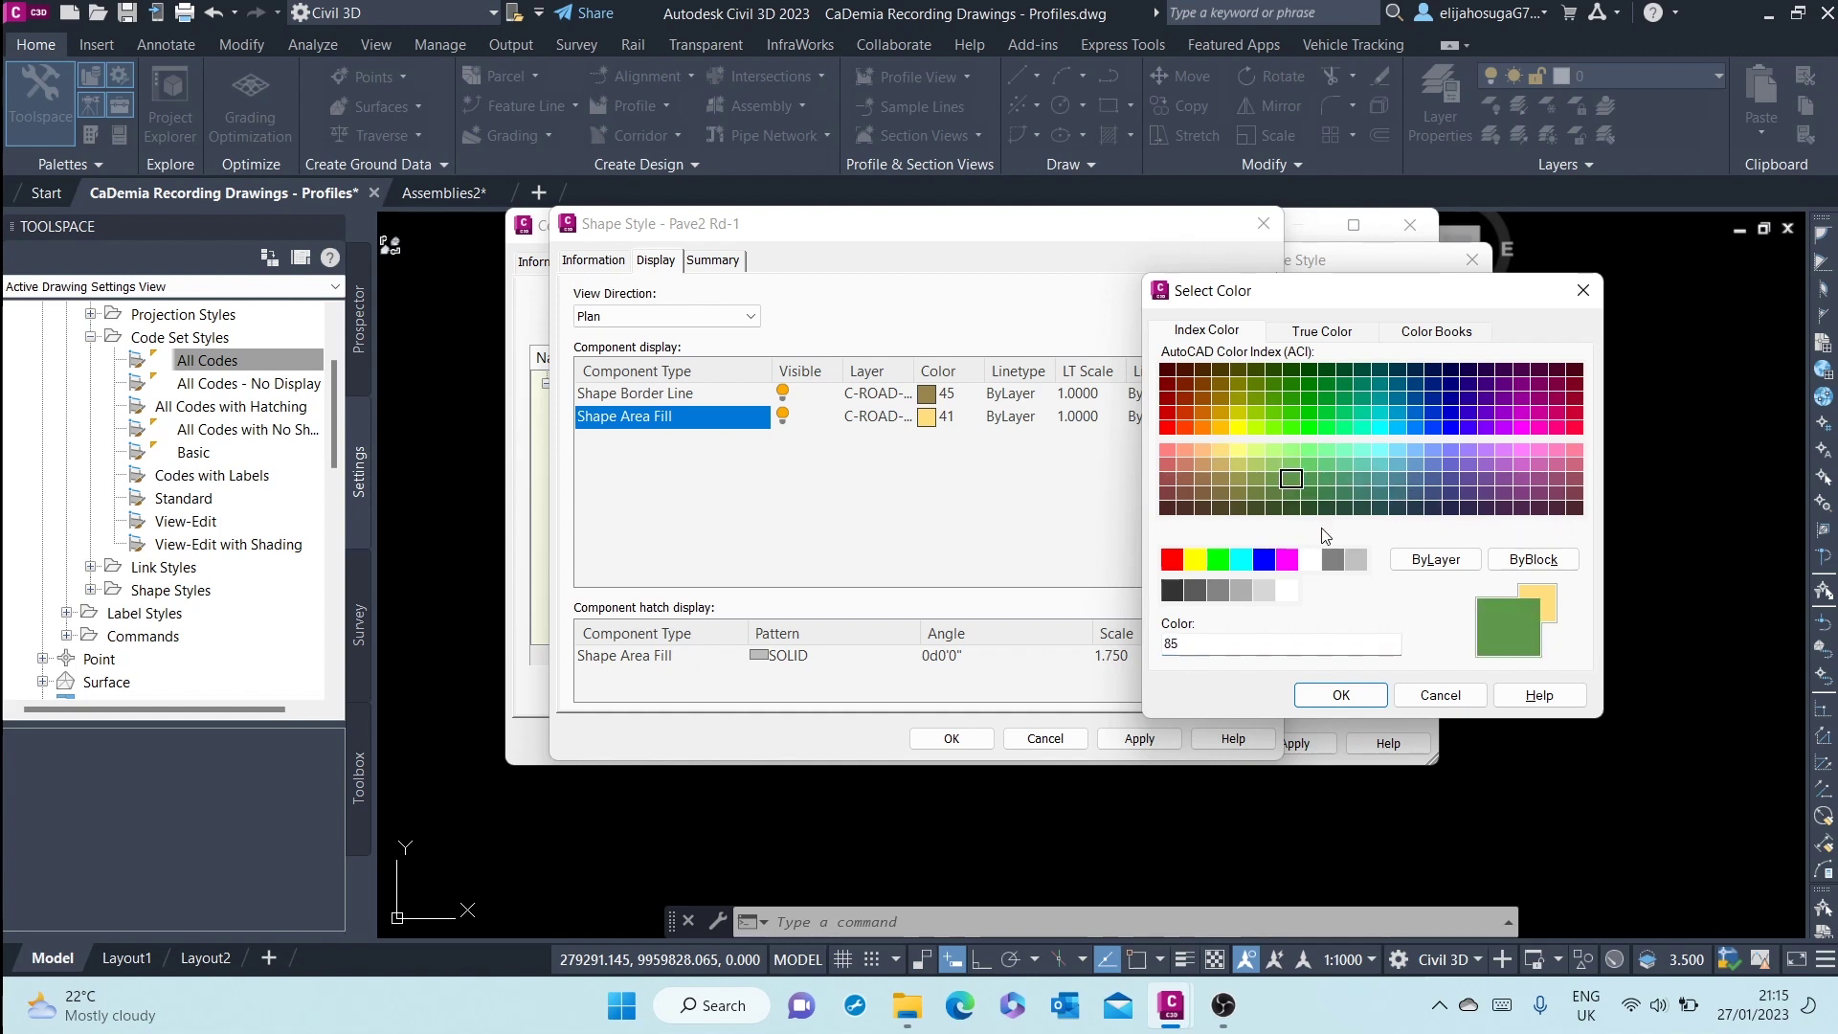
pyautogui.click(1340, 694)
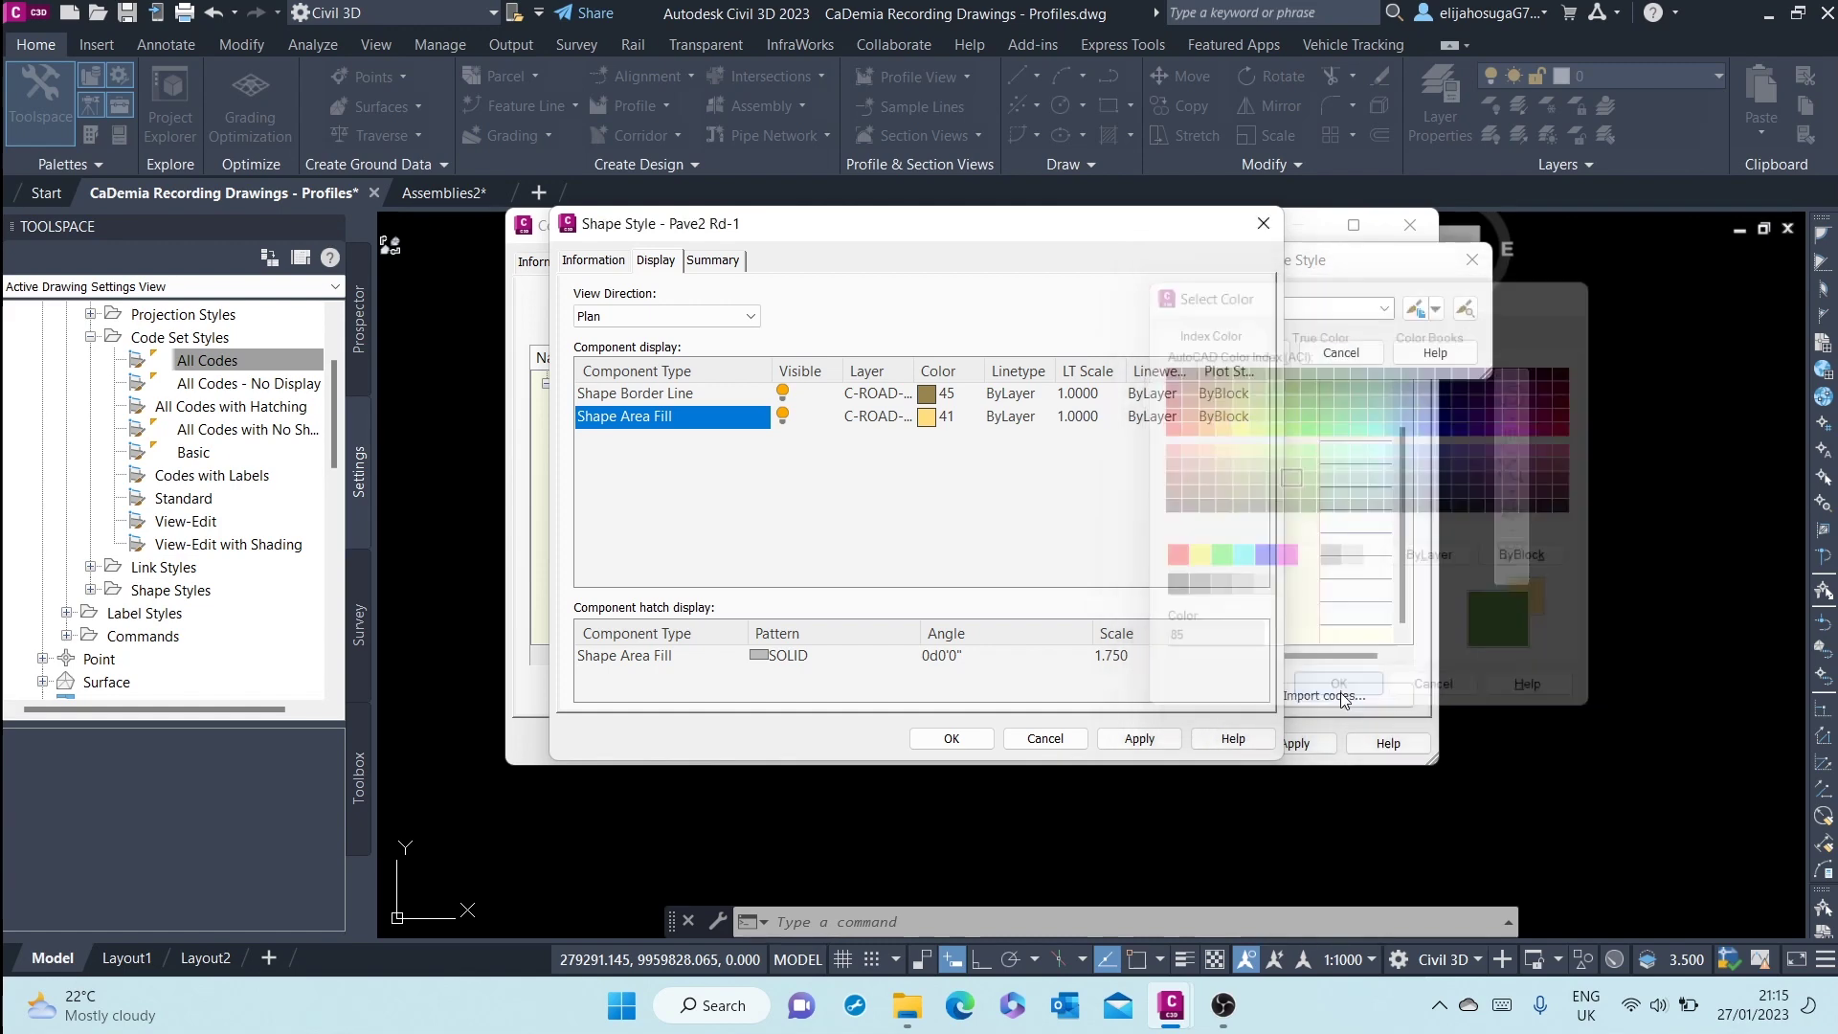
pyautogui.click(960, 738)
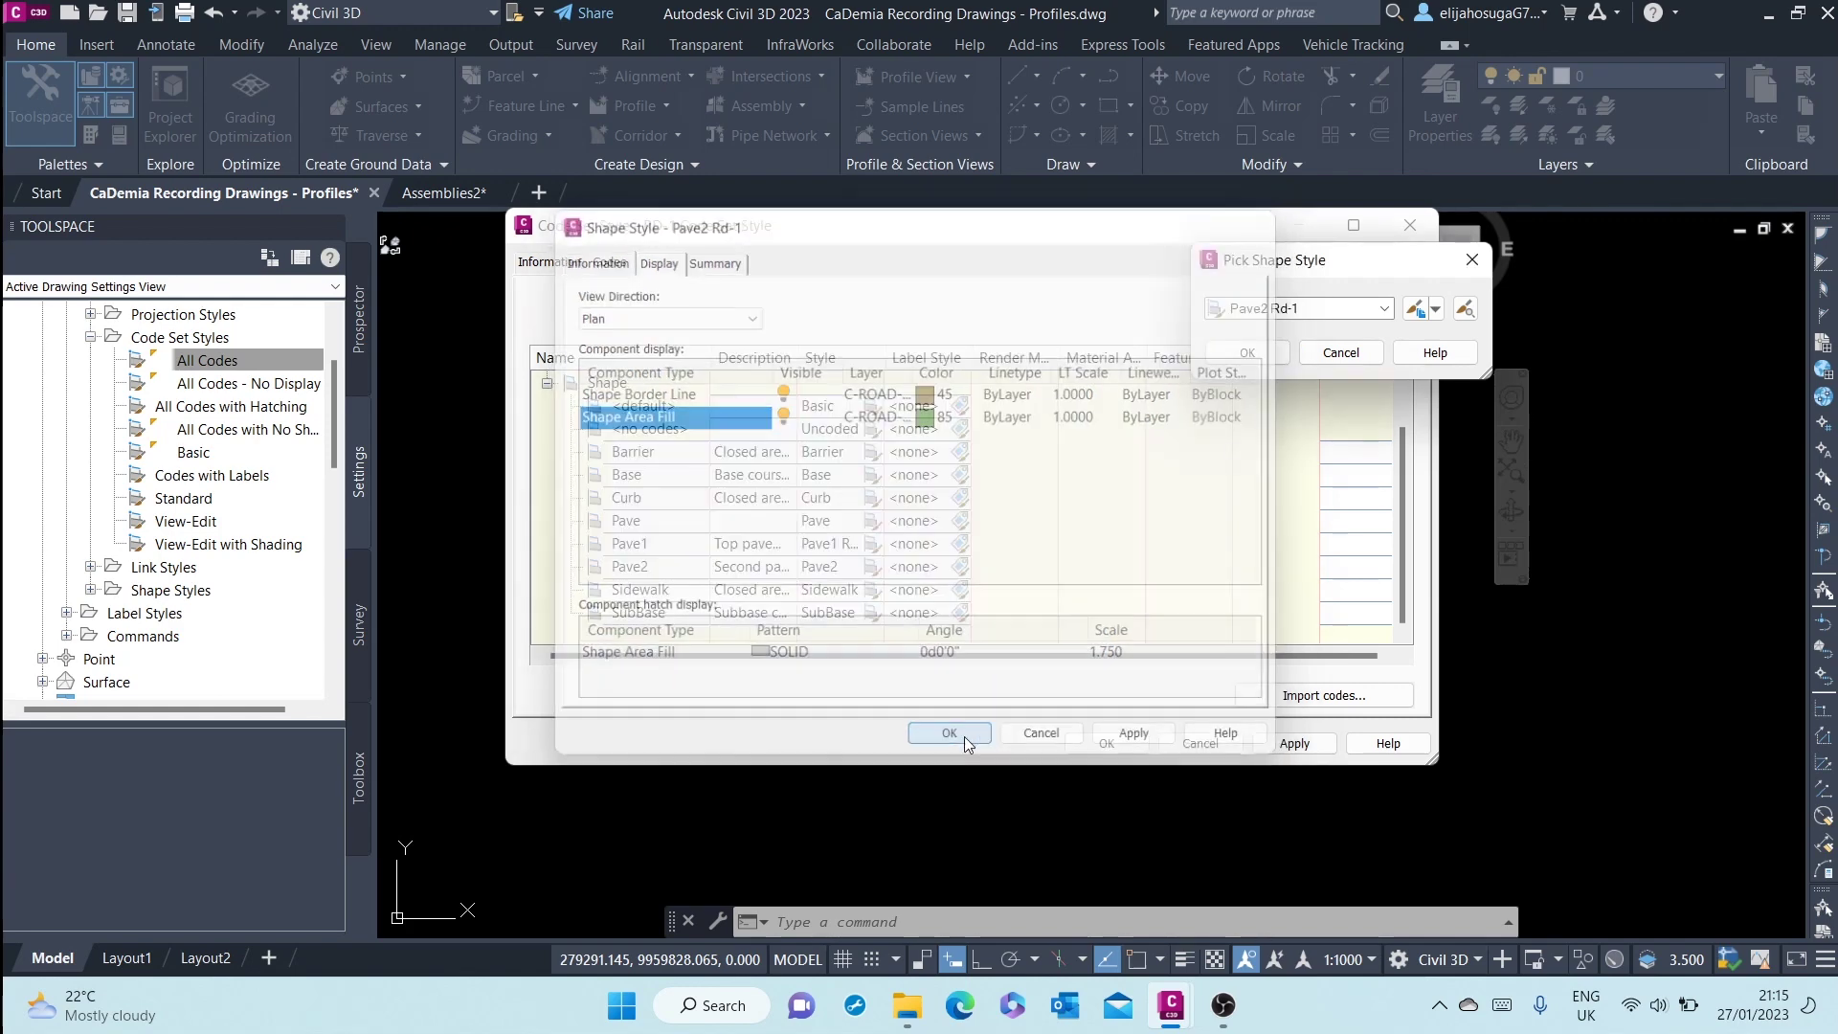
# Assign Pave2 Rd-1 to Pave2, then copy the SubBase style with area fill colour 52
pyautogui.click(1247, 353)
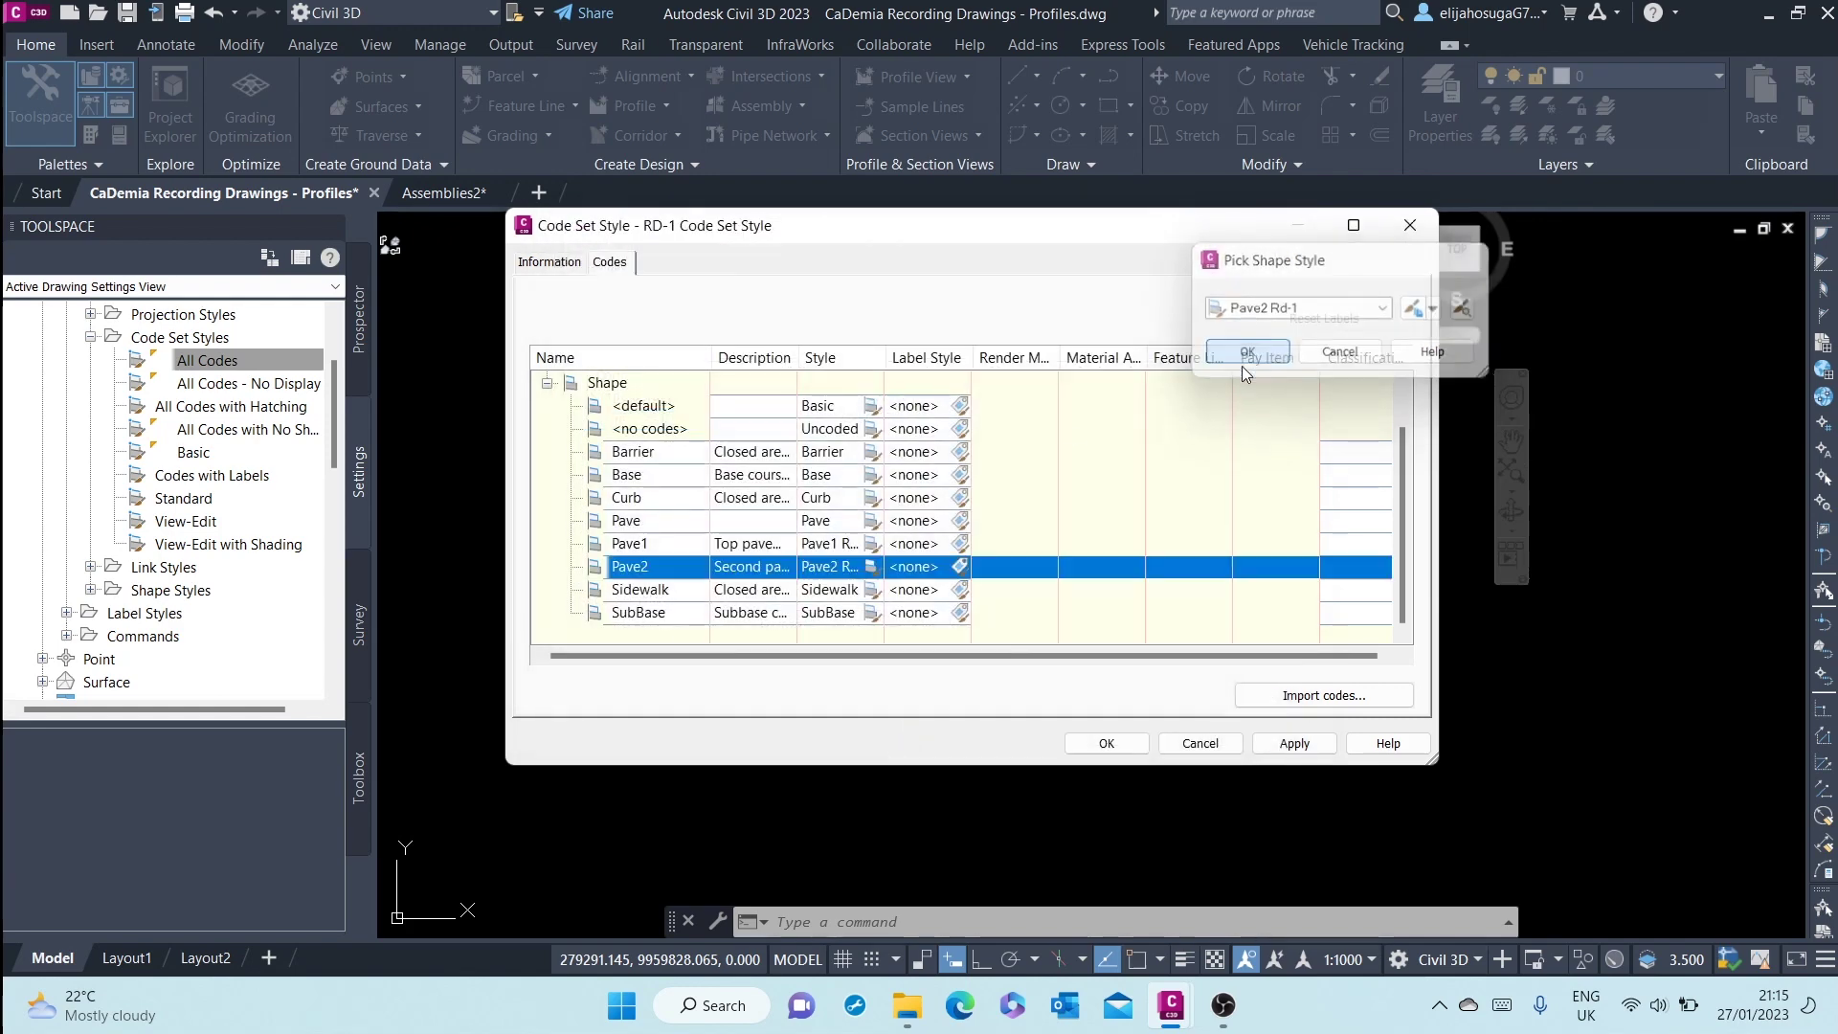
pyautogui.click(871, 613)
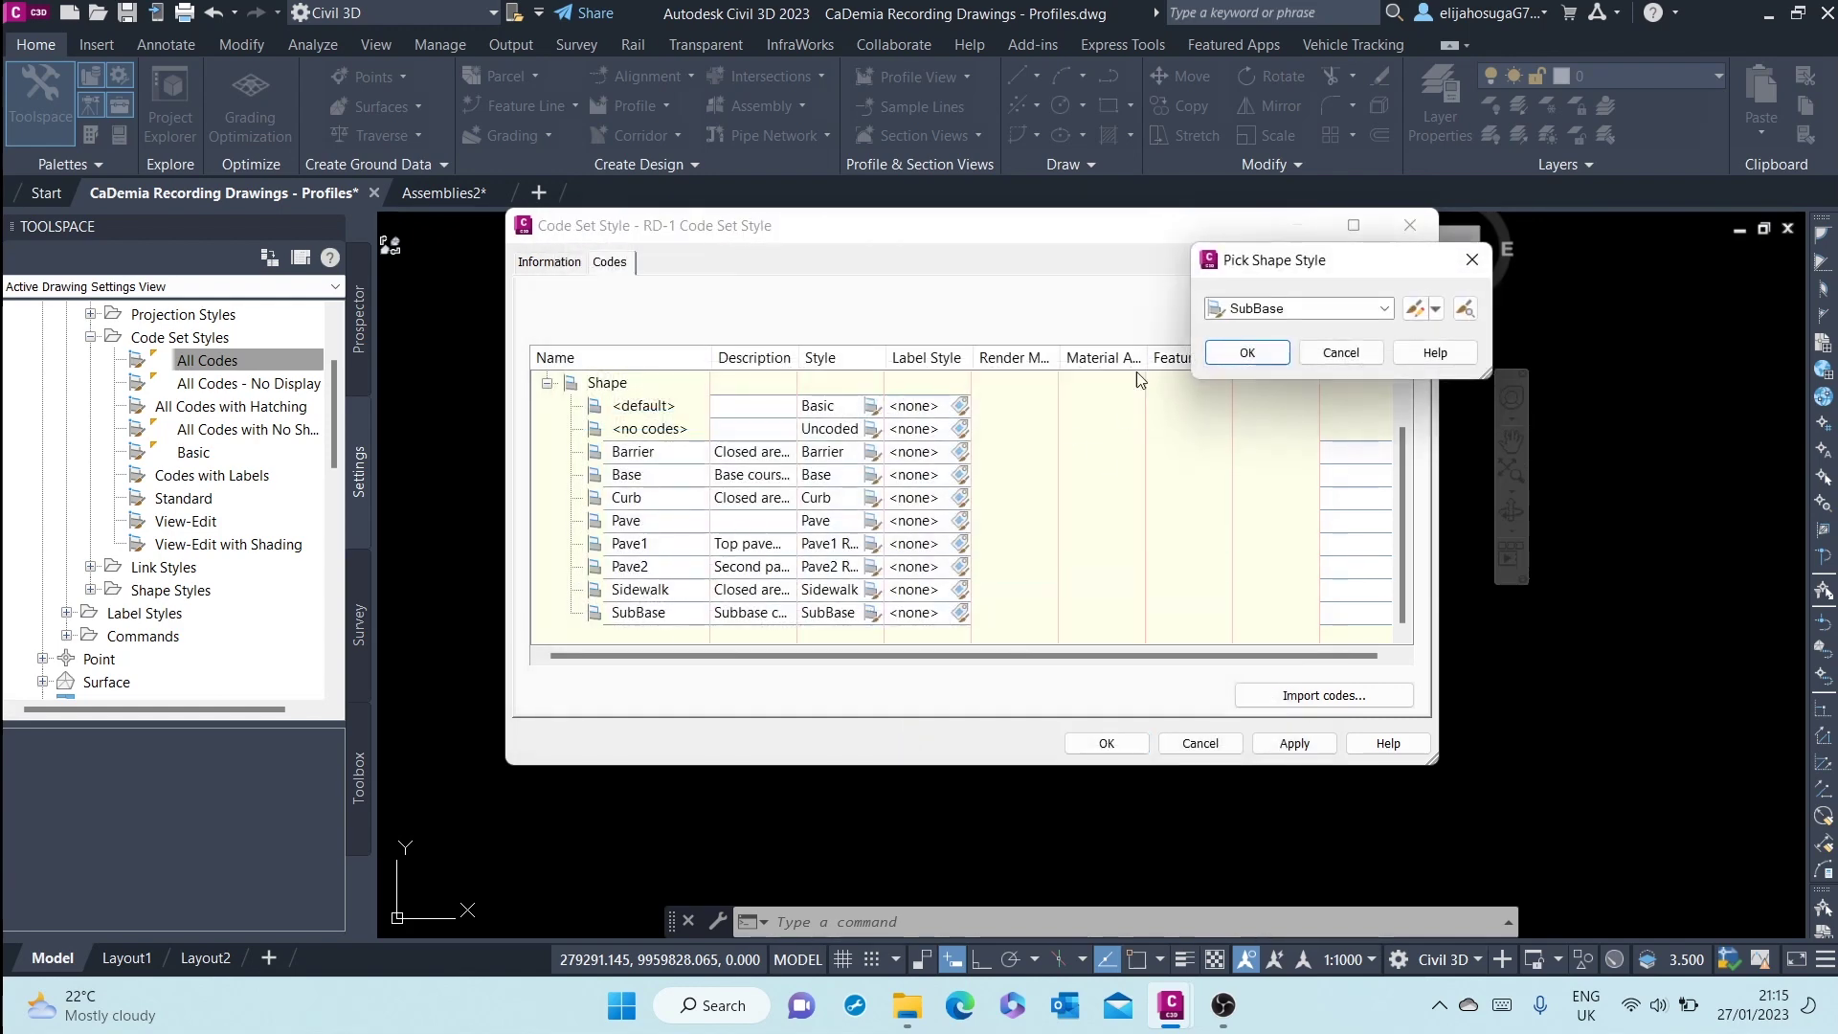
pyautogui.click(1437, 310)
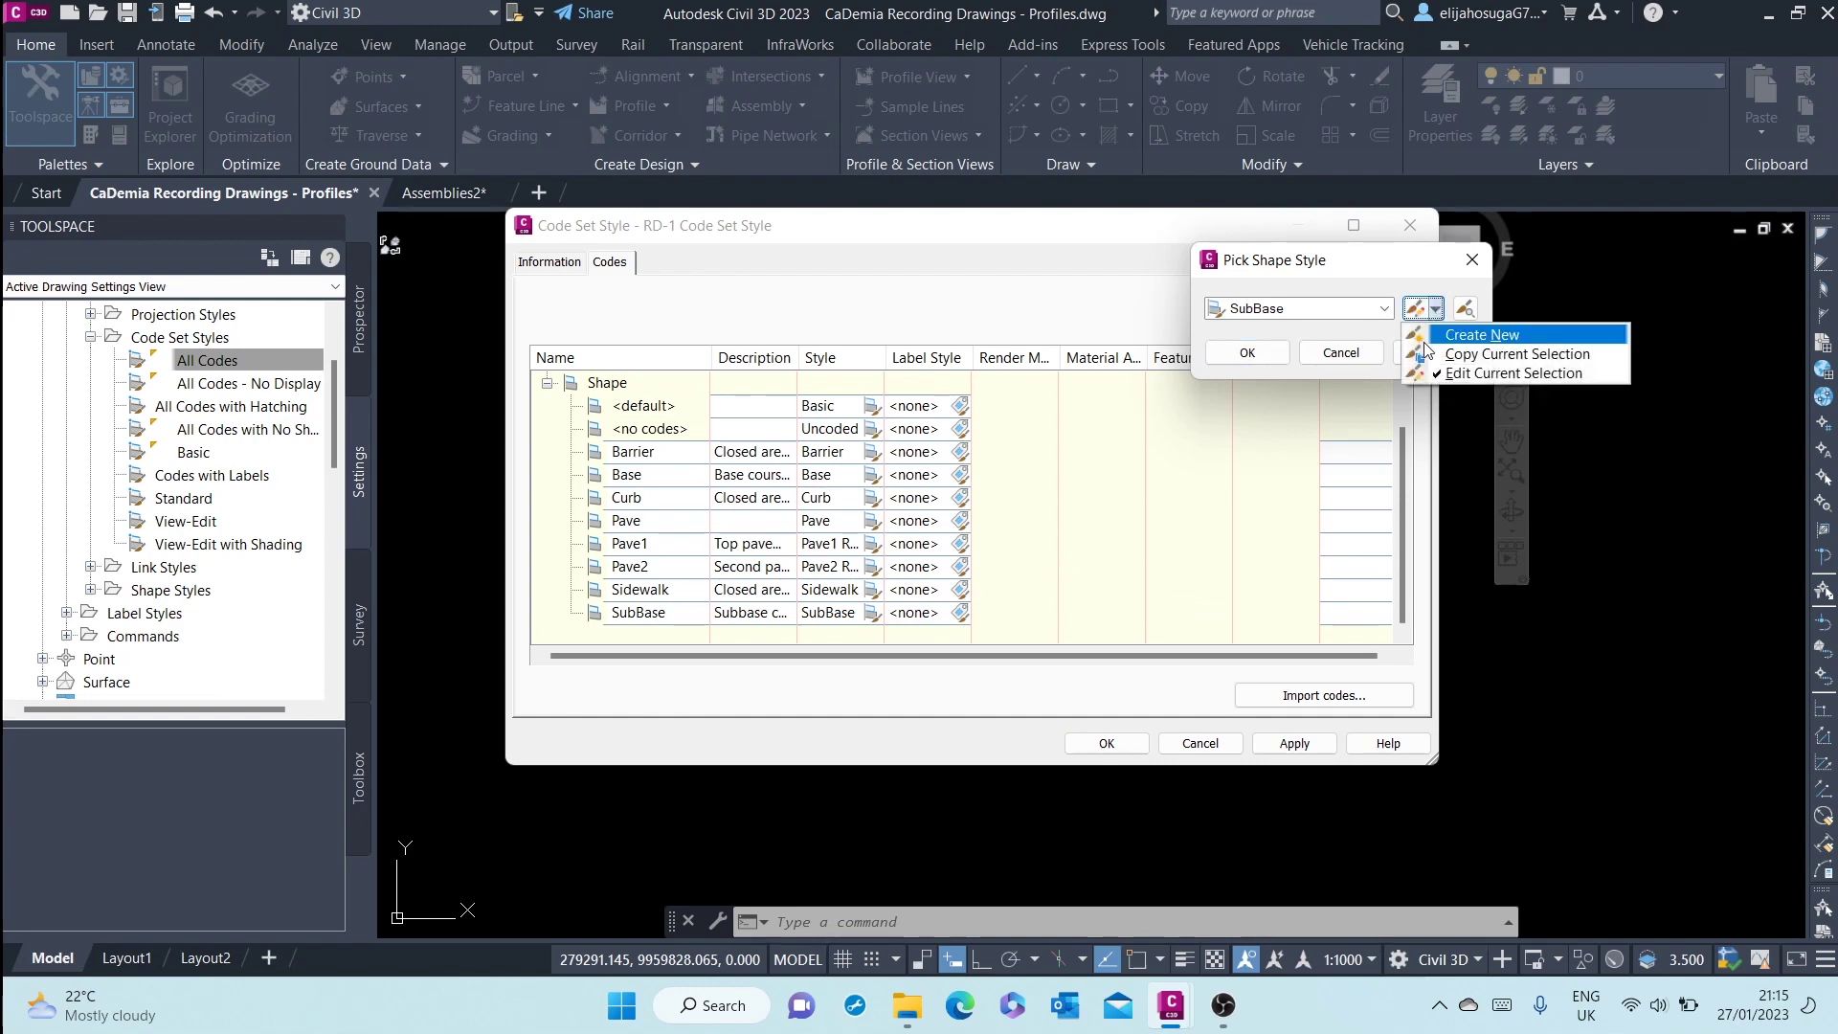
pyautogui.click(1460, 355)
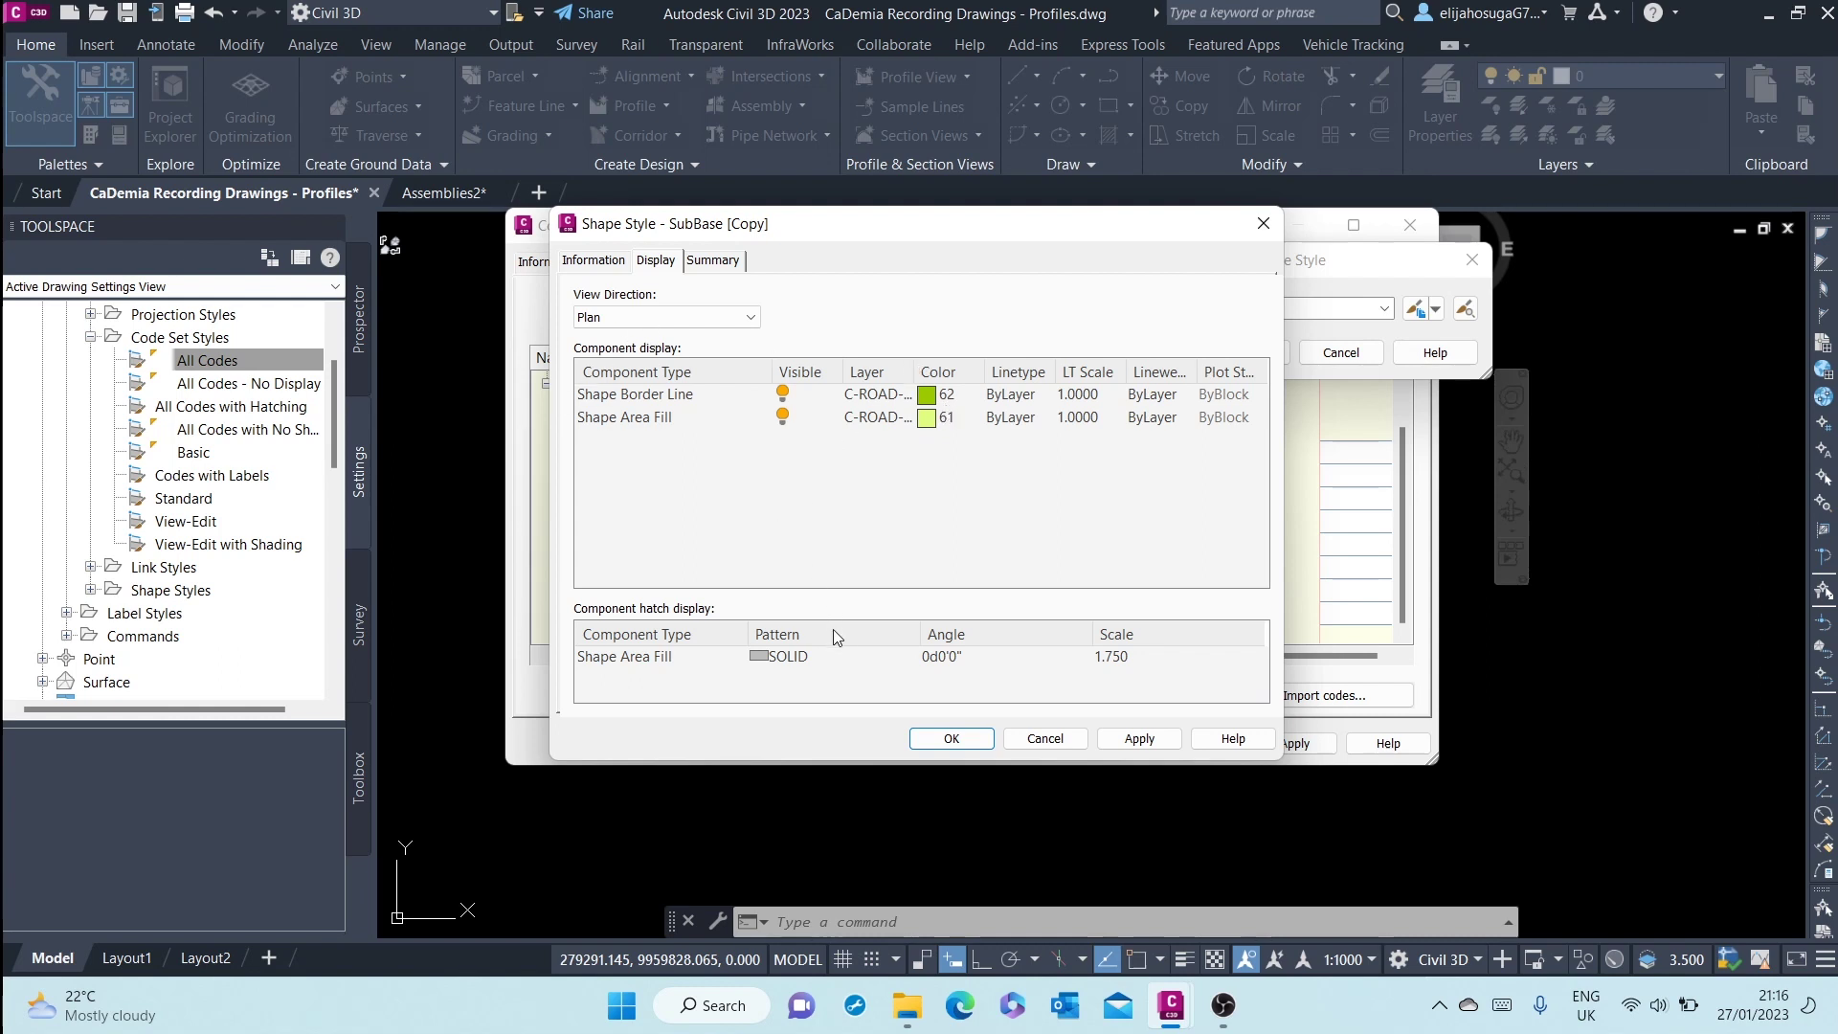
pyautogui.click(927, 420)
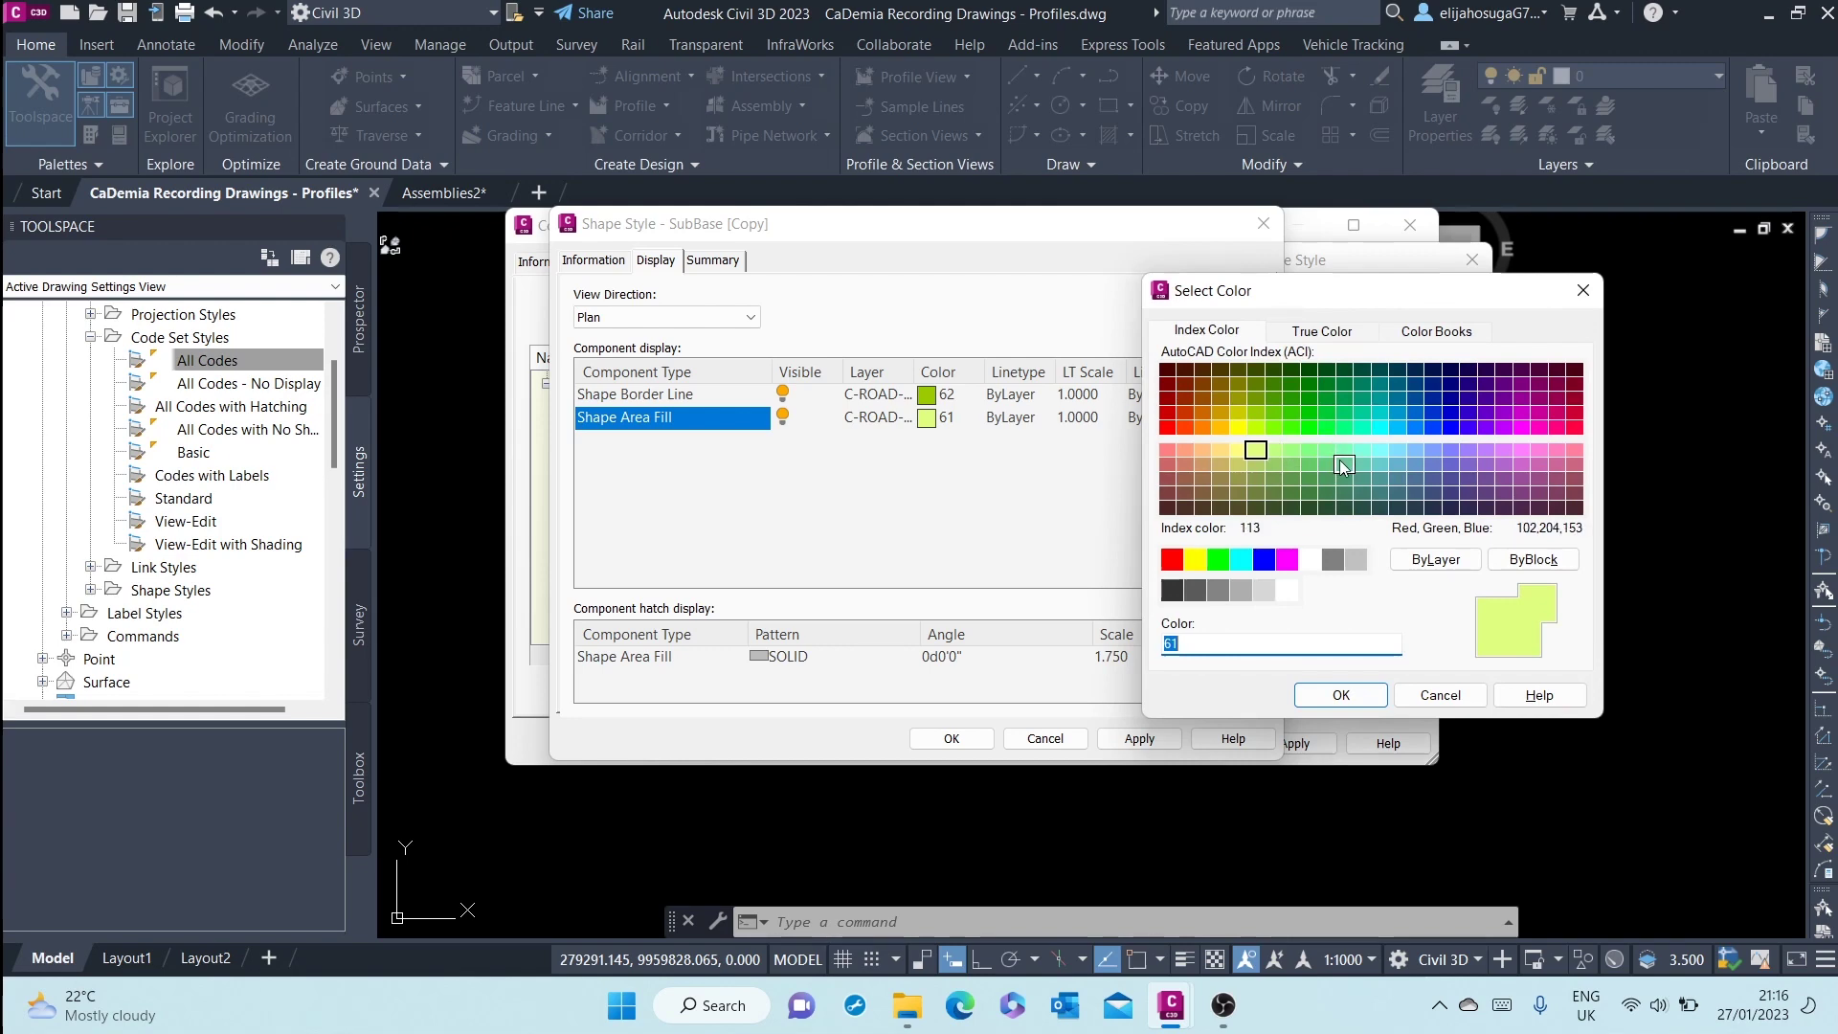
pyautogui.click(1238, 412)
pyautogui.click(1345, 695)
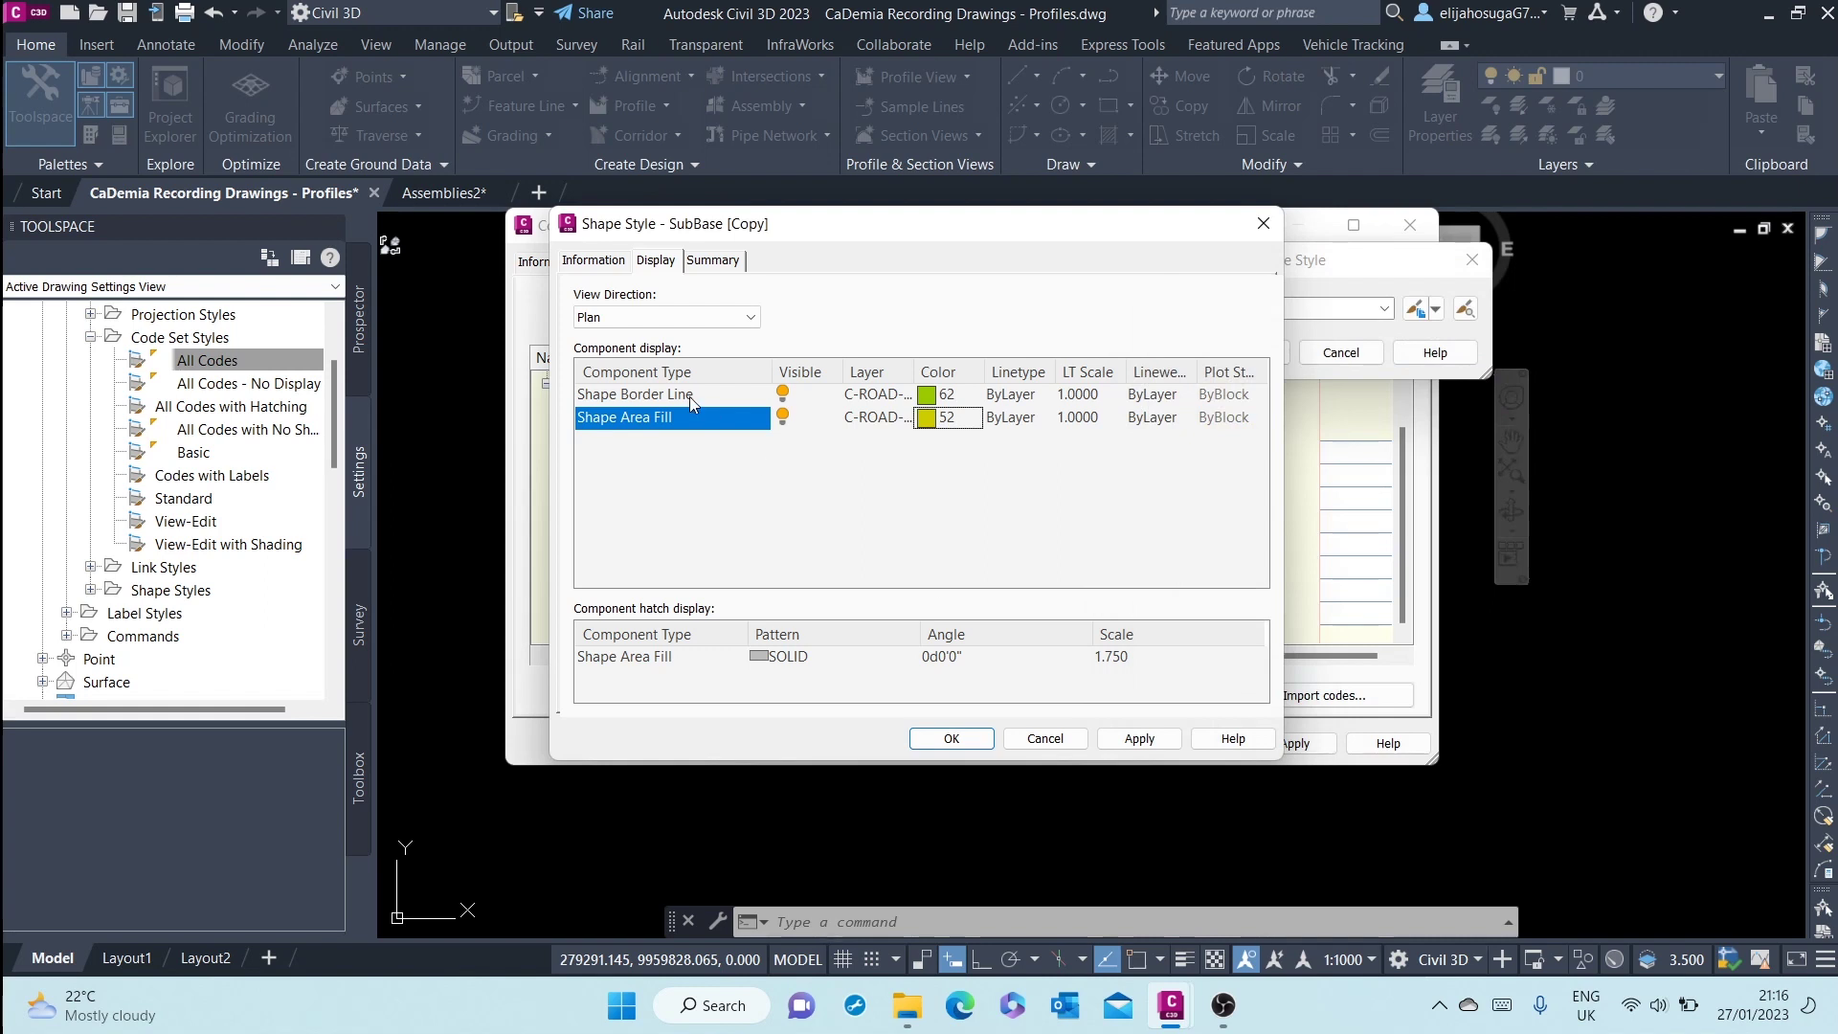
# Open the area fill hatch settings and browse the Other Predefined hatch patterns
pyautogui.click(777, 657)
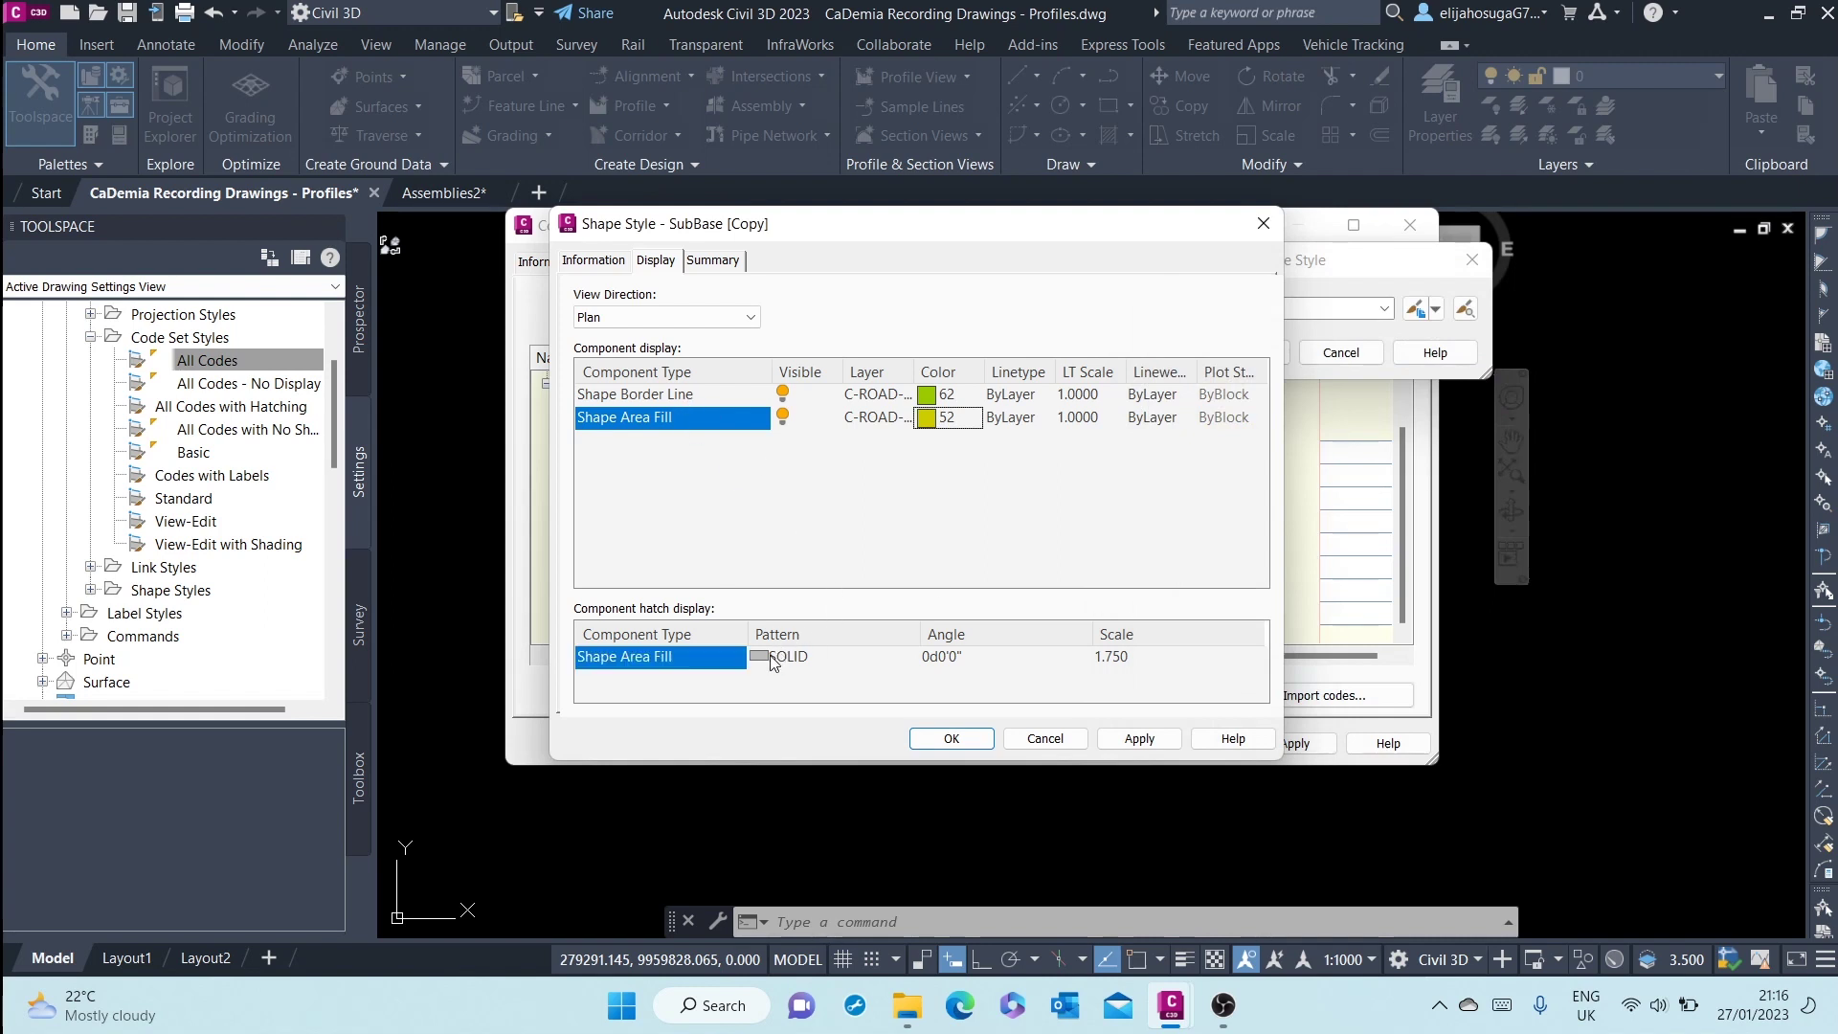
pyautogui.click(777, 657)
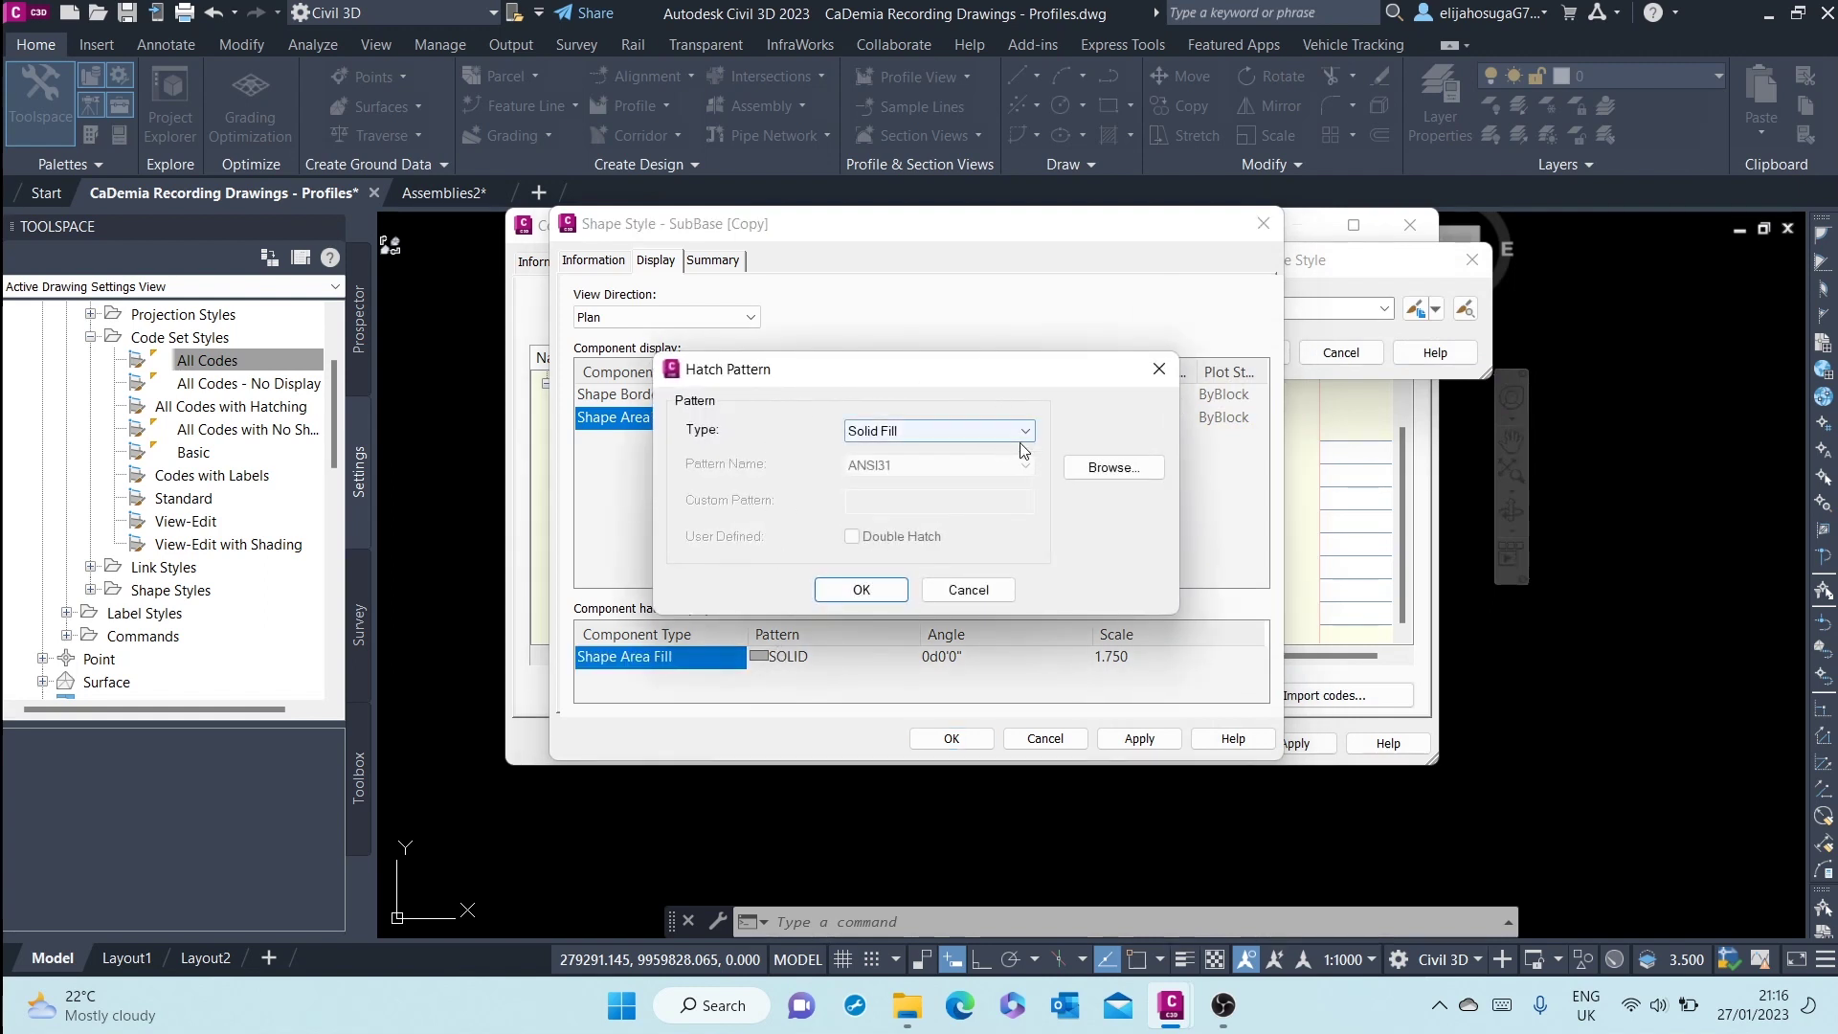
pyautogui.click(990, 433)
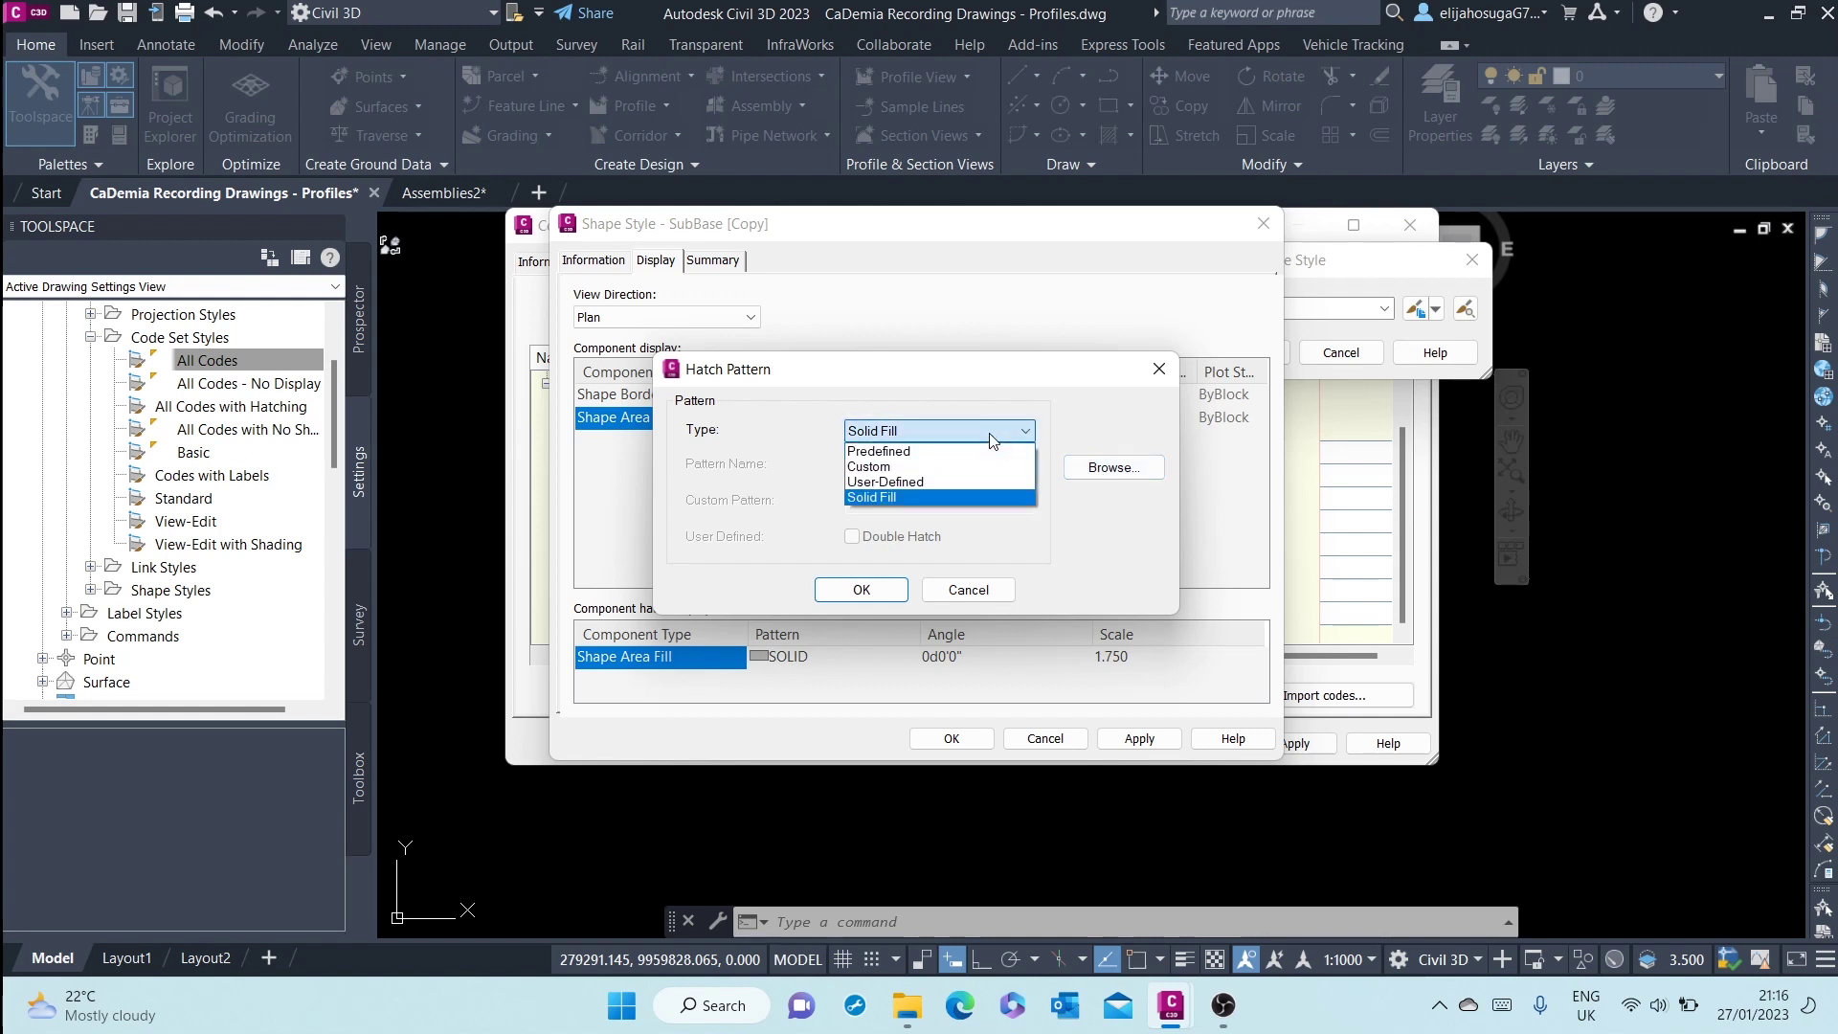
pyautogui.click(905, 467)
pyautogui.click(1088, 468)
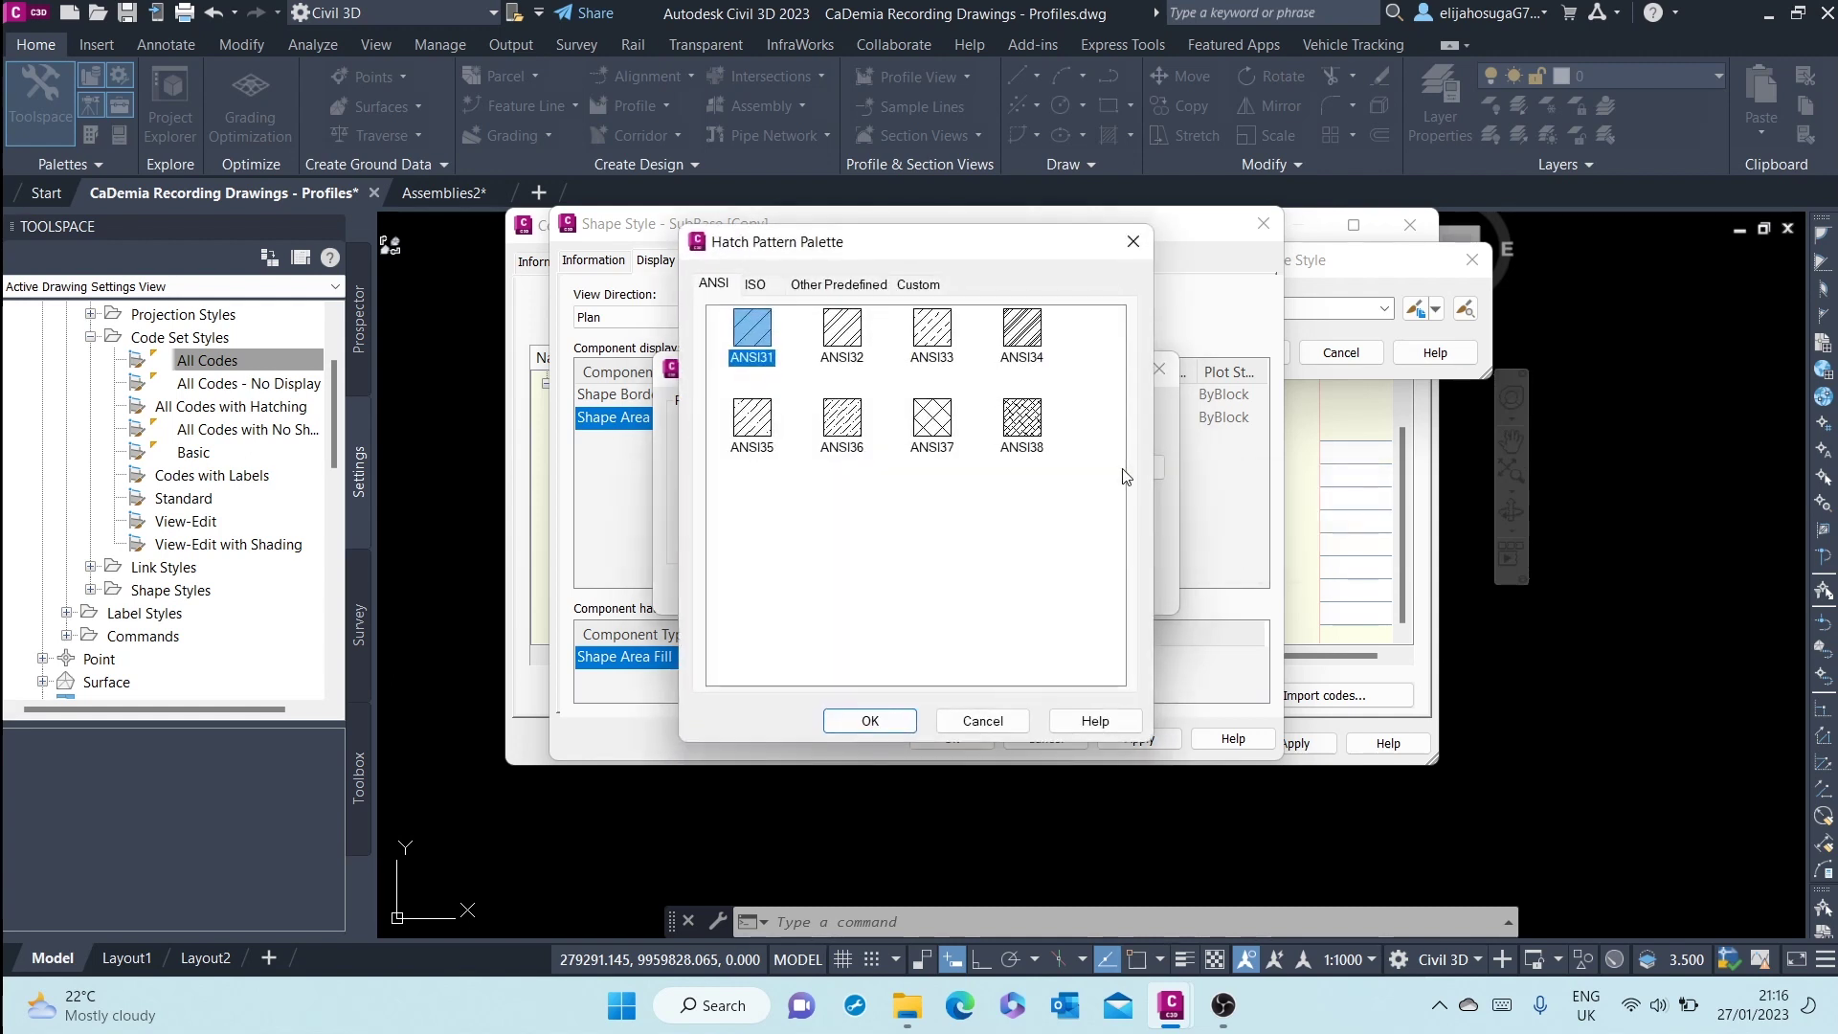
pyautogui.click(760, 286)
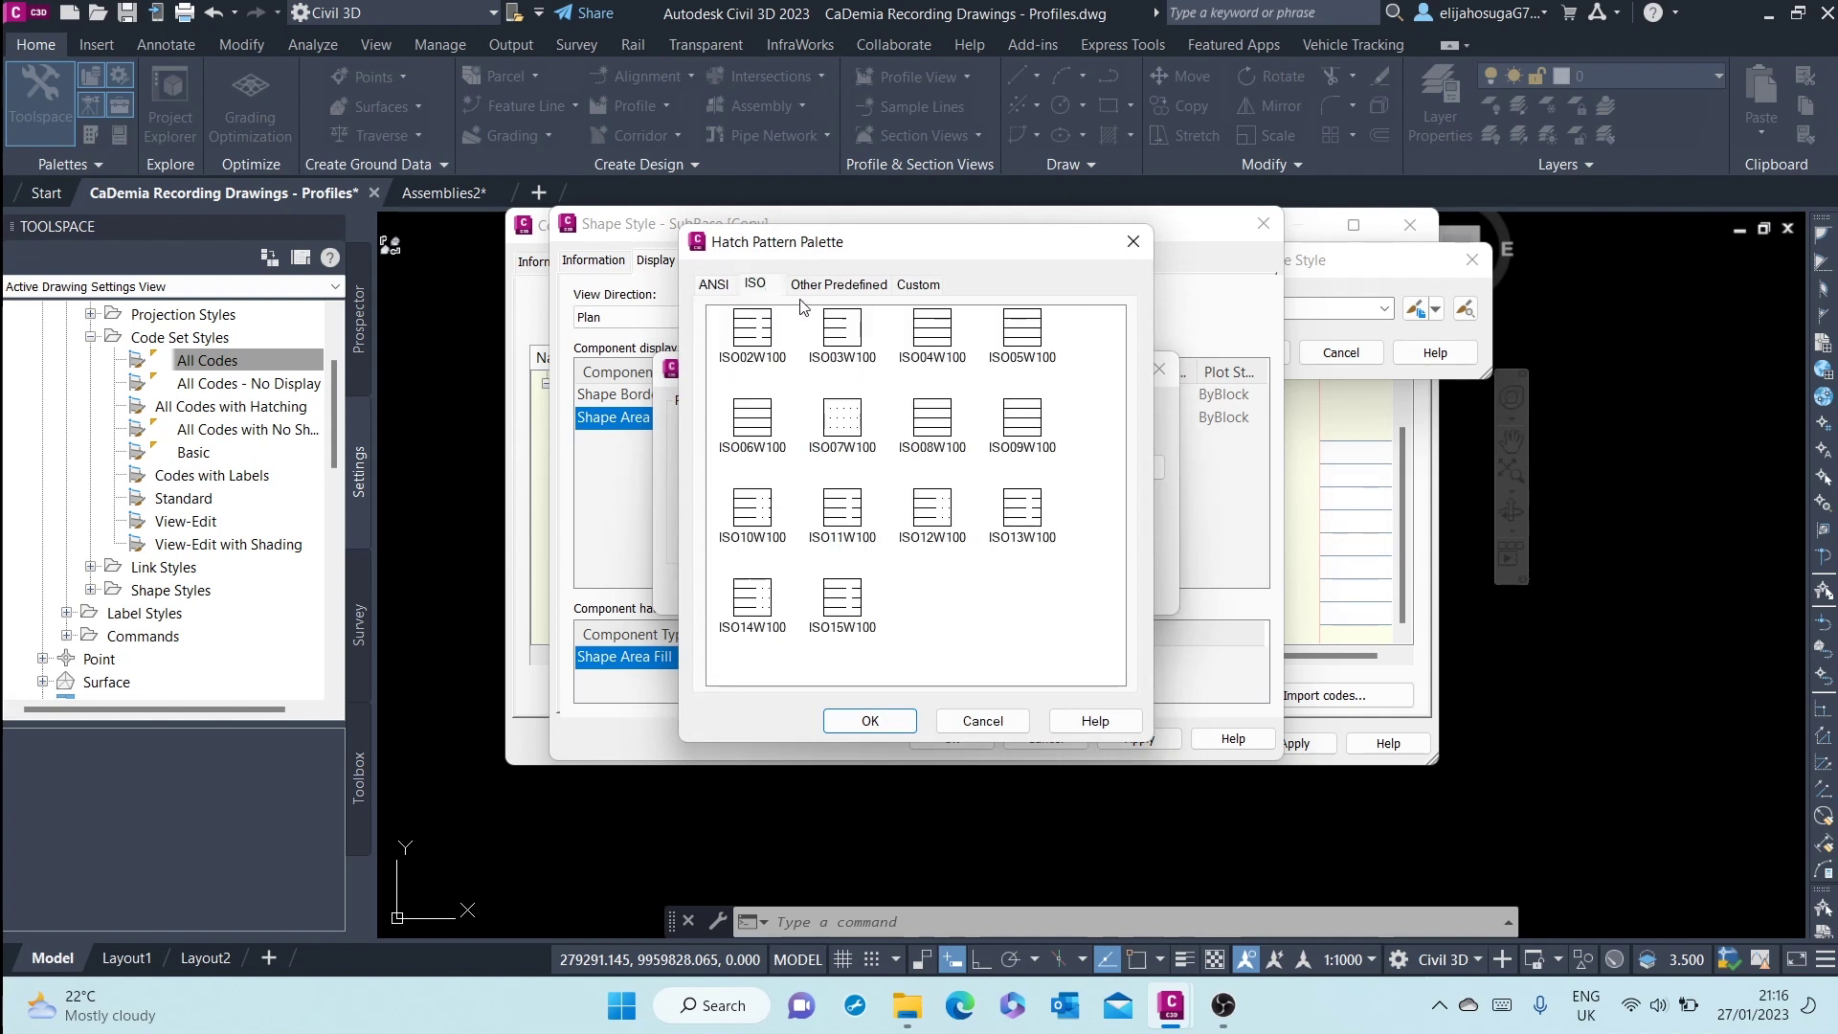
pyautogui.click(808, 288)
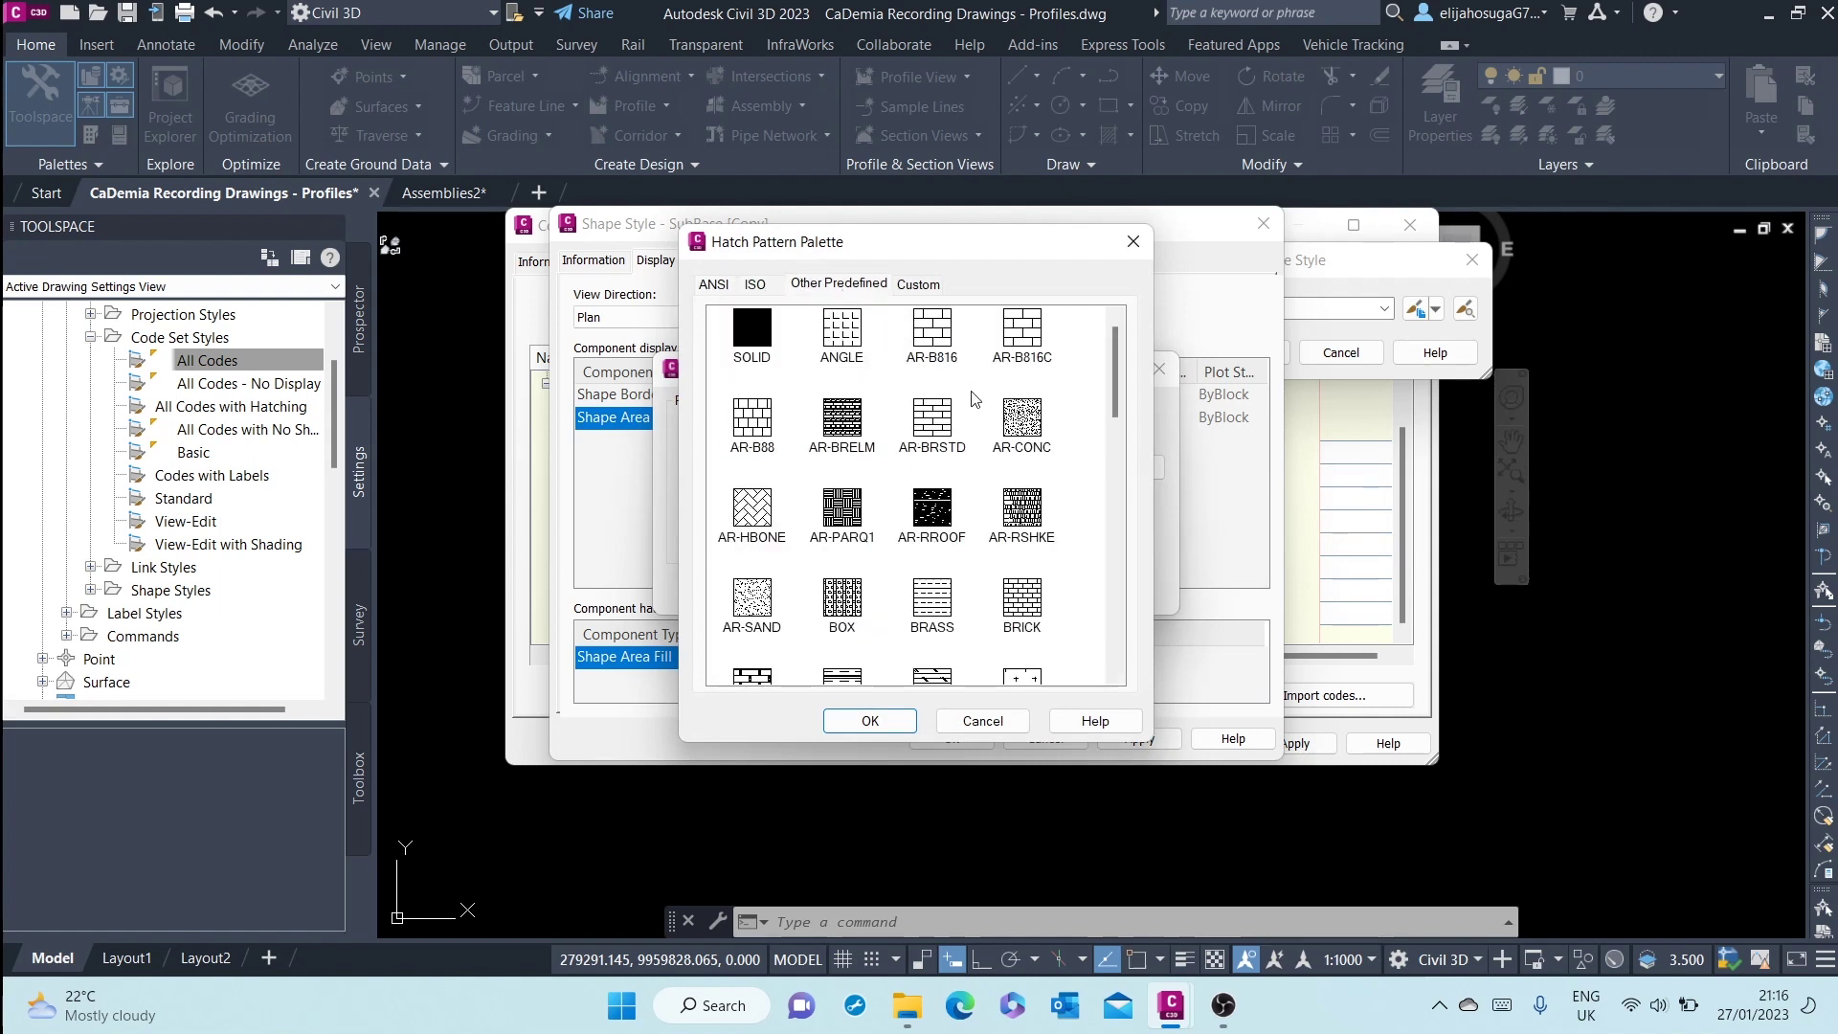
pyautogui.scroll(-1, 868, 385)
pyautogui.scroll(1, 873, 422)
pyautogui.scroll(-4, 917, 442)
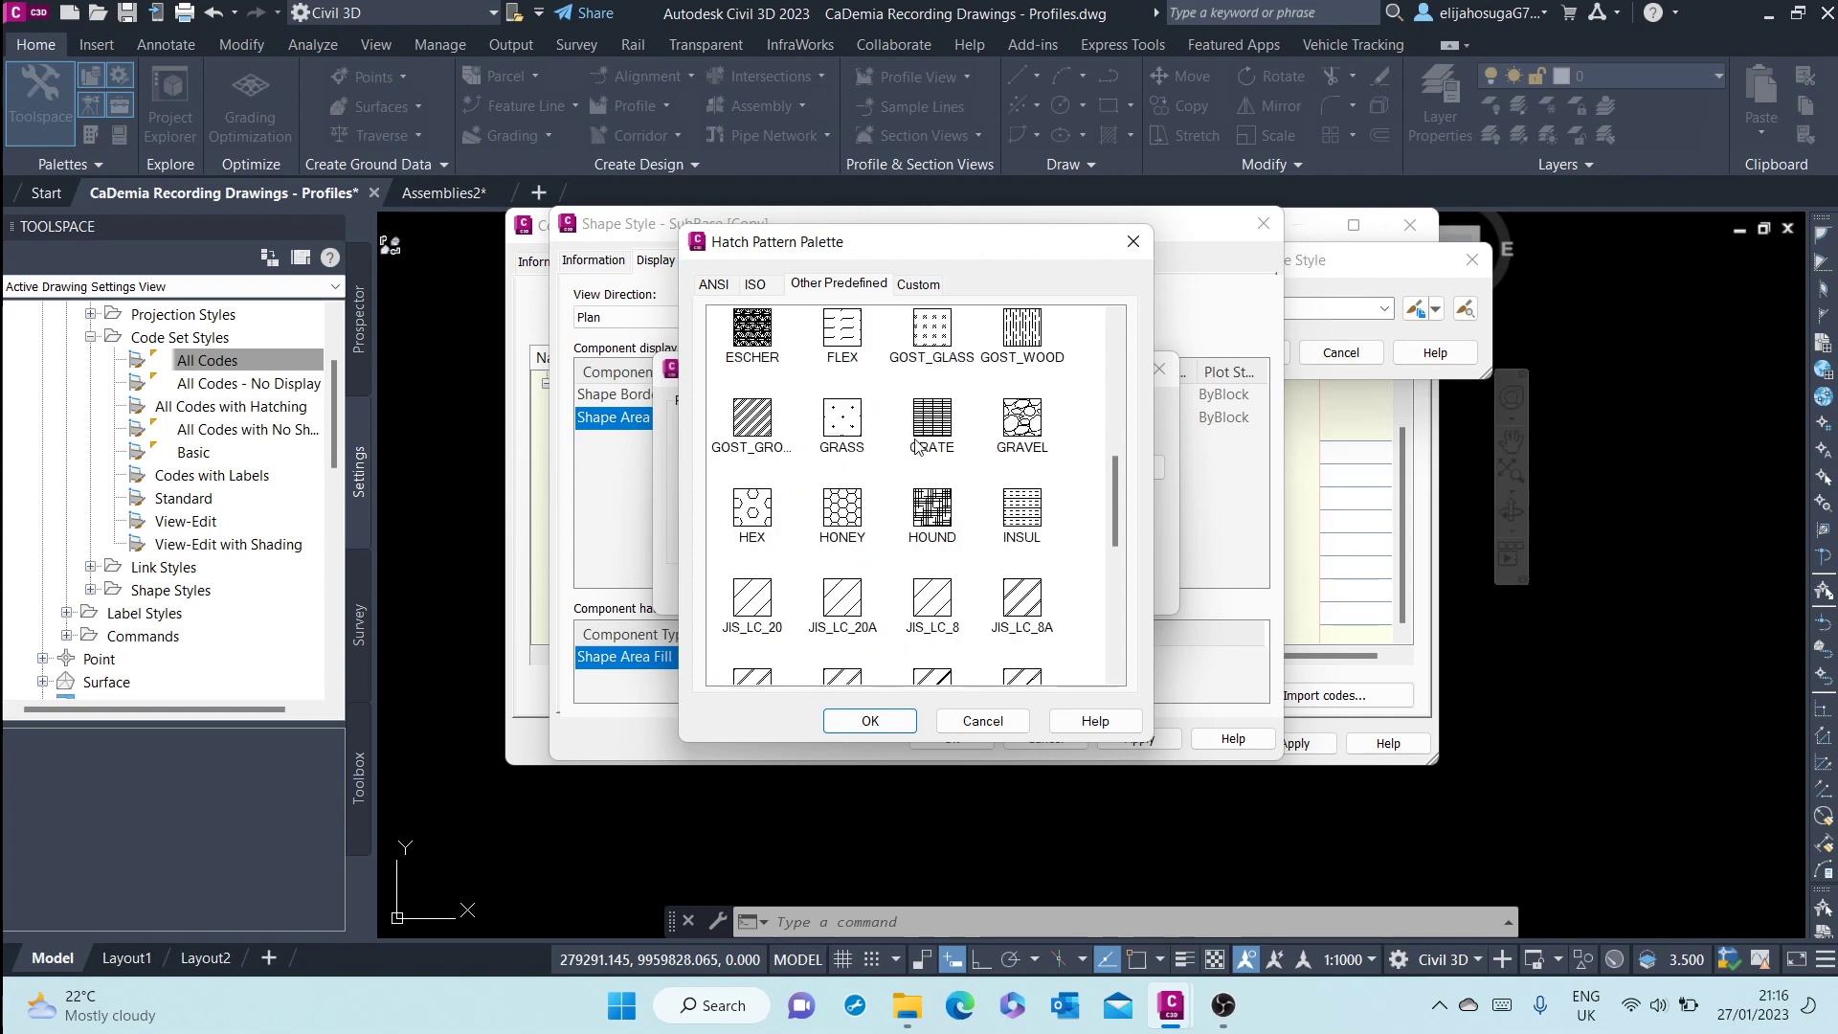
pyautogui.scroll(2, 910, 457)
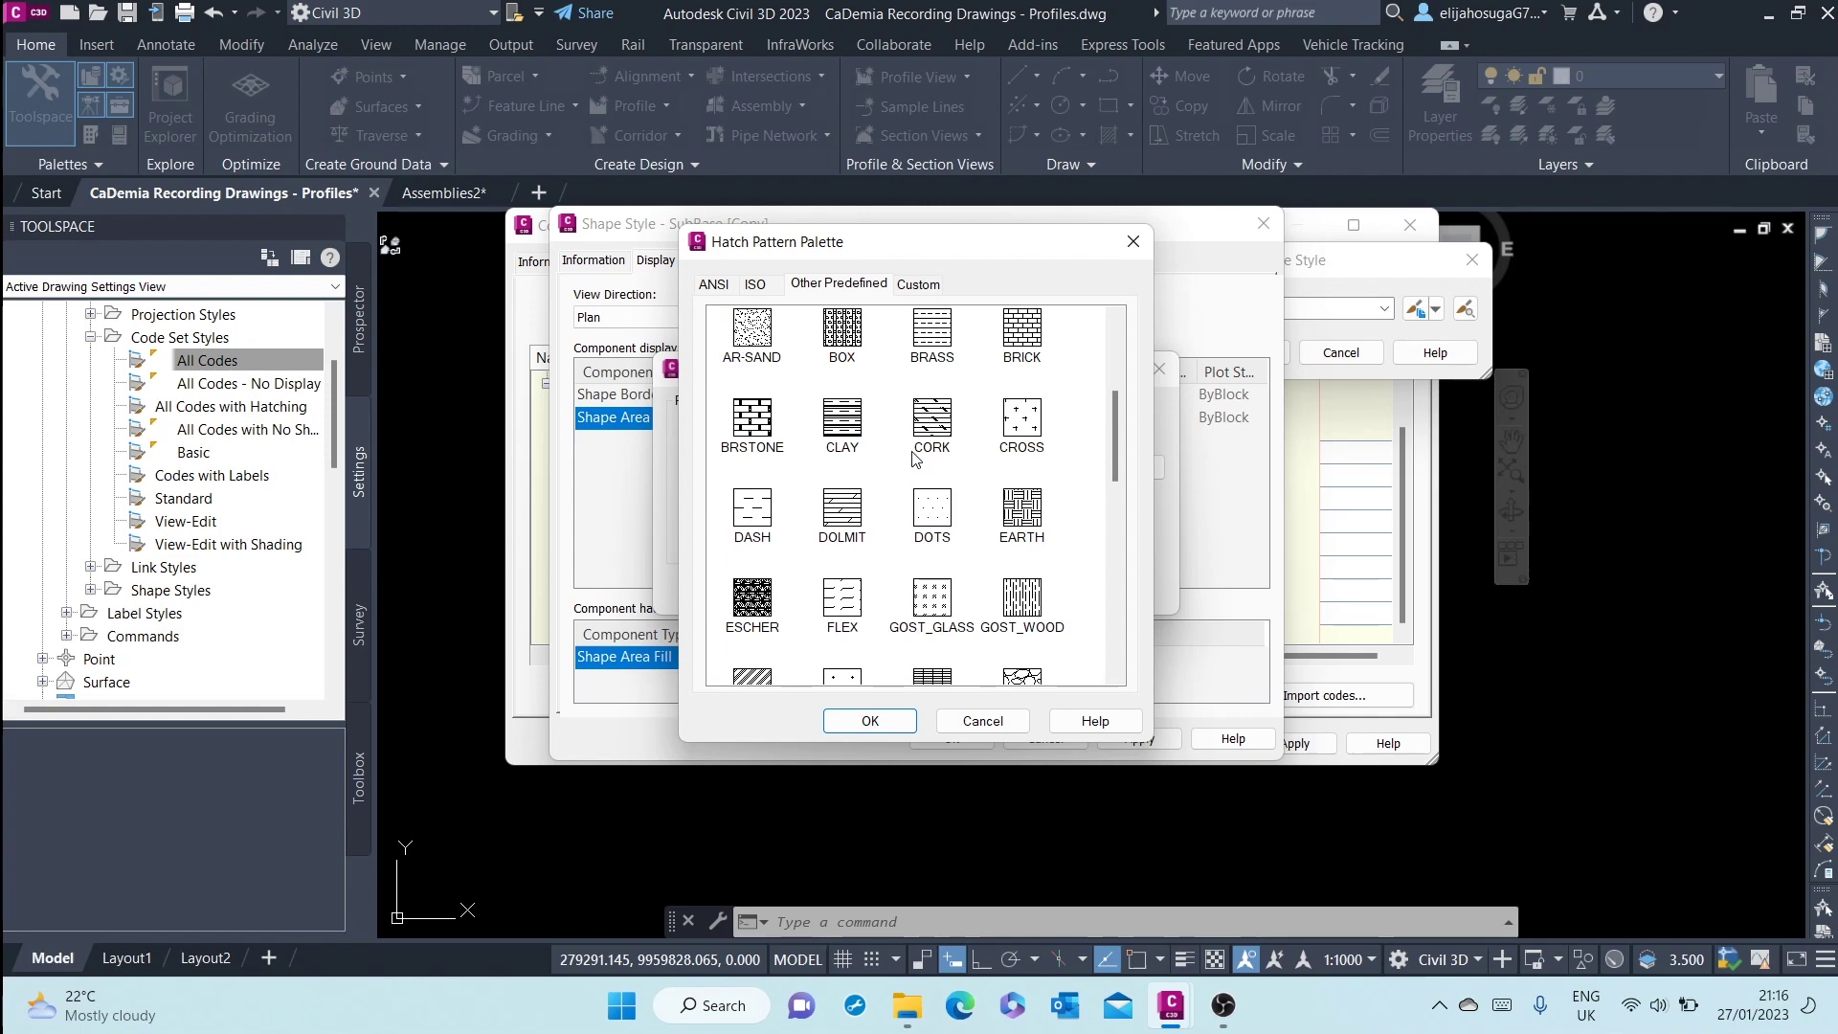
pyautogui.scroll(-2, 916, 460)
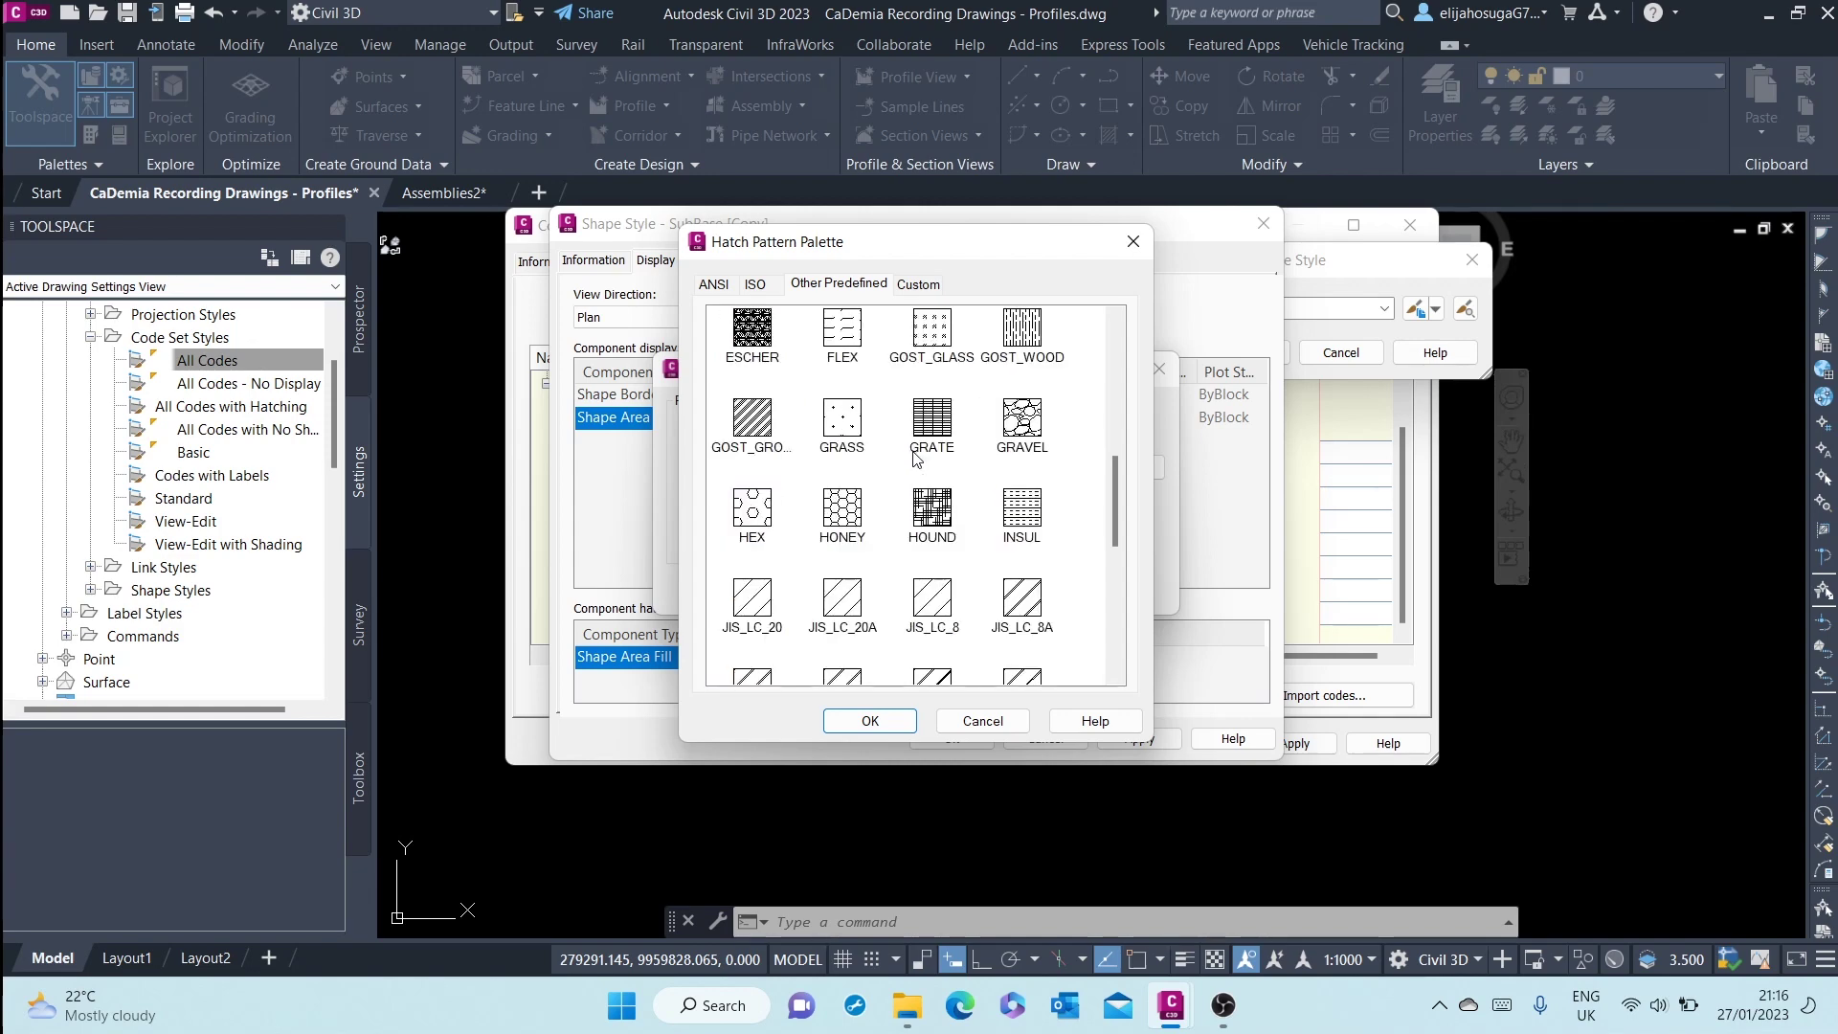
pyautogui.scroll(-3, 916, 459)
pyautogui.scroll(7, 916, 460)
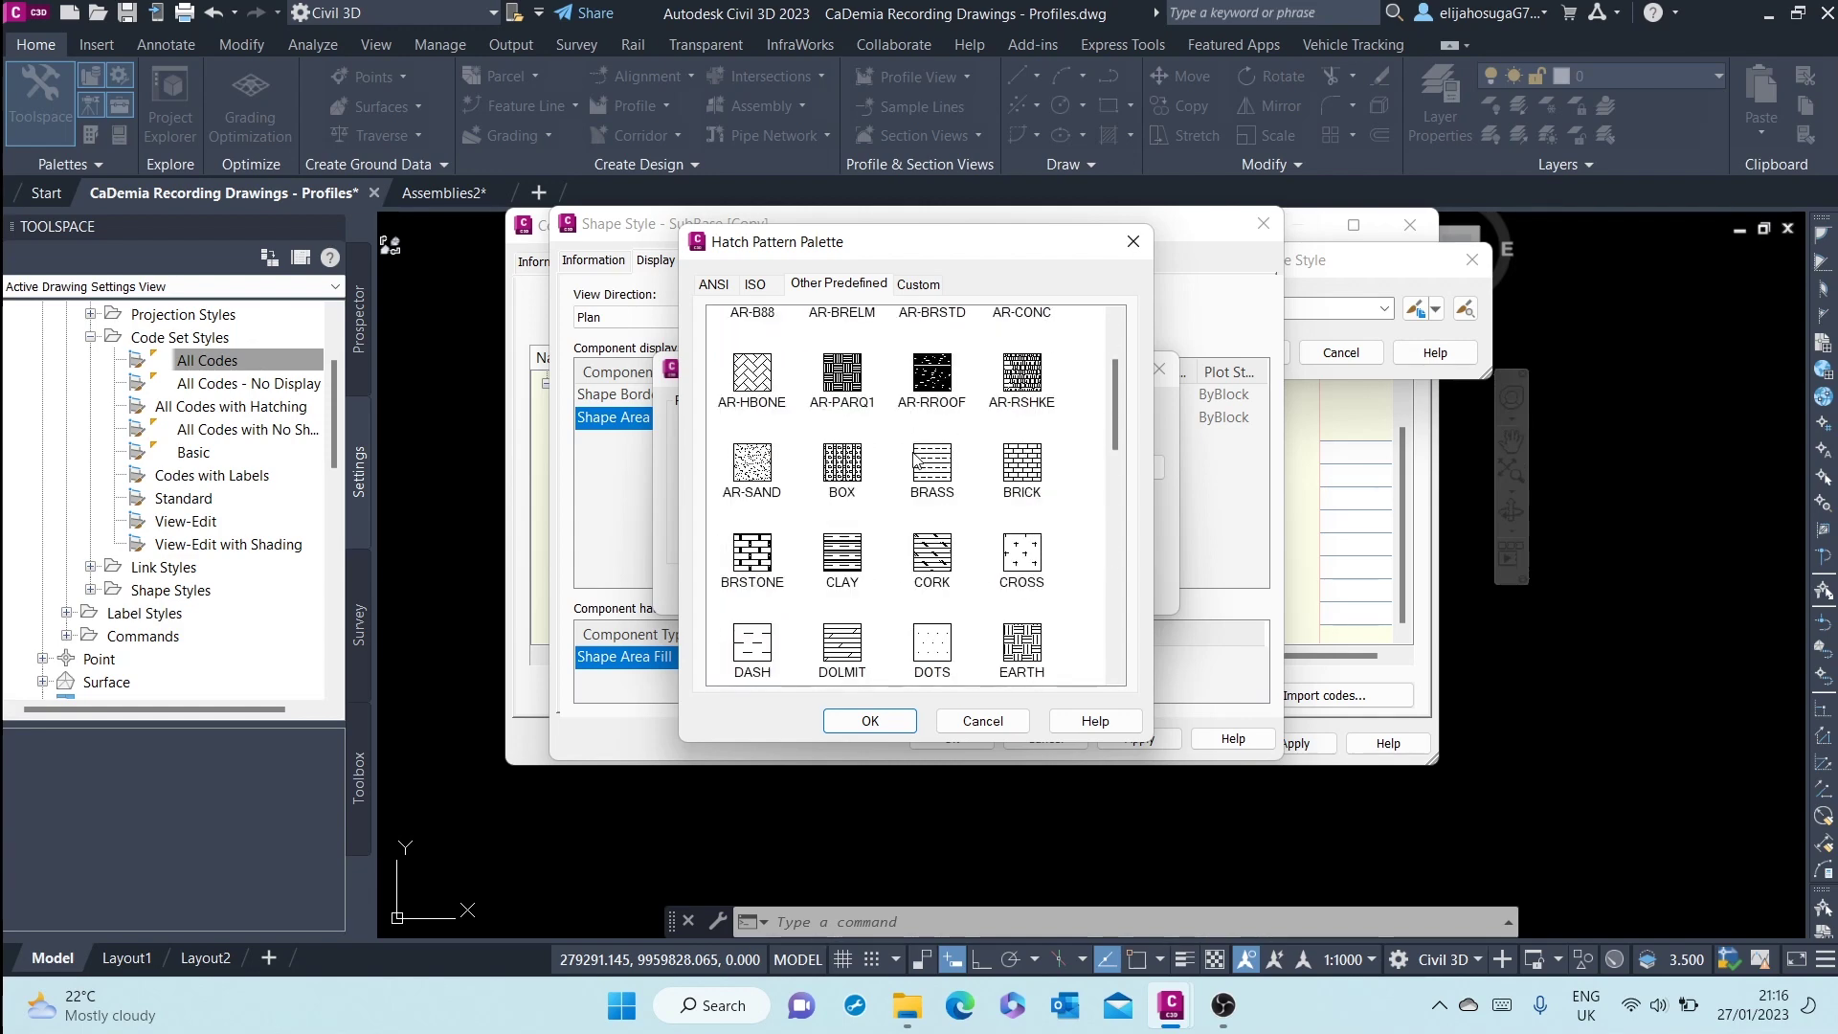
pyautogui.scroll(-1, 917, 459)
pyautogui.scroll(-2, 916, 460)
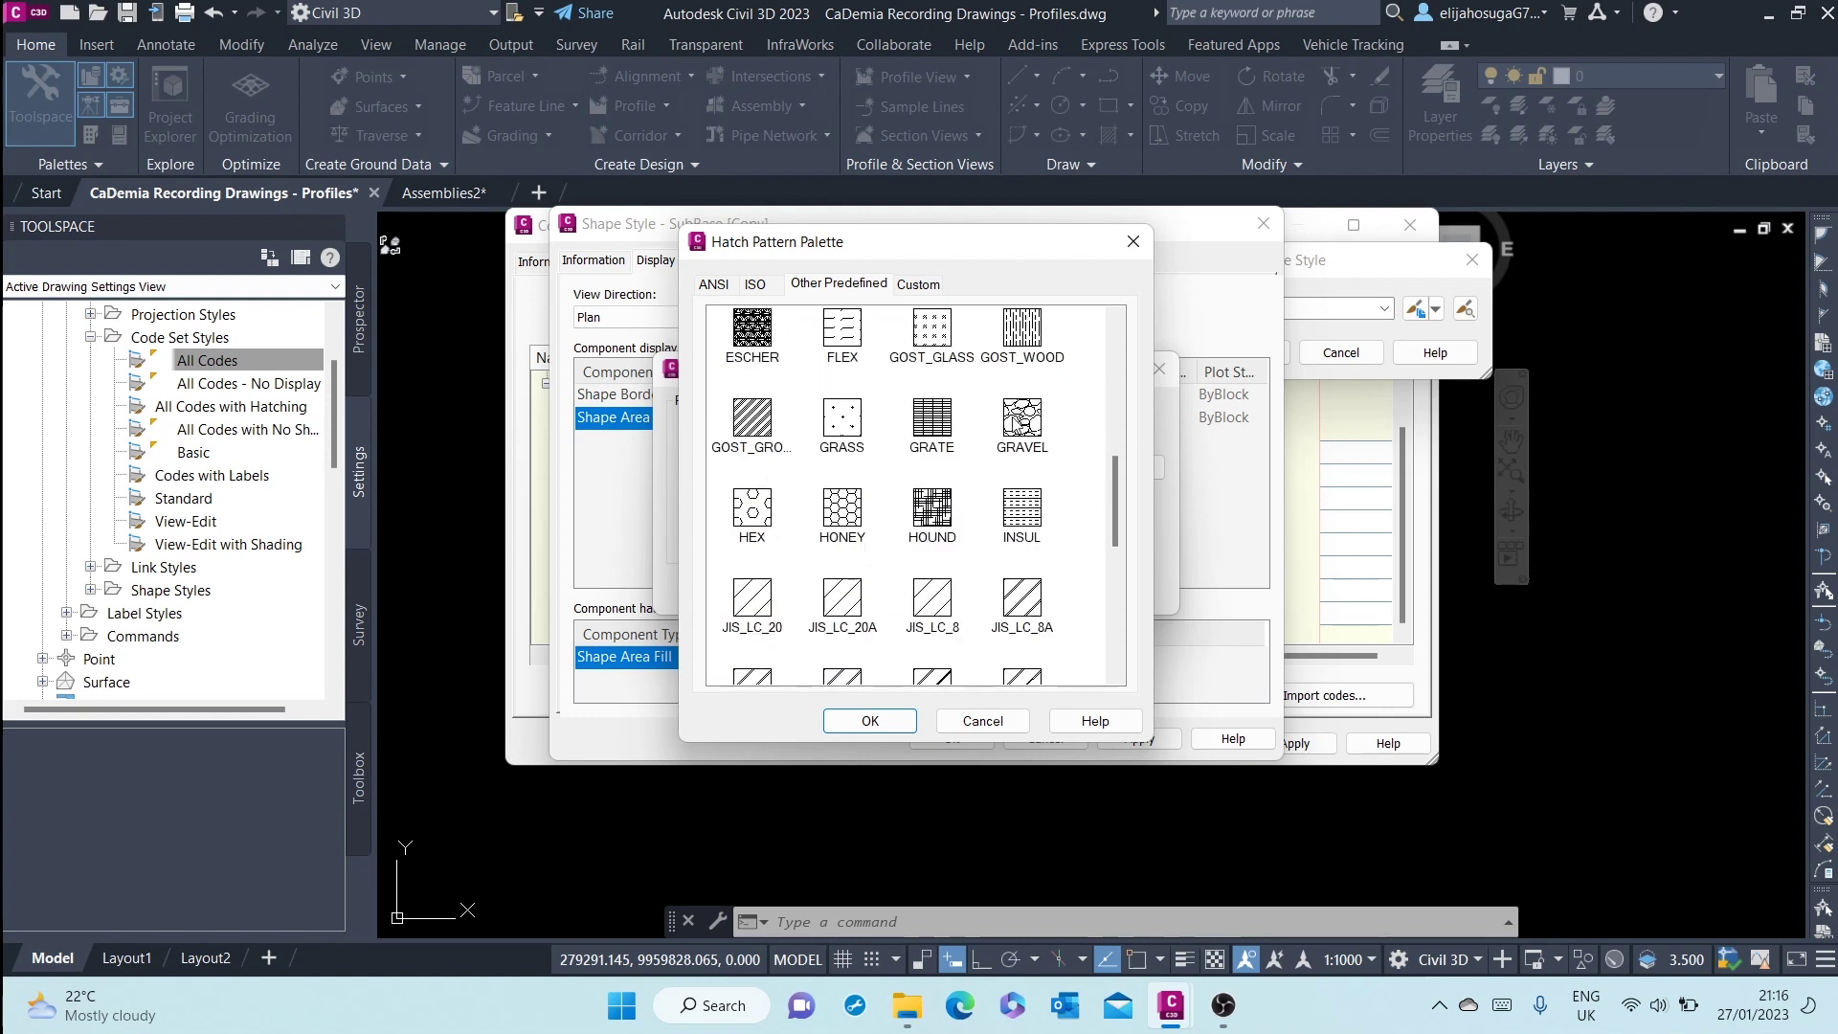
# Choose GRAVEL as the area fill hatch and set its scale to 0.5
pyautogui.click(1010, 431)
pyautogui.click(893, 714)
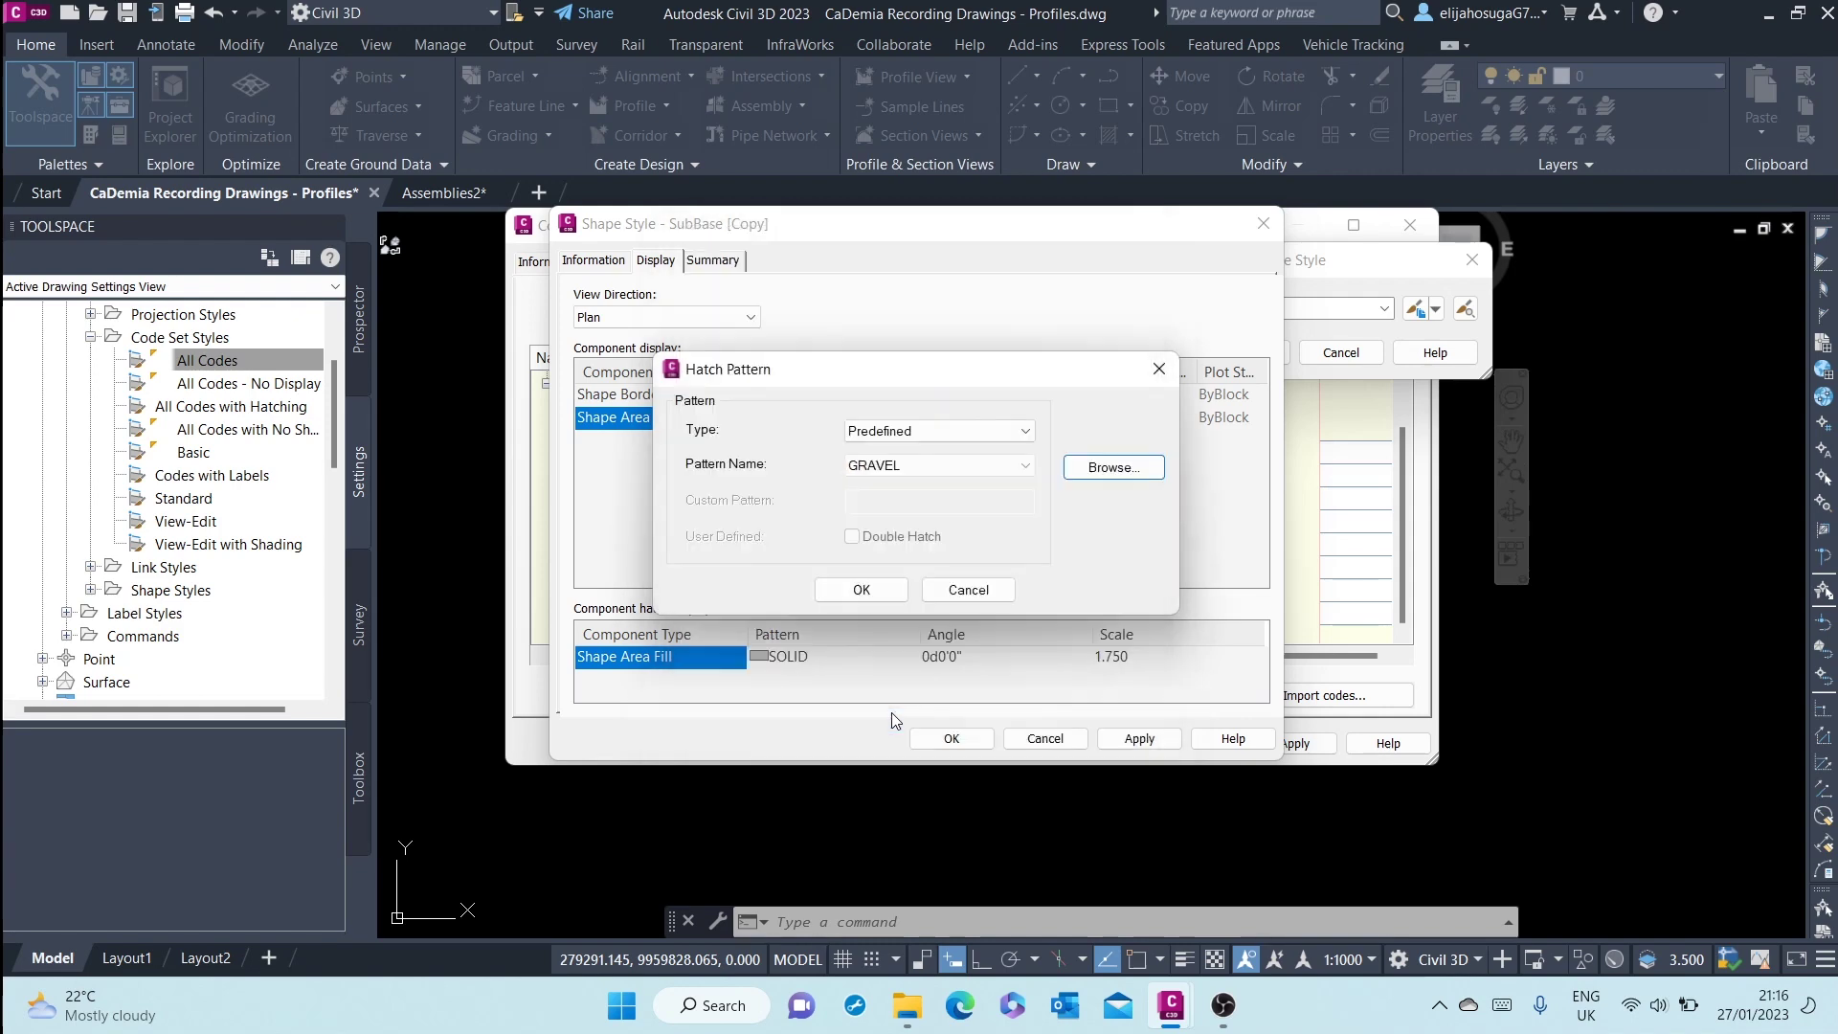
pyautogui.click(862, 590)
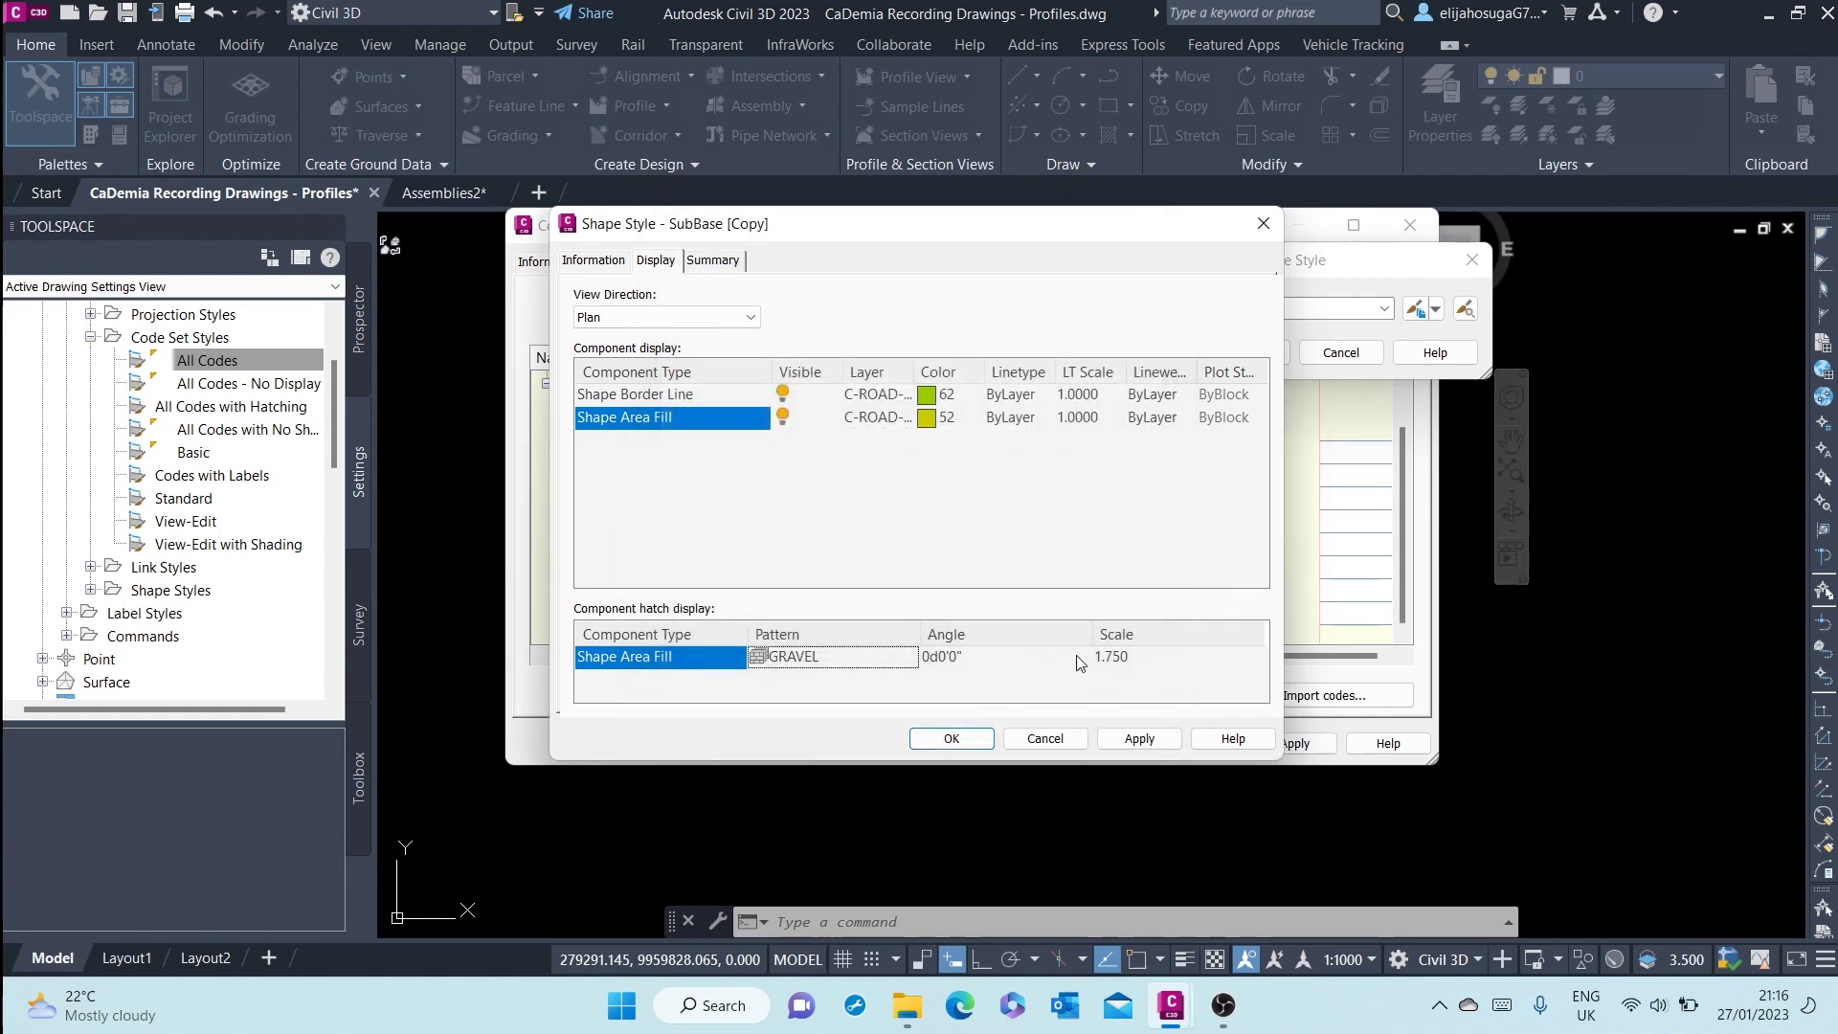
pyautogui.click(1138, 658)
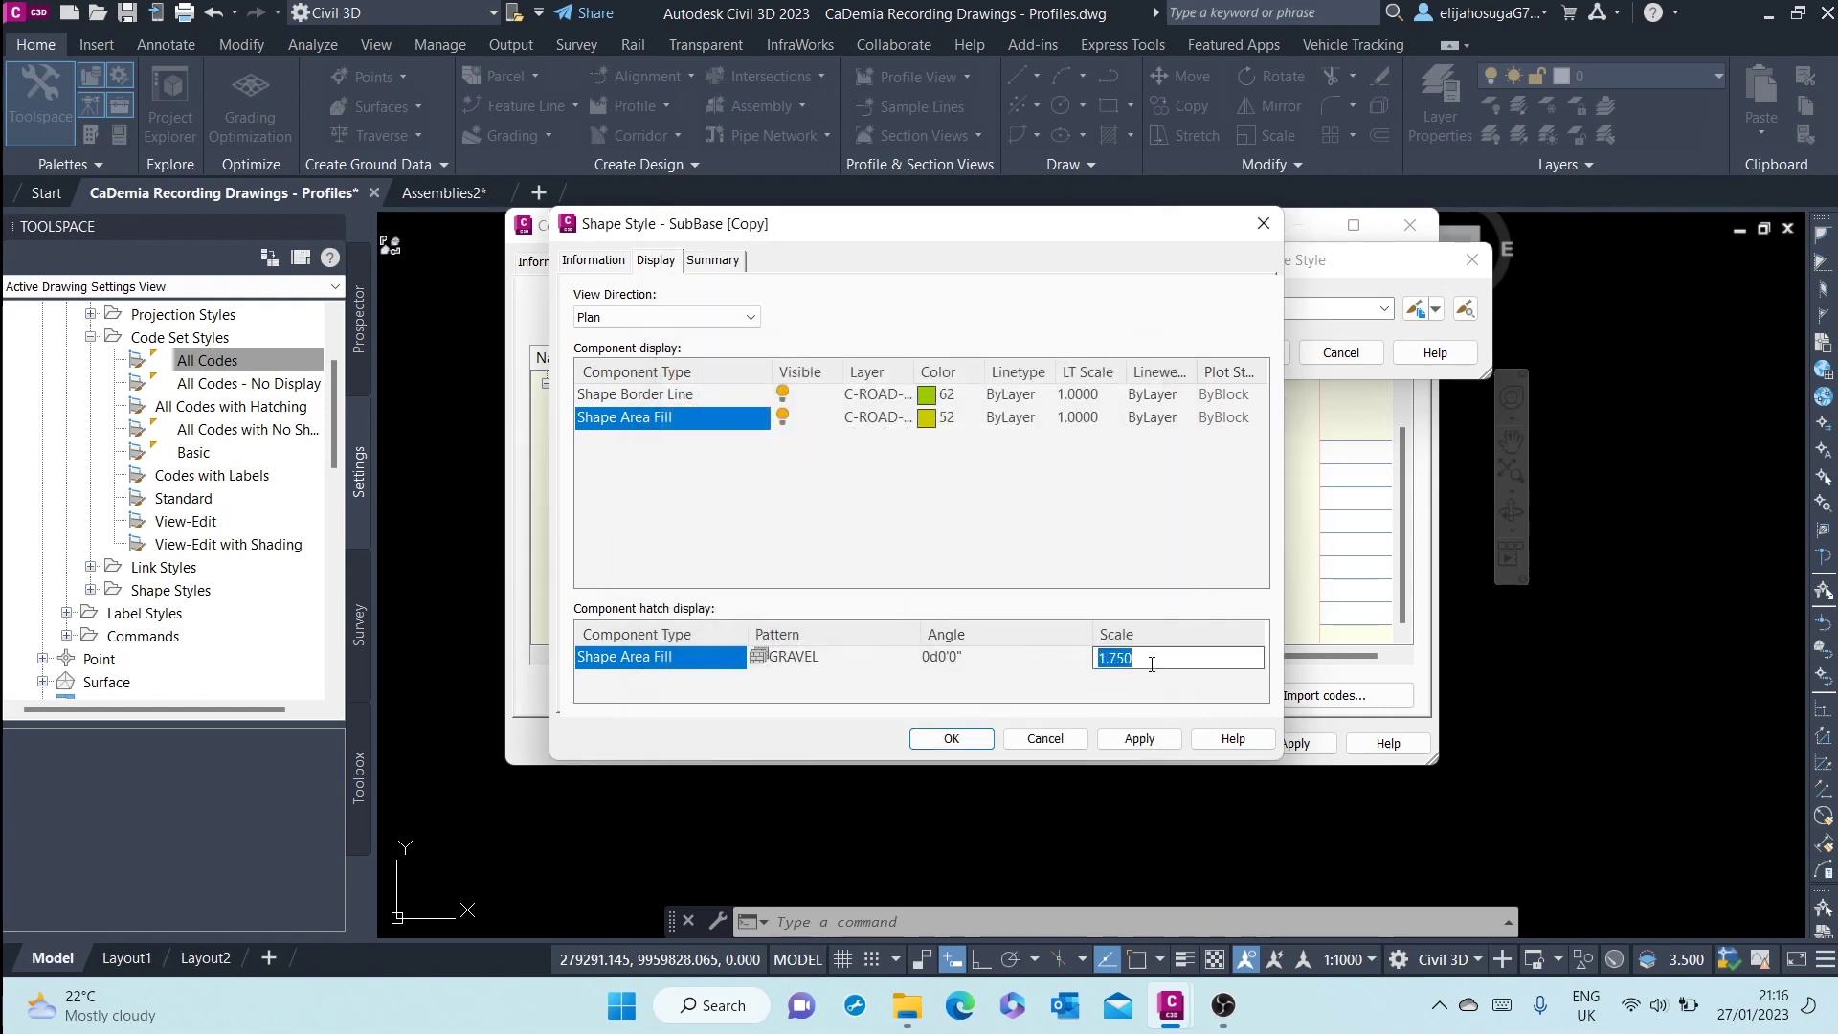
pyautogui.write('1')
# Save the gravel sub-base style at 0.5 hatch scale and make a copy of it
pyautogui.click(1139, 740)
pyautogui.click(951, 739)
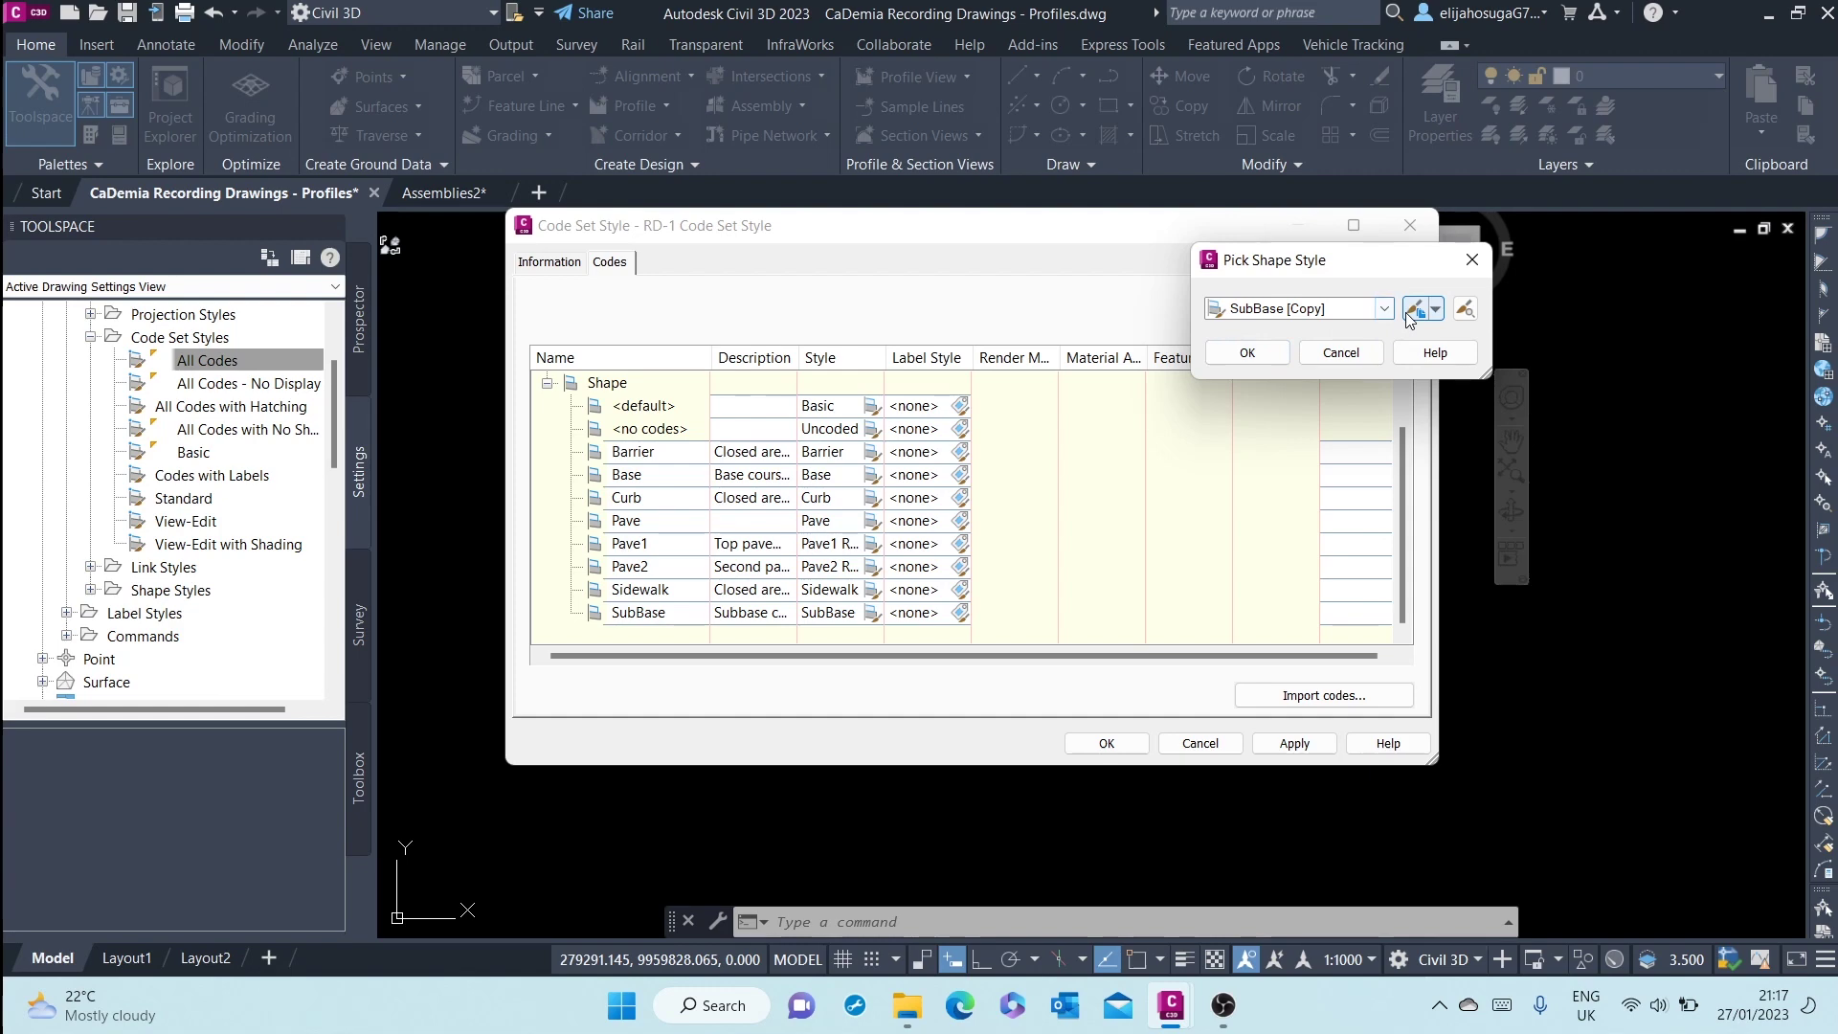
pyautogui.click(1436, 309)
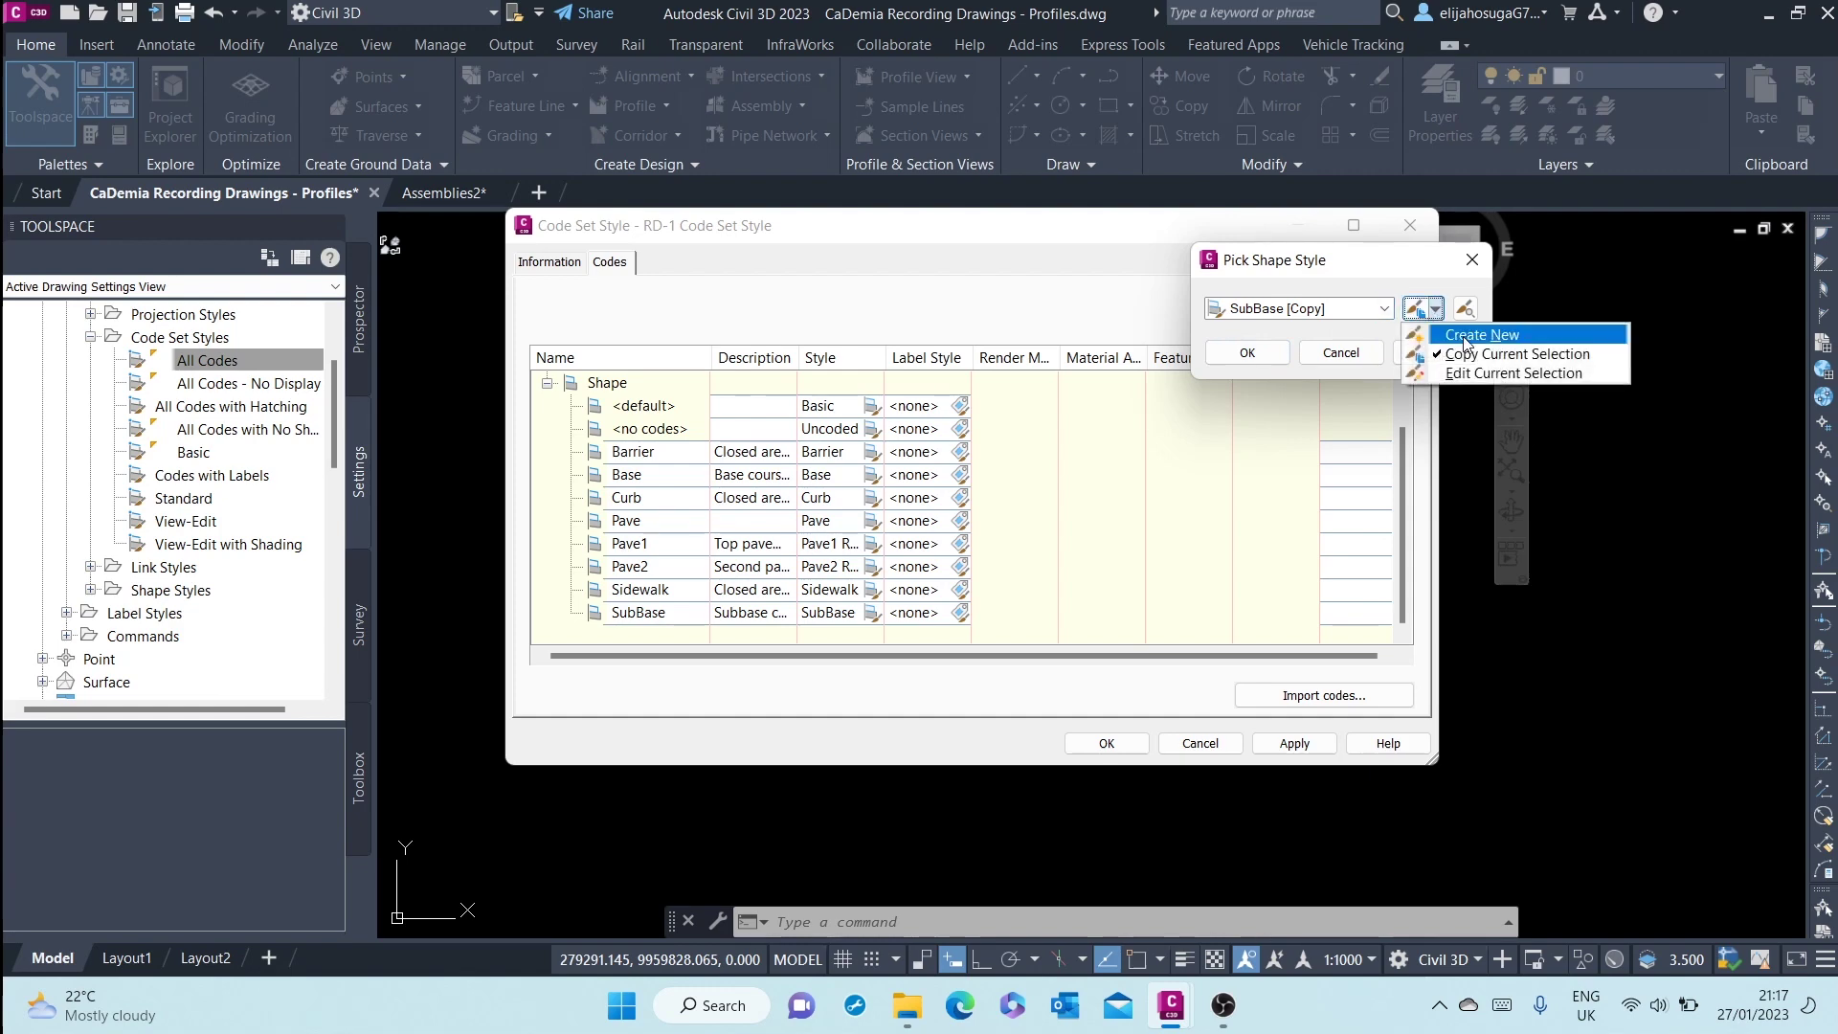
pyautogui.click(1414, 313)
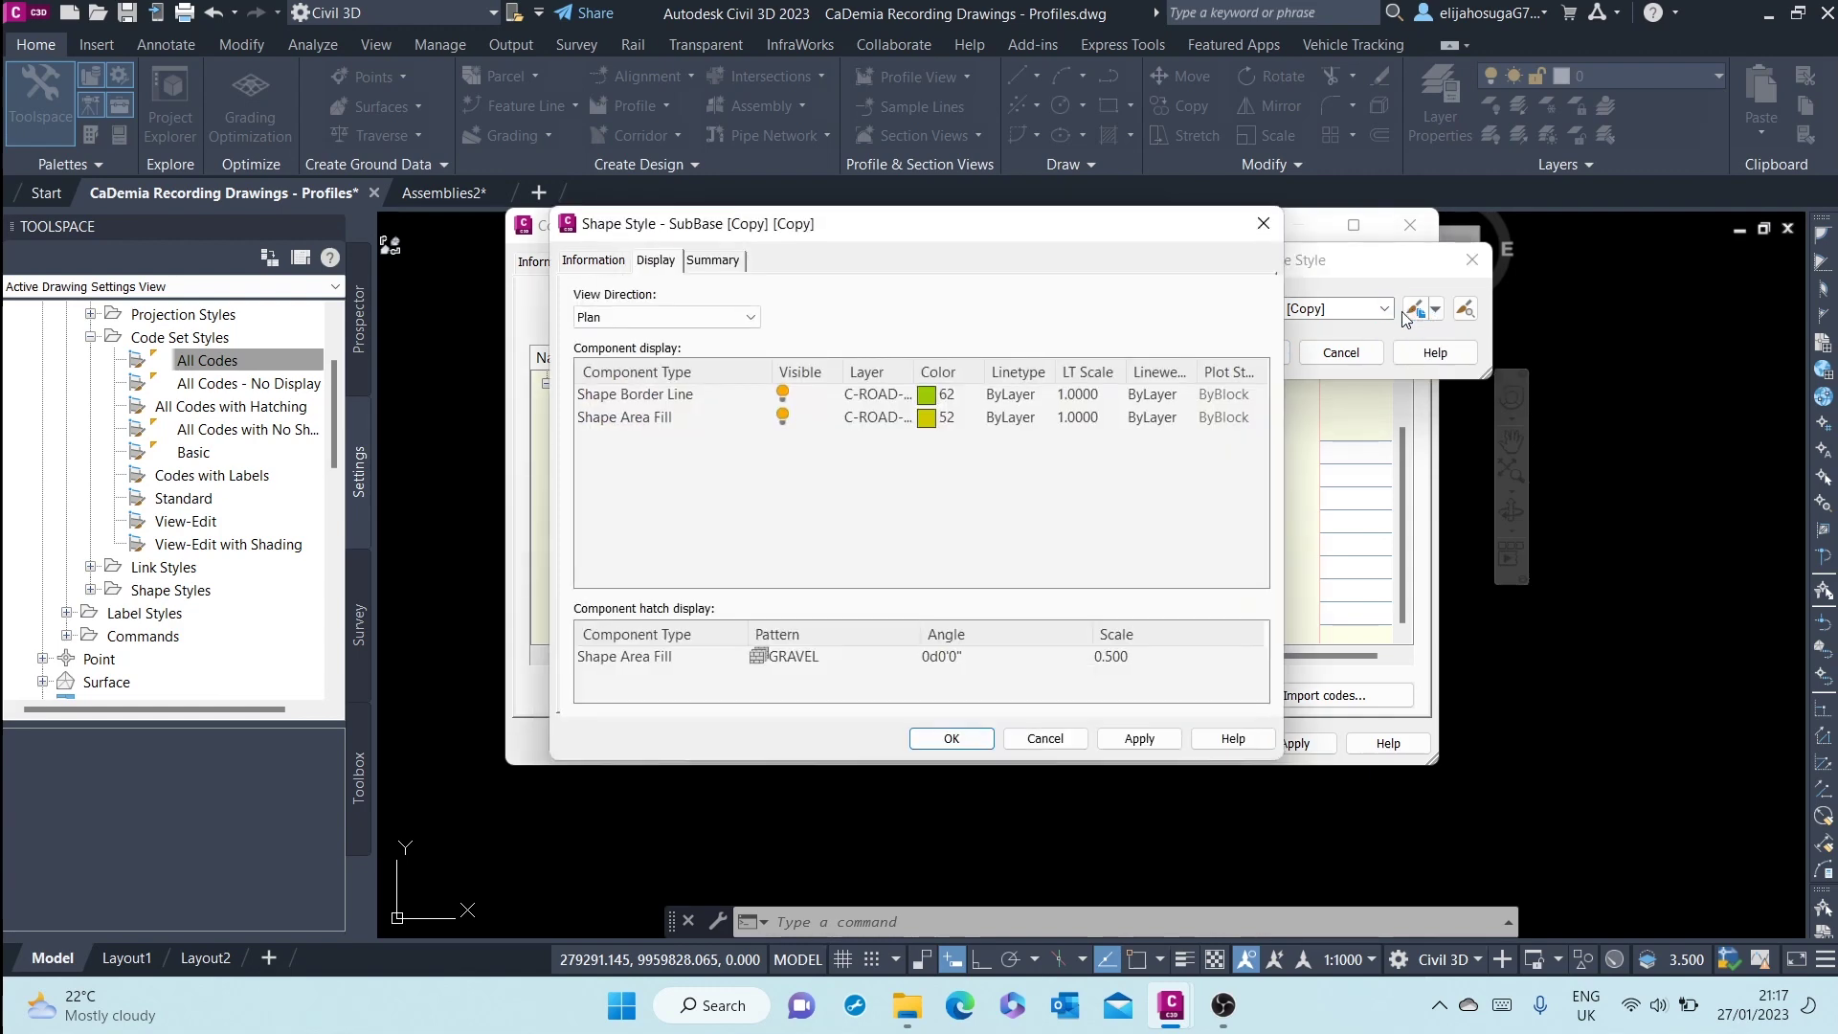
# Rename the copied shape style to SubBase Rd-1, save it, and assign it to SubBase
pyautogui.click(594, 260)
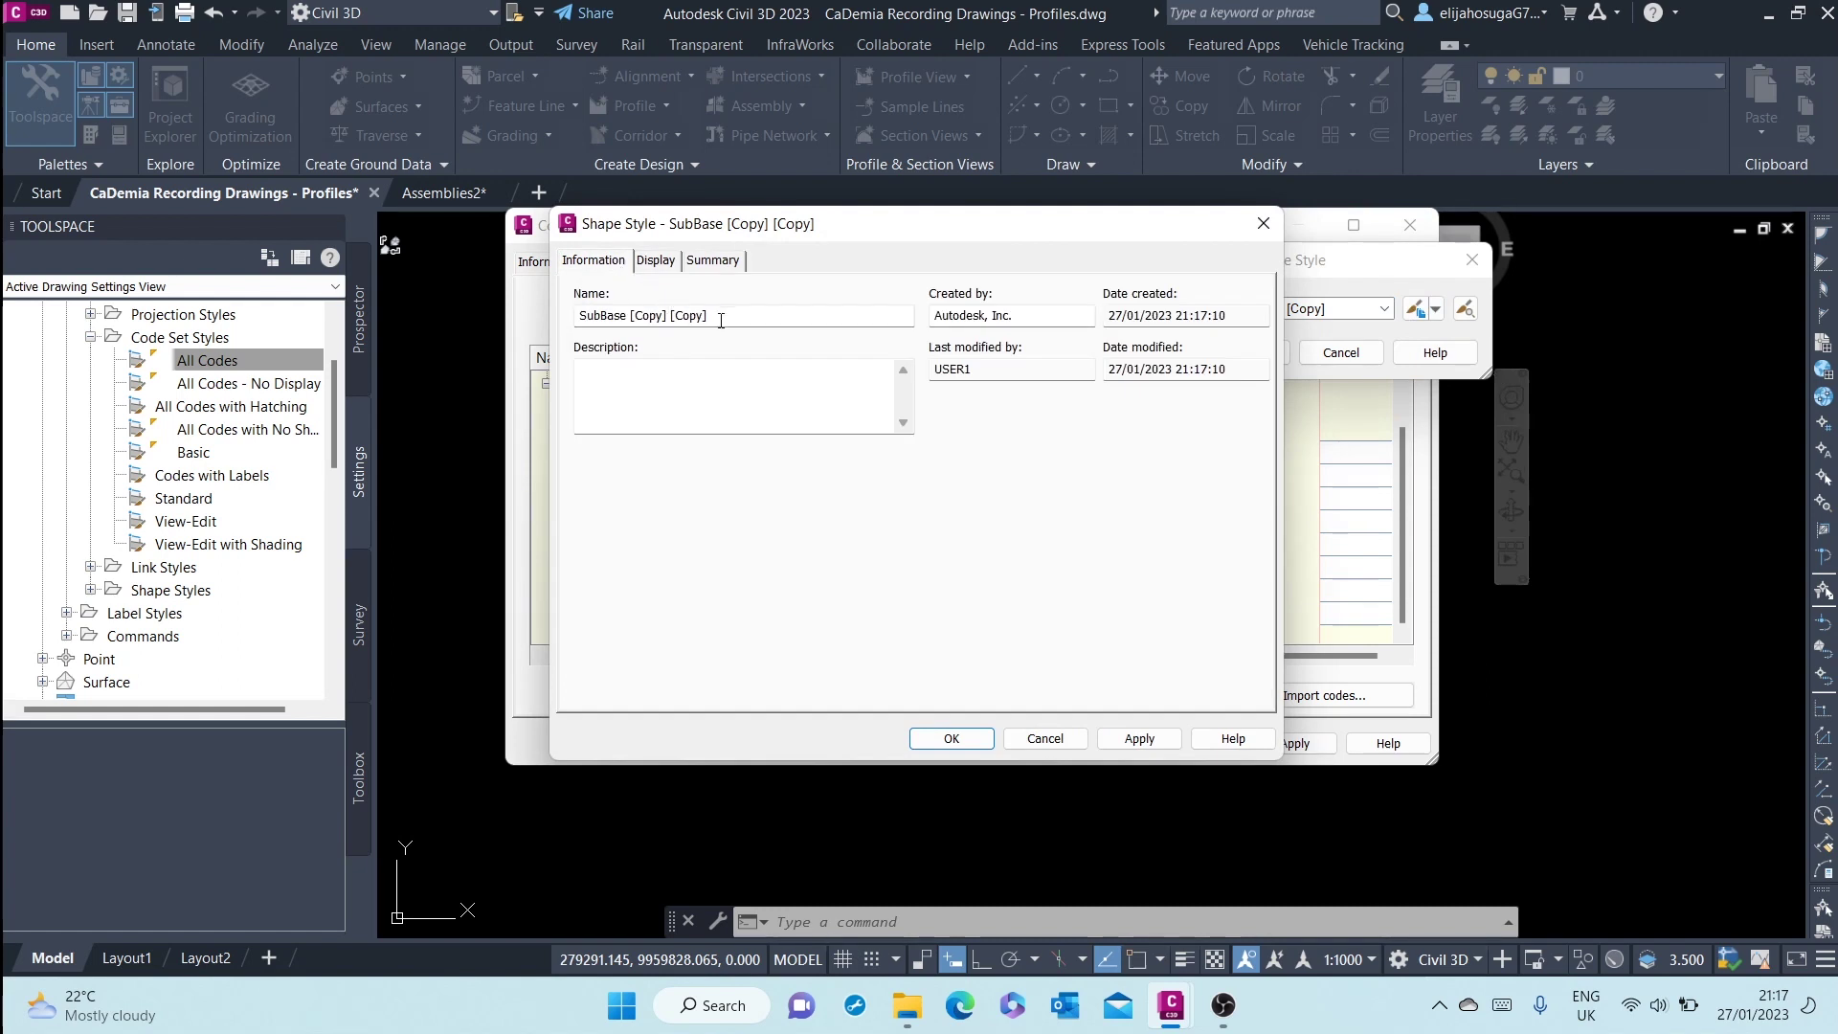
pyautogui.moveTo(721, 320); pyautogui.dragTo(639, 316)
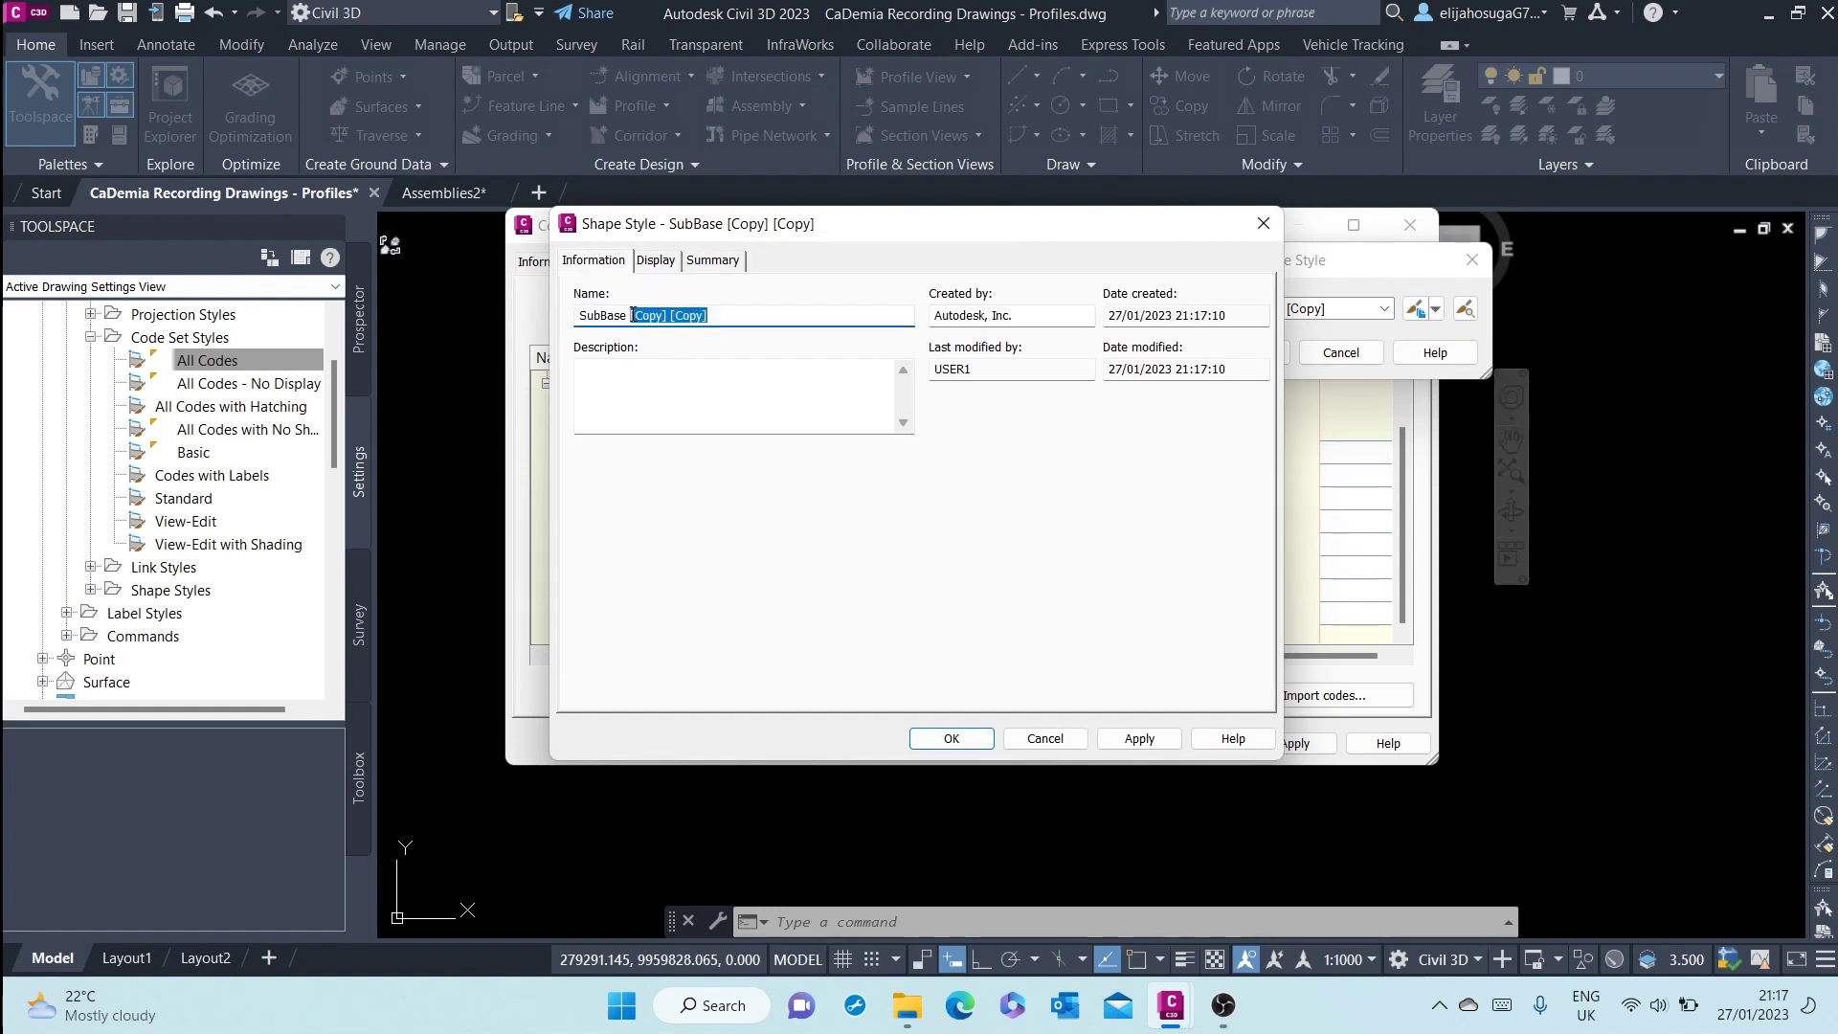
pyautogui.write('Rd-1')
pyautogui.click(1159, 736)
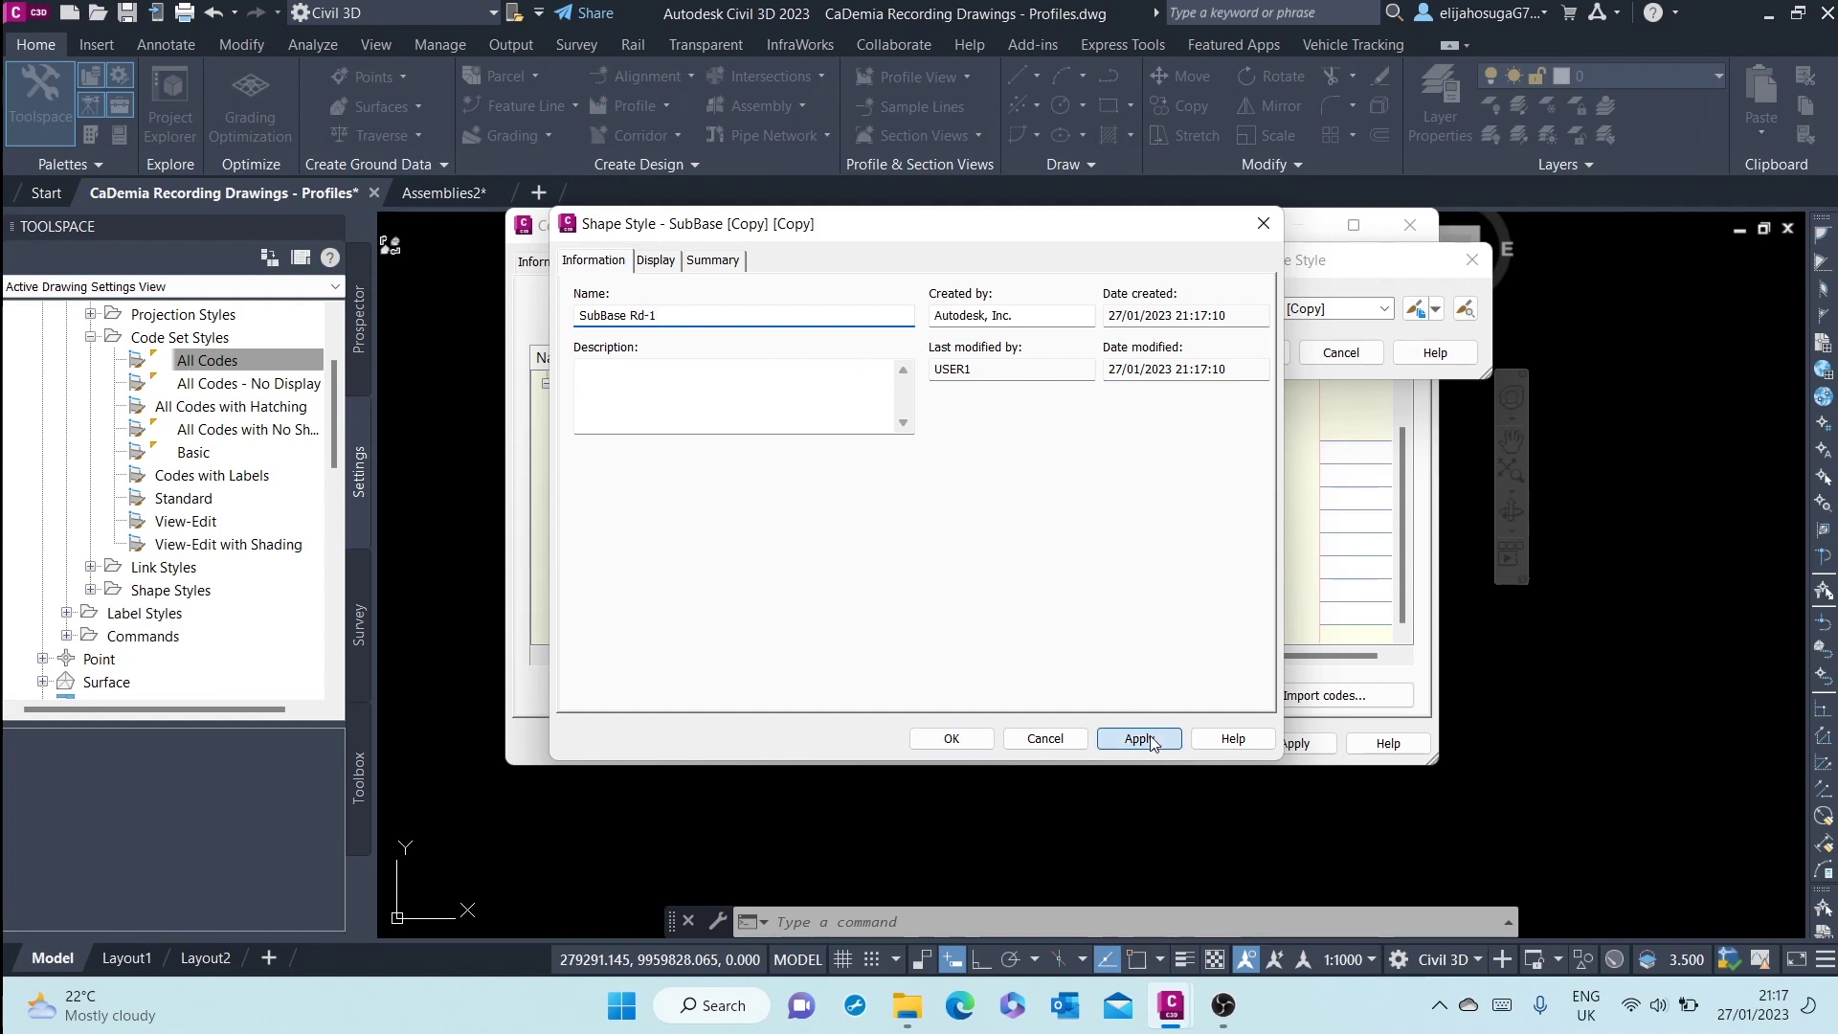
pyautogui.click(963, 736)
pyautogui.click(1247, 354)
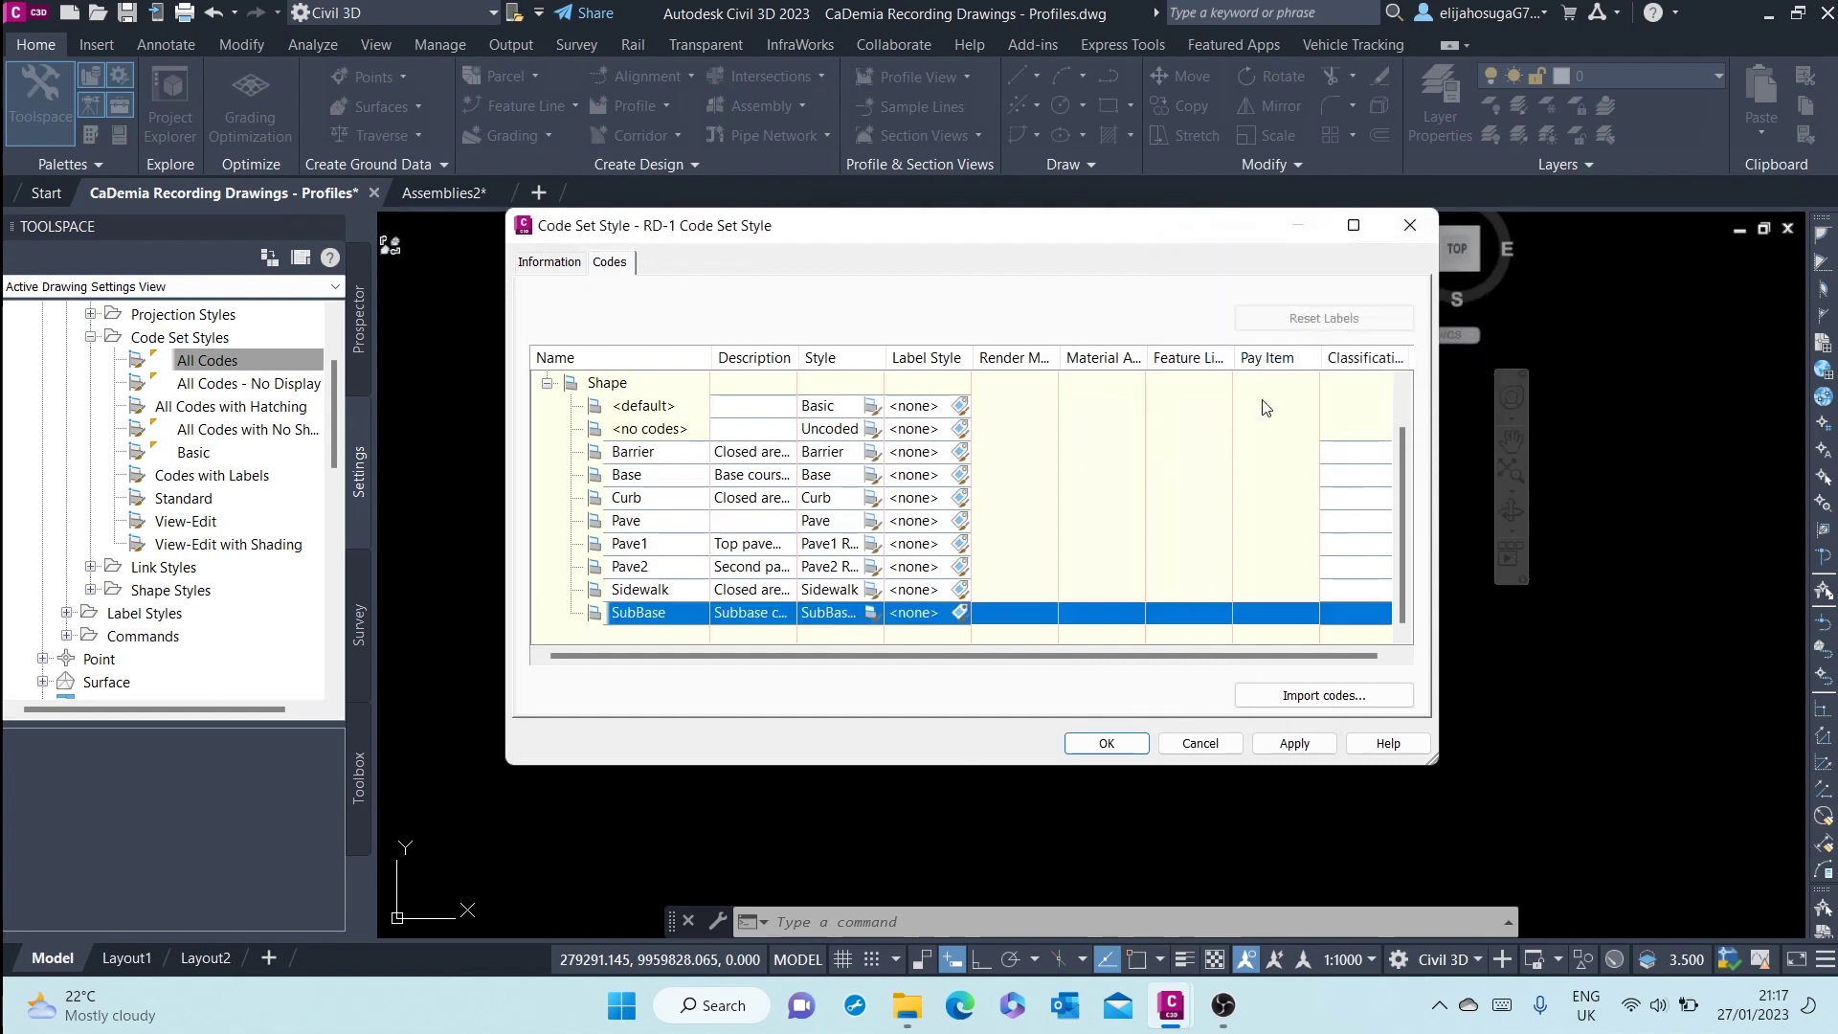
# Apply the code set changes and copy the Base shape style as Base Rd-1
pyautogui.click(1266, 740)
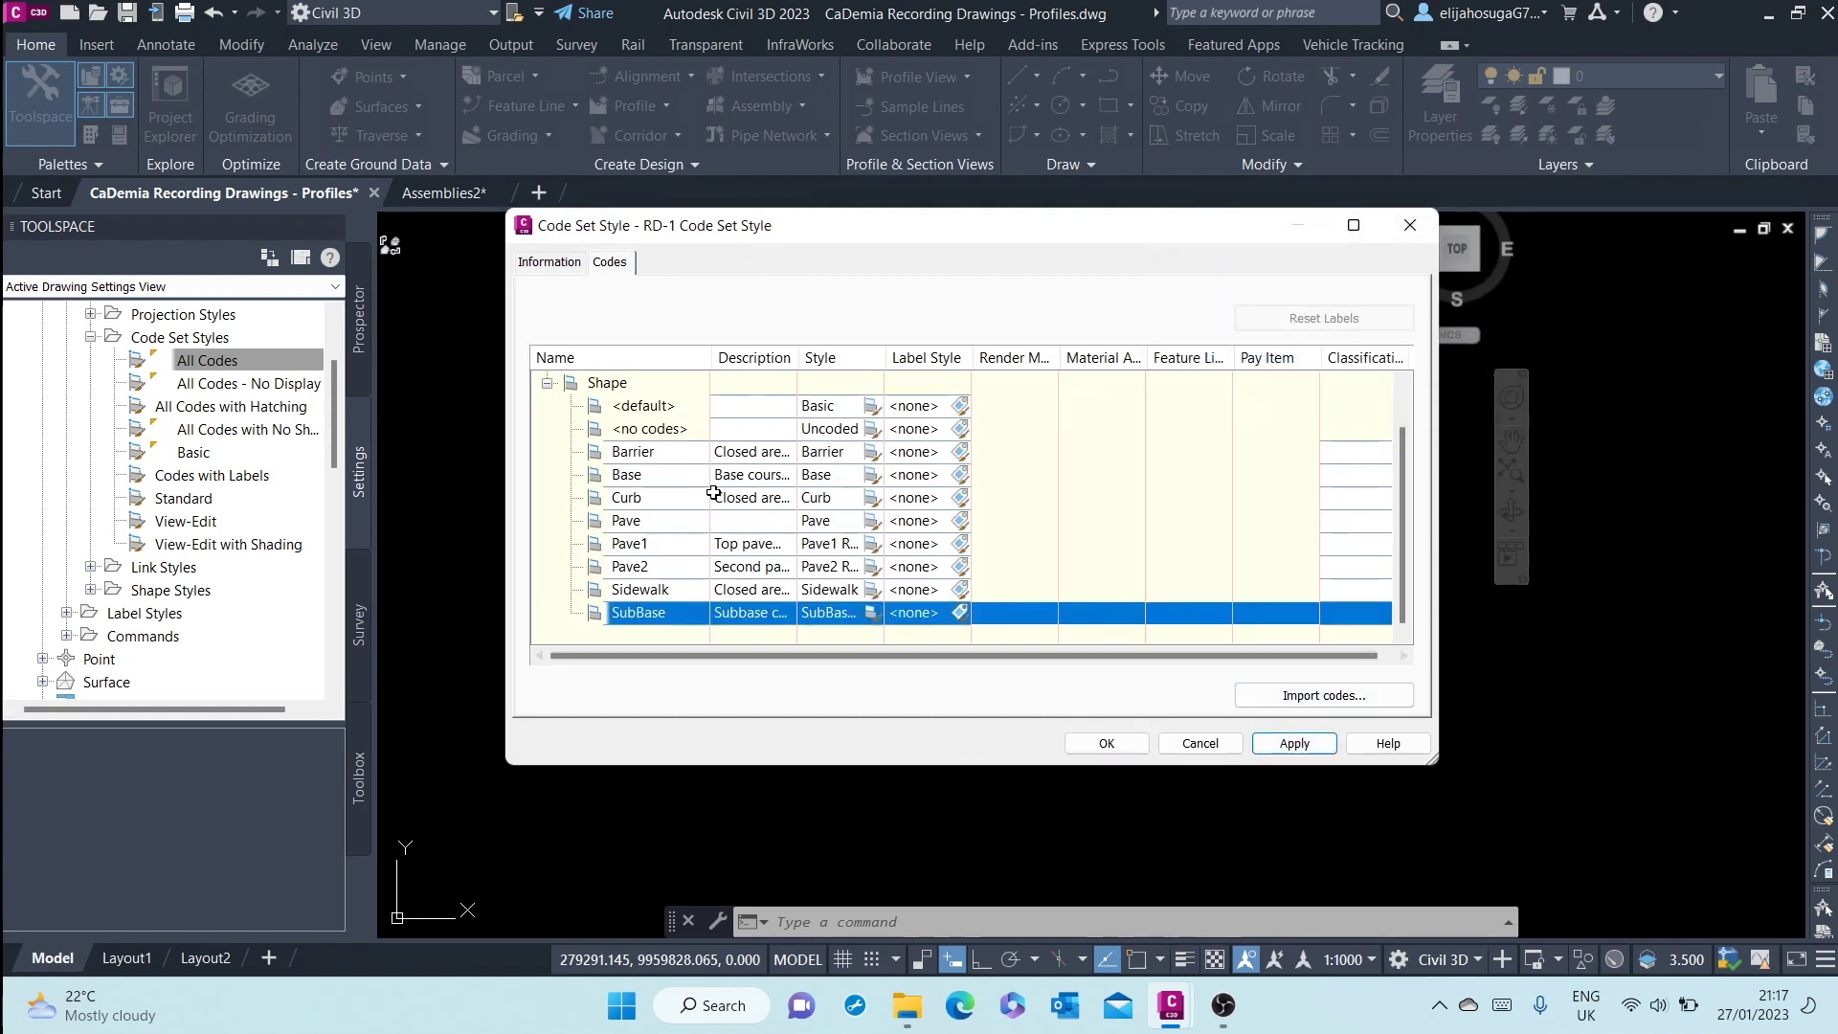
pyautogui.click(872, 476)
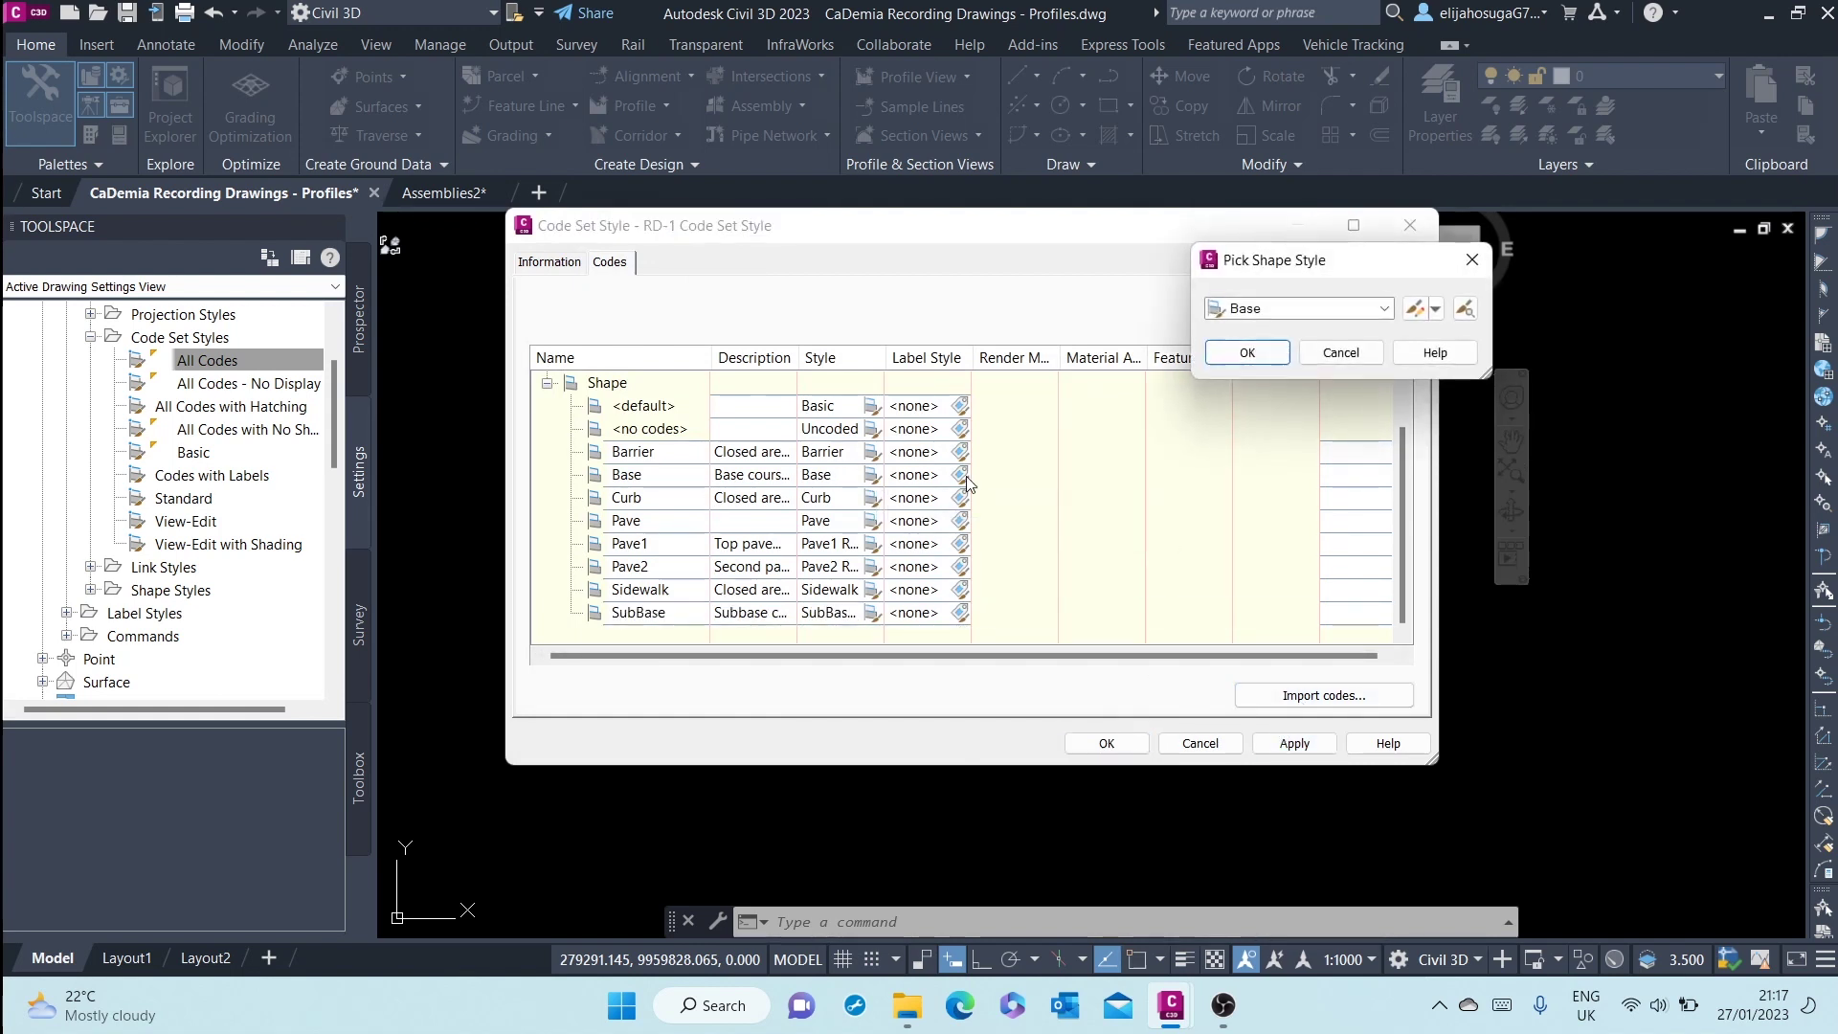
pyautogui.click(1436, 309)
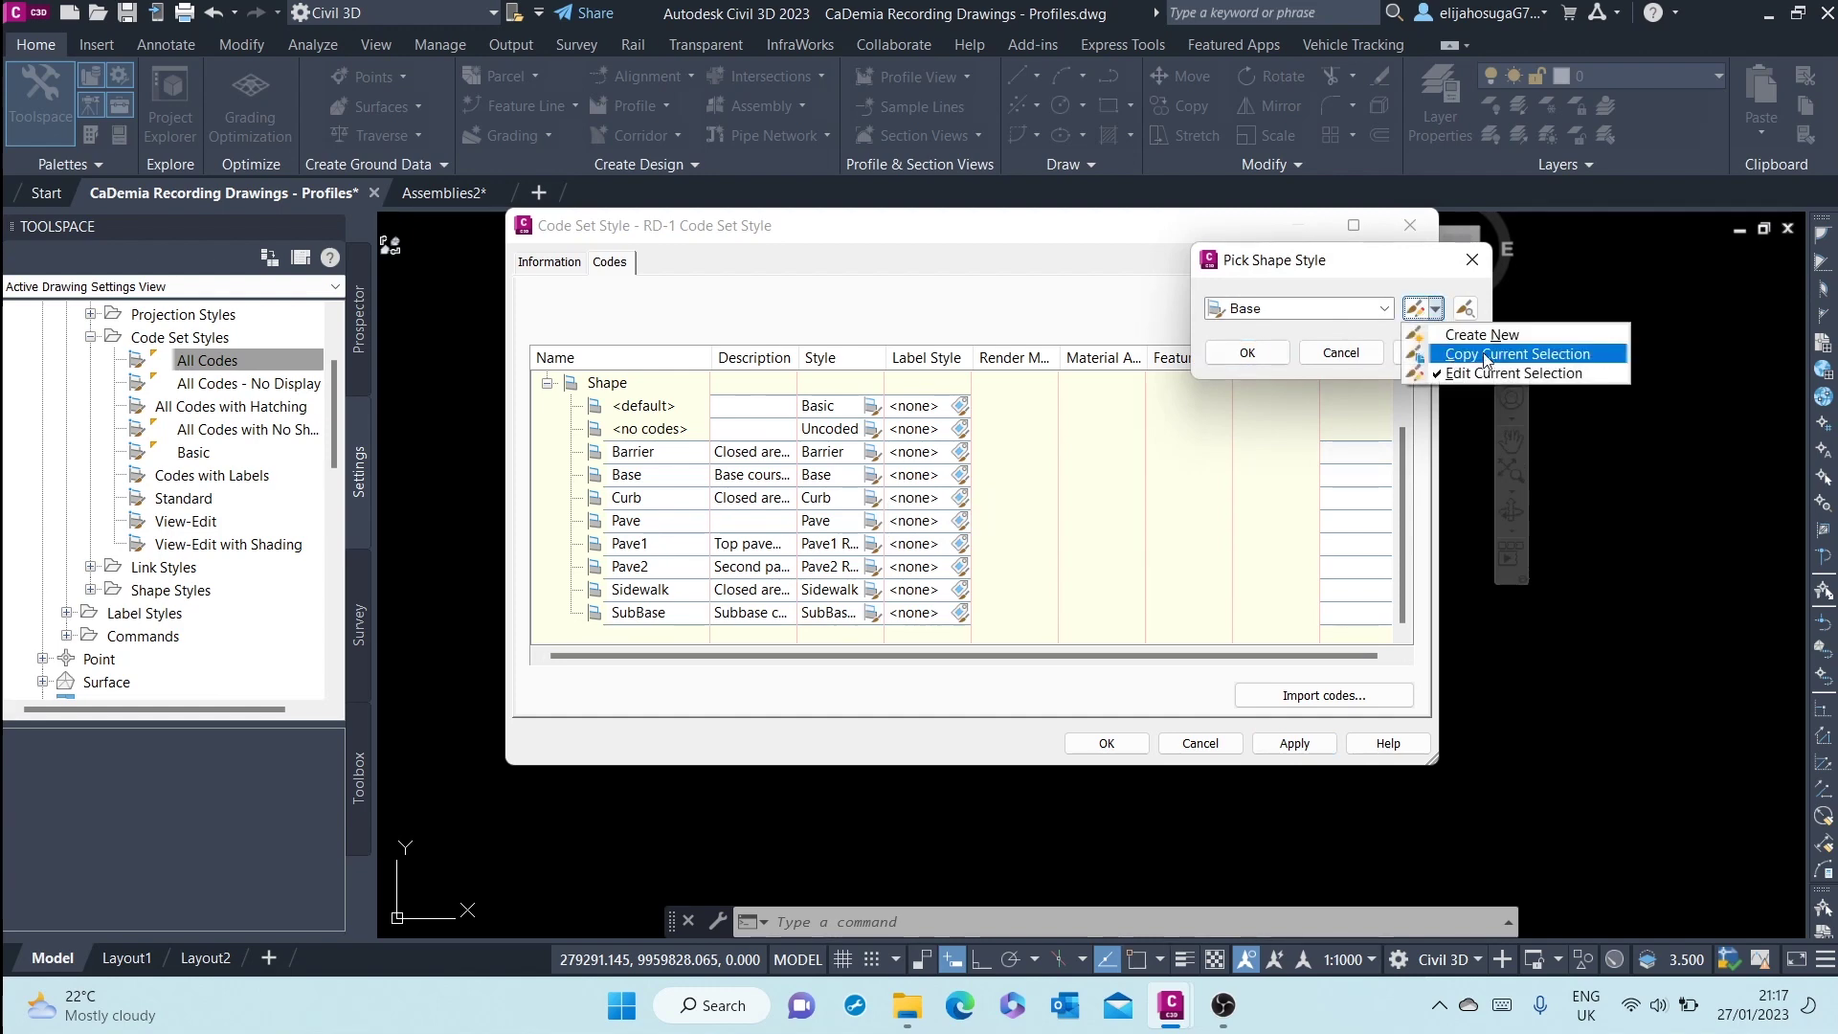
pyautogui.click(1484, 356)
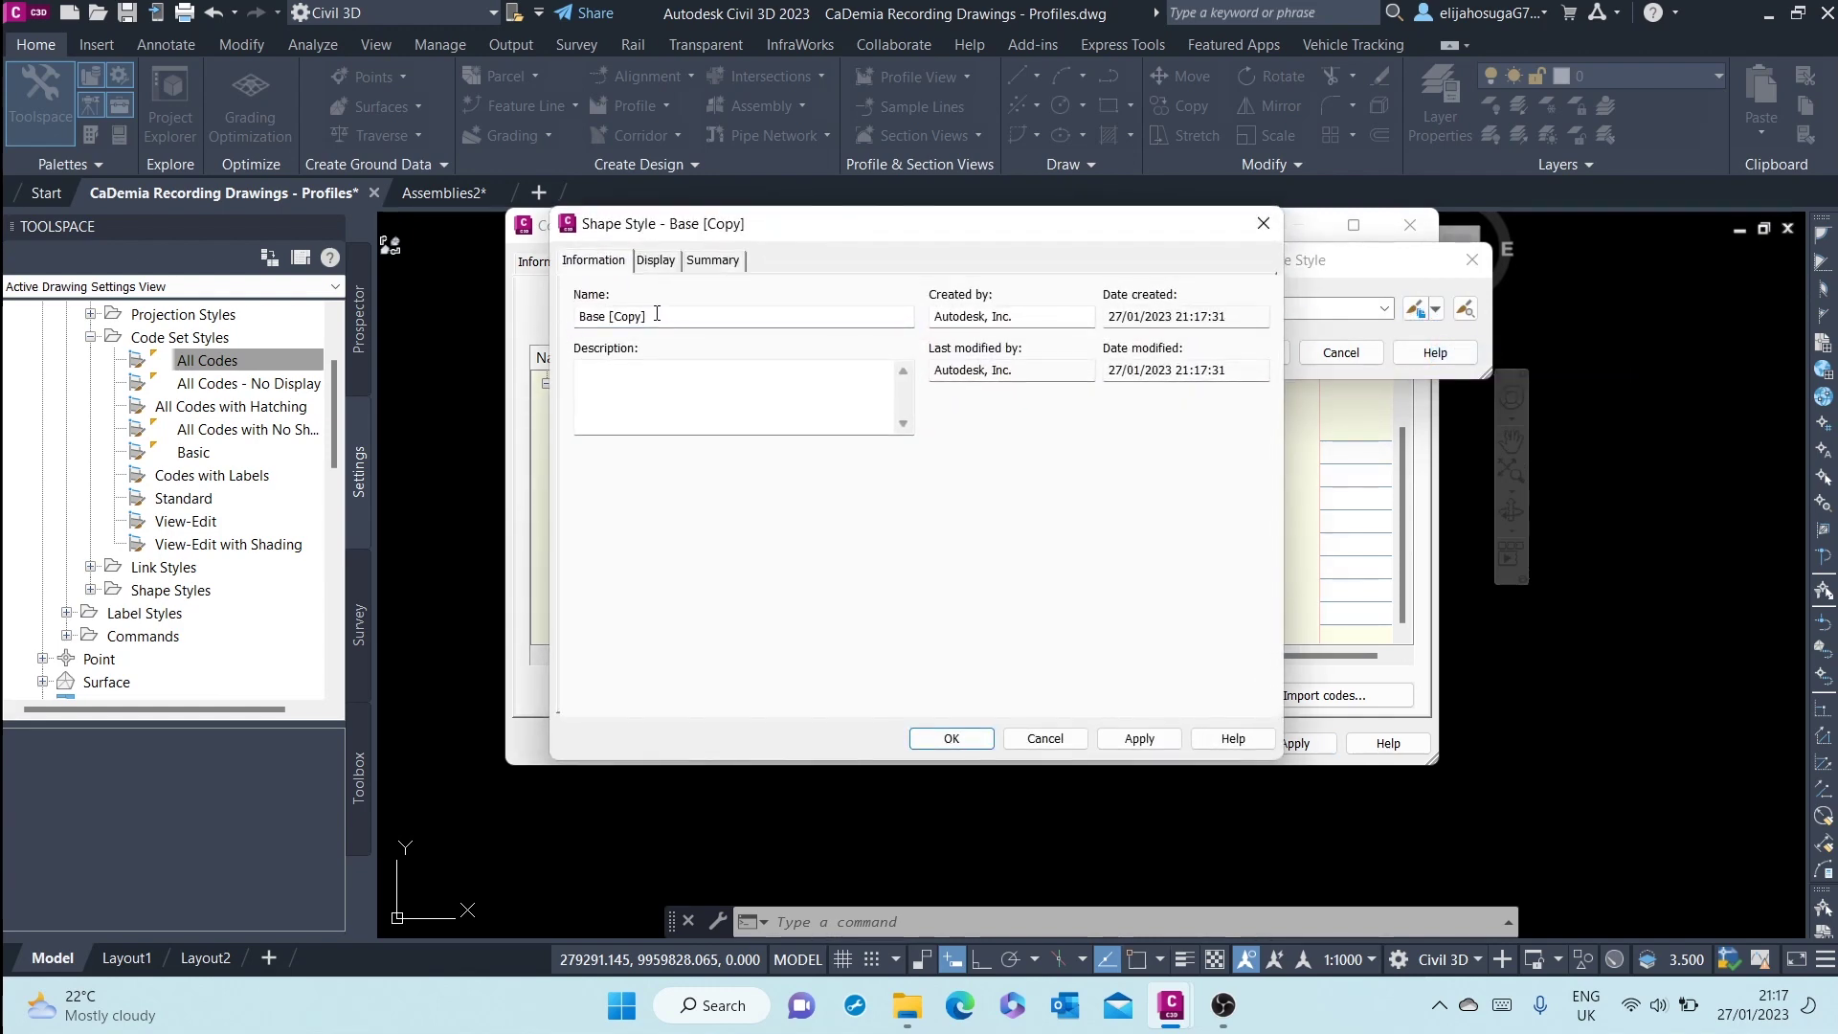
pyautogui.moveTo(657, 314); pyautogui.dragTo(627, 317)
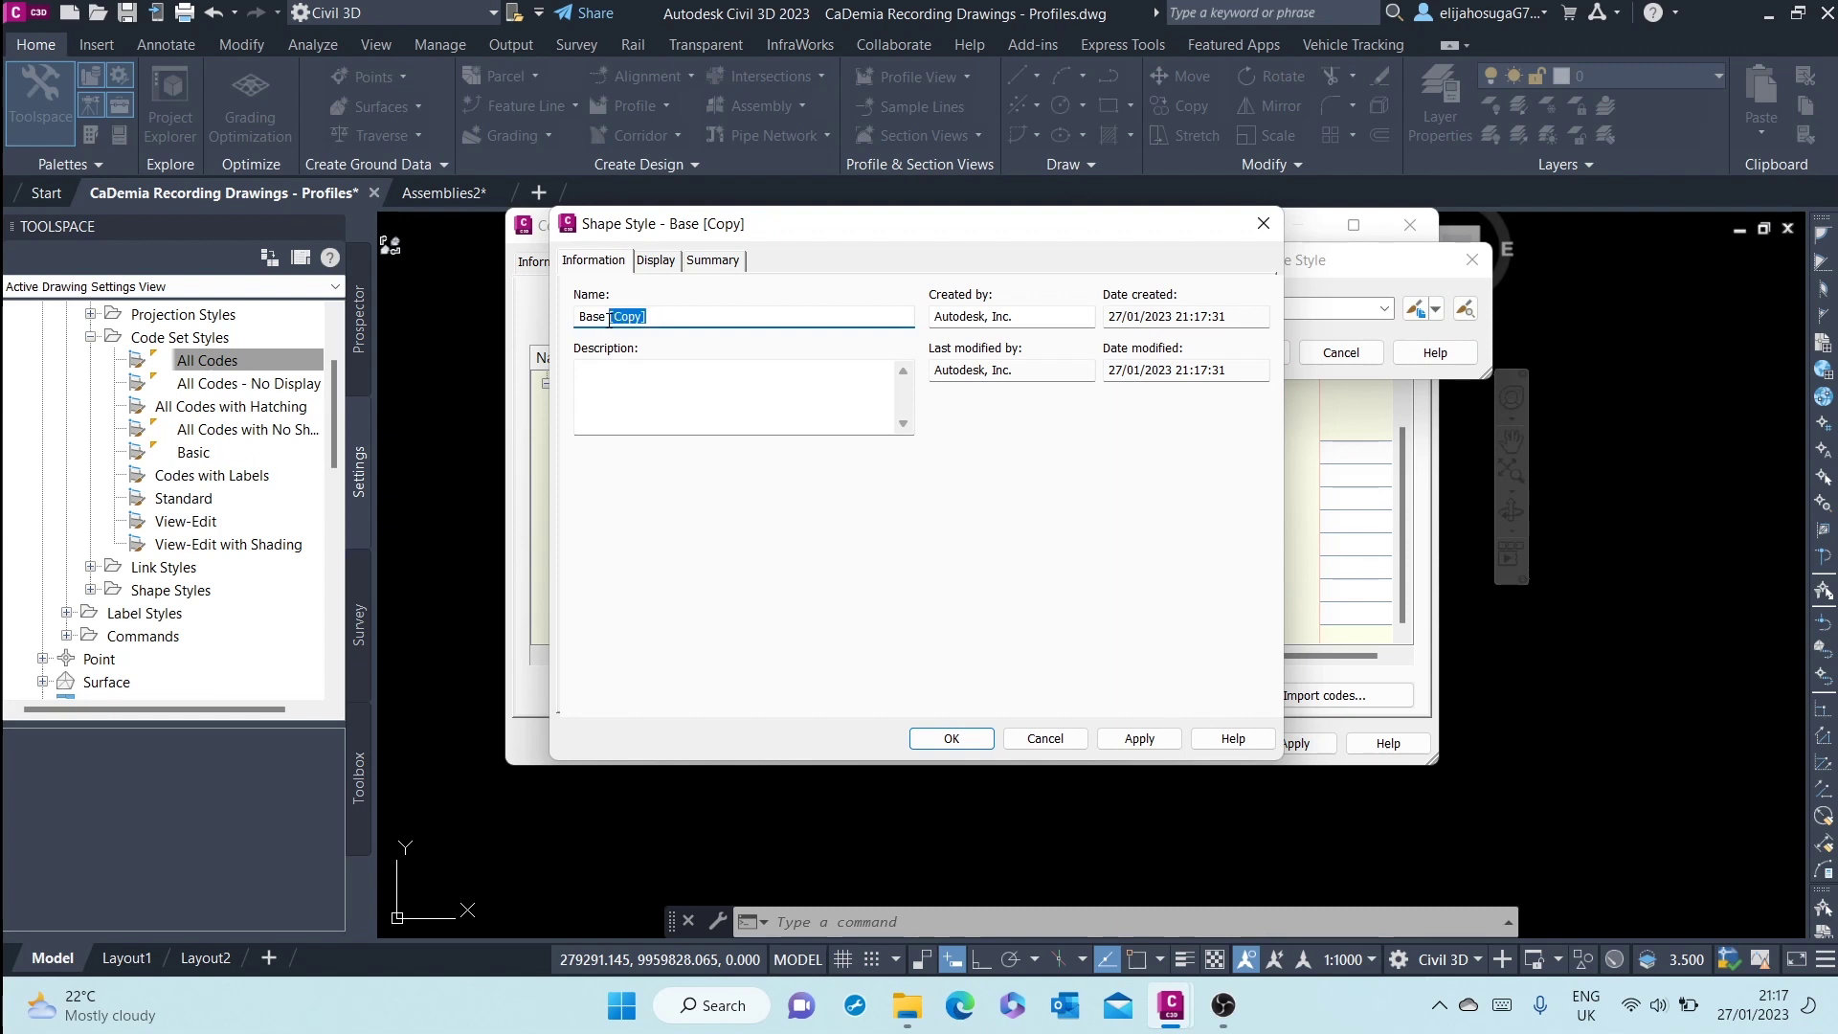
pyautogui.write('Rd-1')
# Set the Base Rd-1 area fill colour to light grey 254
pyautogui.click(654, 261)
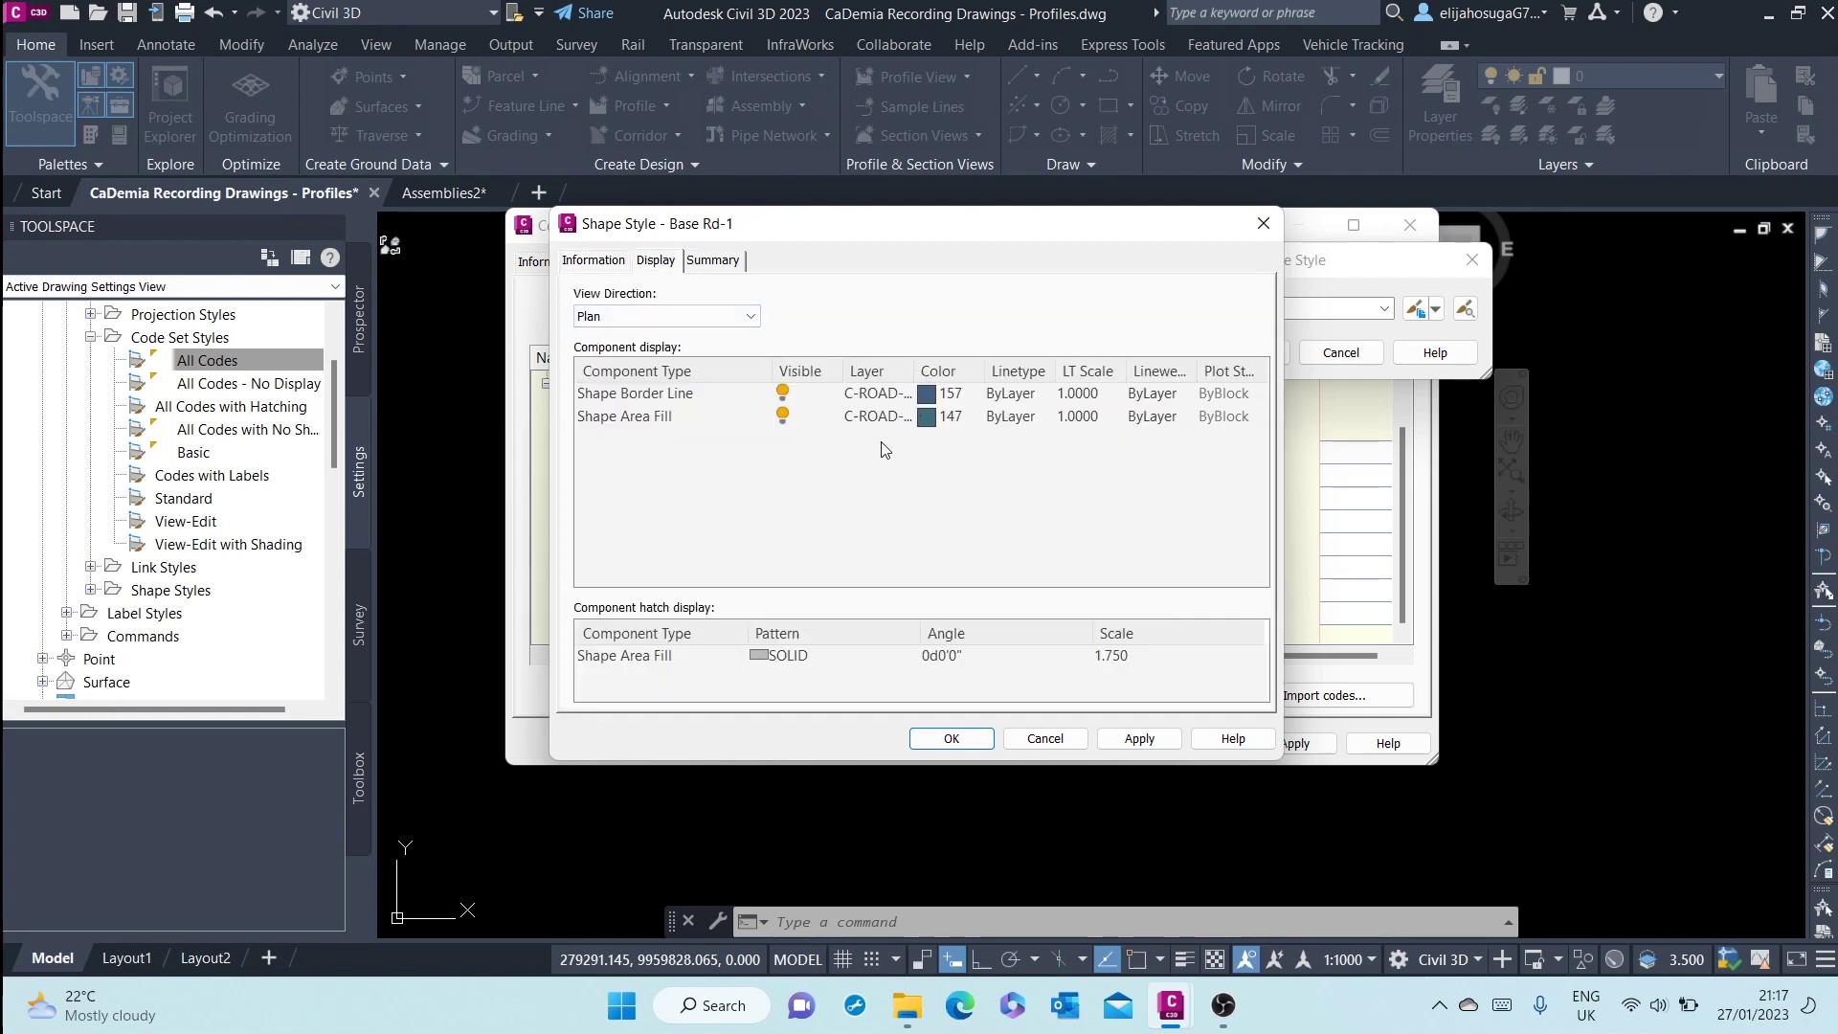
pyautogui.click(943, 421)
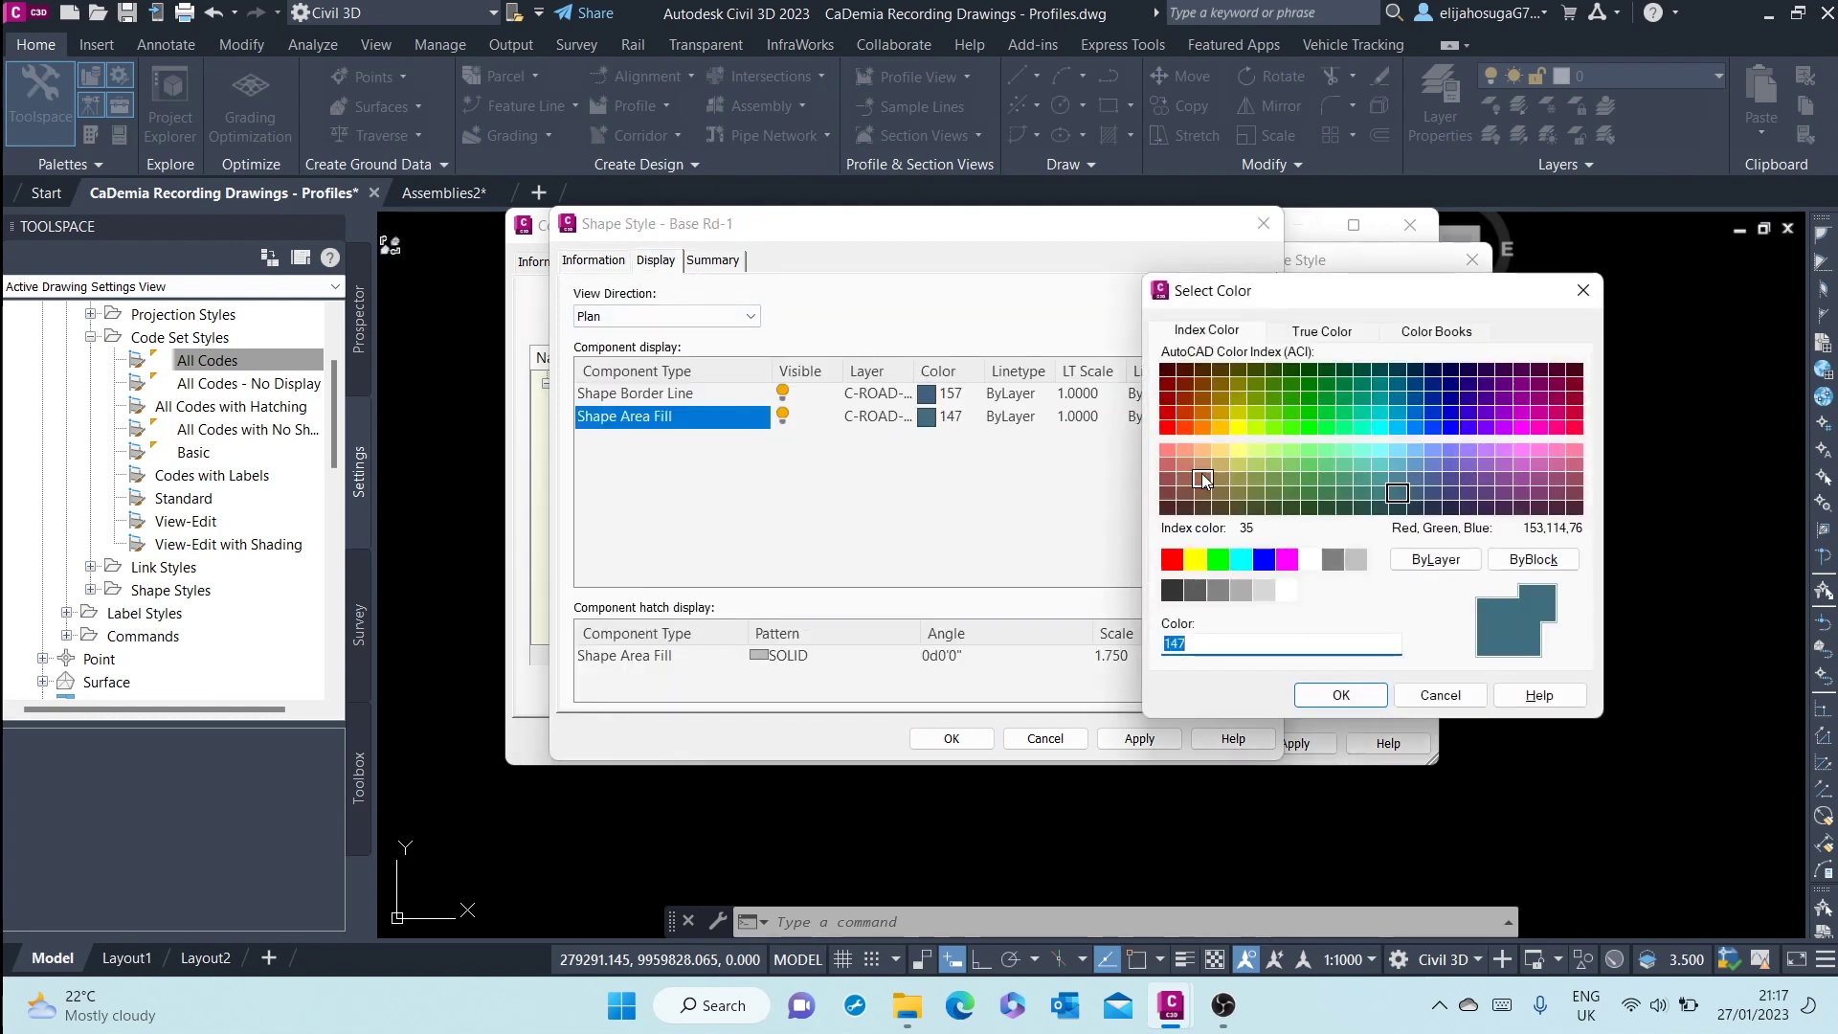
pyautogui.click(1263, 590)
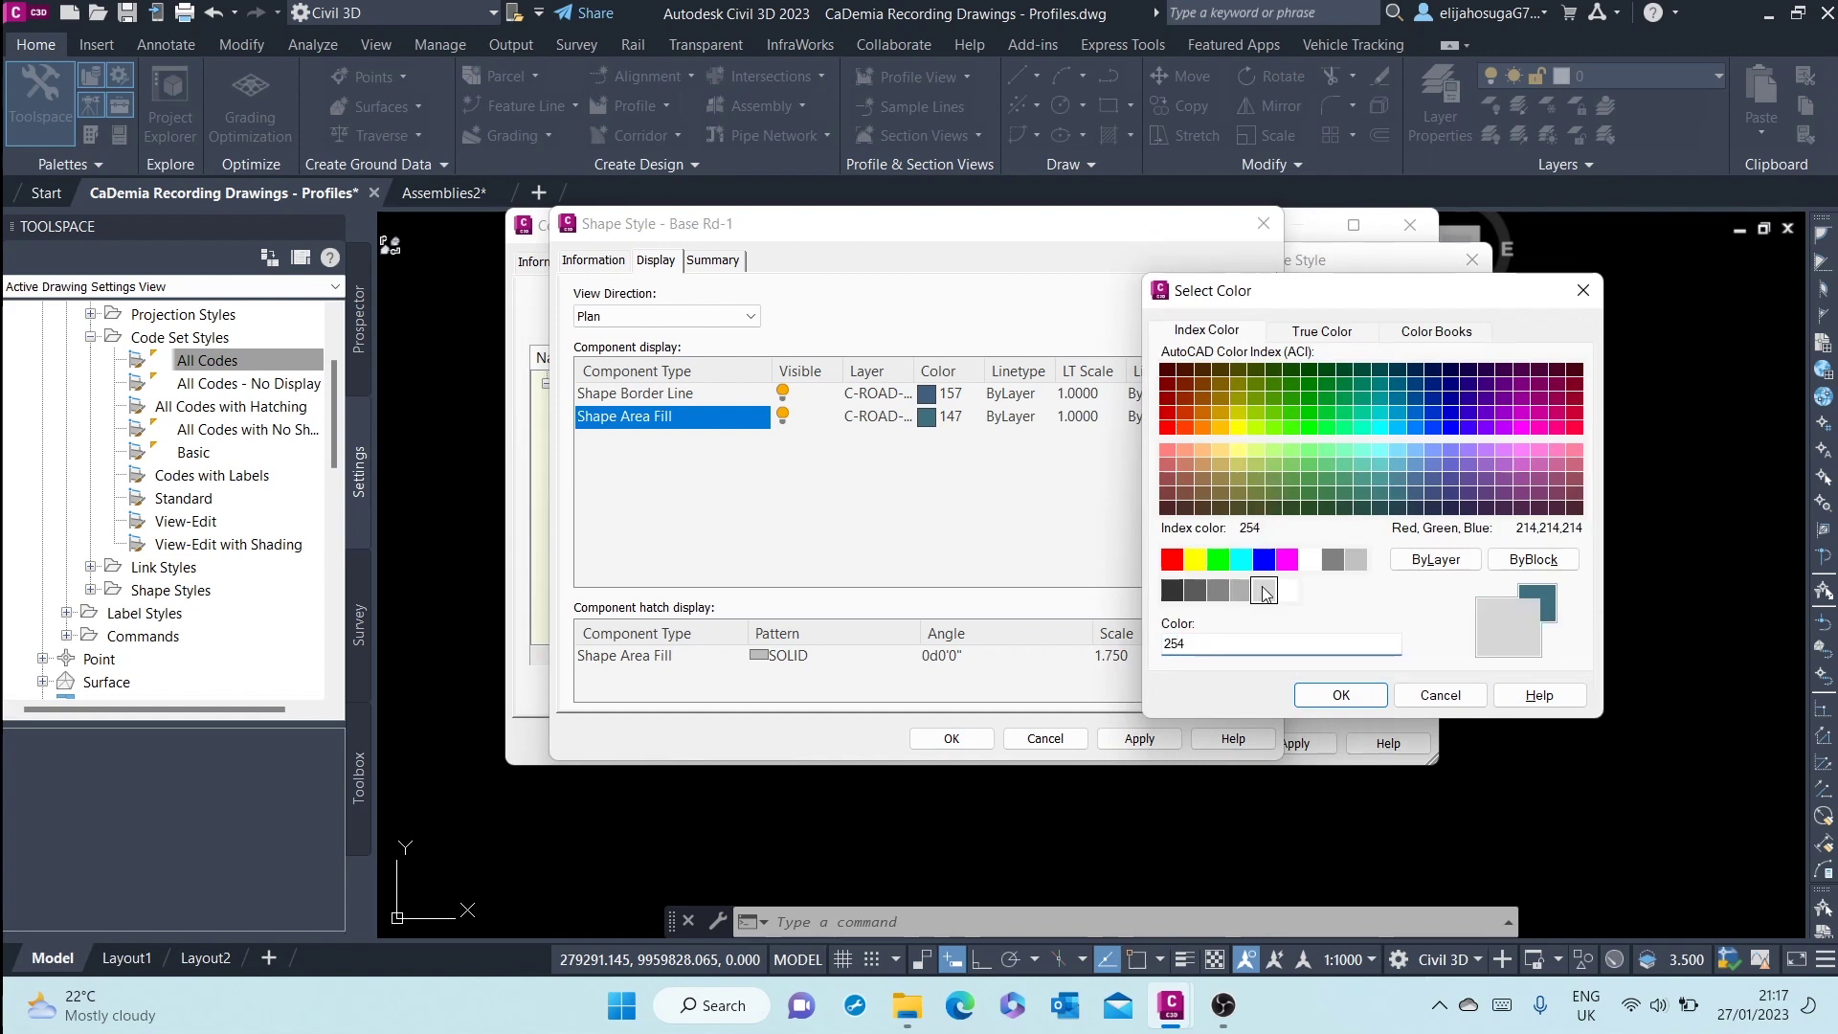
pyautogui.click(1339, 696)
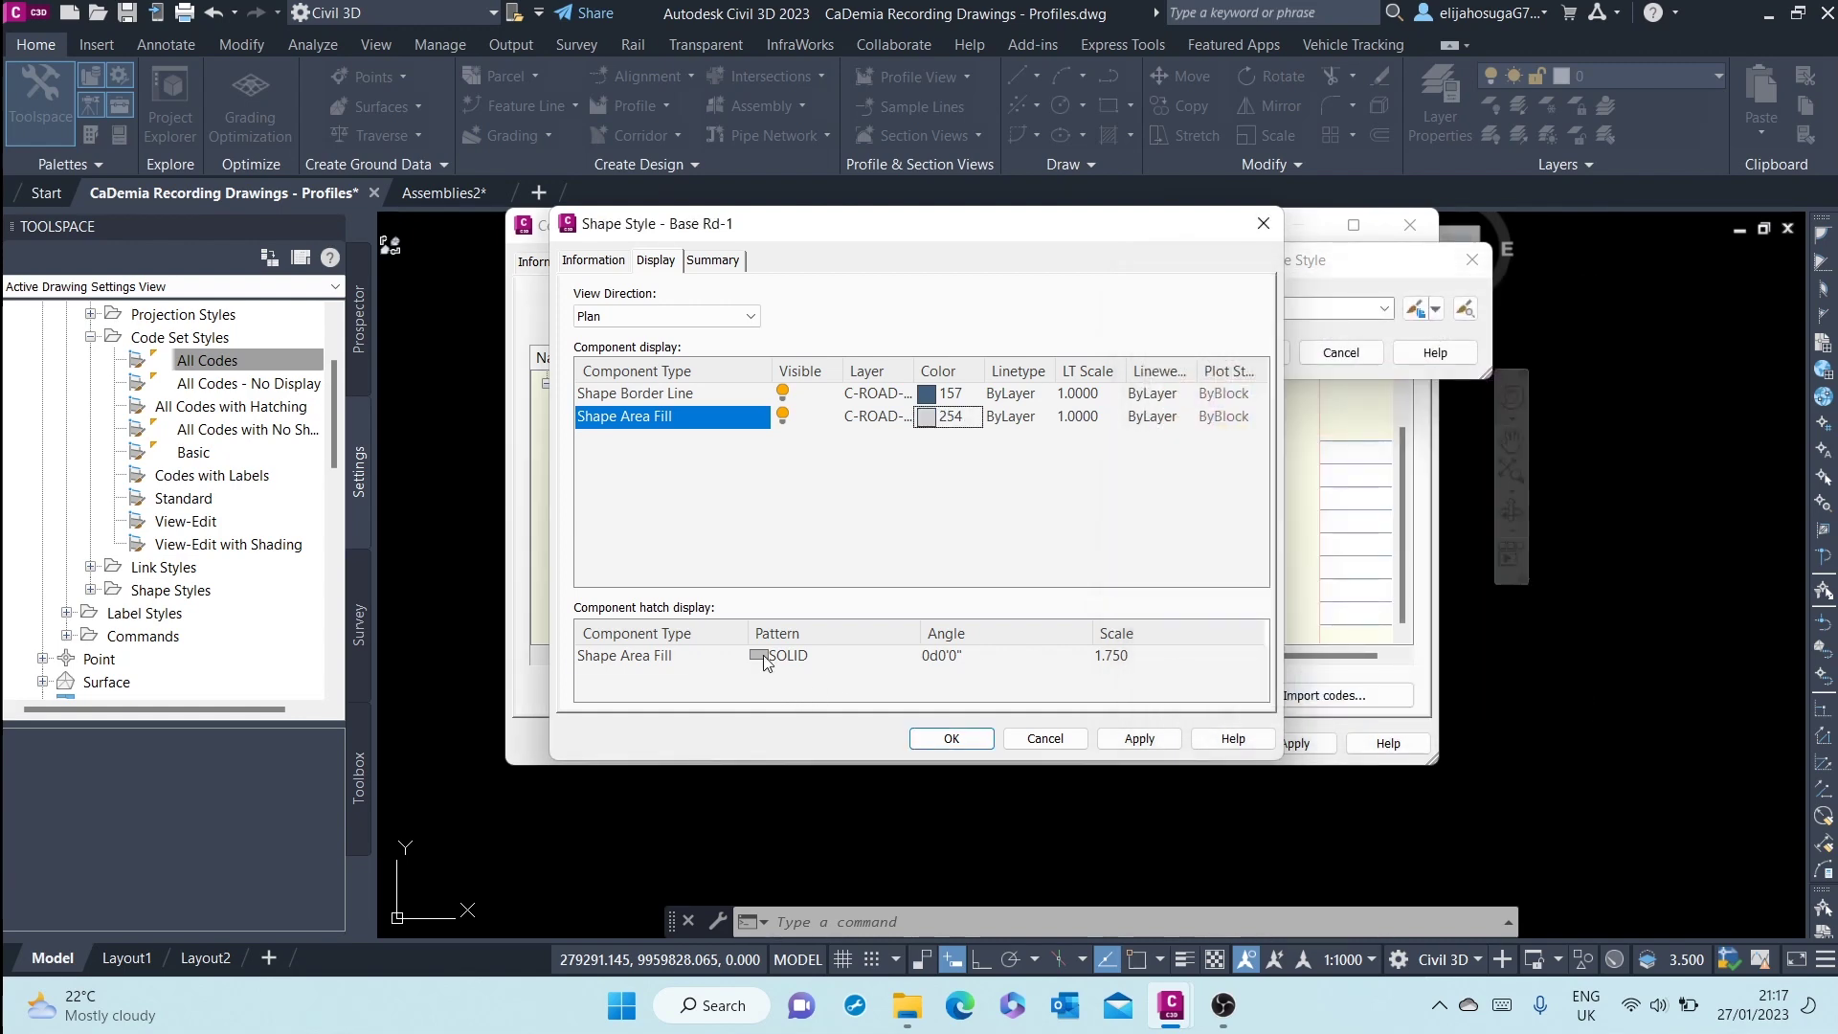
# Change the area fill from solid to the predefined EARTH hatch pattern
pyautogui.click(766, 658)
pyautogui.click(1006, 430)
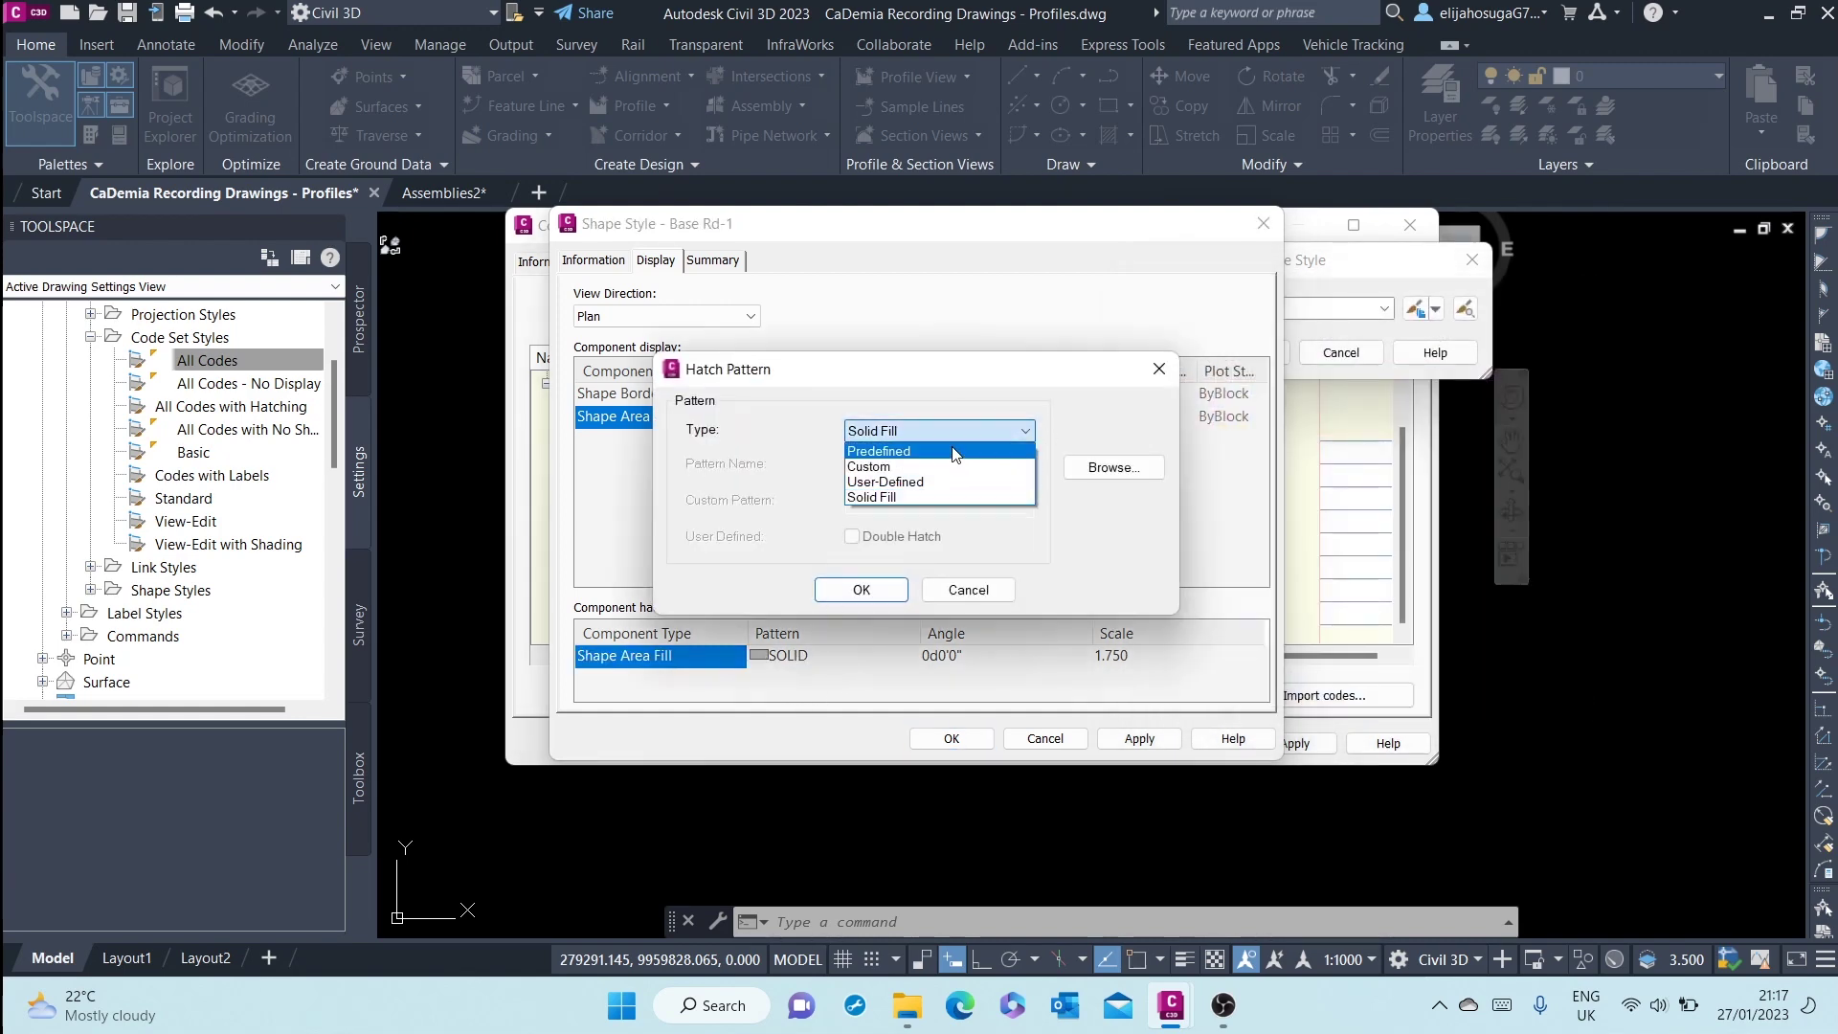
pyautogui.click(944, 467)
pyautogui.click(1111, 474)
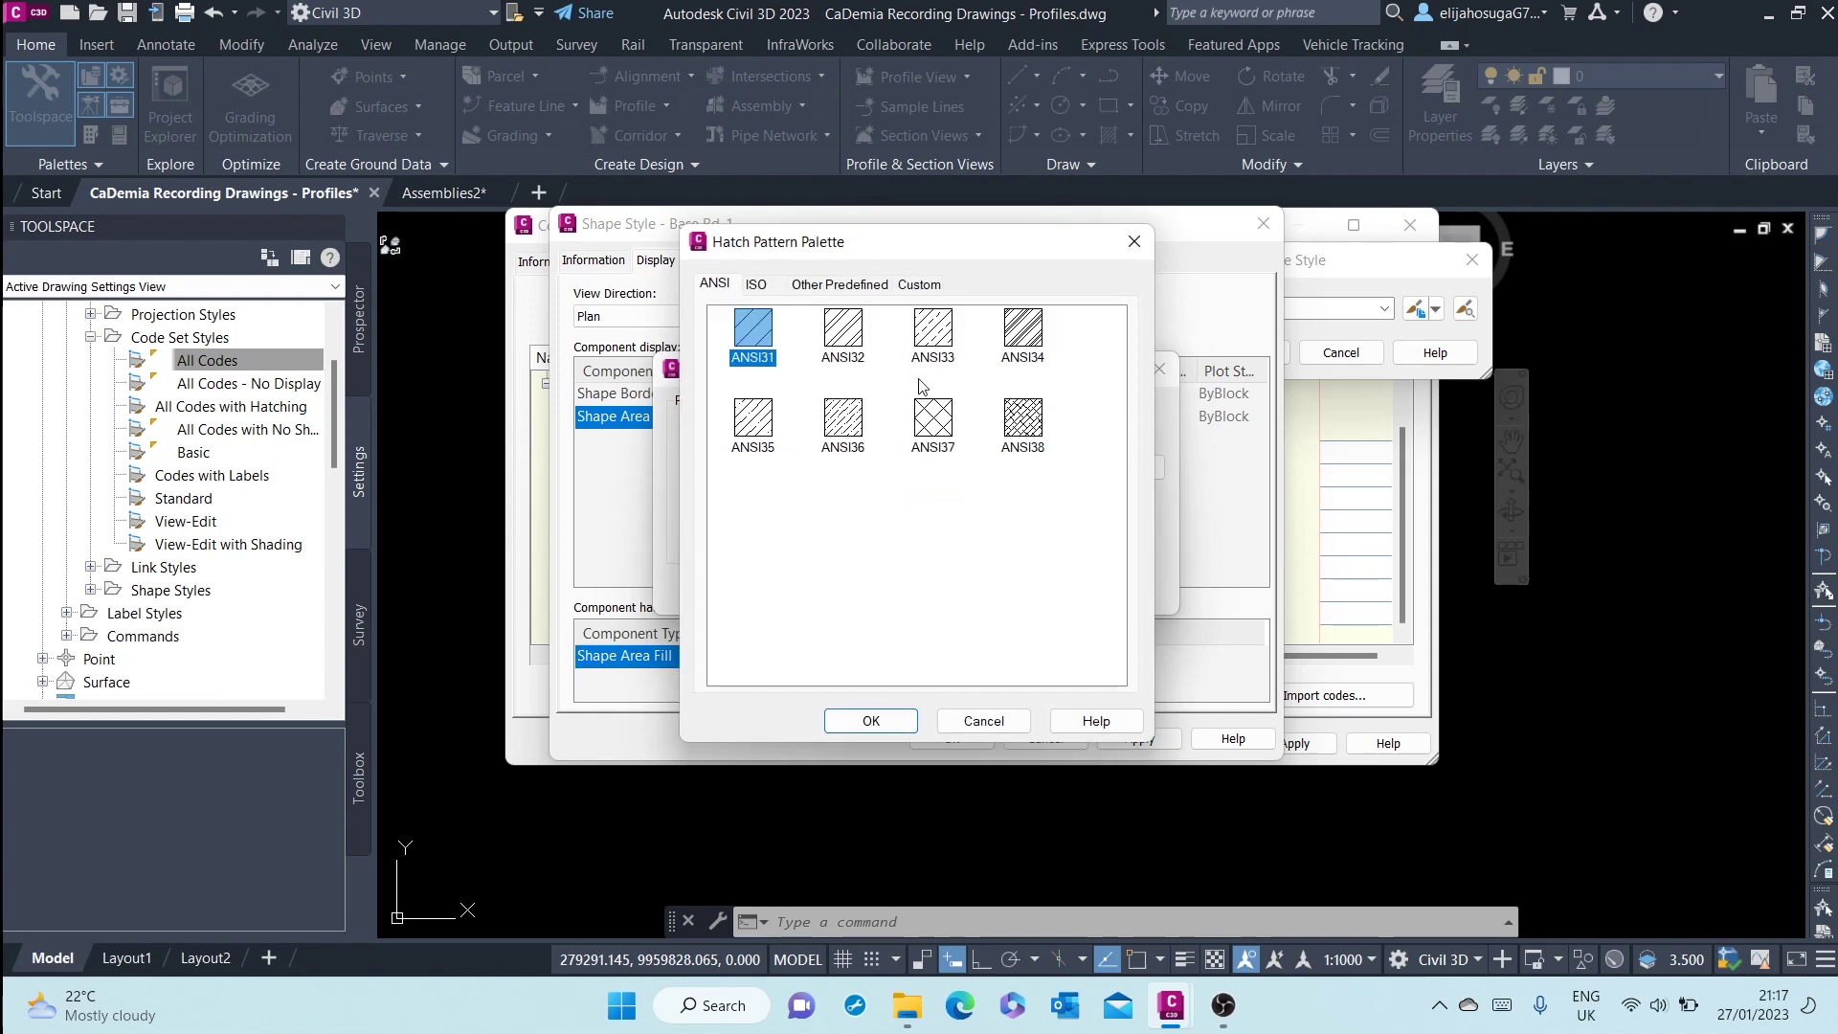
pyautogui.click(847, 284)
pyautogui.scroll(-3, 946, 427)
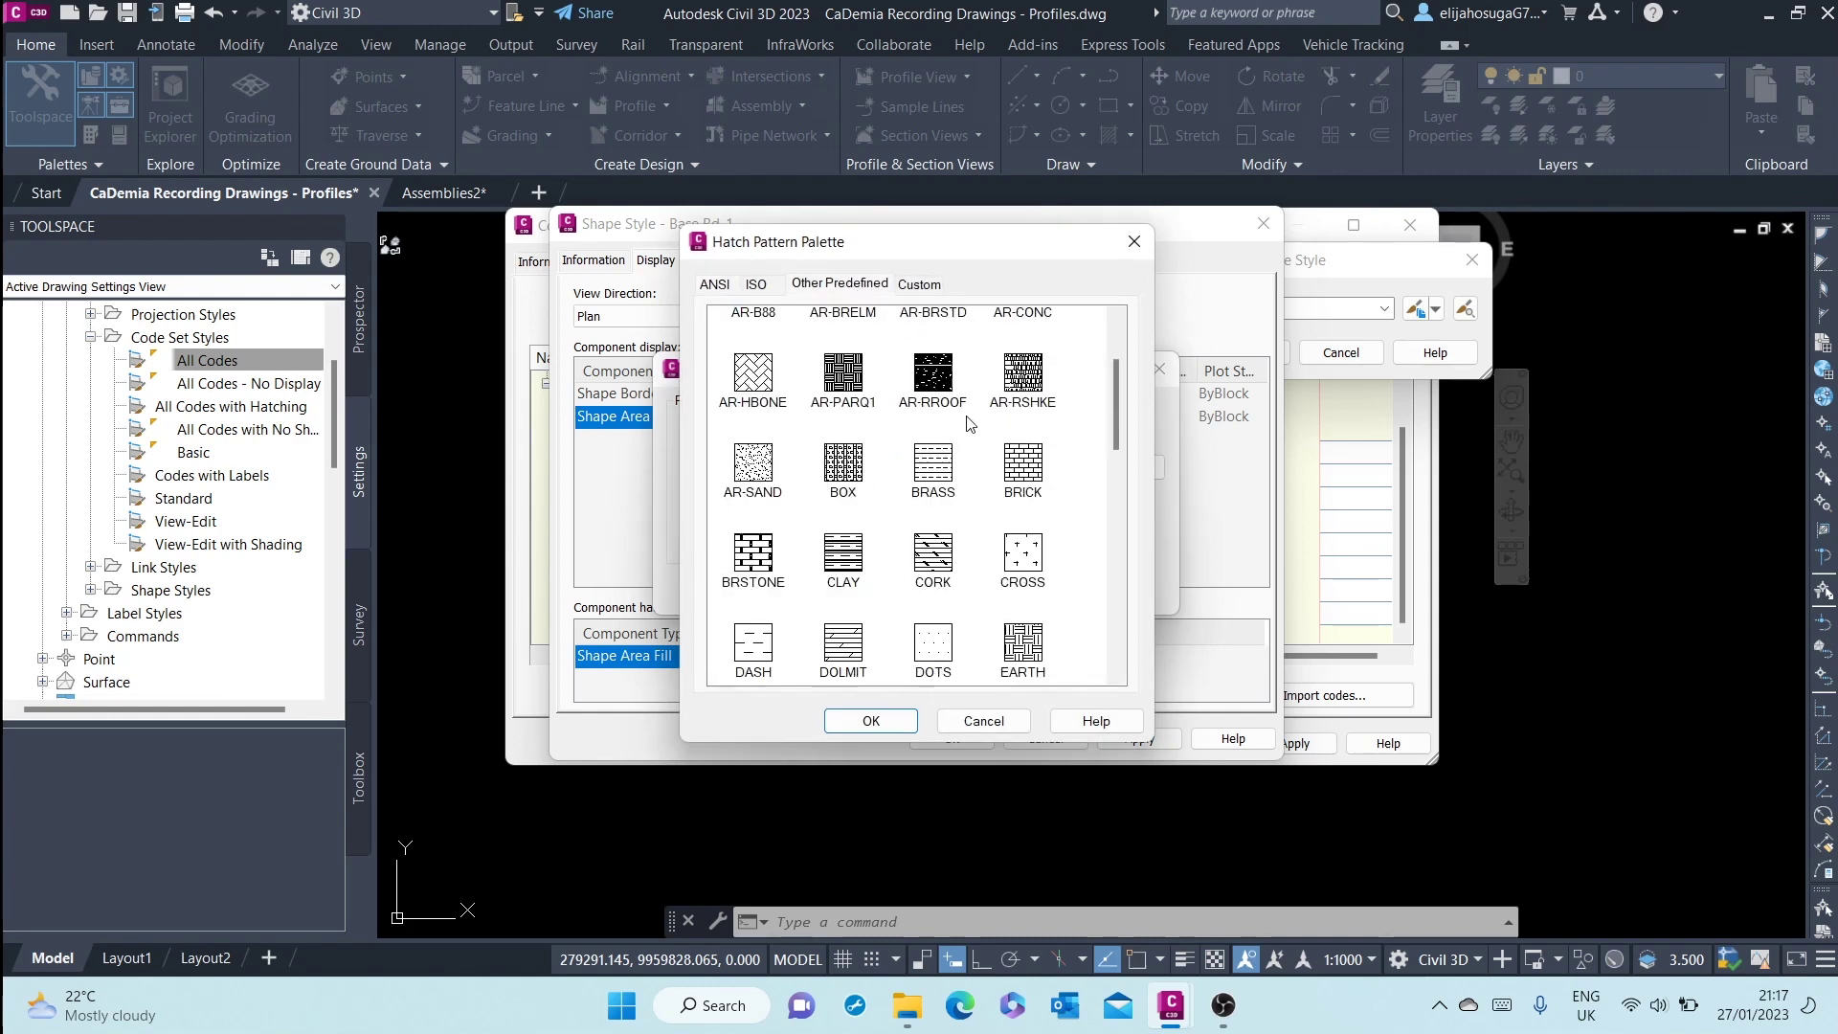
pyautogui.scroll(2, 948, 427)
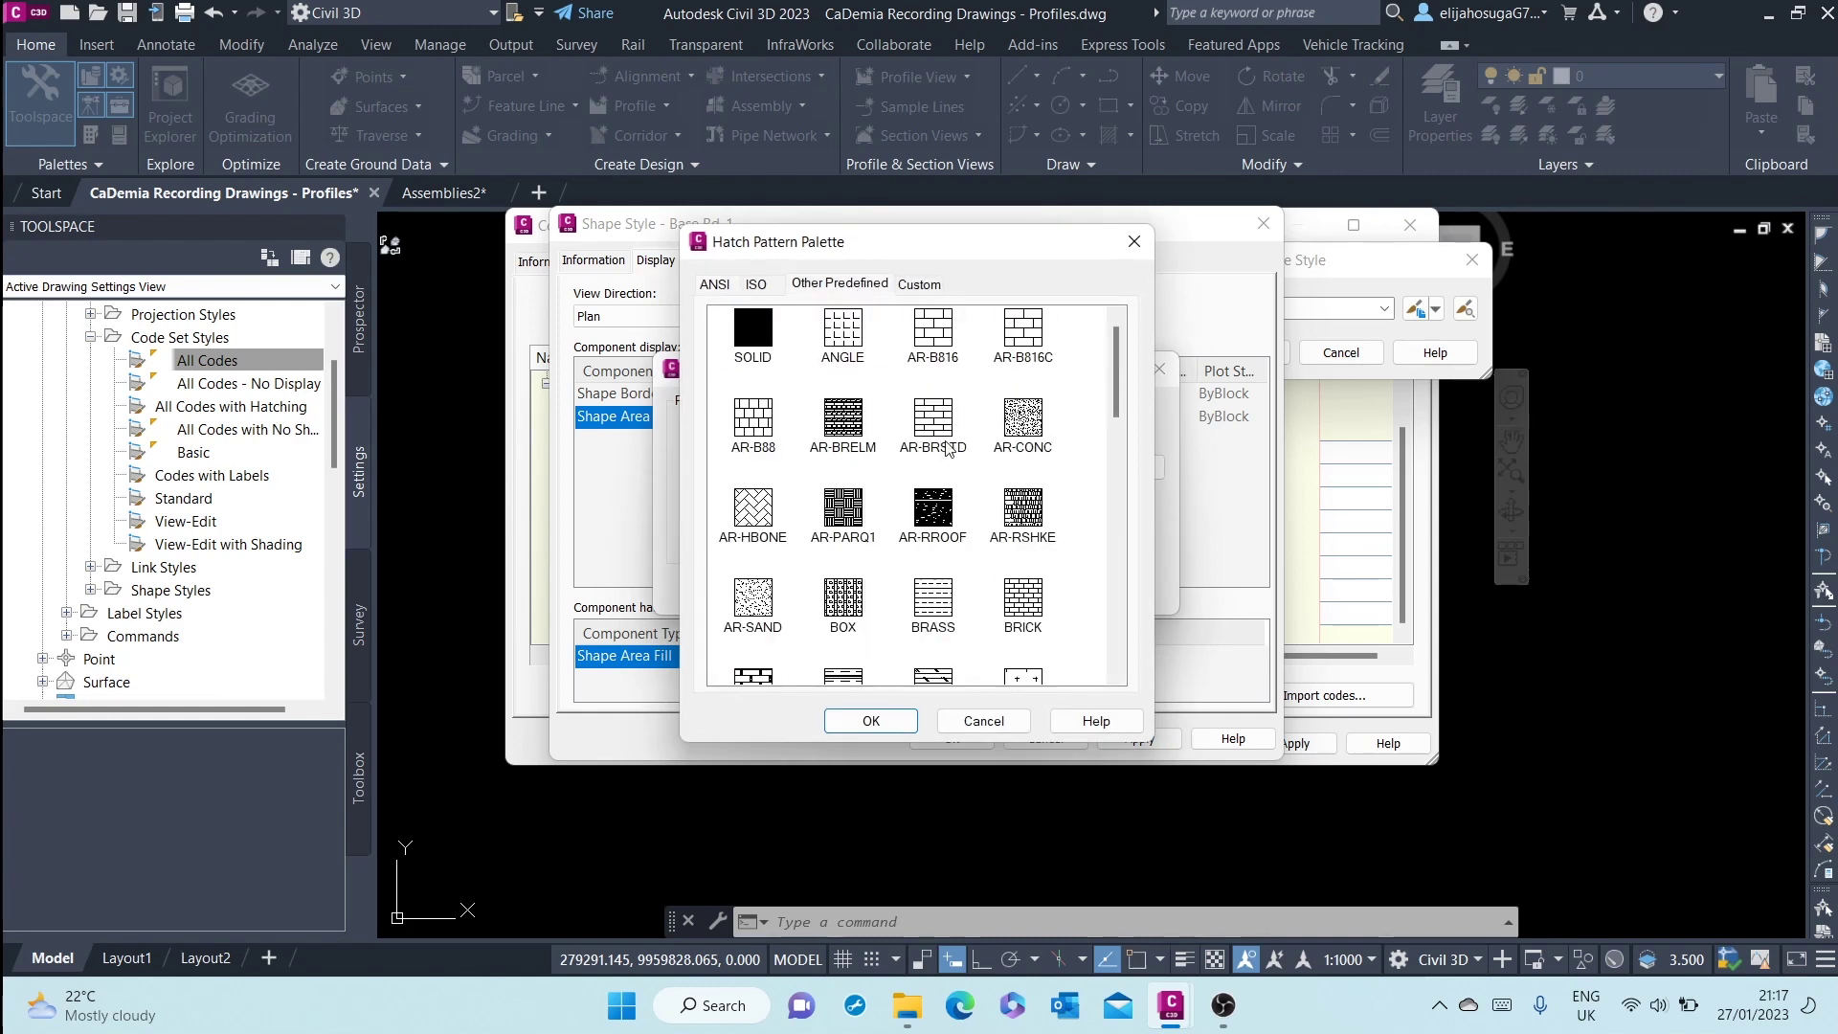
pyautogui.scroll(-3, 873, 410)
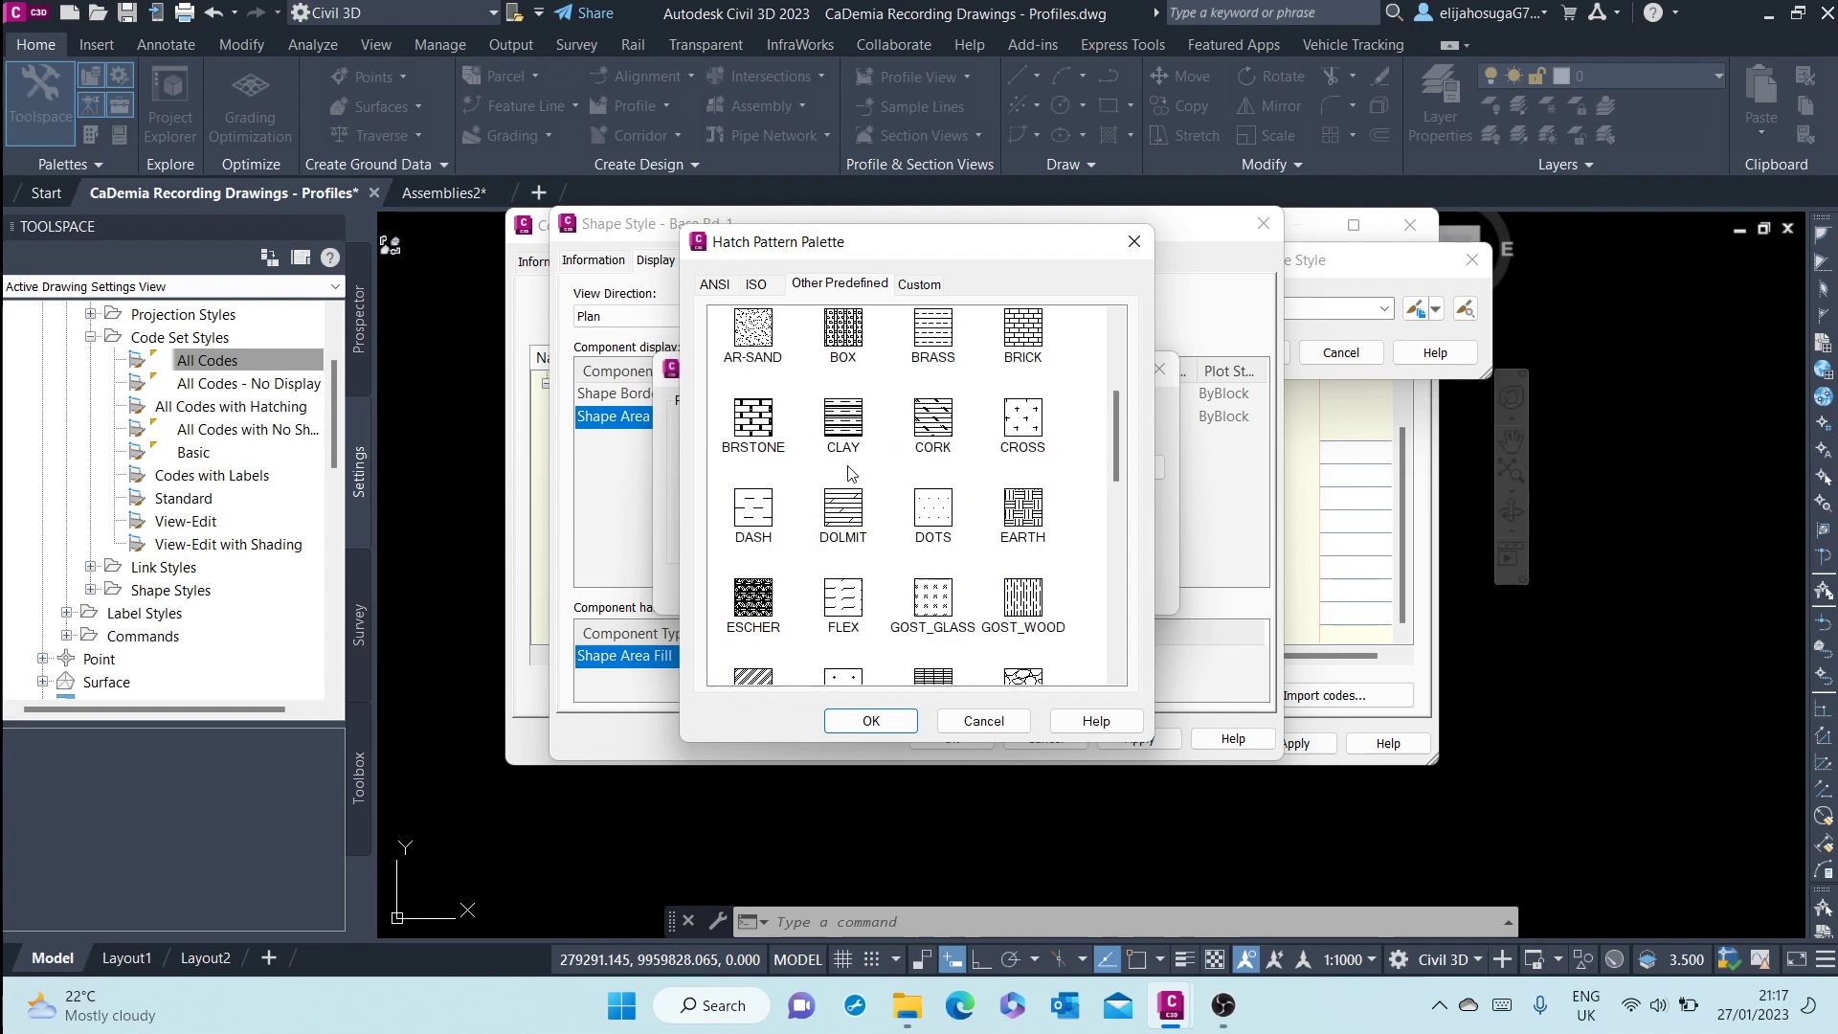
pyautogui.scroll(-2, 768, 396)
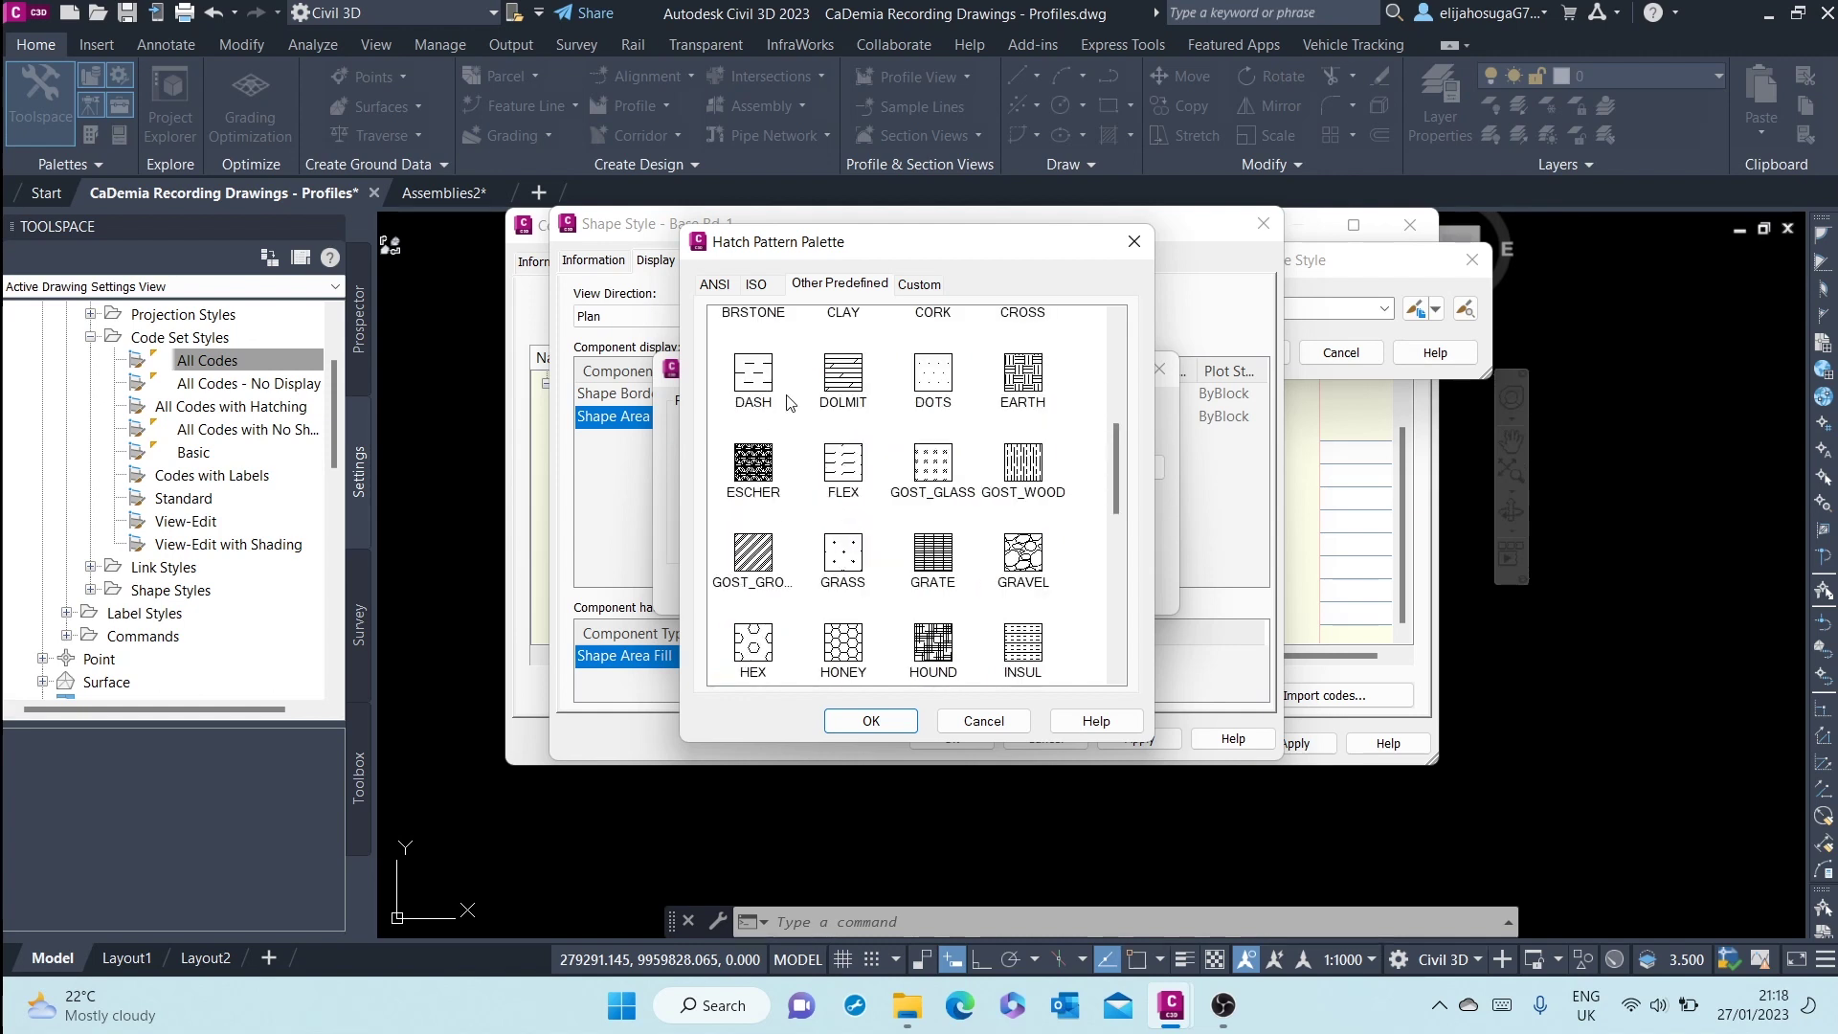
pyautogui.click(1017, 383)
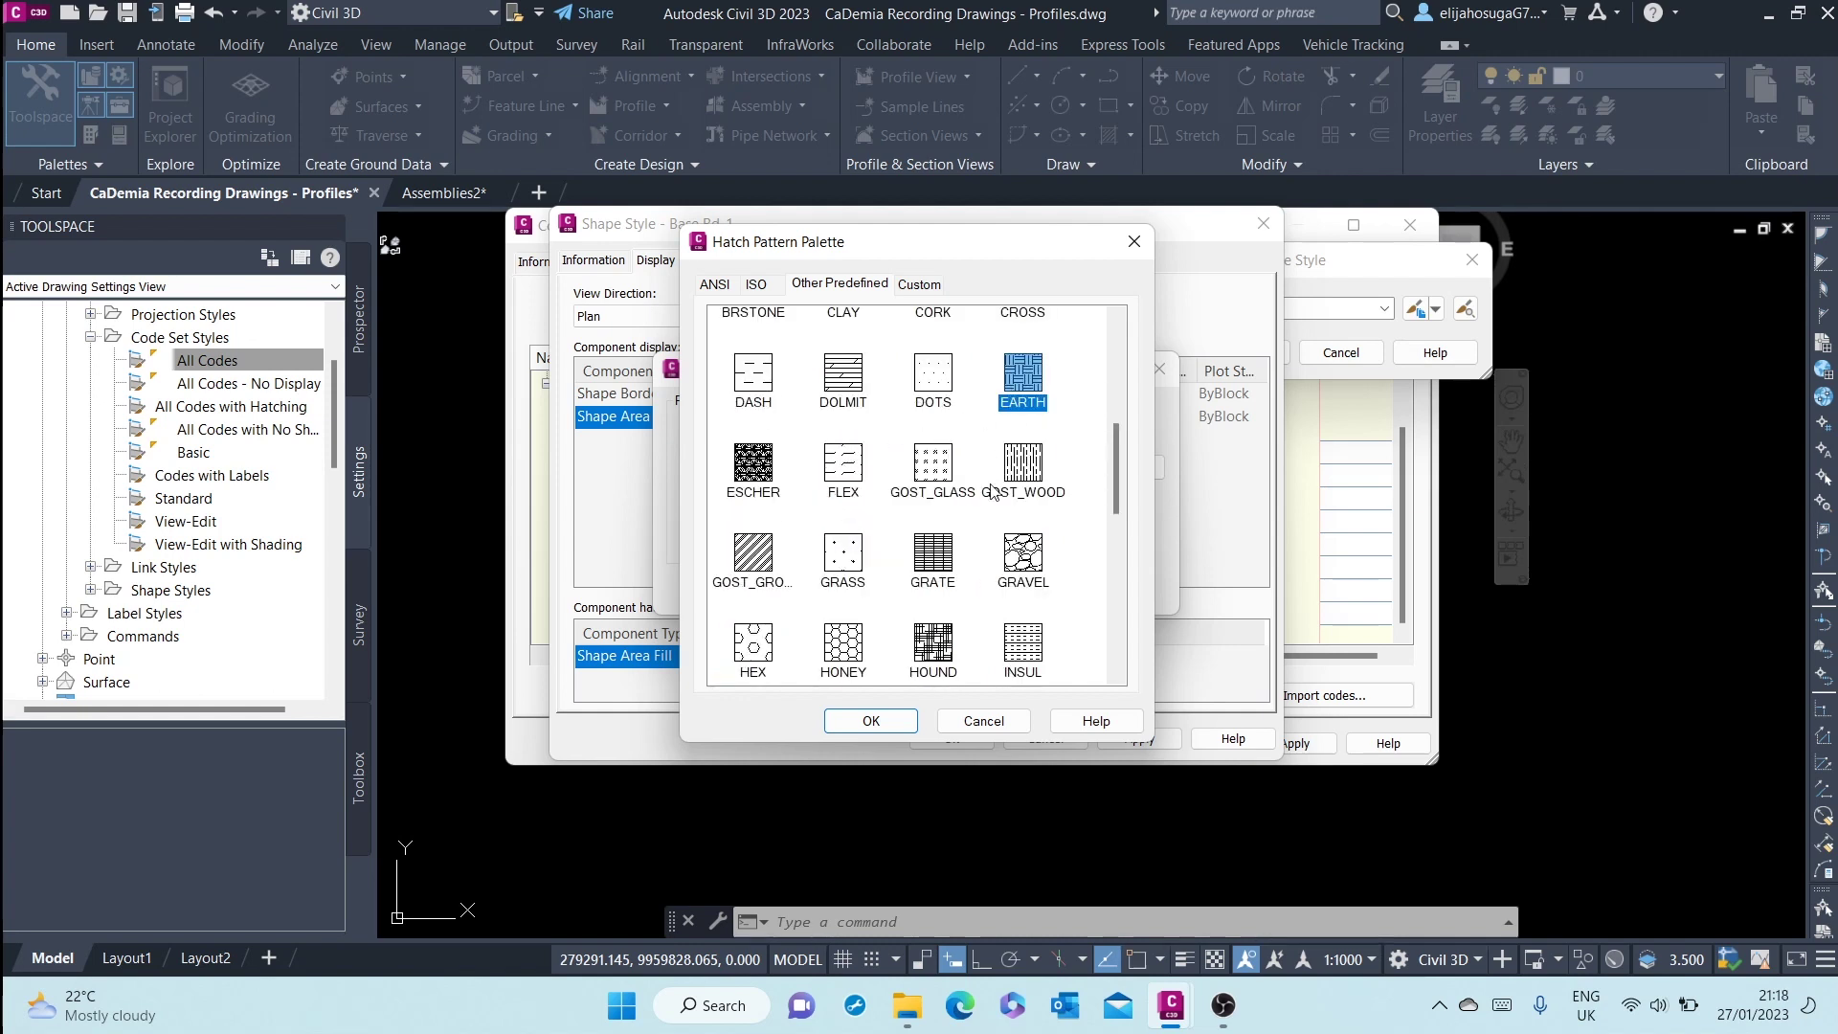
pyautogui.press('Return')
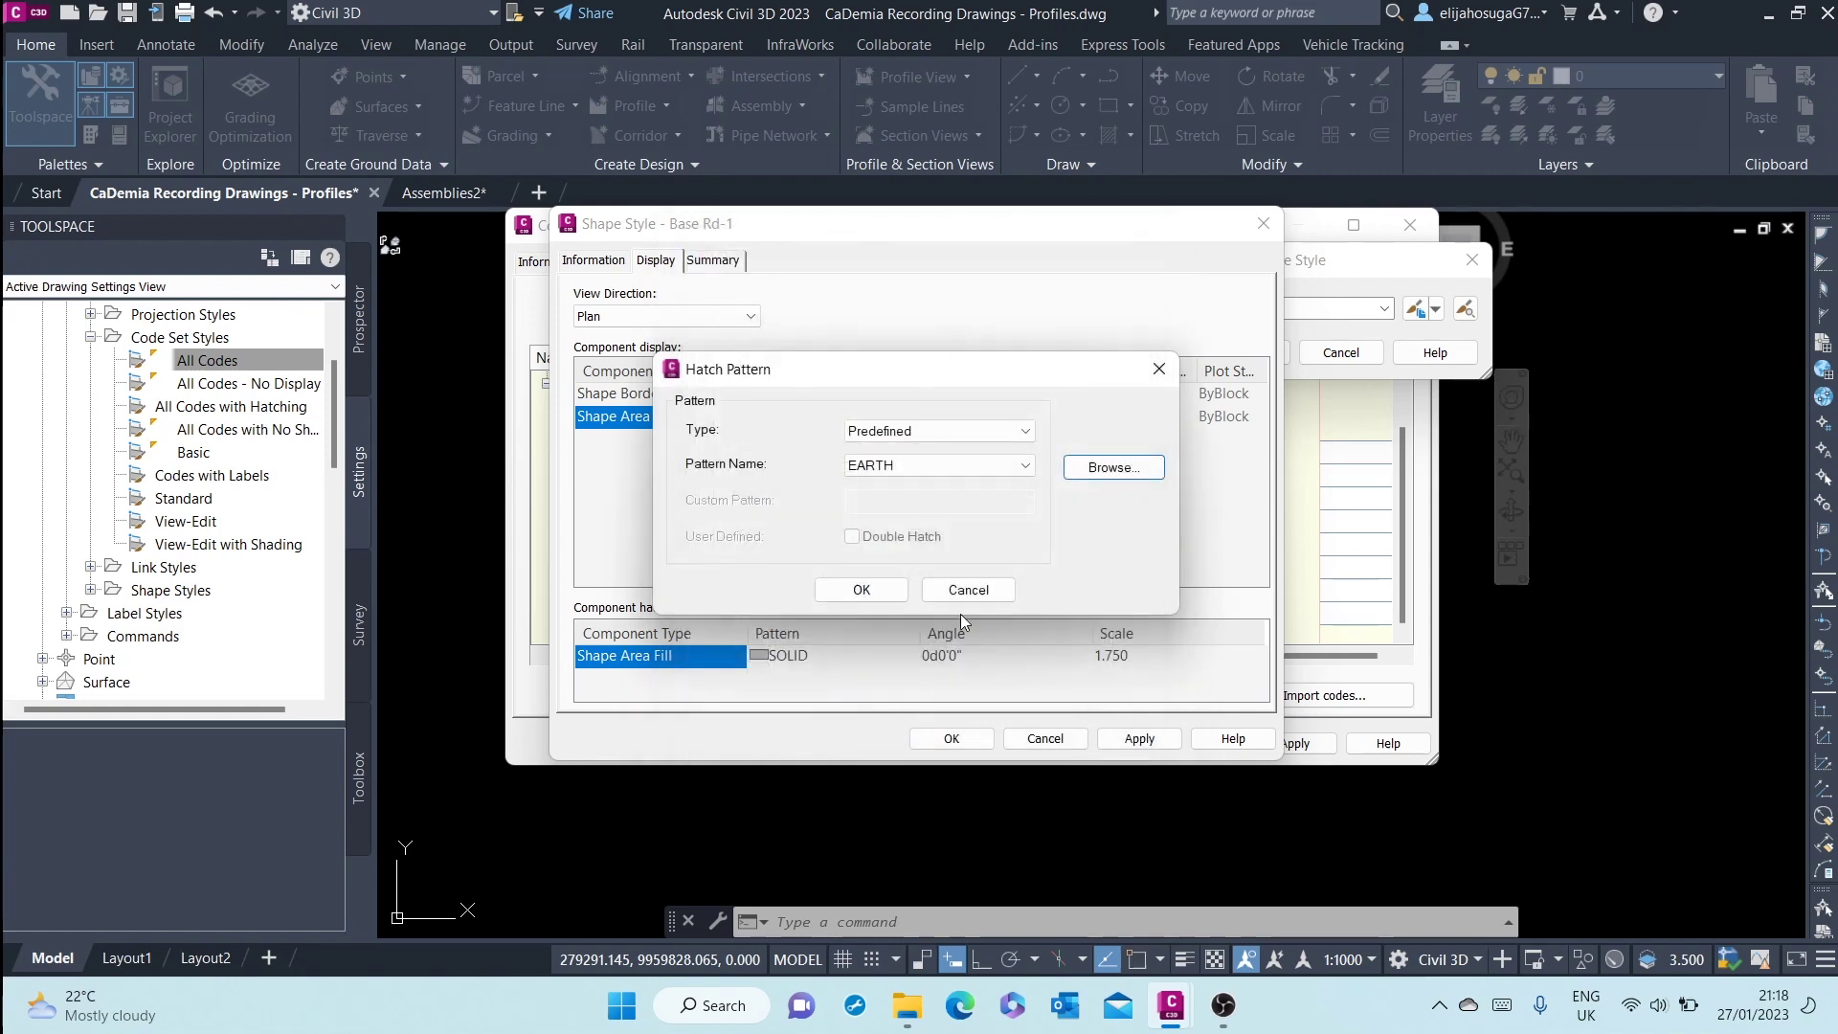
pyautogui.click(862, 589)
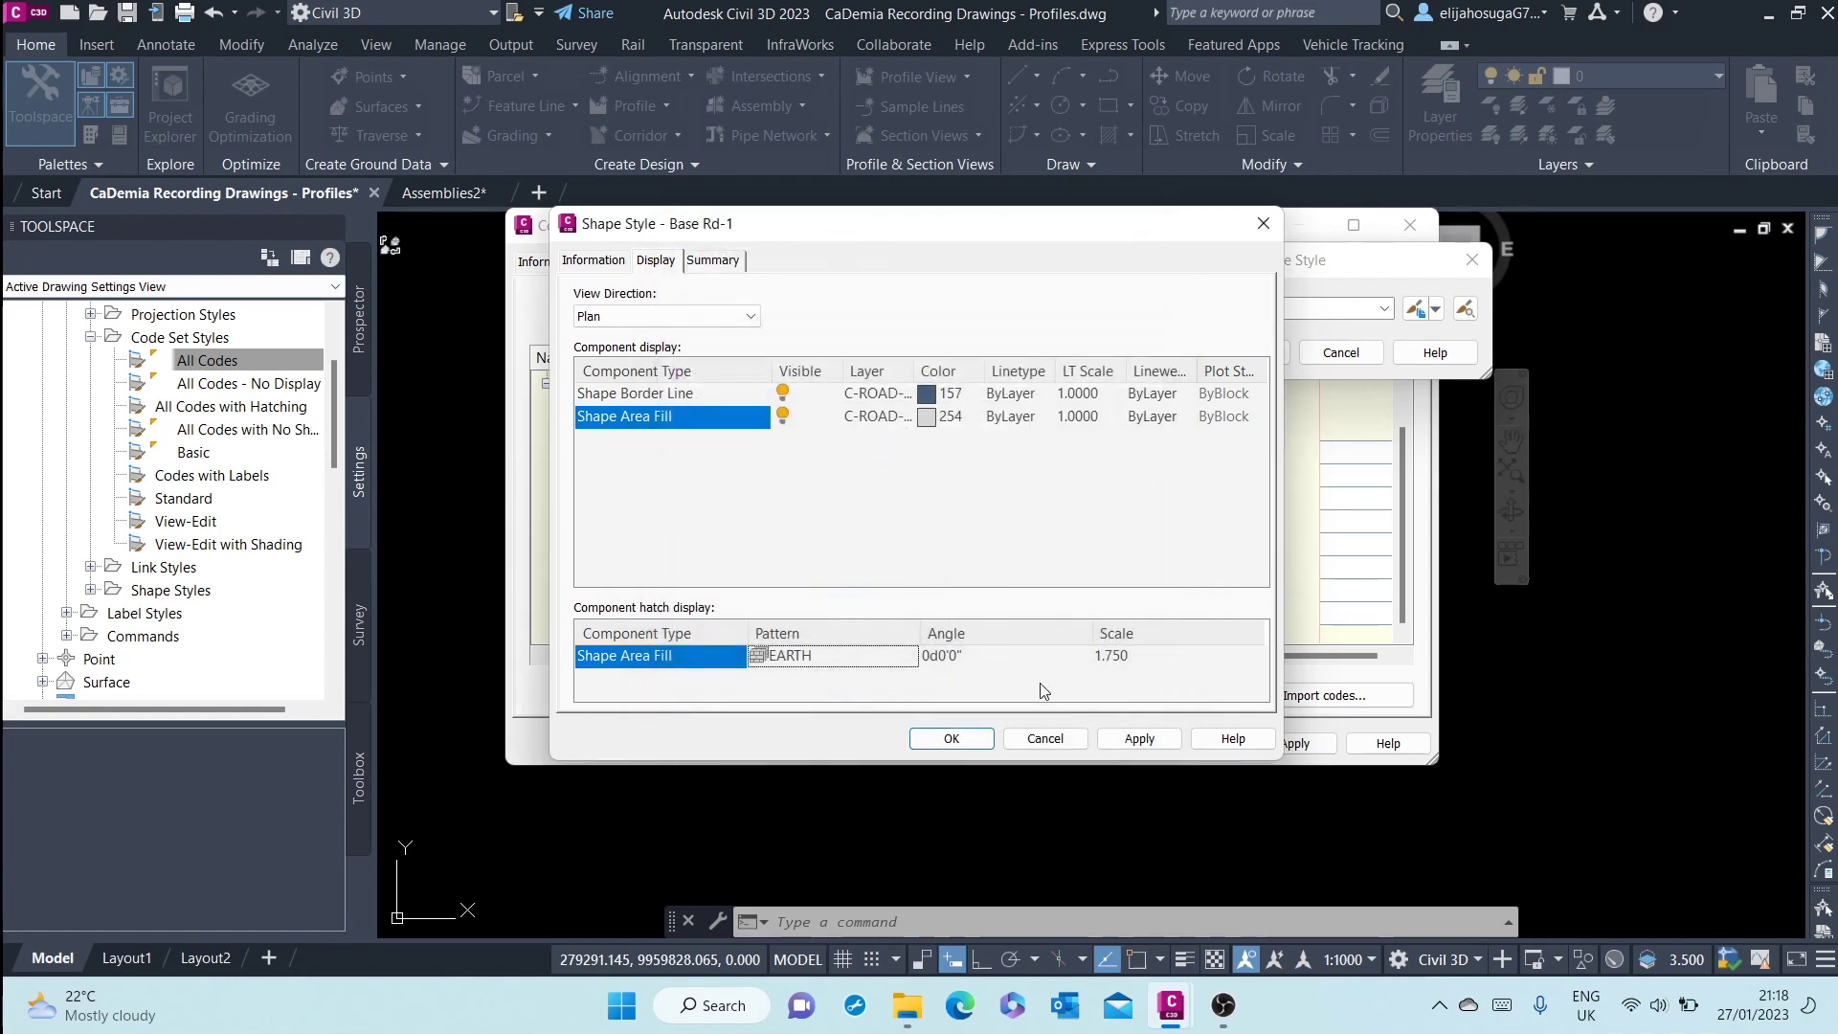
# Set the EARTH hatch scale to 0.500 and save the Base Rd-1 style
pyautogui.click(1117, 659)
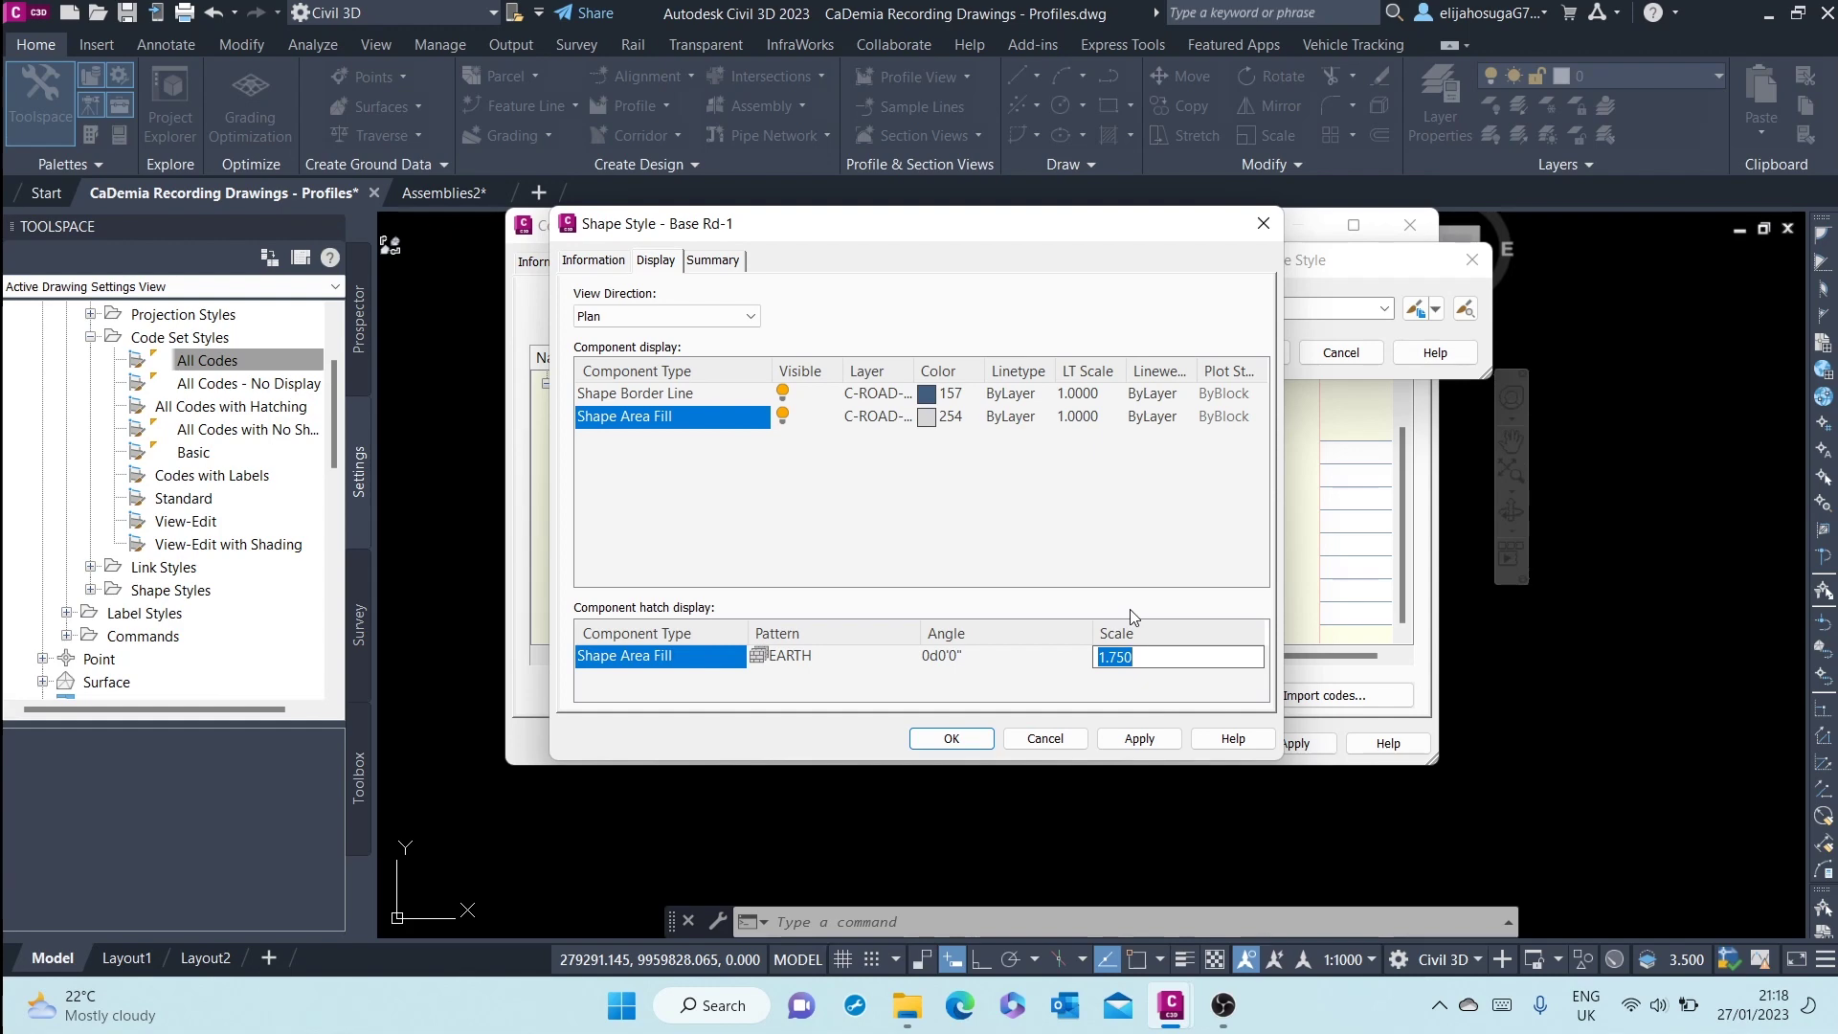
pyautogui.write('0.5')
pyautogui.click(1139, 739)
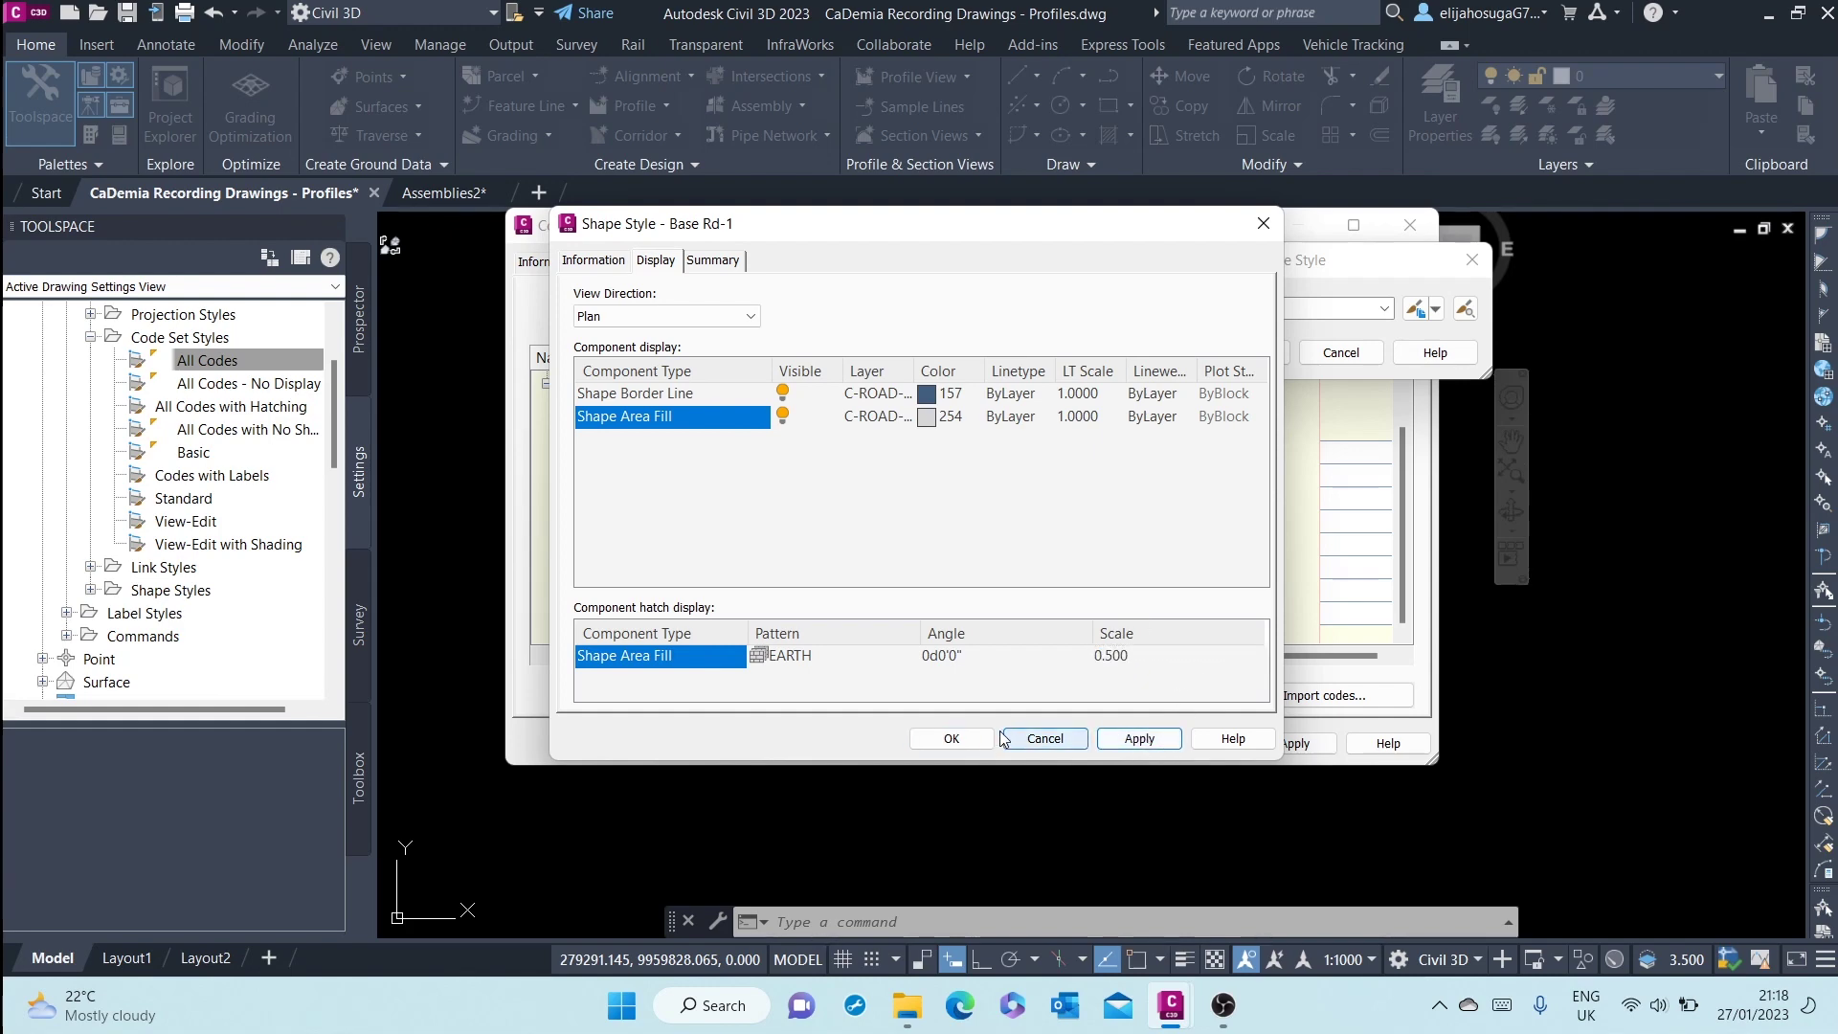
pyautogui.click(954, 739)
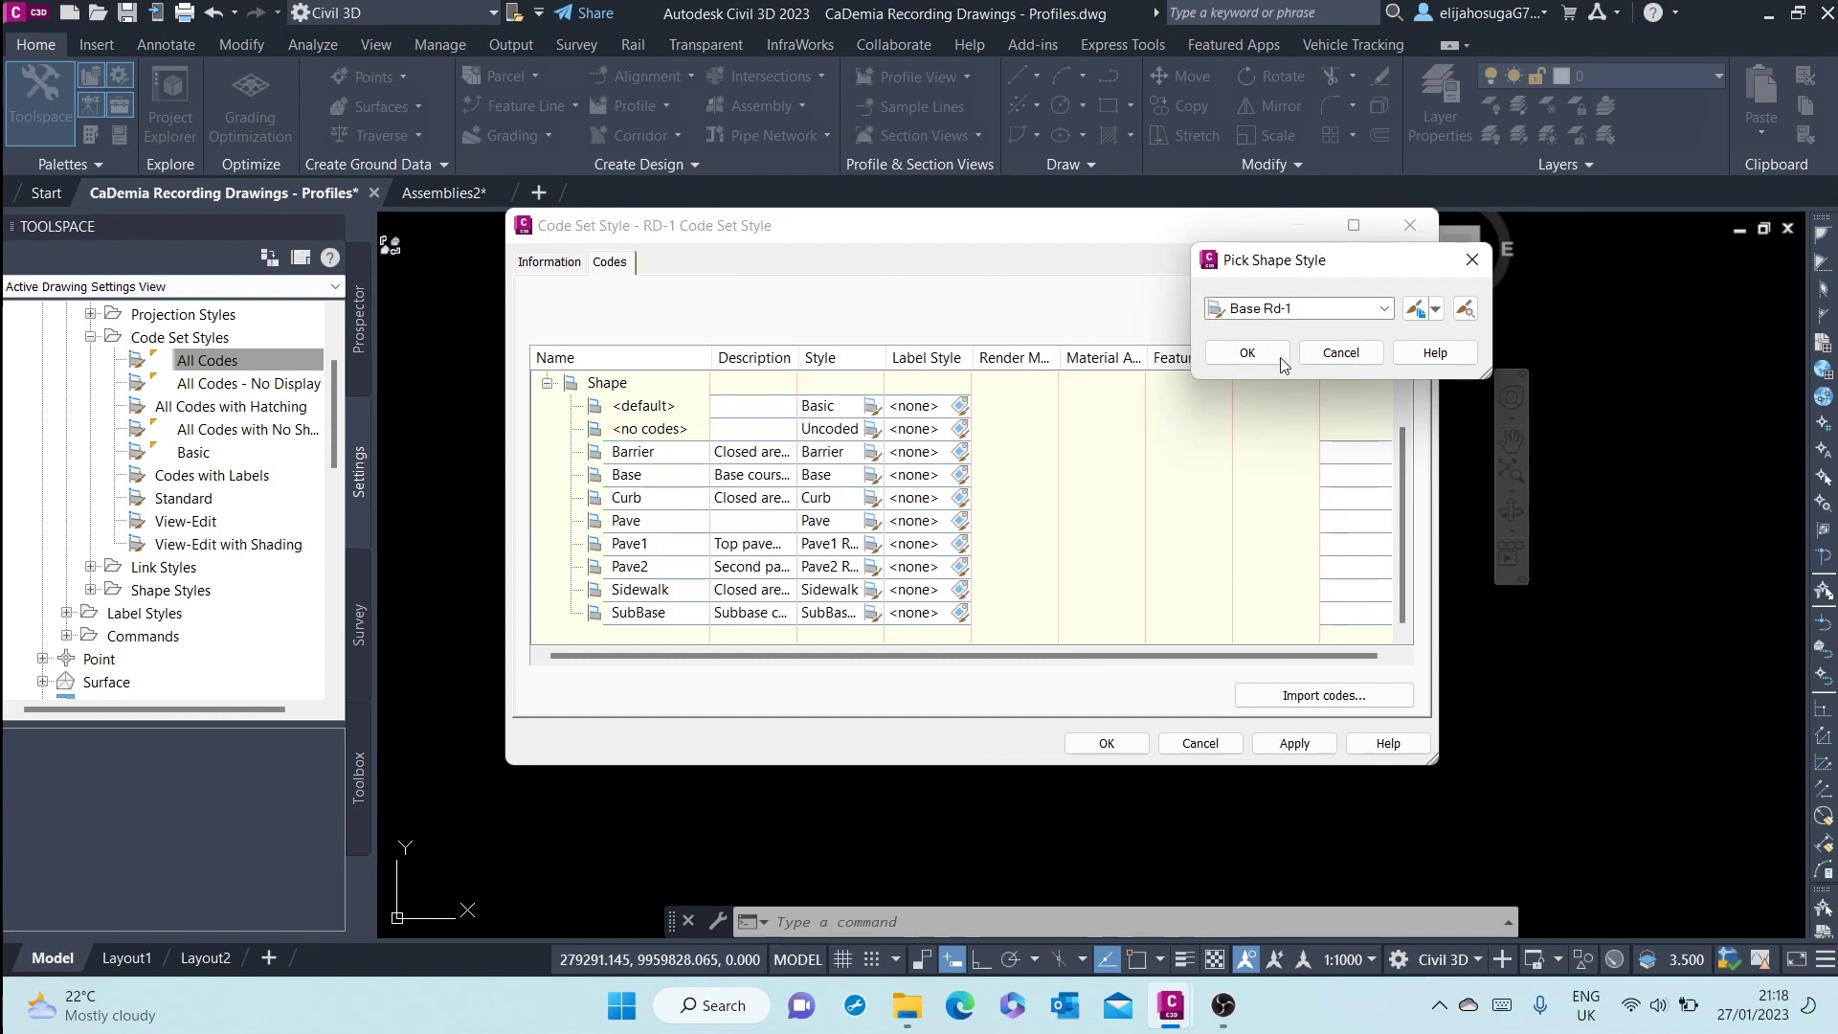
# Assign Base Rd-1 to the Base code, then apply and save the RD-1 Code Set Style
pyautogui.click(1248, 353)
pyautogui.click(1293, 744)
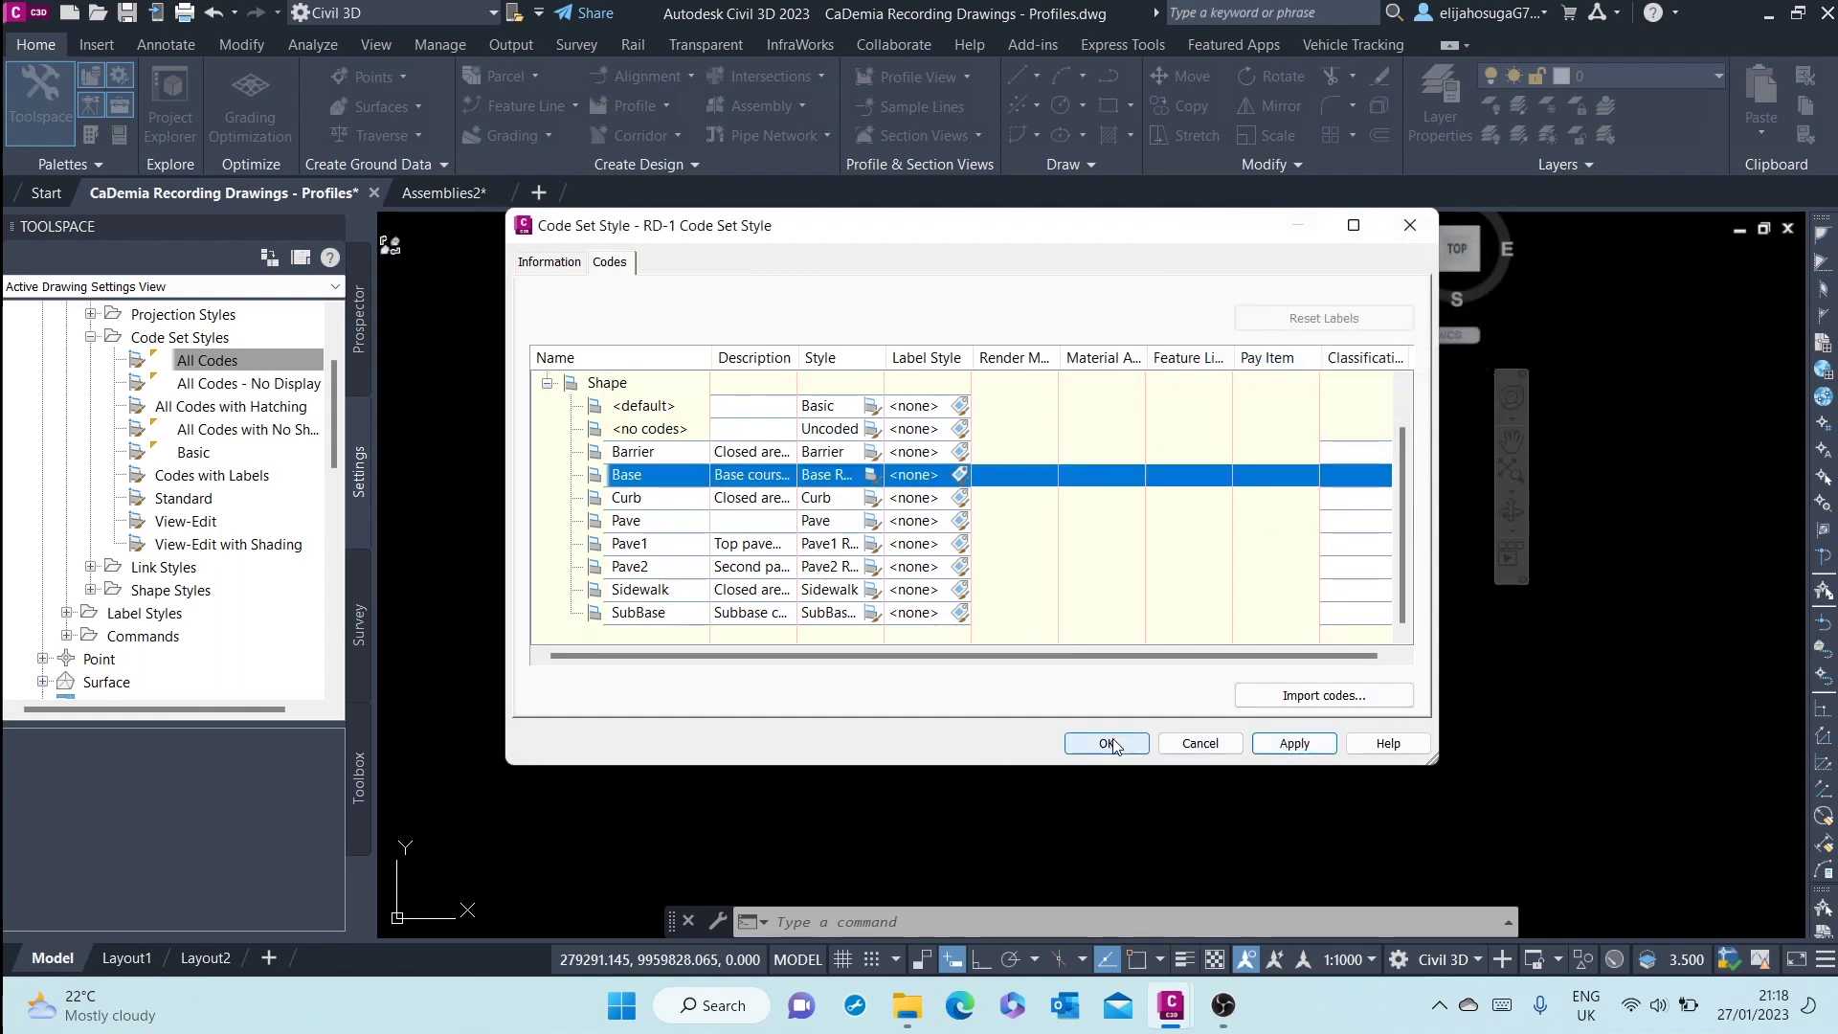
pyautogui.click(539, 263)
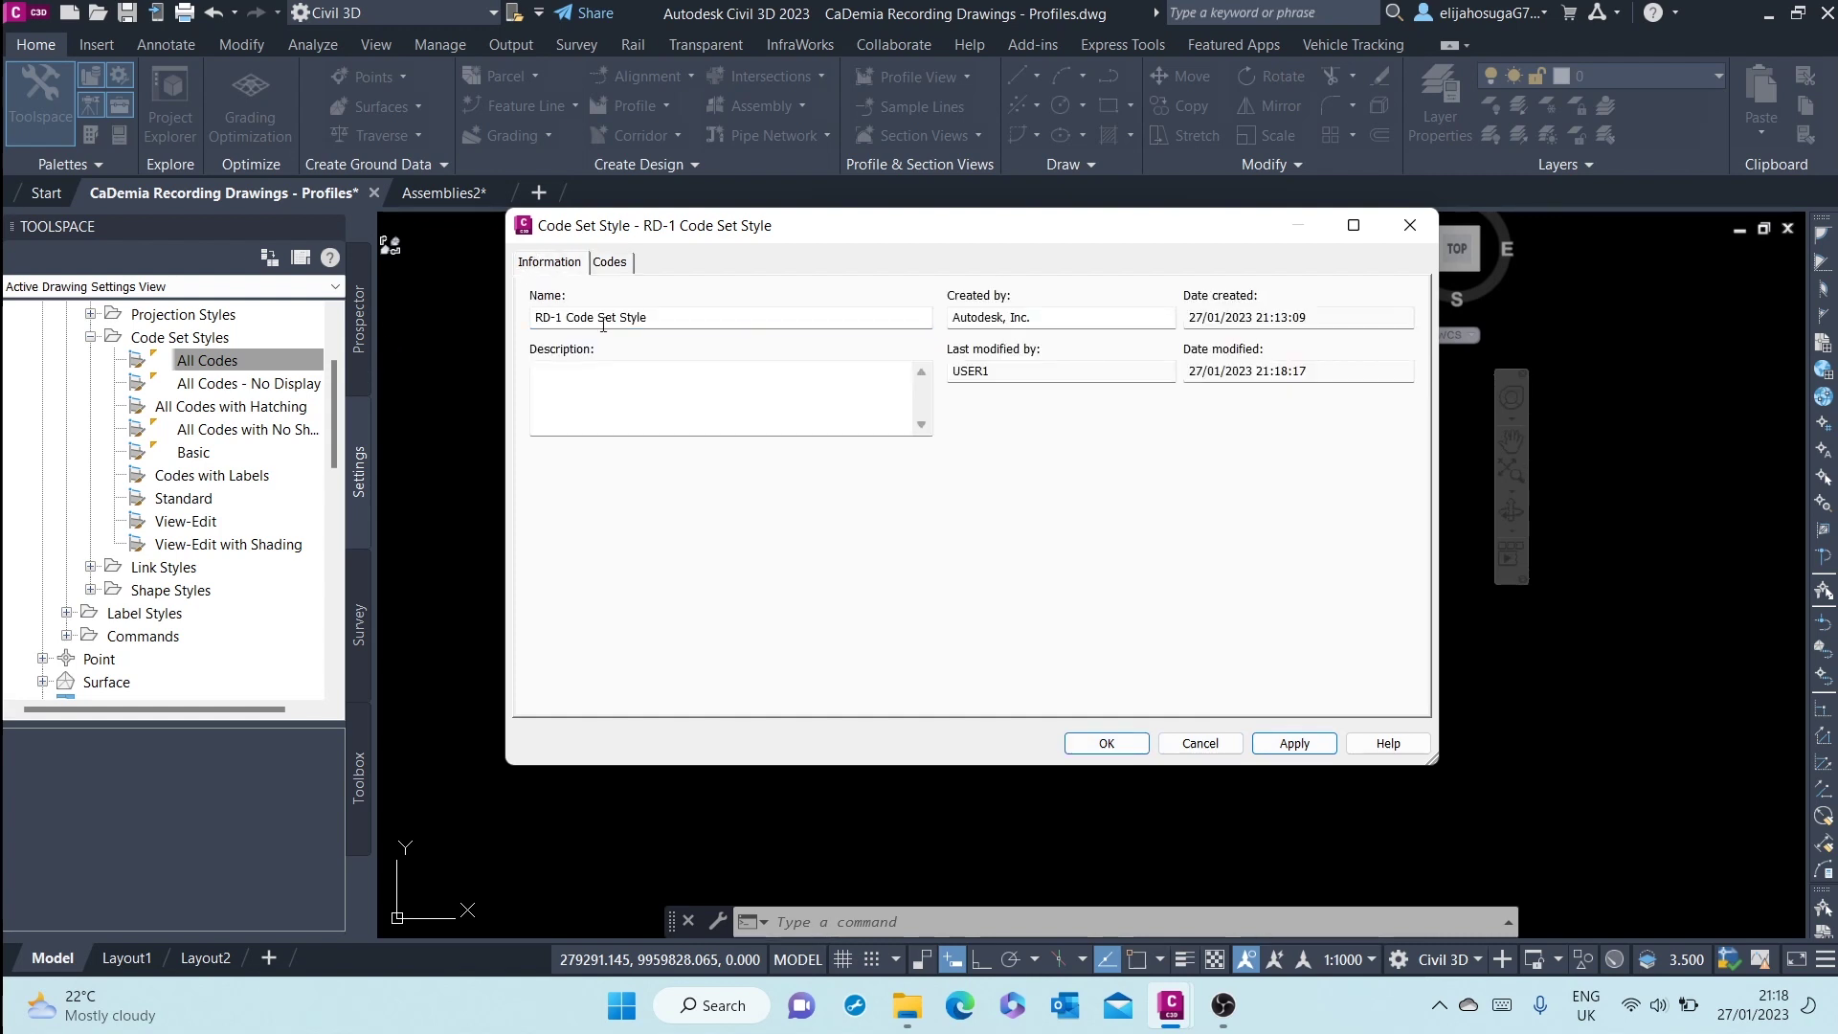
pyautogui.click(1292, 744)
pyautogui.click(1111, 745)
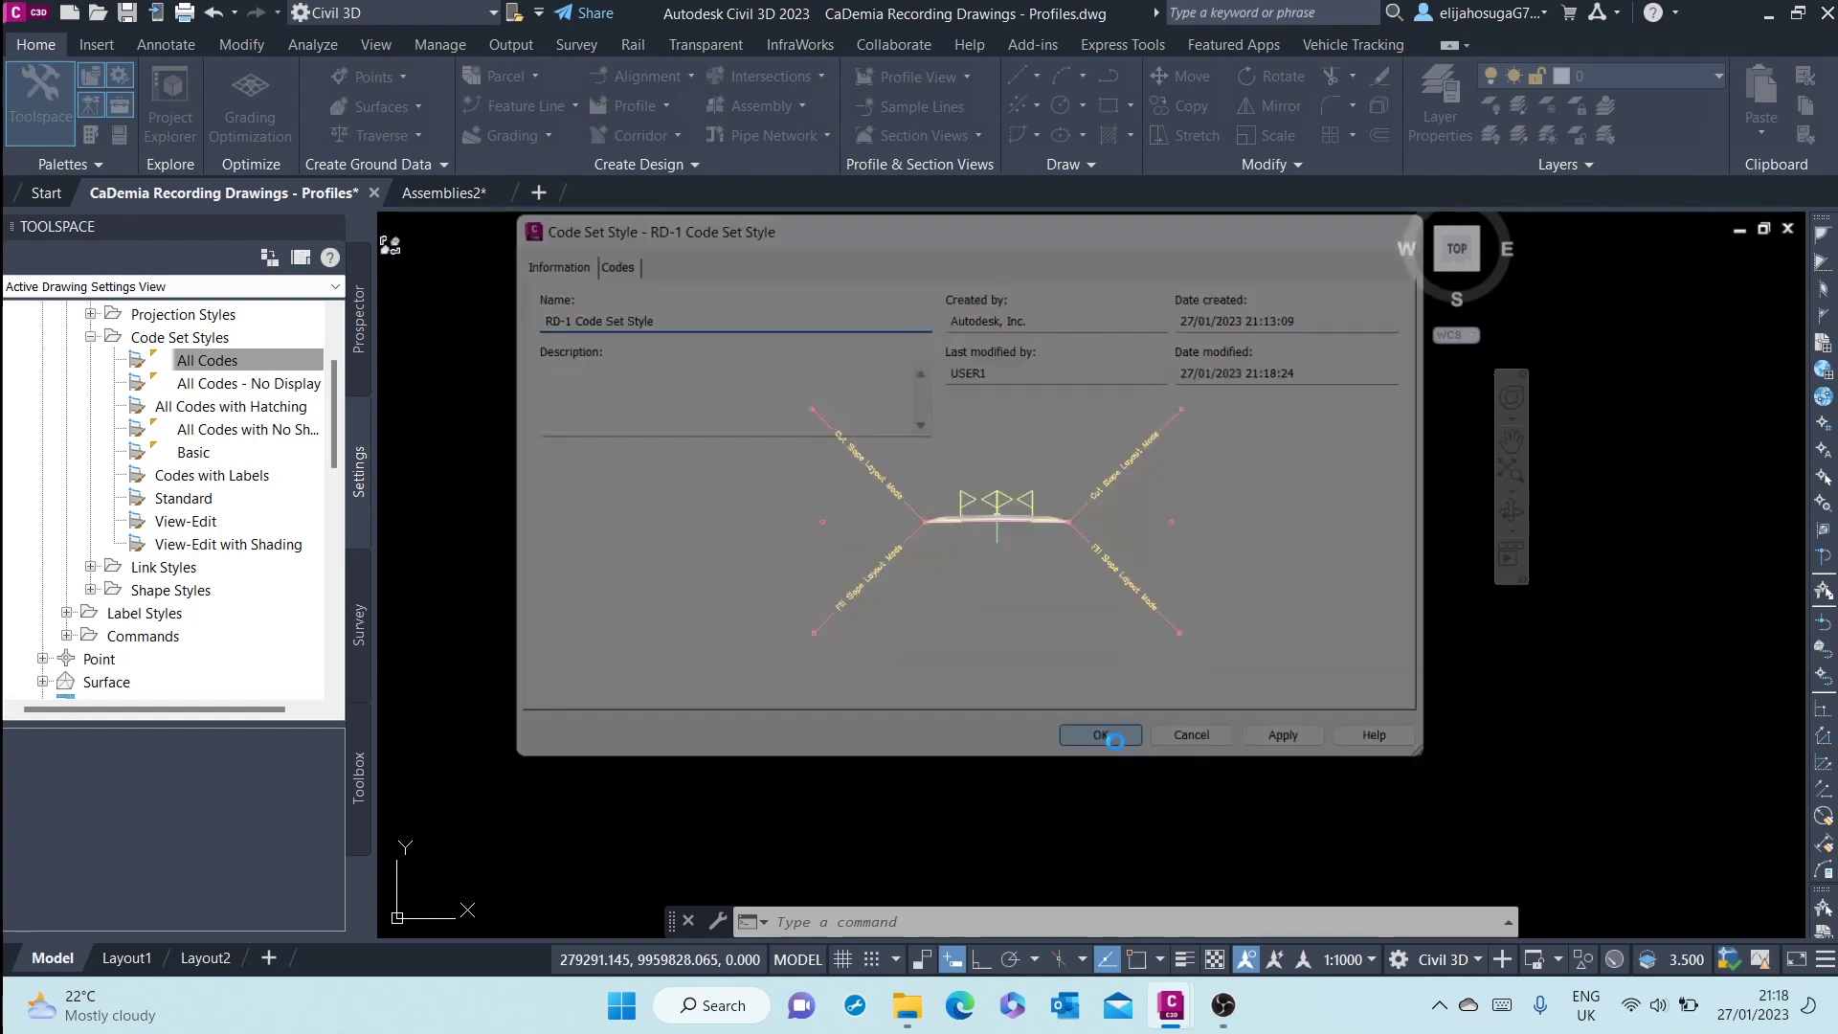
pyautogui.scroll(4, 981, 534)
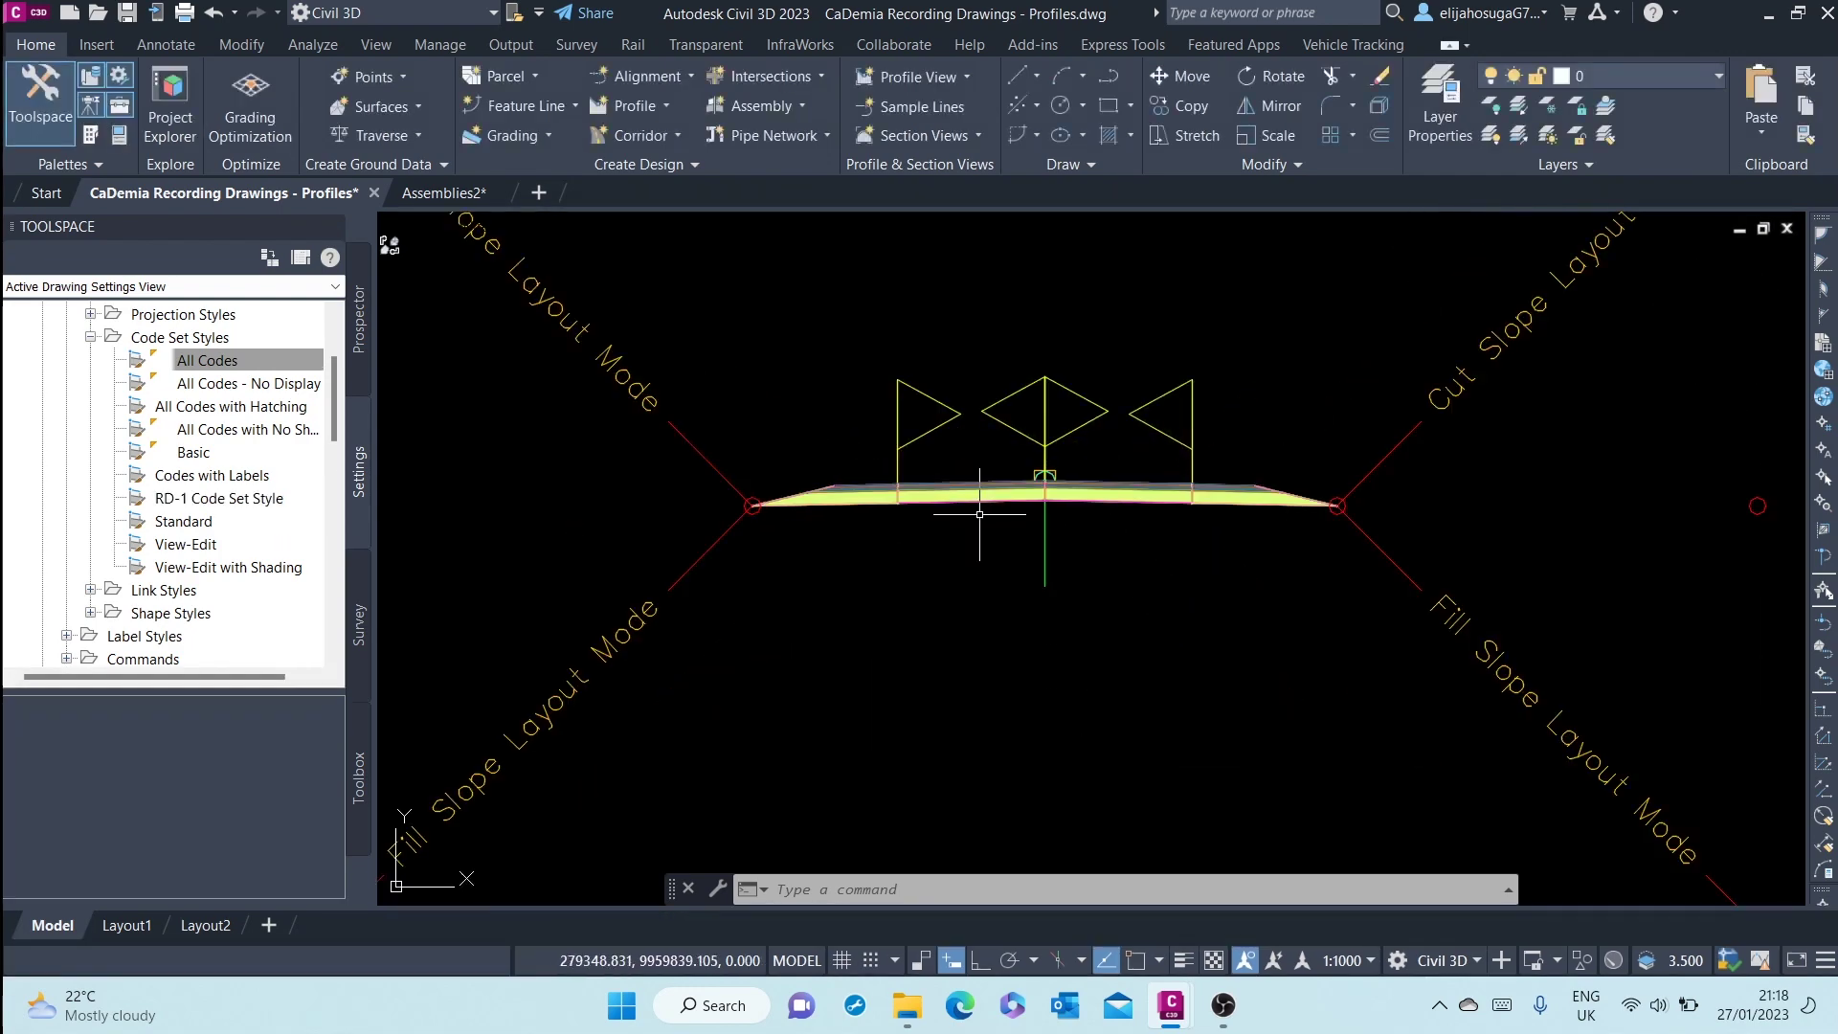
pyautogui.scroll(-2, 995, 534)
pyautogui.scroll(5, 1006, 534)
pyautogui.scroll(-2, 1029, 520)
pyautogui.scroll(-3, 1034, 517)
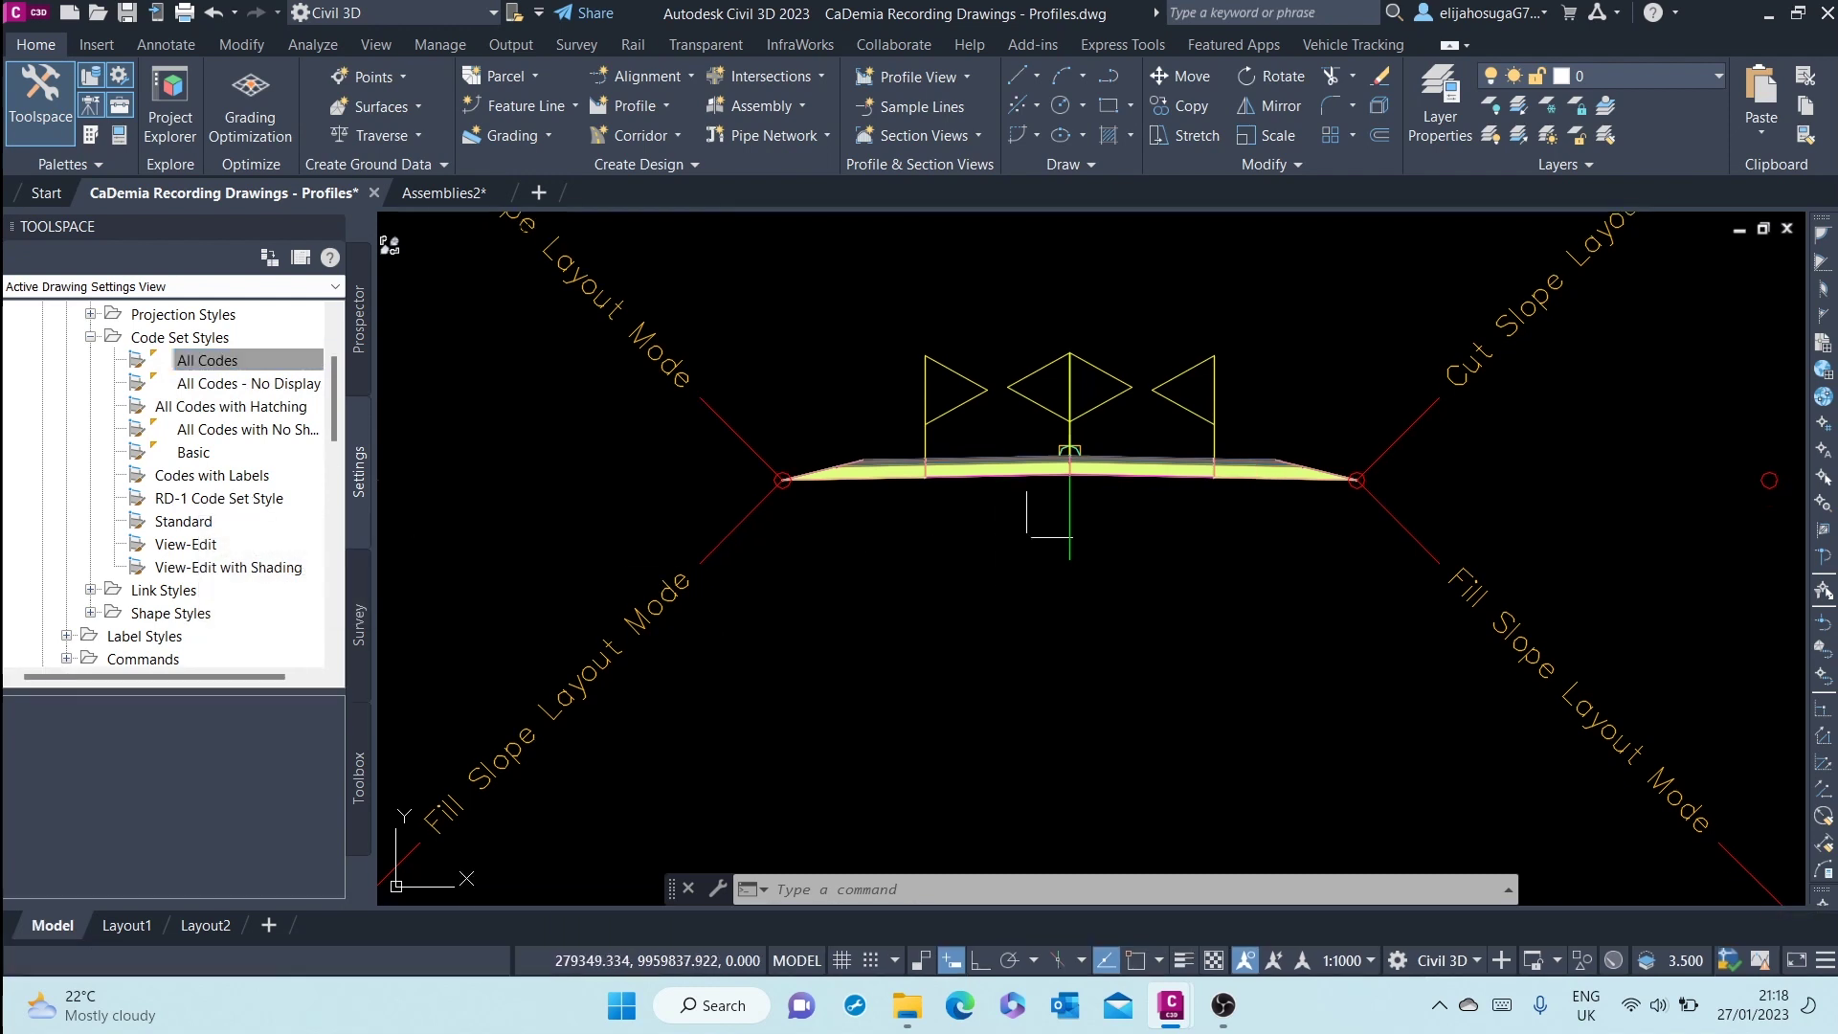
# Set the RD-1 assembly's Code Set Style property to RD-1 Code Set Style
pyautogui.click(1070, 471)
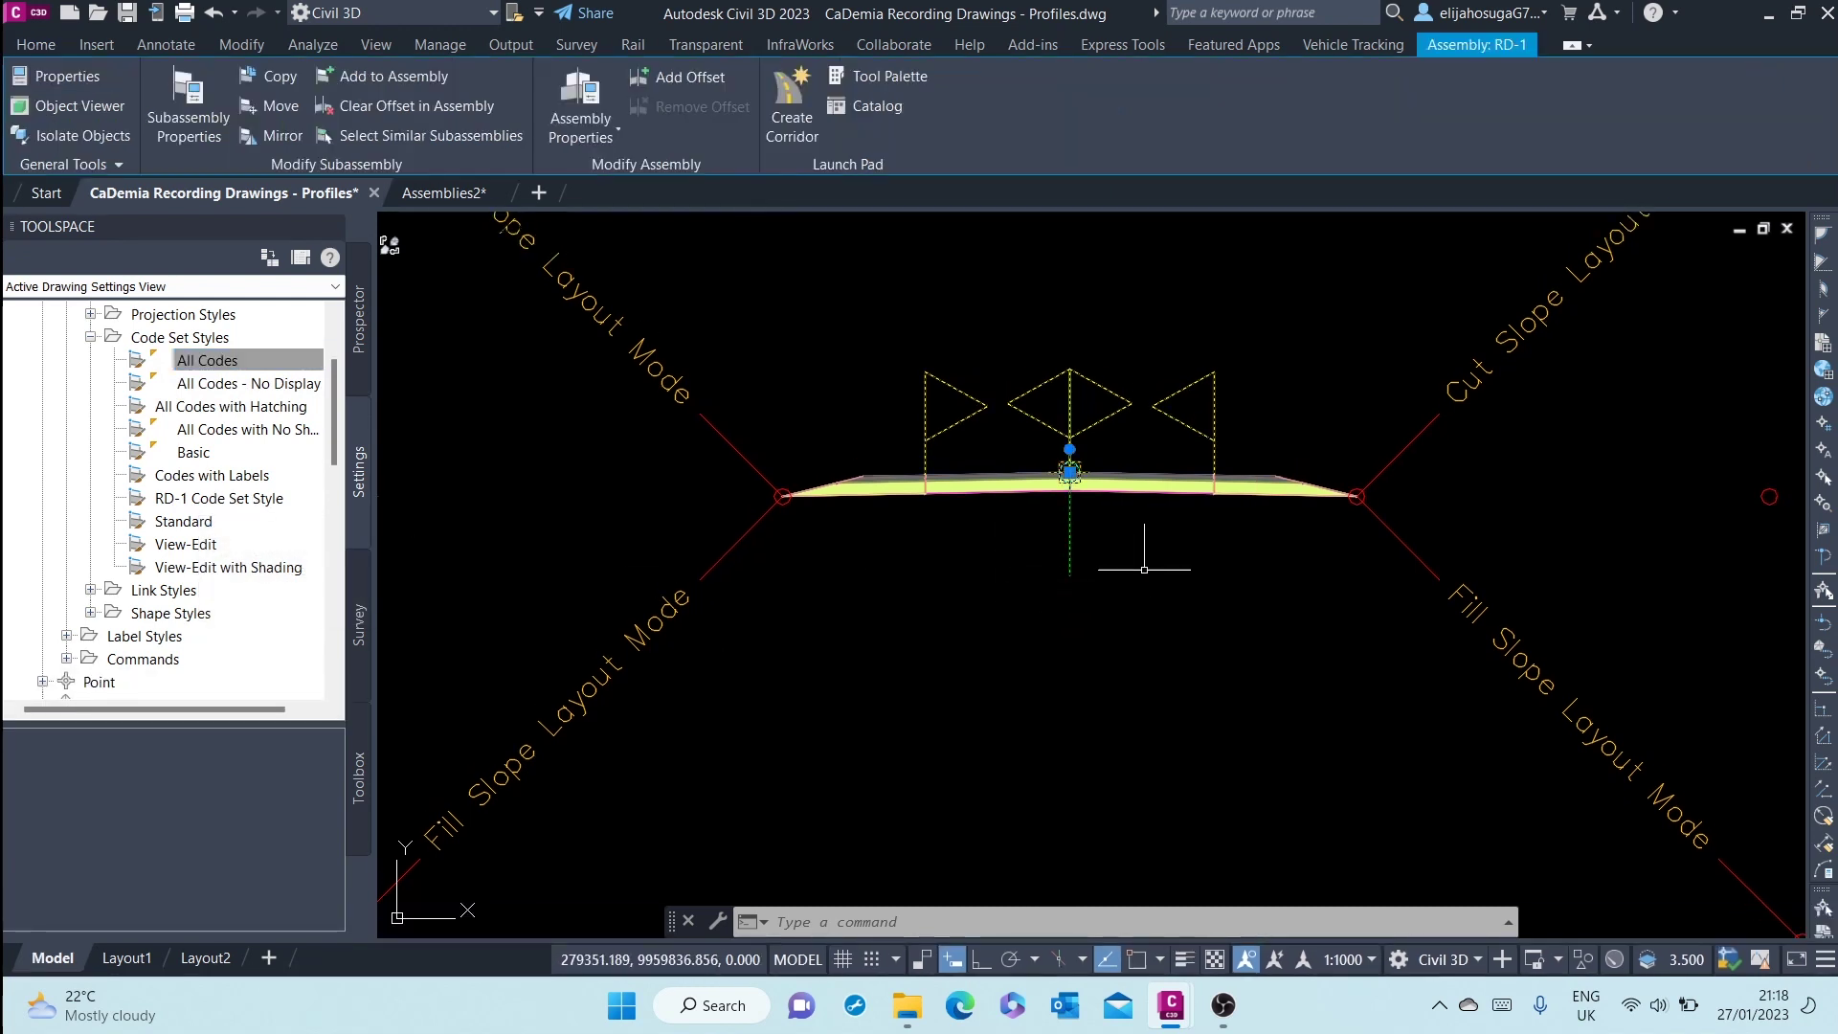
pyautogui.scroll(-5, 1265, 517)
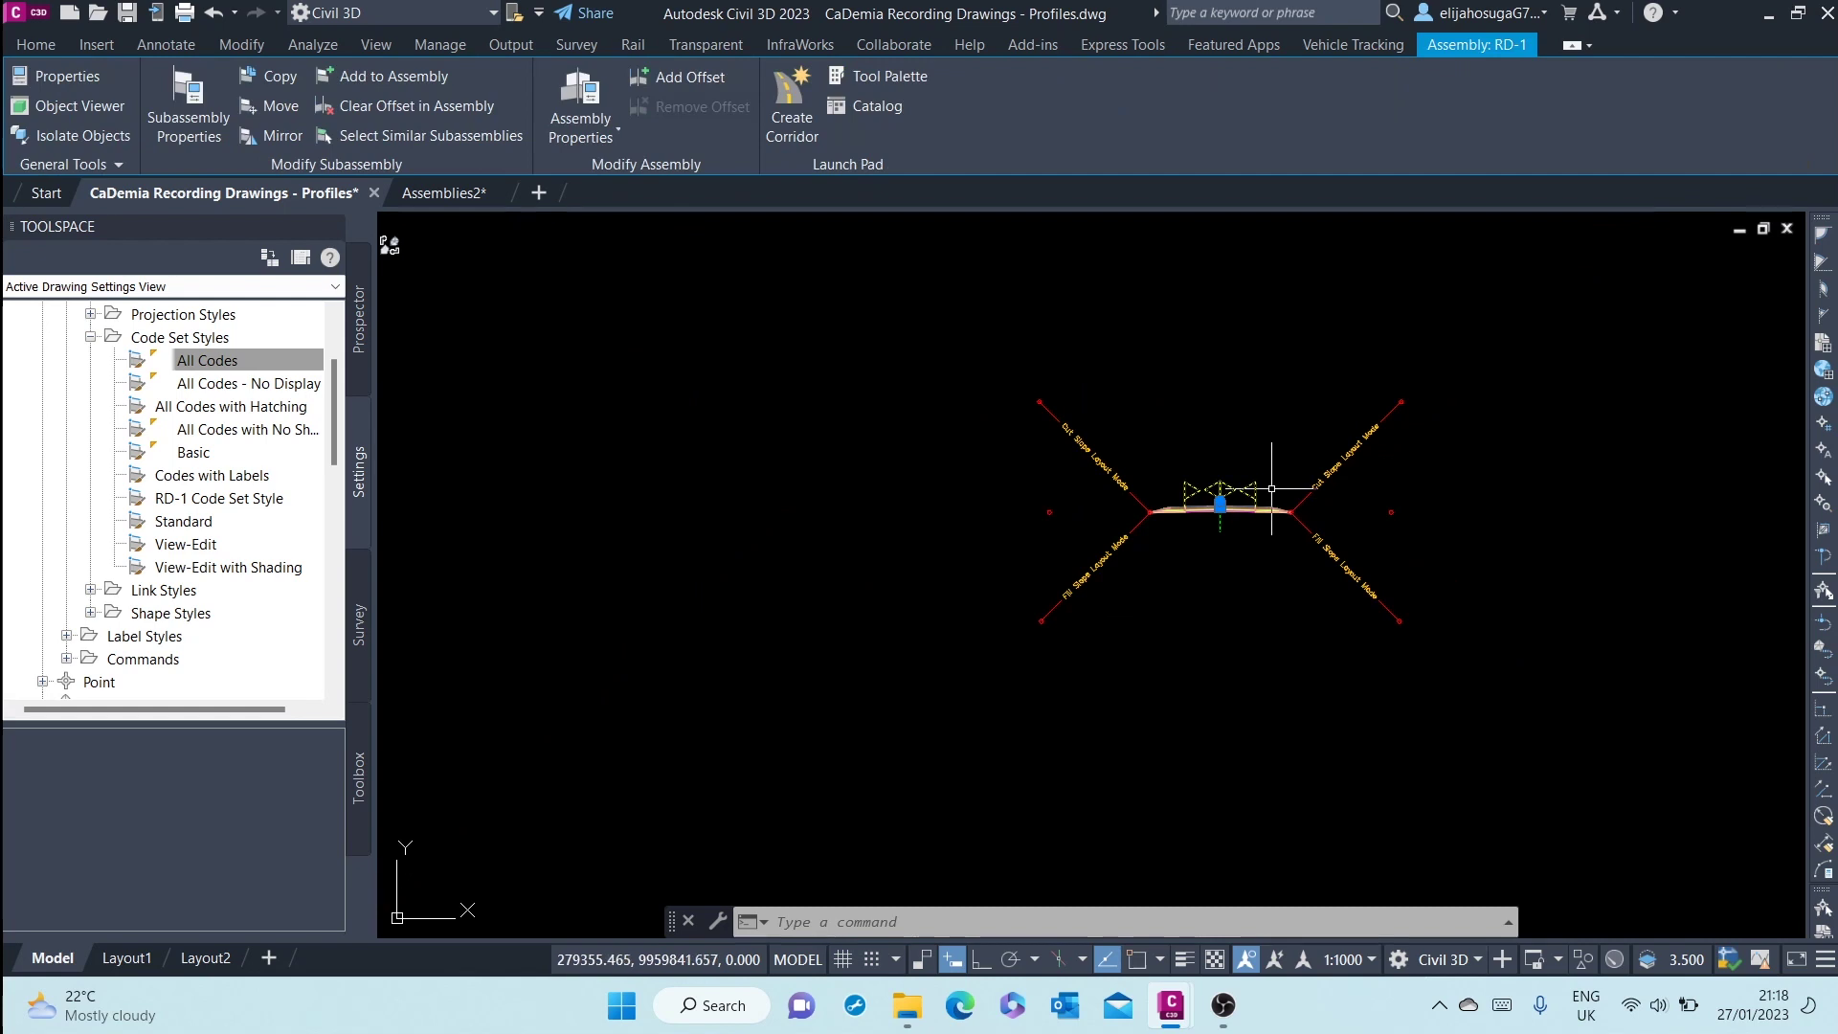
pyautogui.hotkey('ctrl', '1')
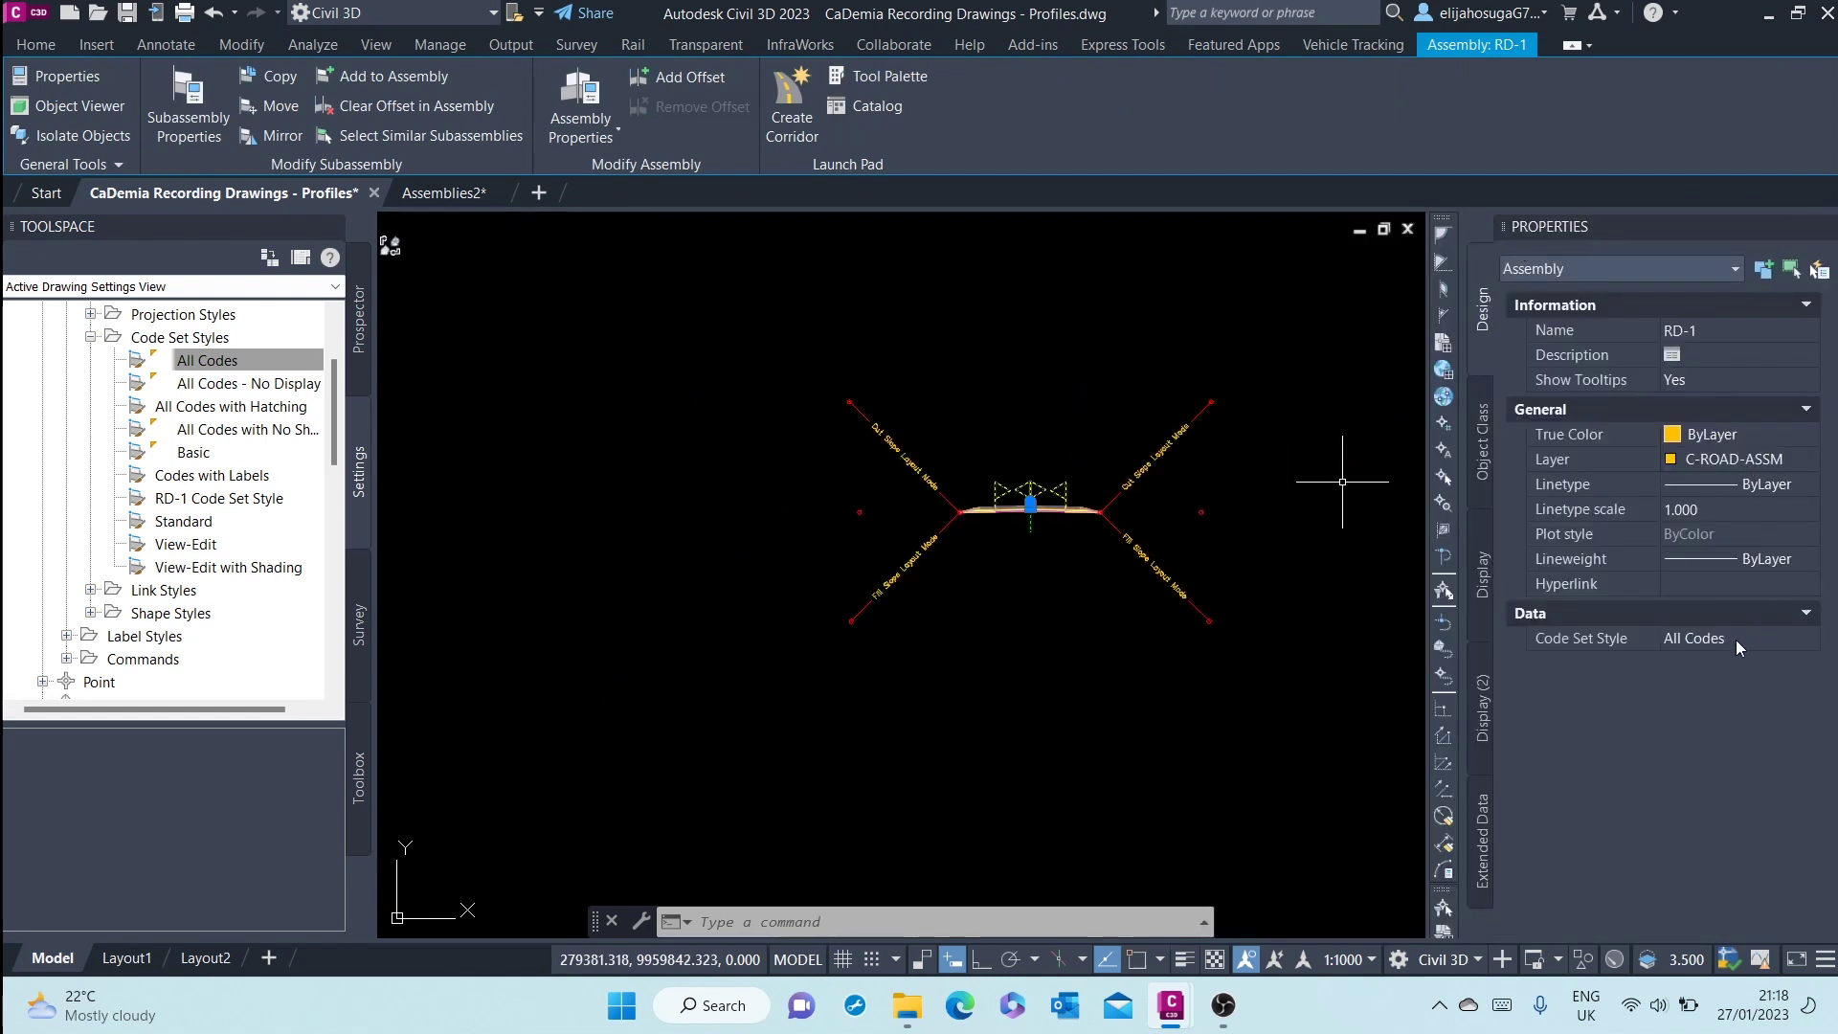
pyautogui.click(1735, 644)
pyautogui.click(1733, 645)
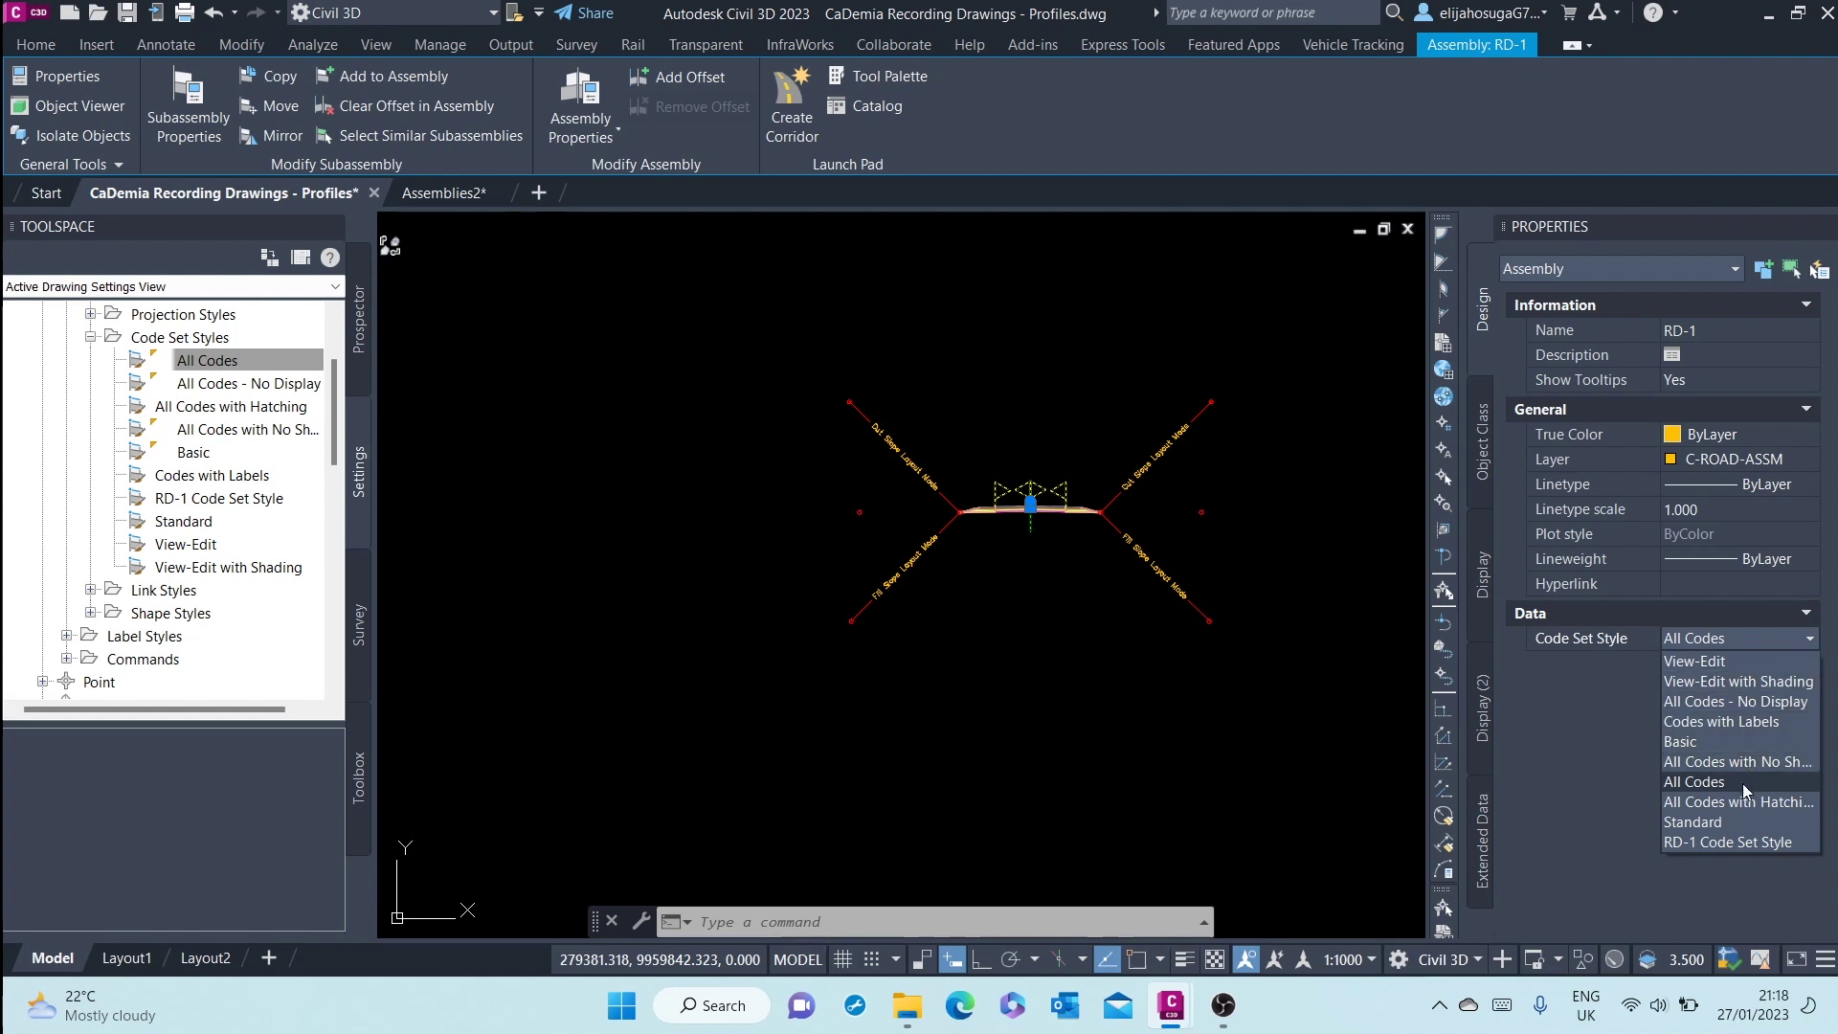
pyautogui.click(1737, 848)
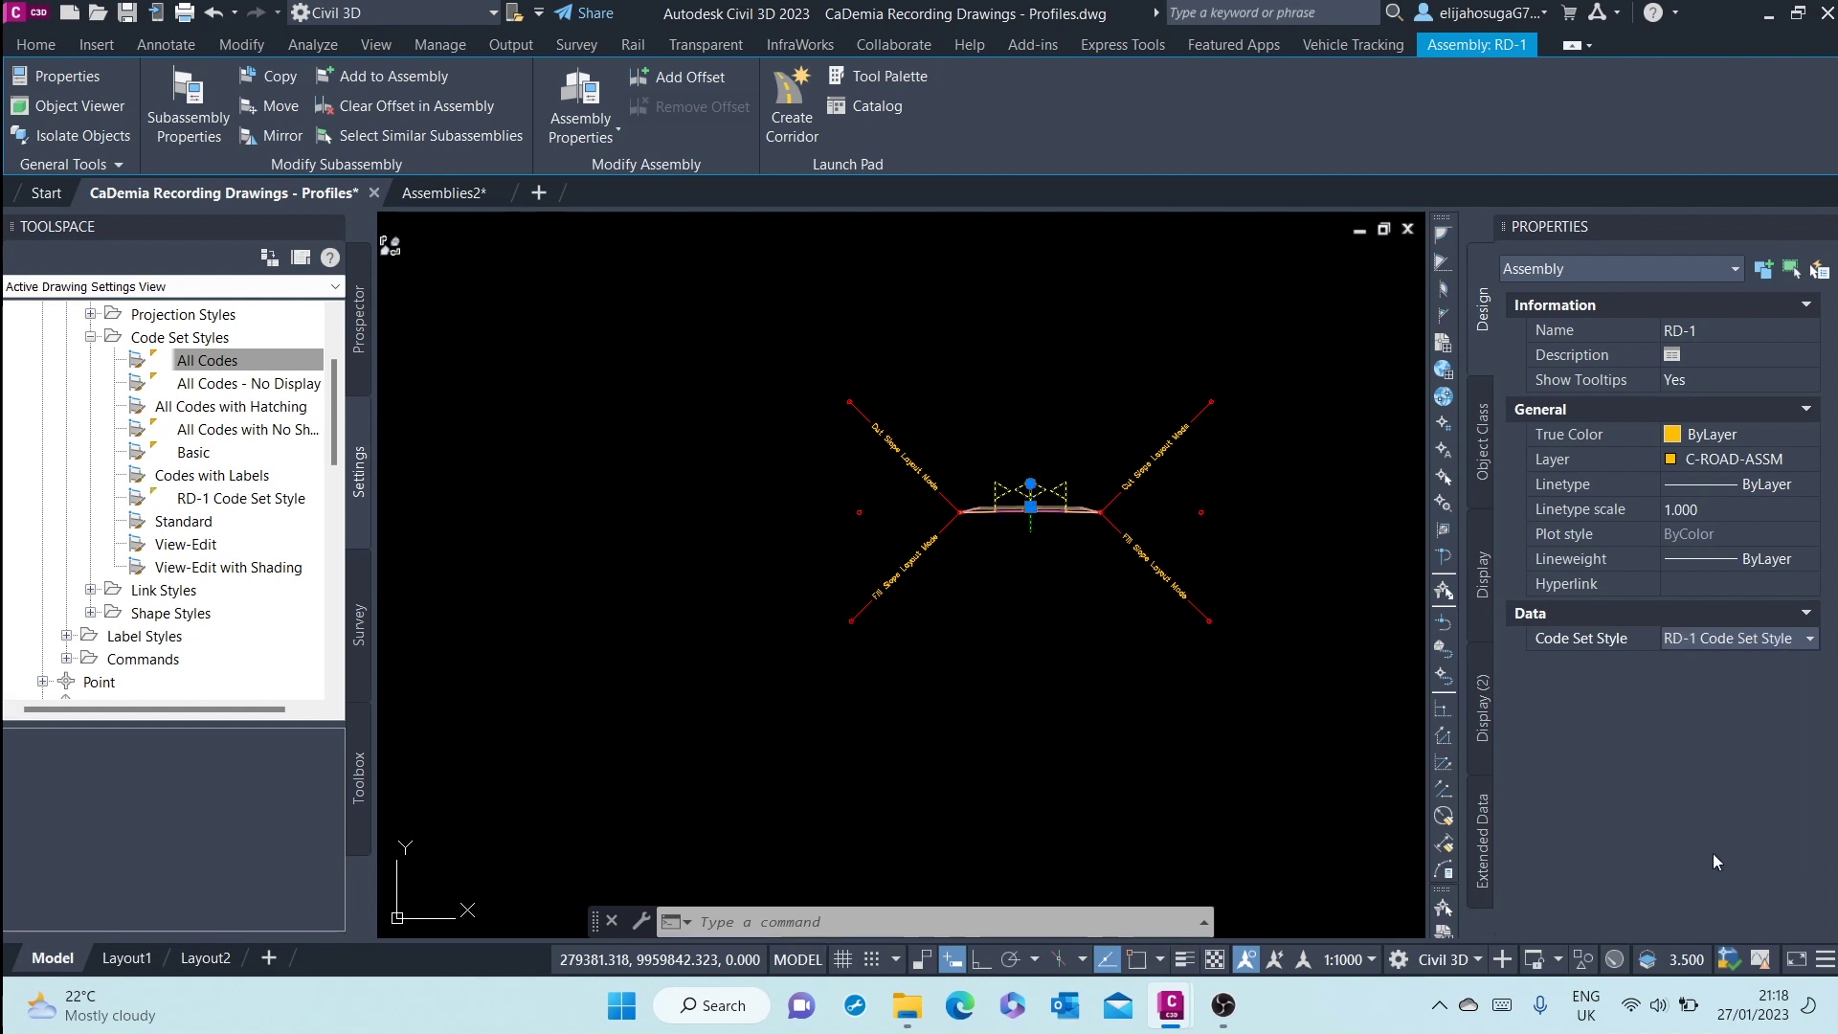
pyautogui.scroll(5, 1036, 507)
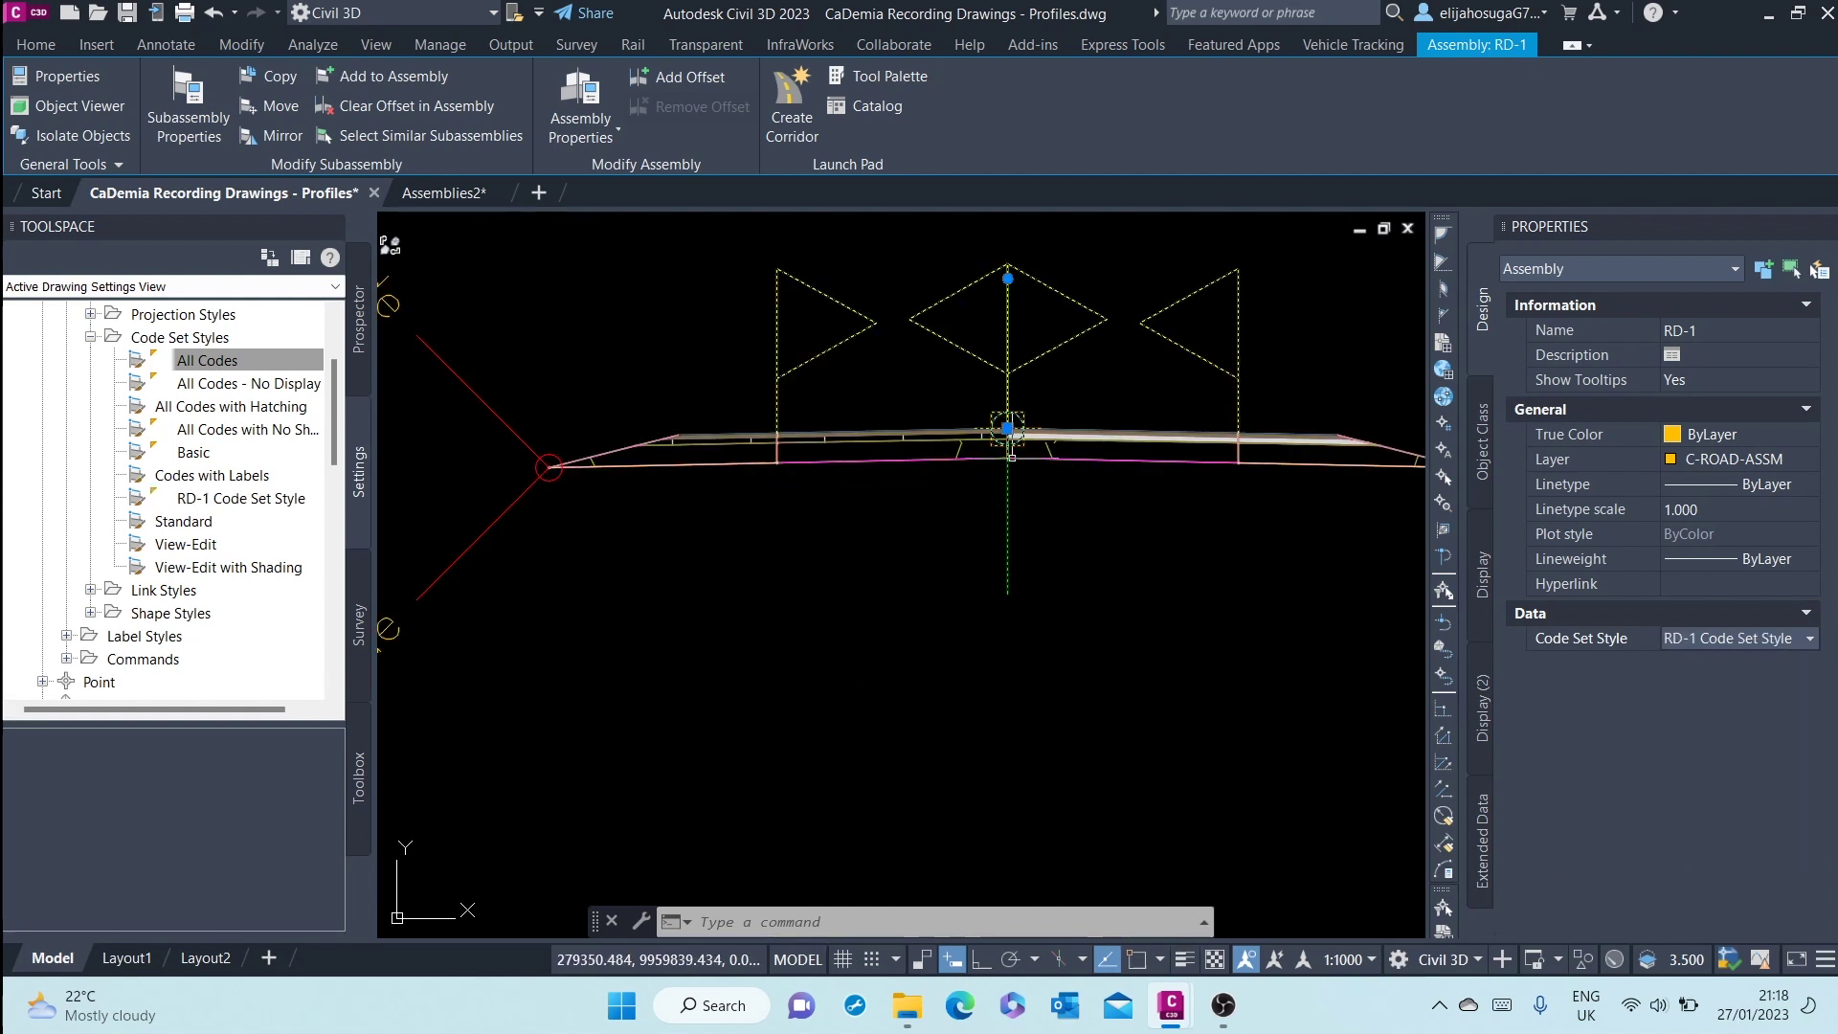
pyautogui.scroll(4, 1017, 484)
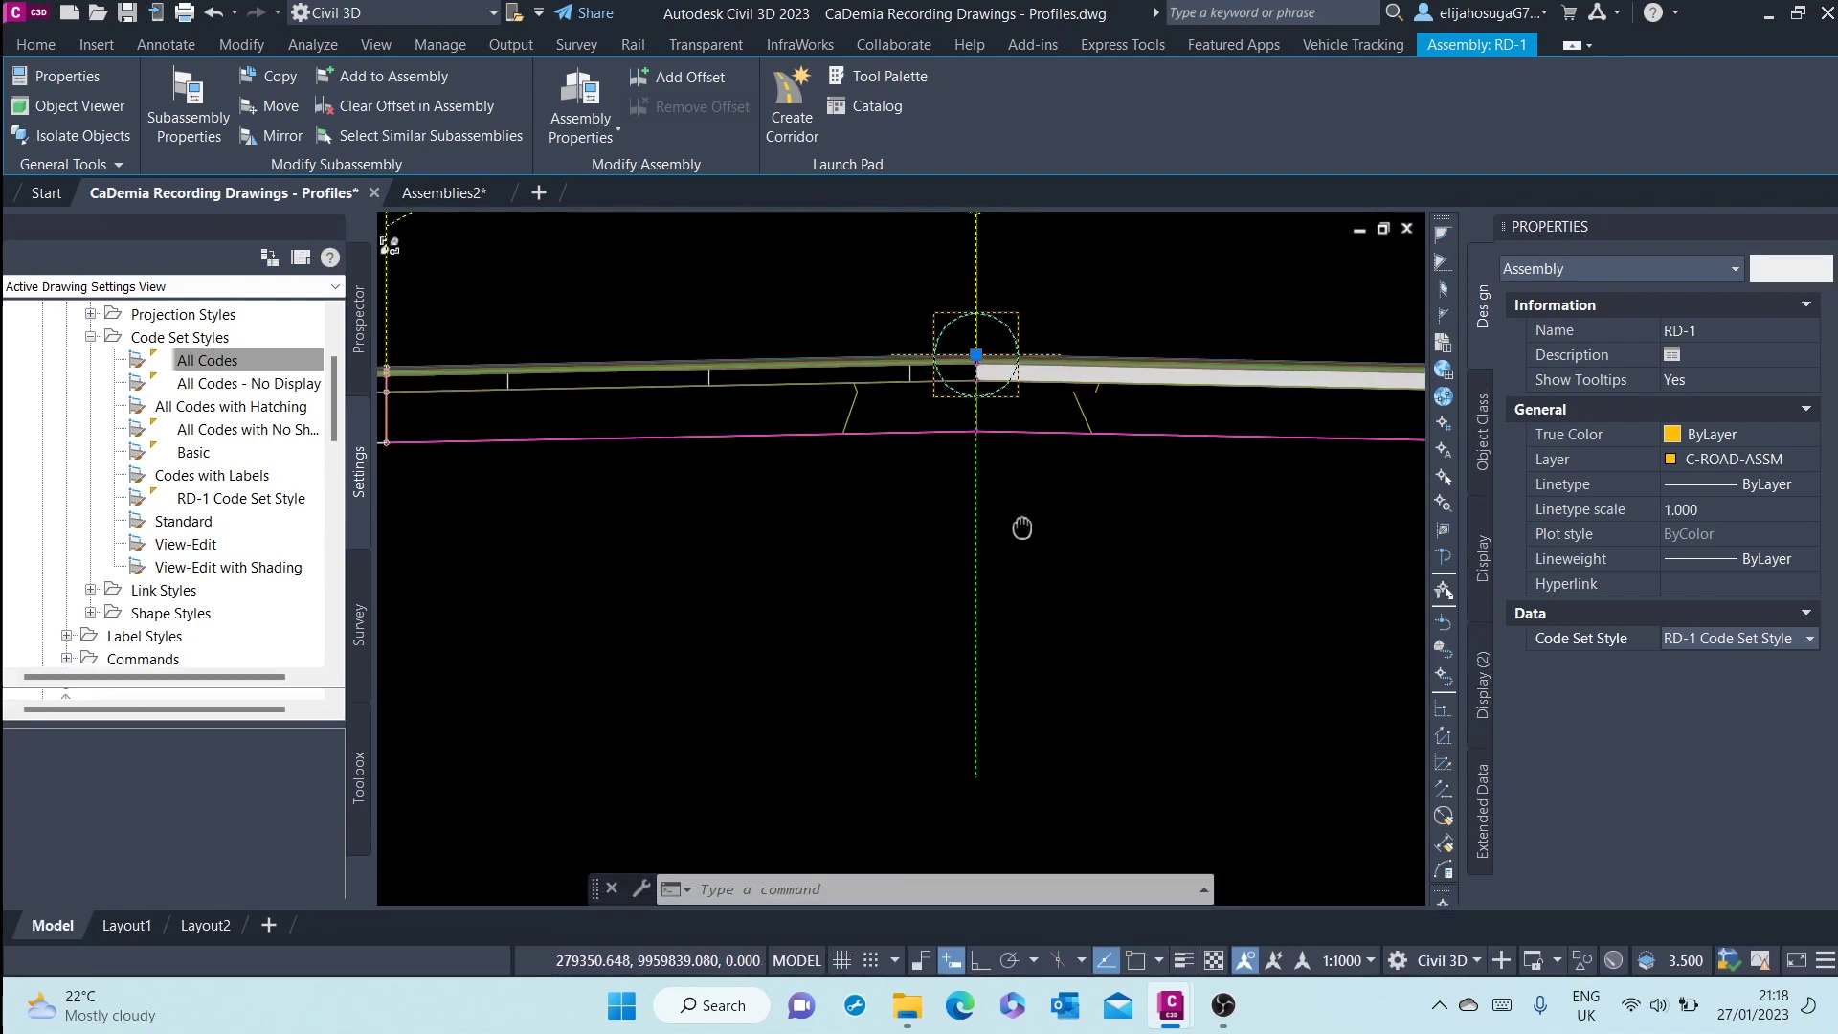
pyautogui.moveTo(1009, 468); pyautogui.dragTo(922, 565, button='middle')
pyautogui.press('Escape')
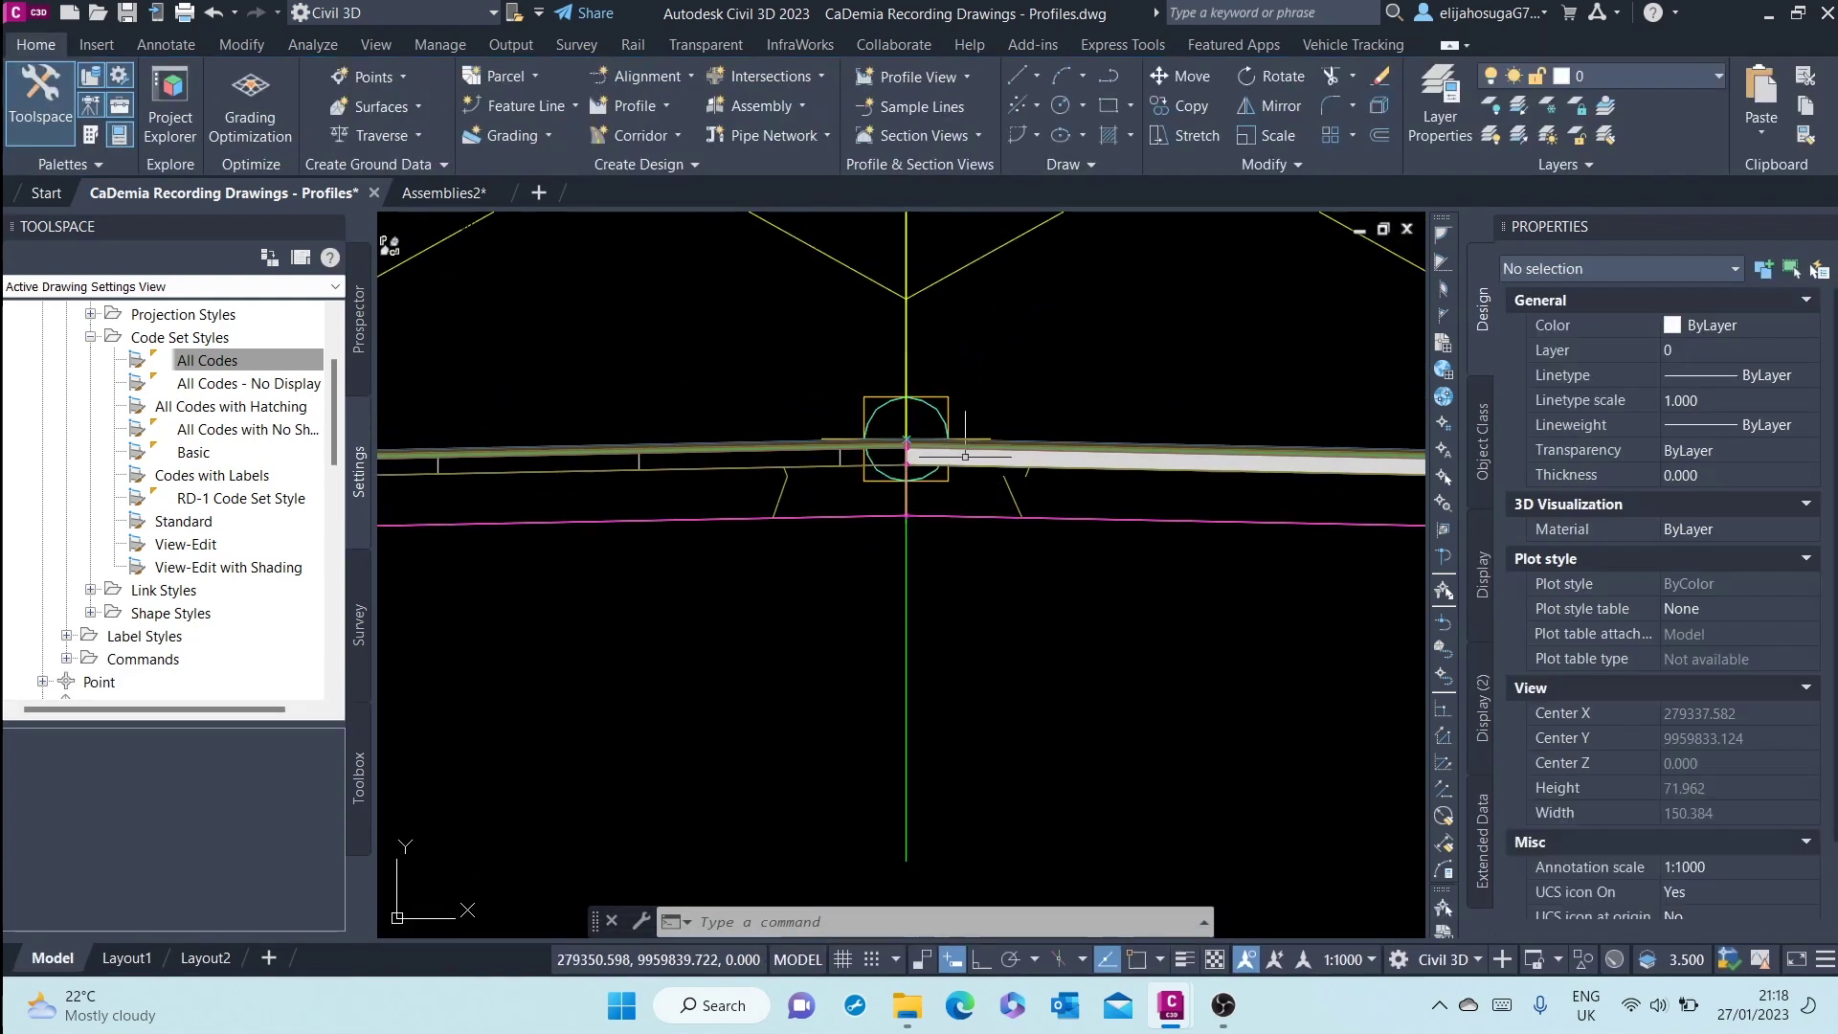
pyautogui.scroll(-6, 945, 470)
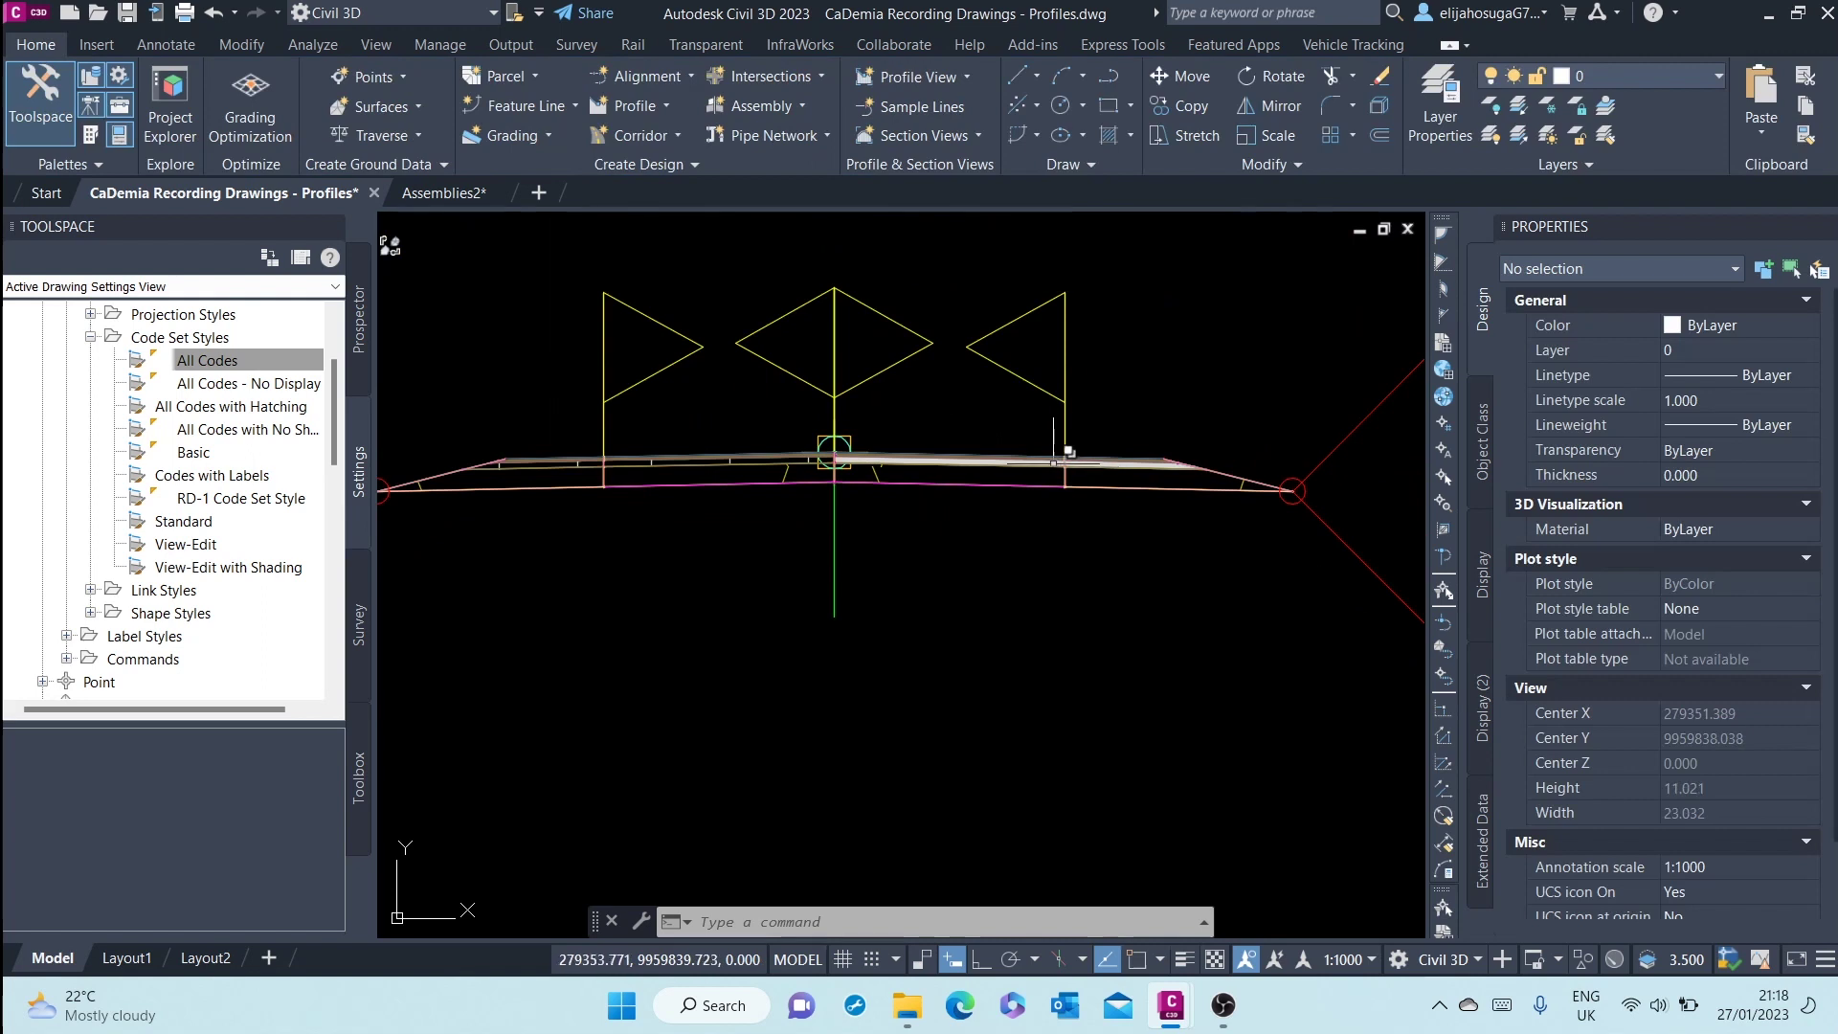
pyautogui.scroll(10, 690, 466)
pyautogui.scroll(-5, 853, 402)
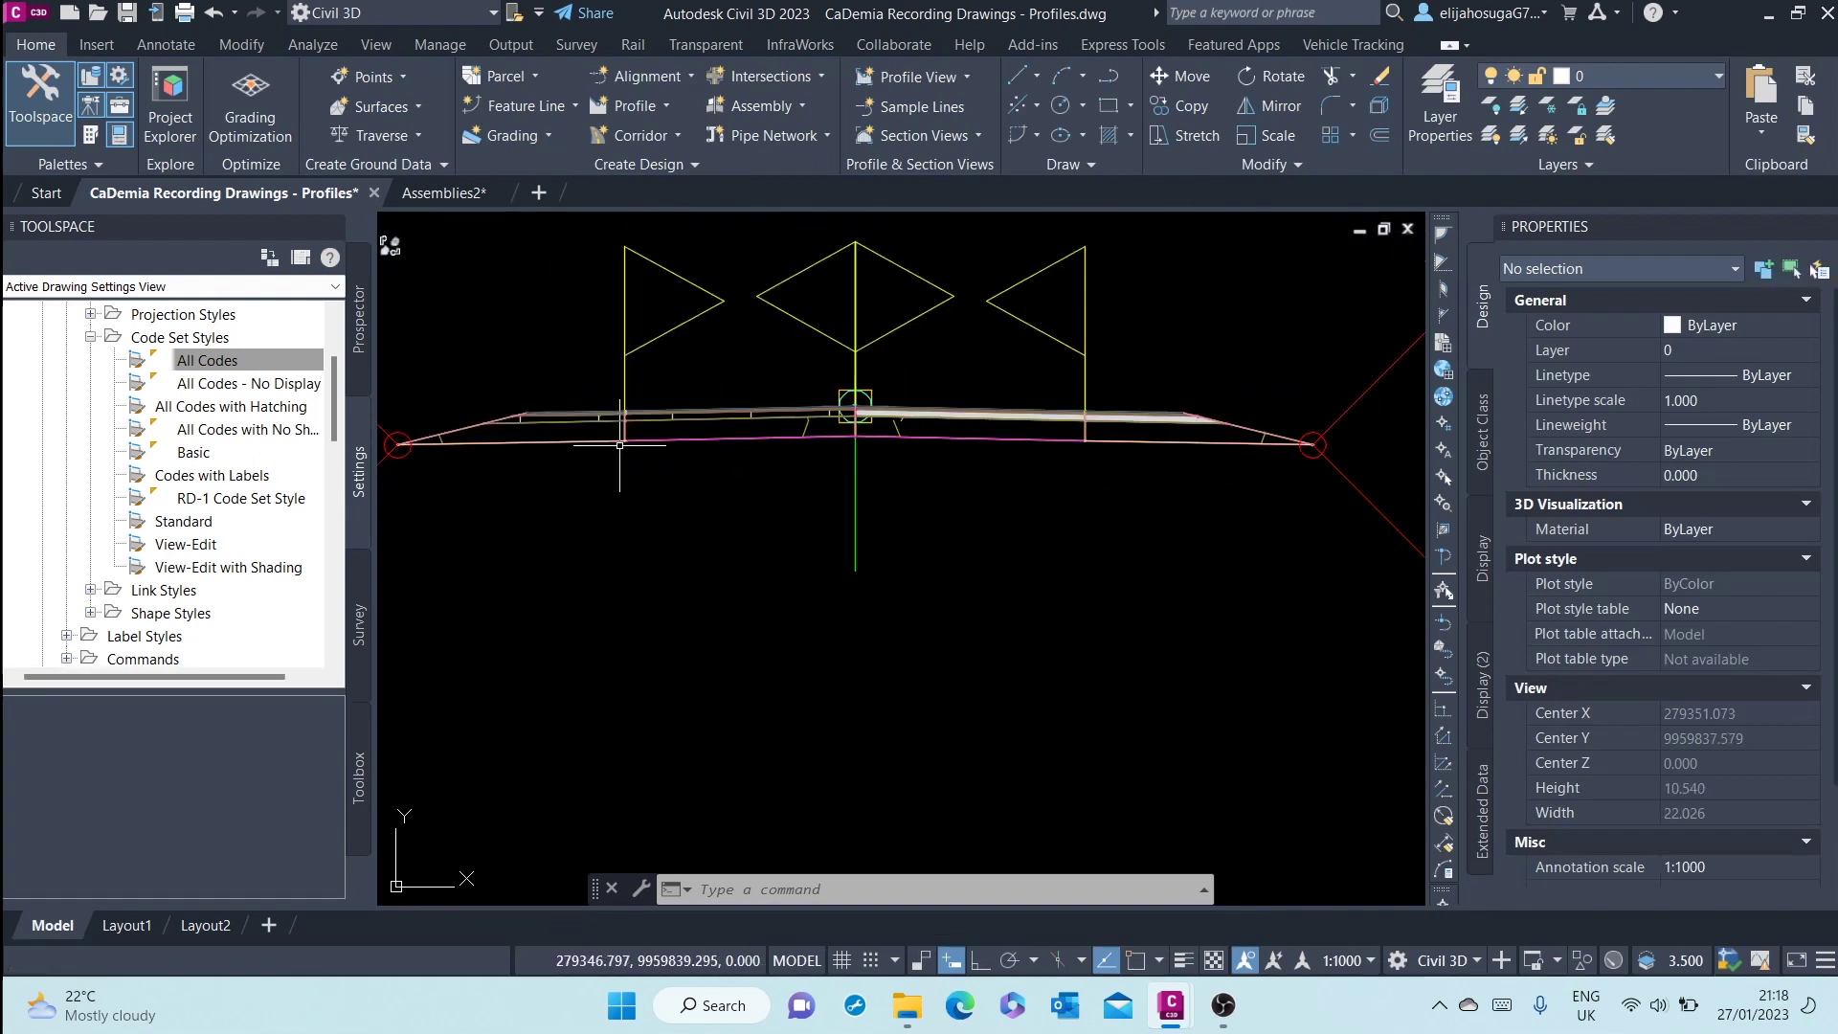
pyautogui.scroll(3, 636, 396)
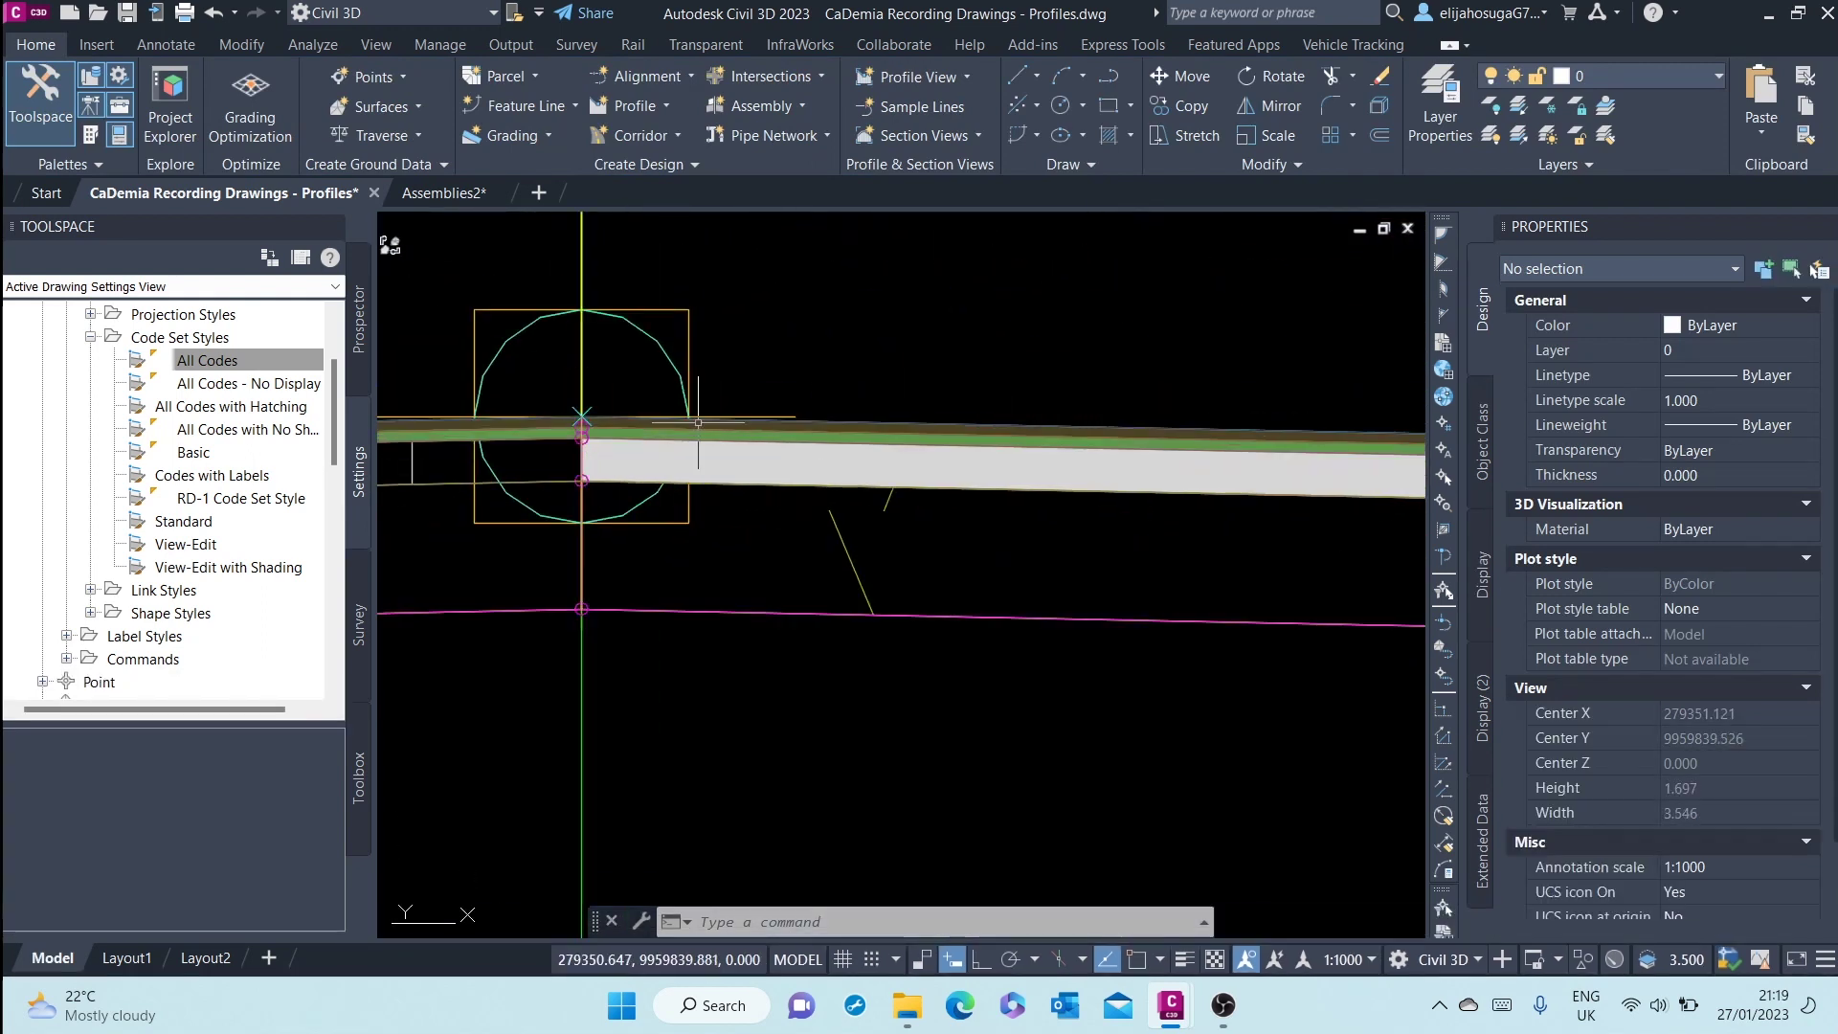
pyautogui.scroll(-4, 785, 434)
pyautogui.scroll(4, 785, 434)
pyautogui.scroll(-12, 785, 433)
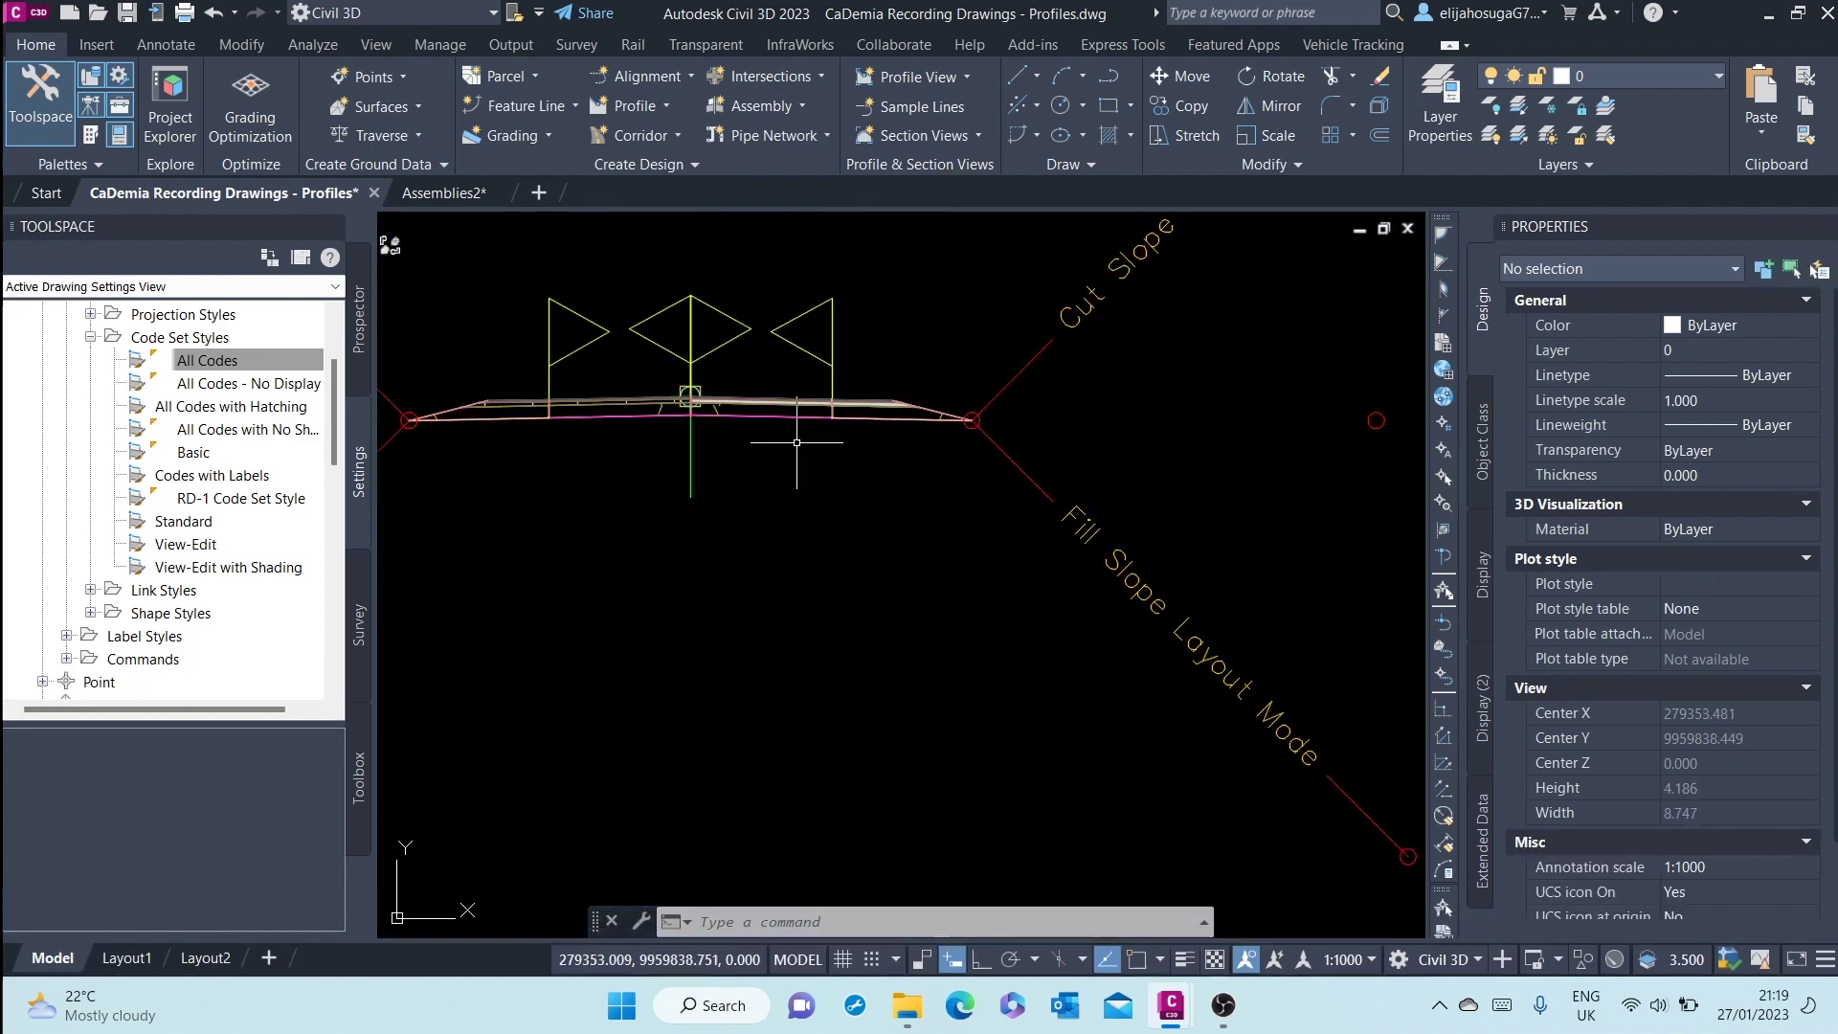
pyautogui.scroll(4, 878, 380)
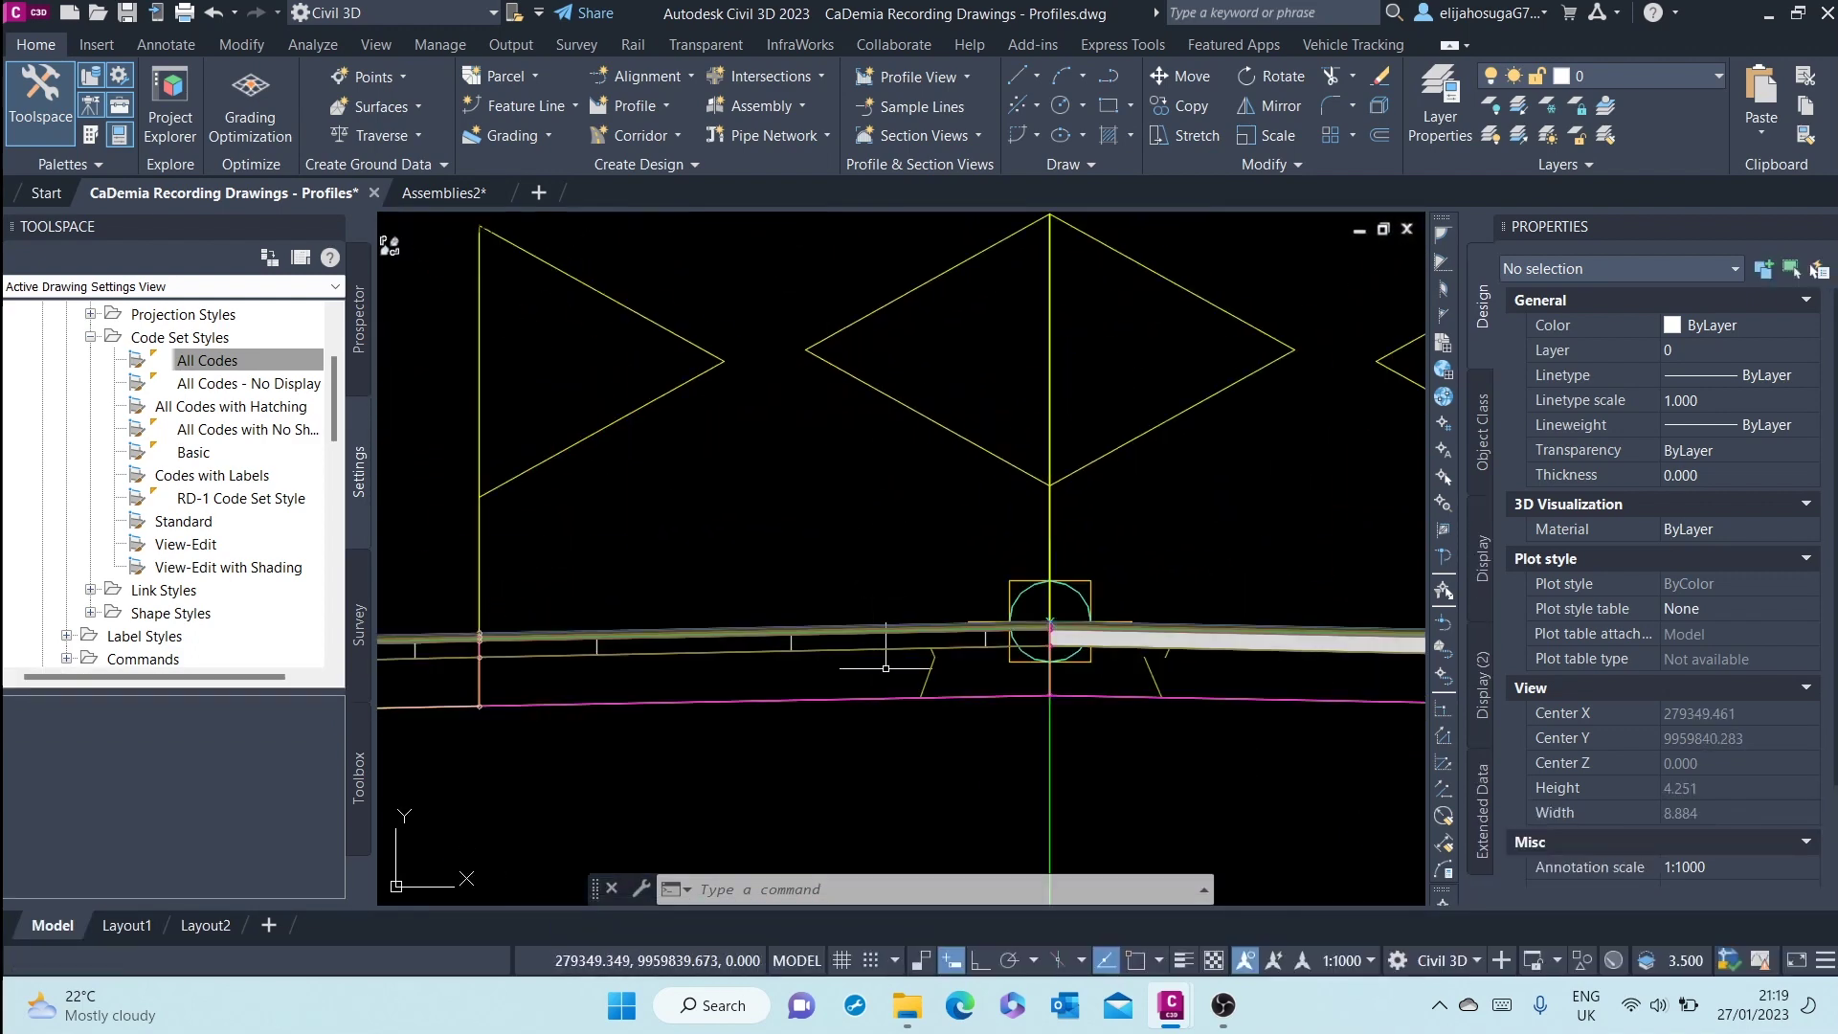
pyautogui.scroll(-6, 833, 671)
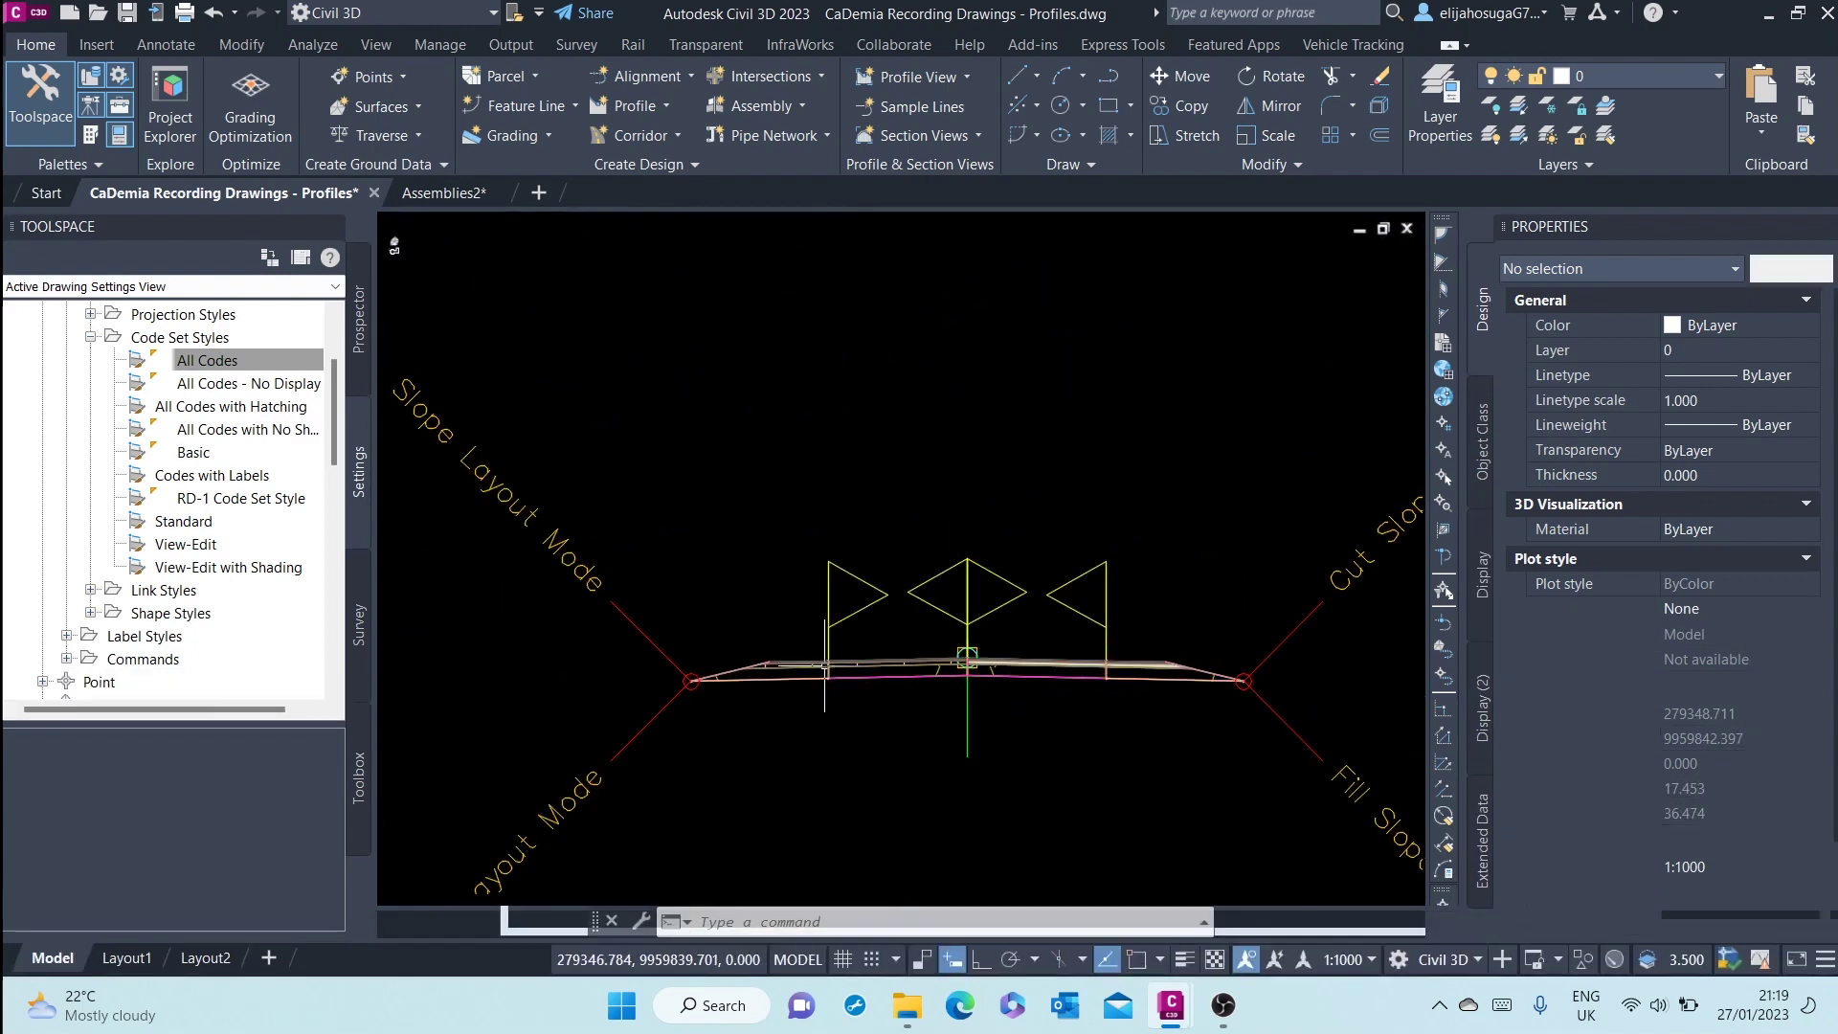
pyautogui.scroll(4, 959, 662)
pyautogui.click(231, 505)
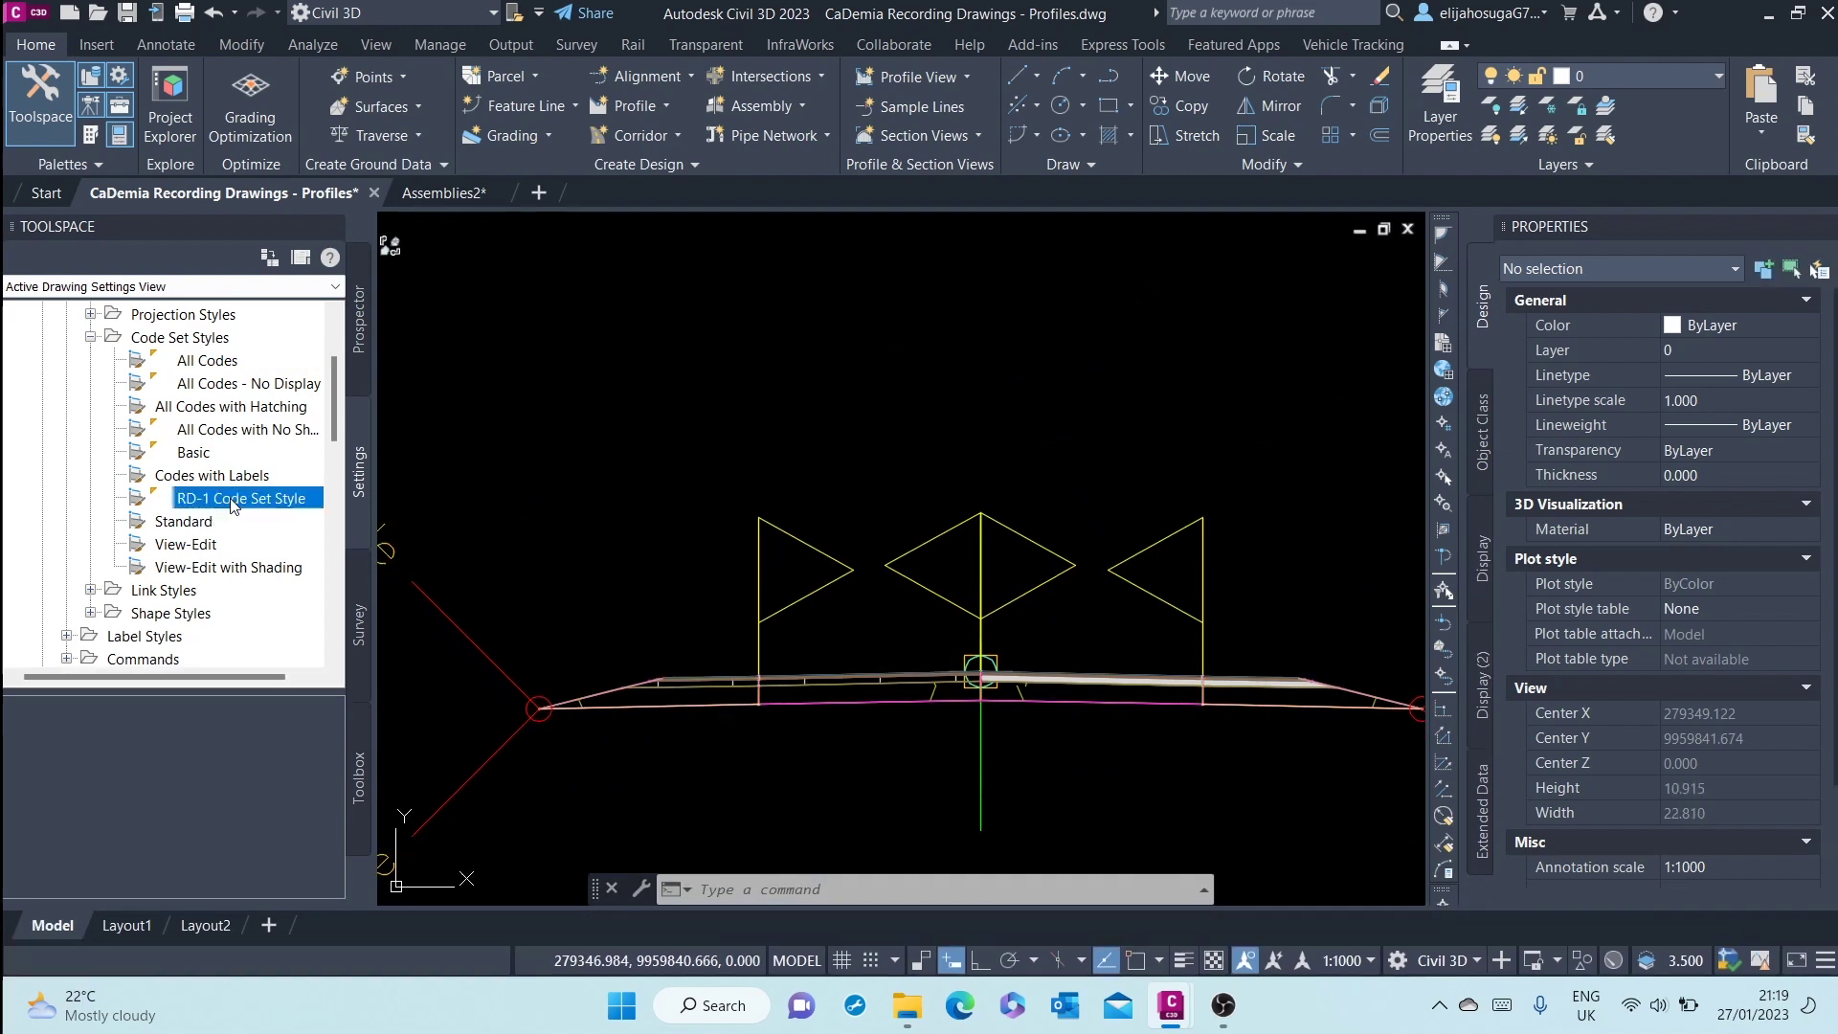
# Edit the RD-1 Code Set Style and expand its shape codes
pyautogui.rightClick(231, 505)
pyautogui.click(272, 514)
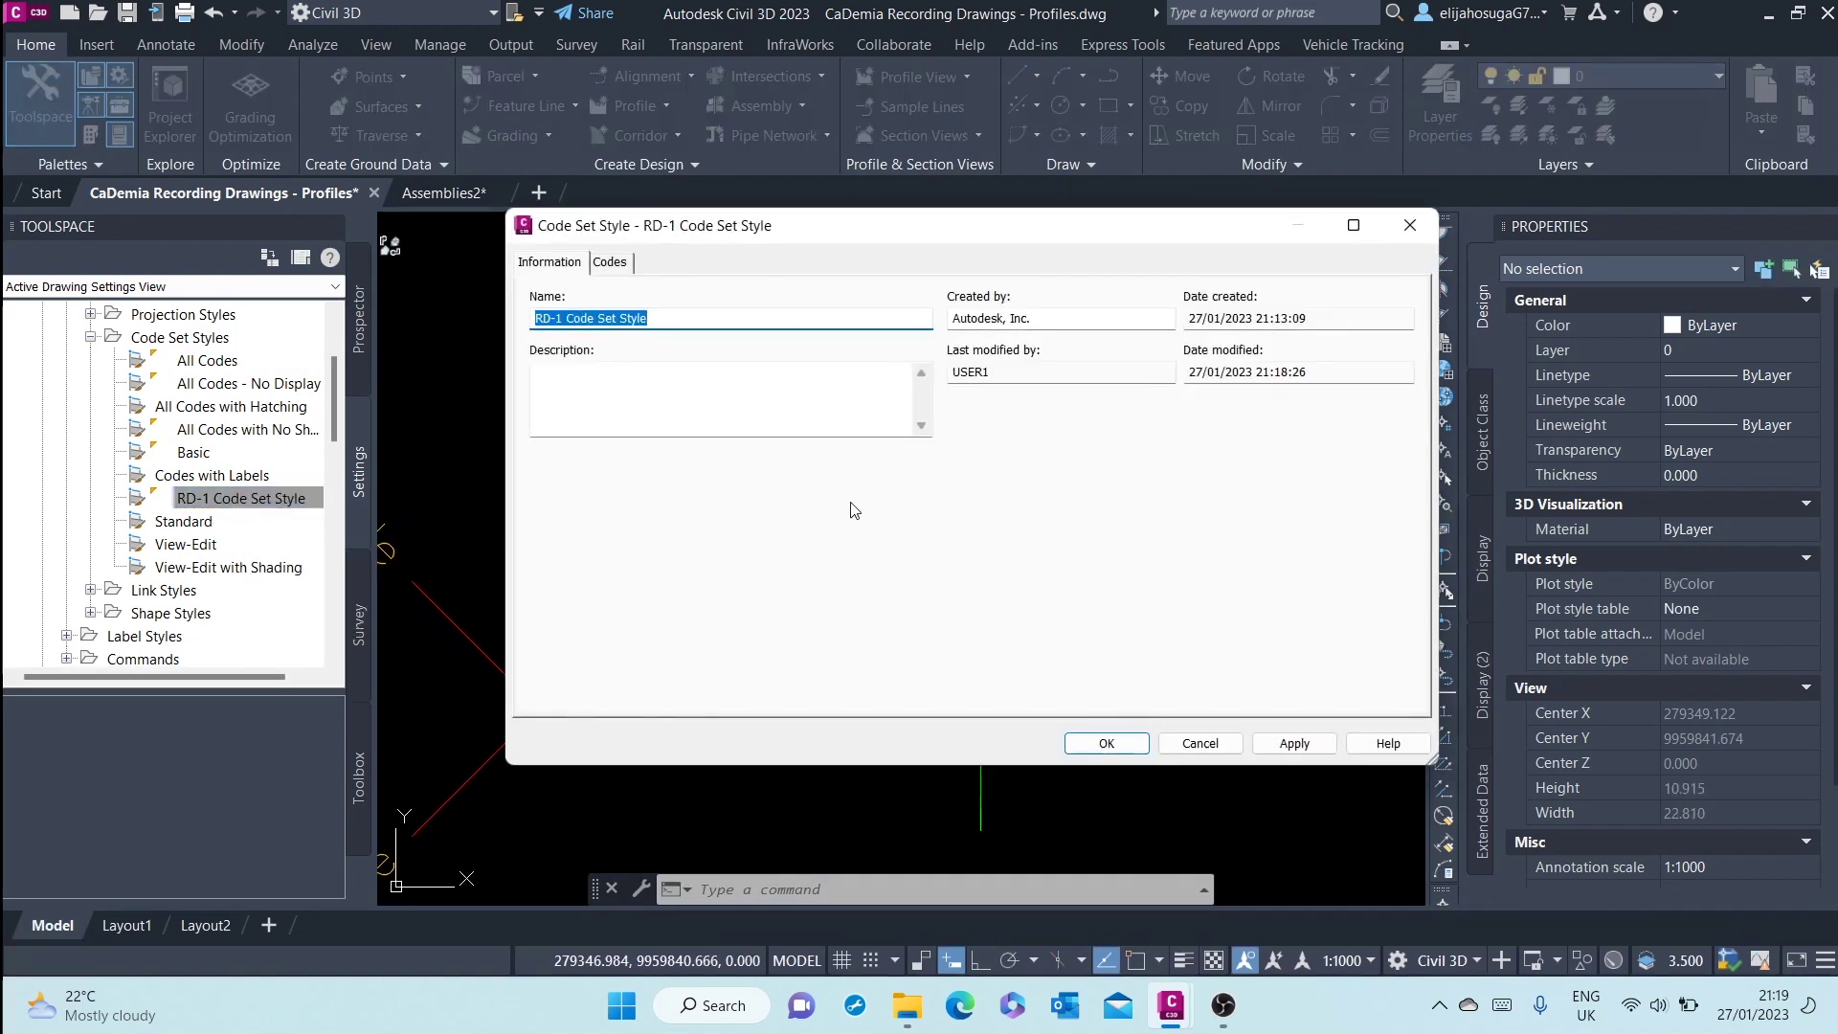
pyautogui.click(609, 262)
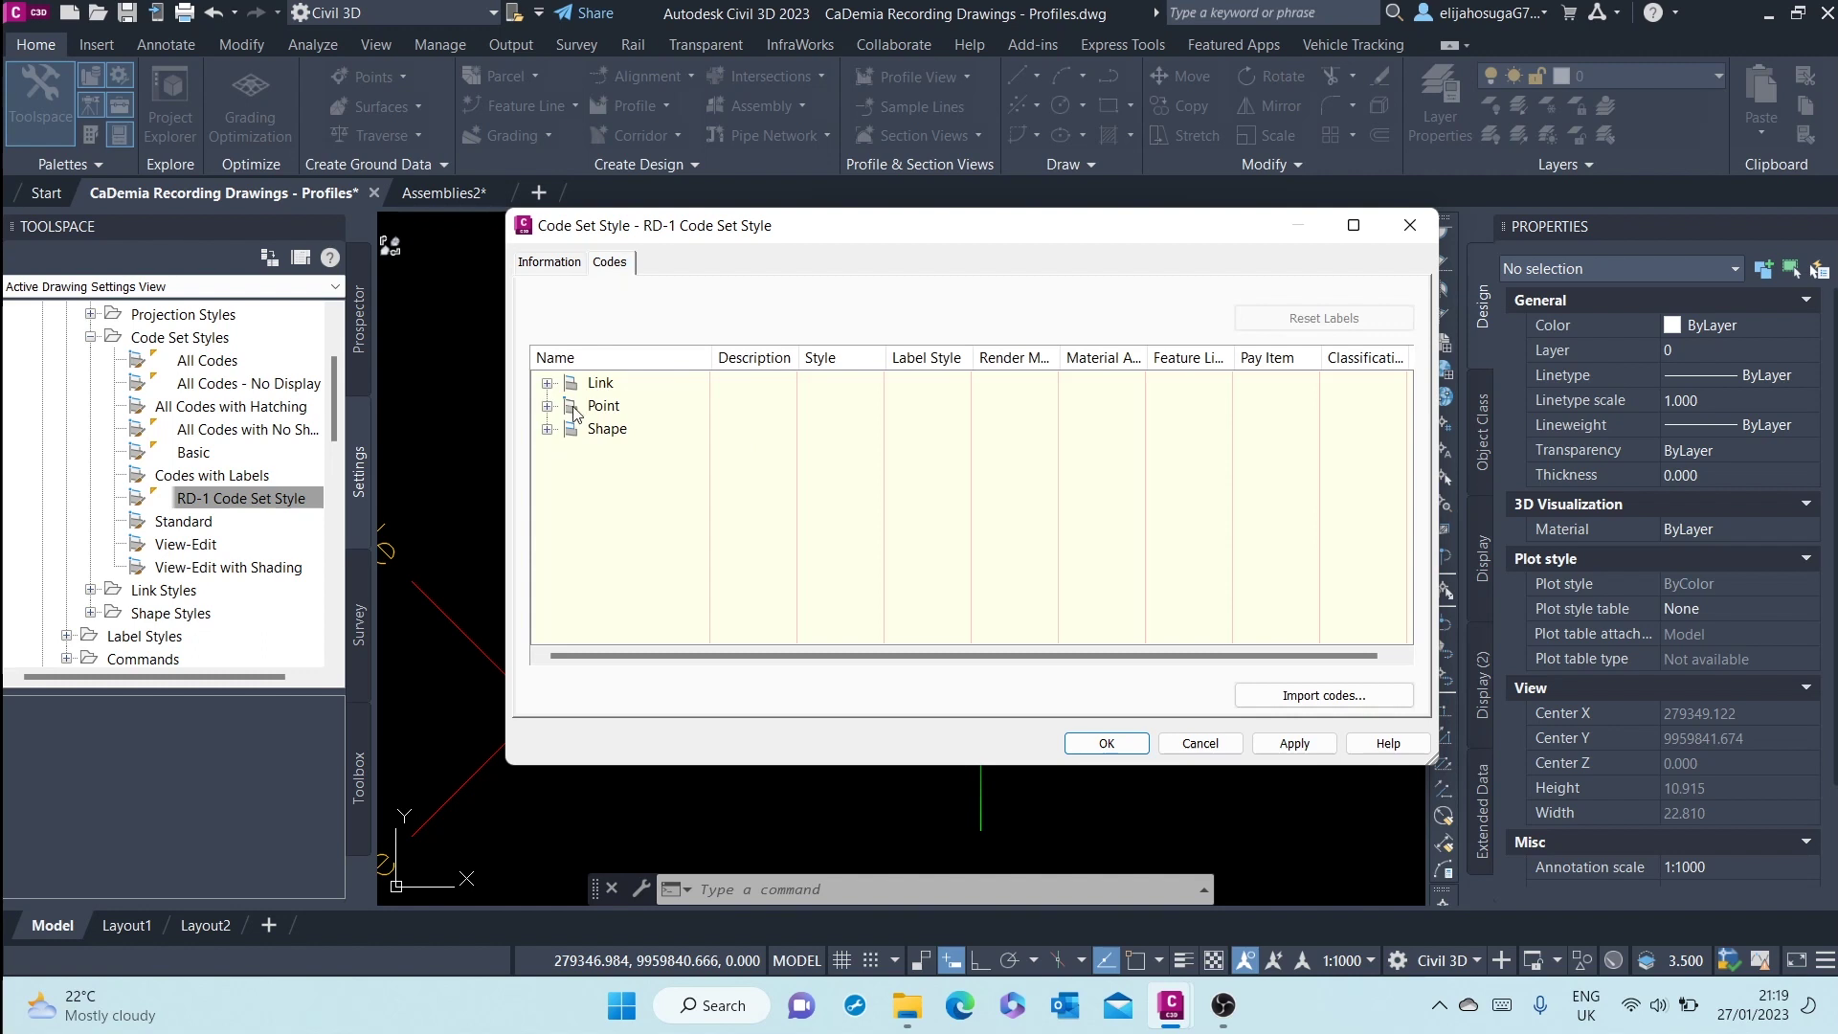
pyautogui.click(547, 429)
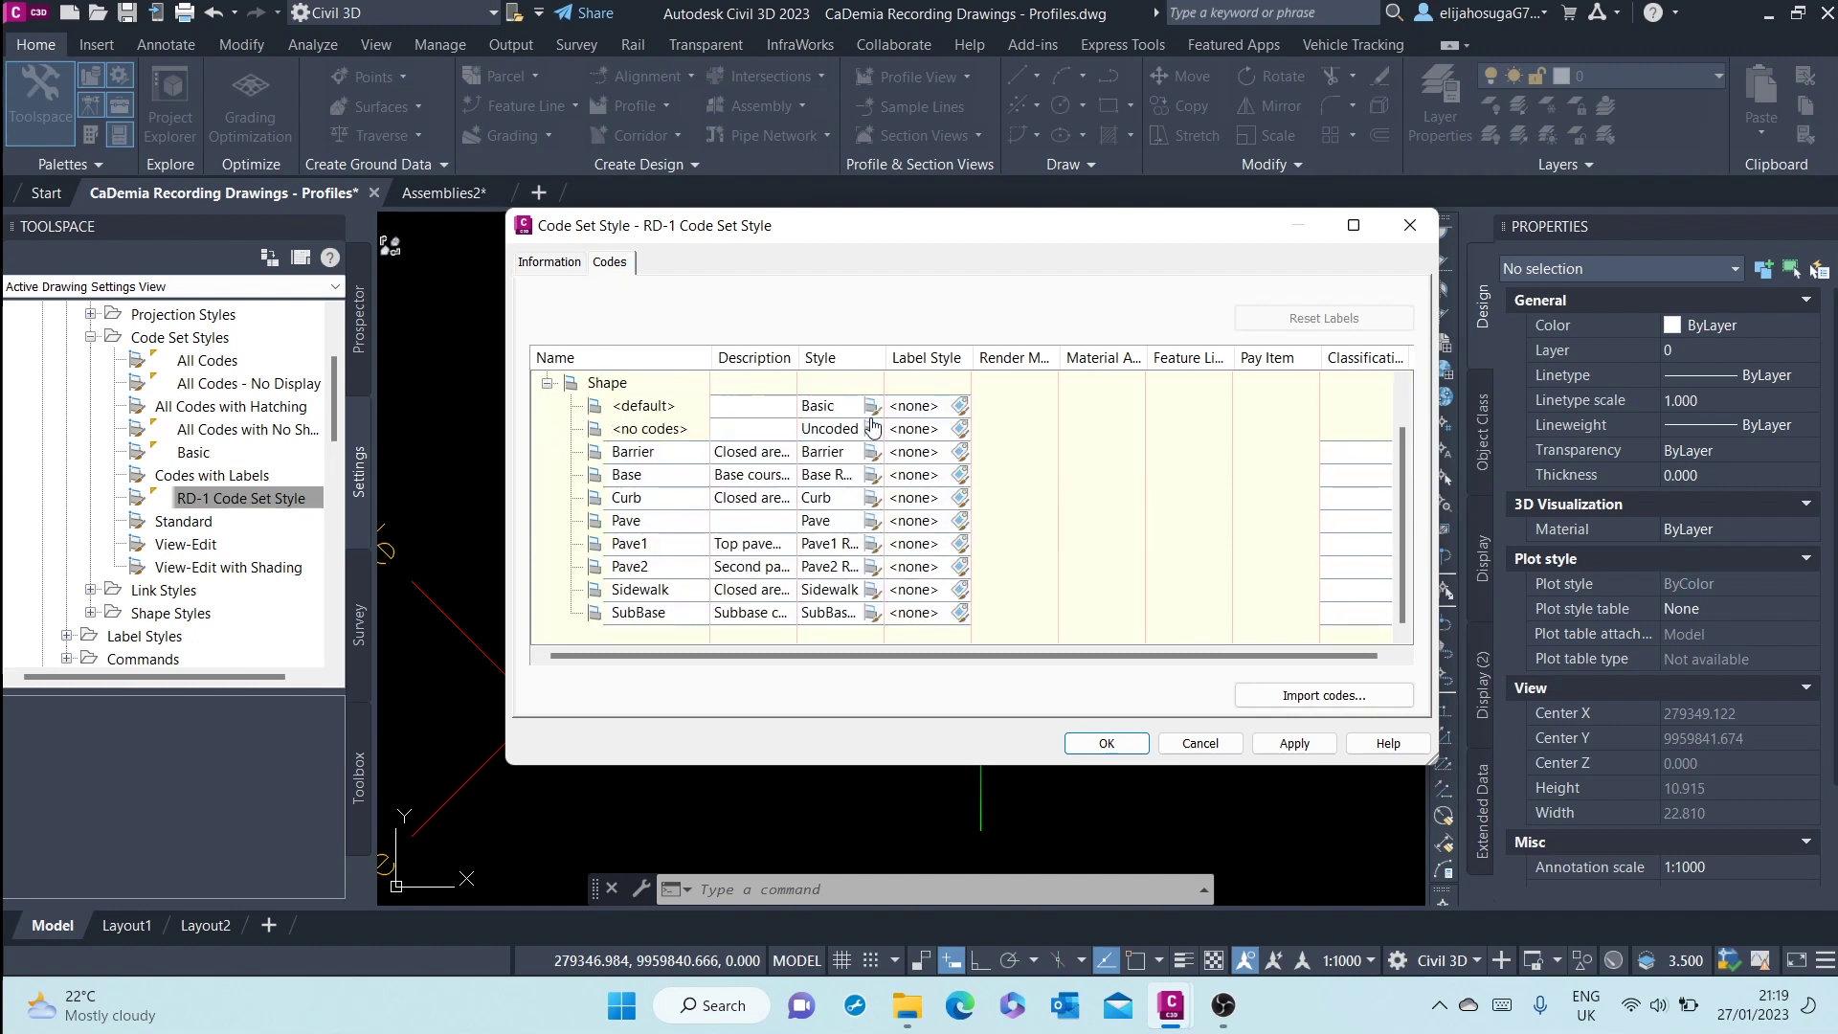
pyautogui.click(871, 590)
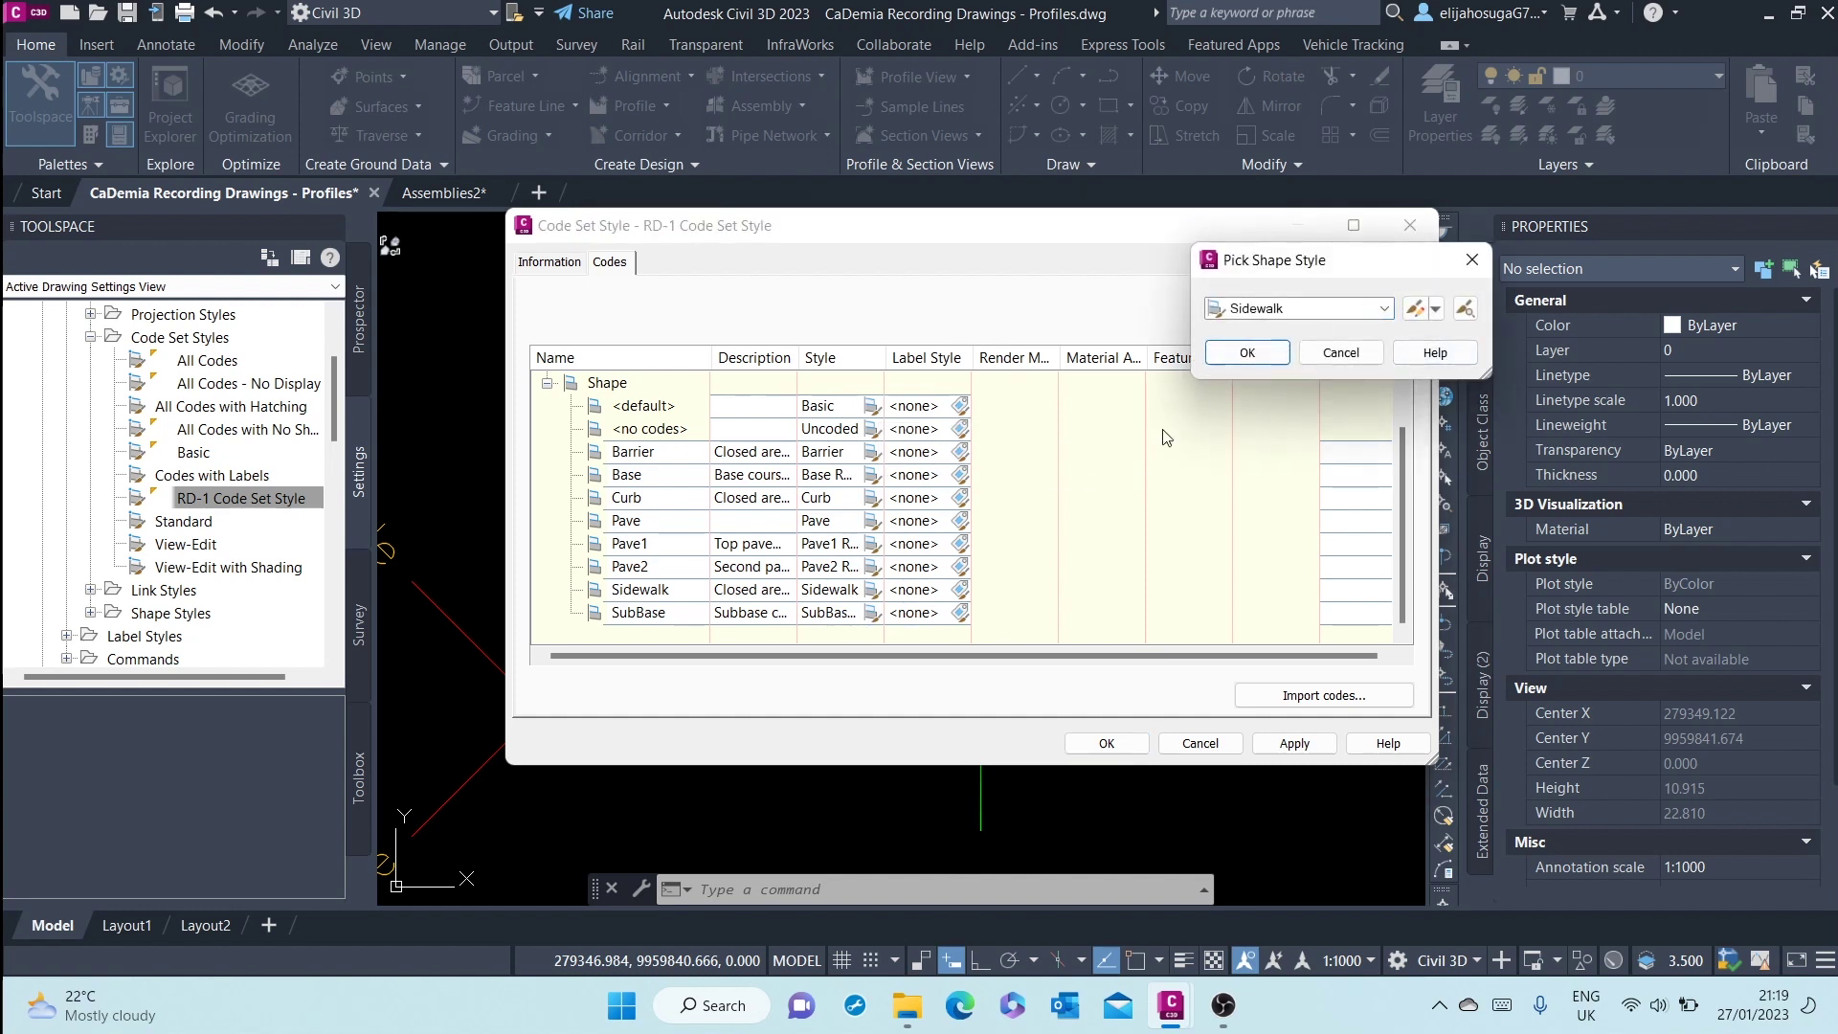
pyautogui.click(1473, 259)
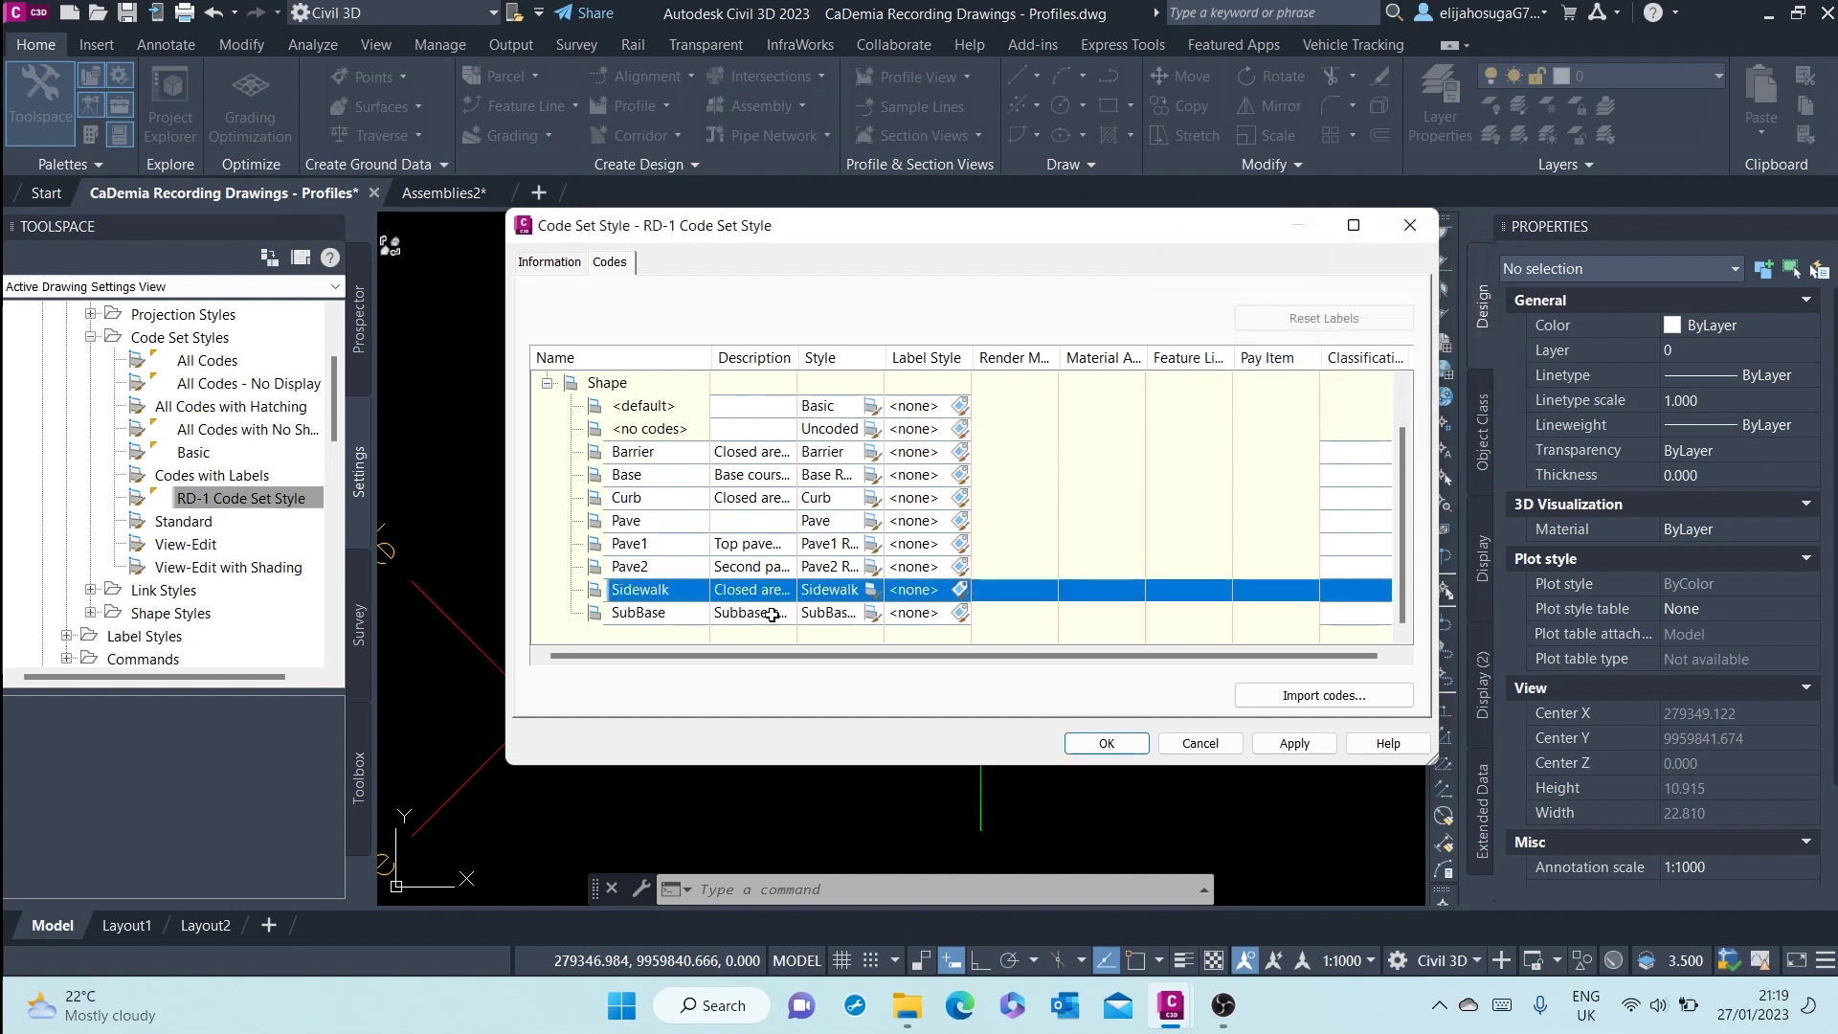
# Change the SubBase Rd-1 GRAVEL hatch scale to 0.1 and keep it on SubBase
pyautogui.click(872, 615)
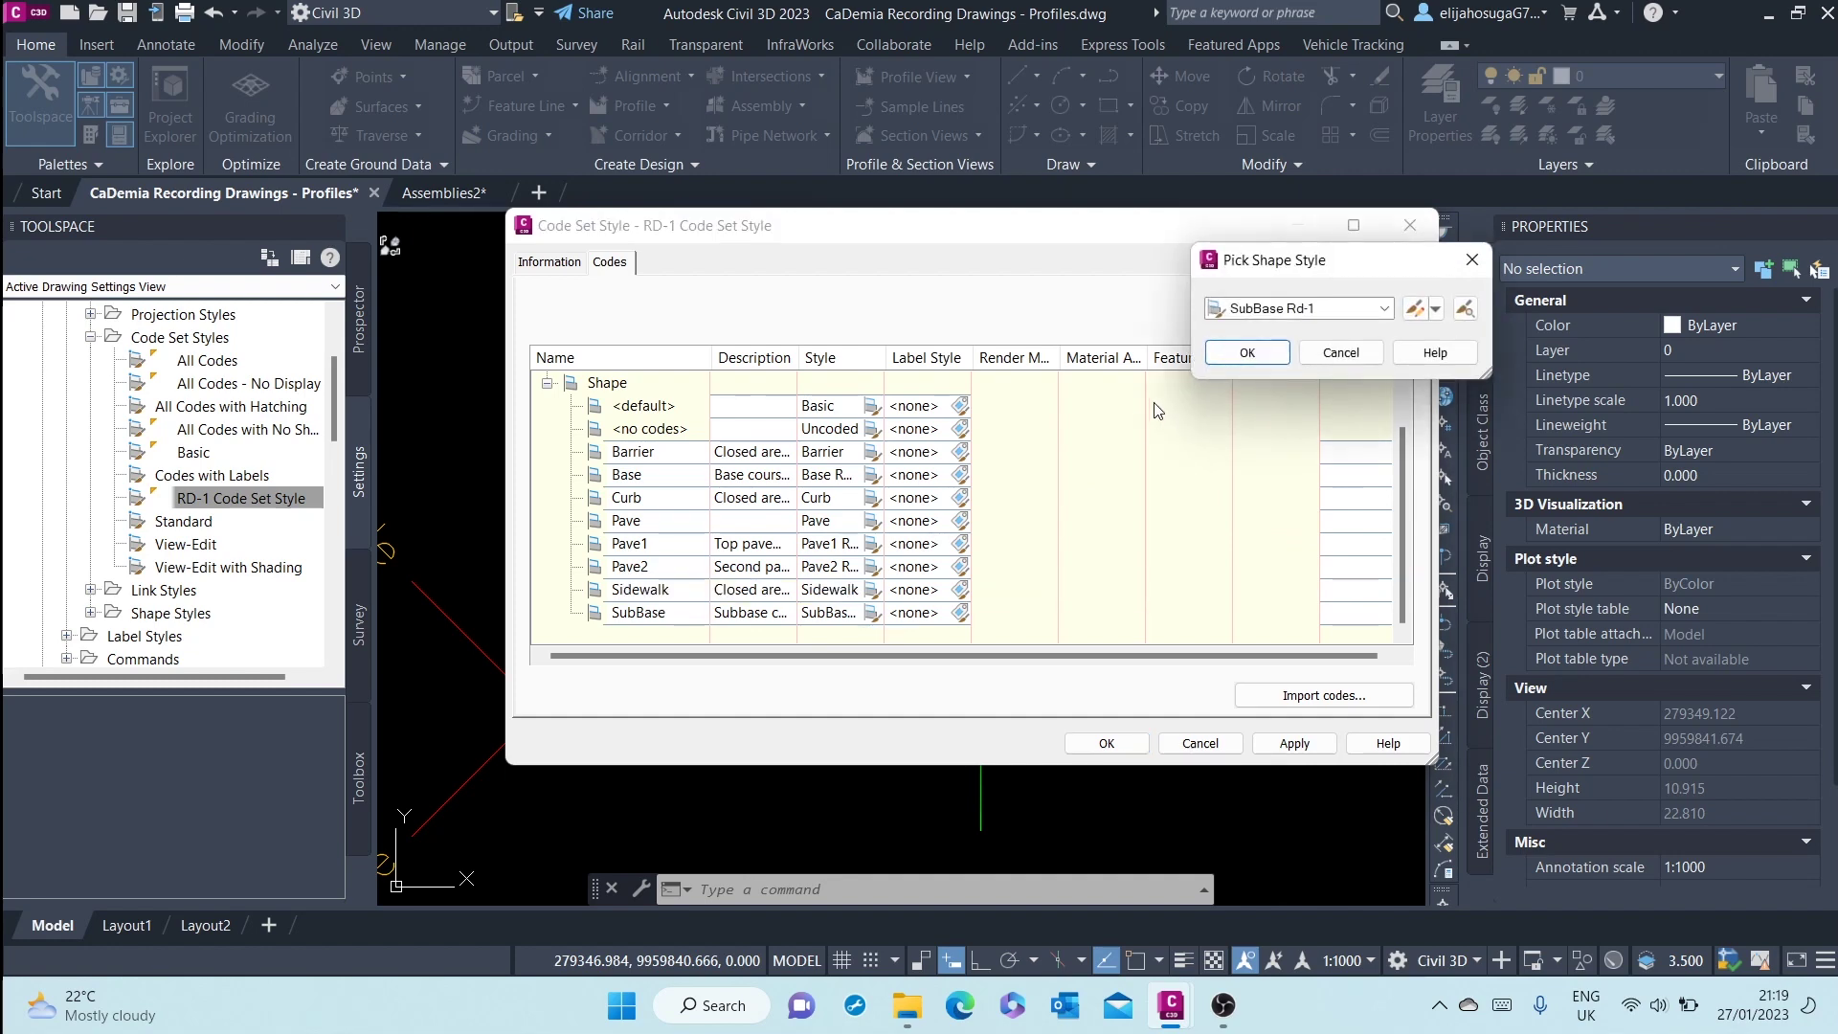
pyautogui.click(1406, 312)
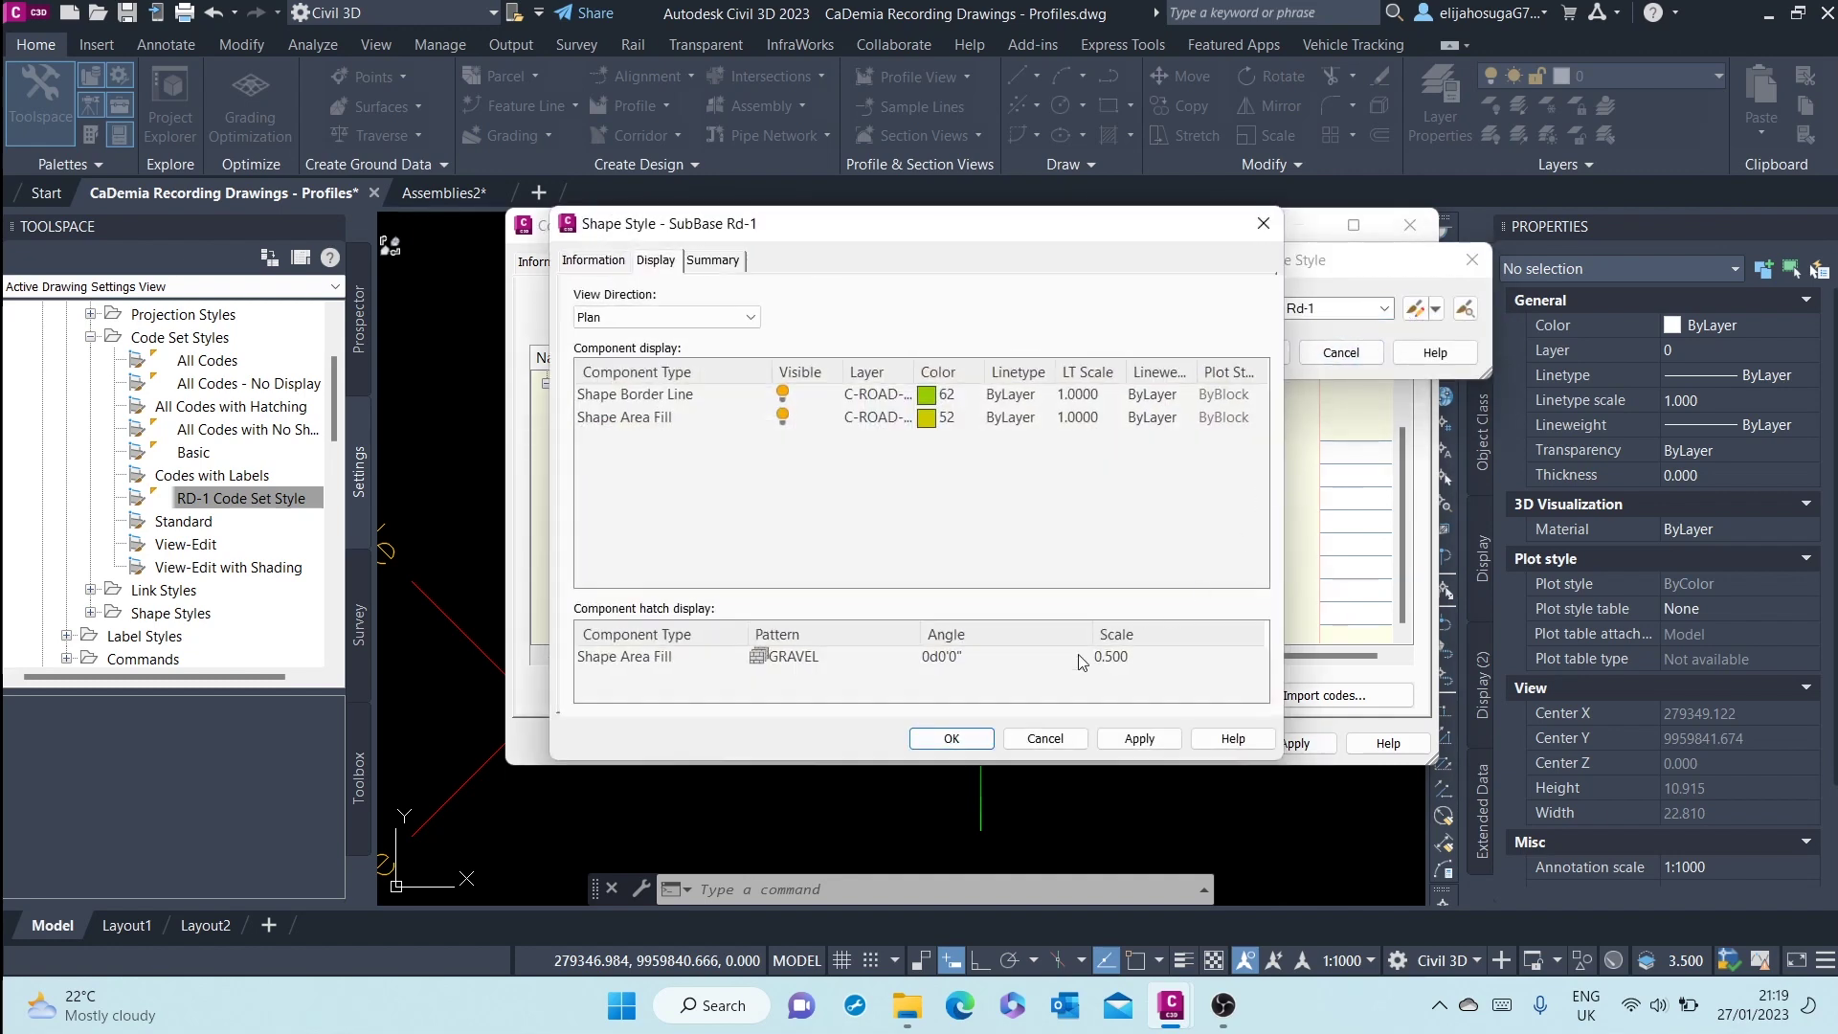
pyautogui.click(1127, 660)
pyautogui.write('0.1')
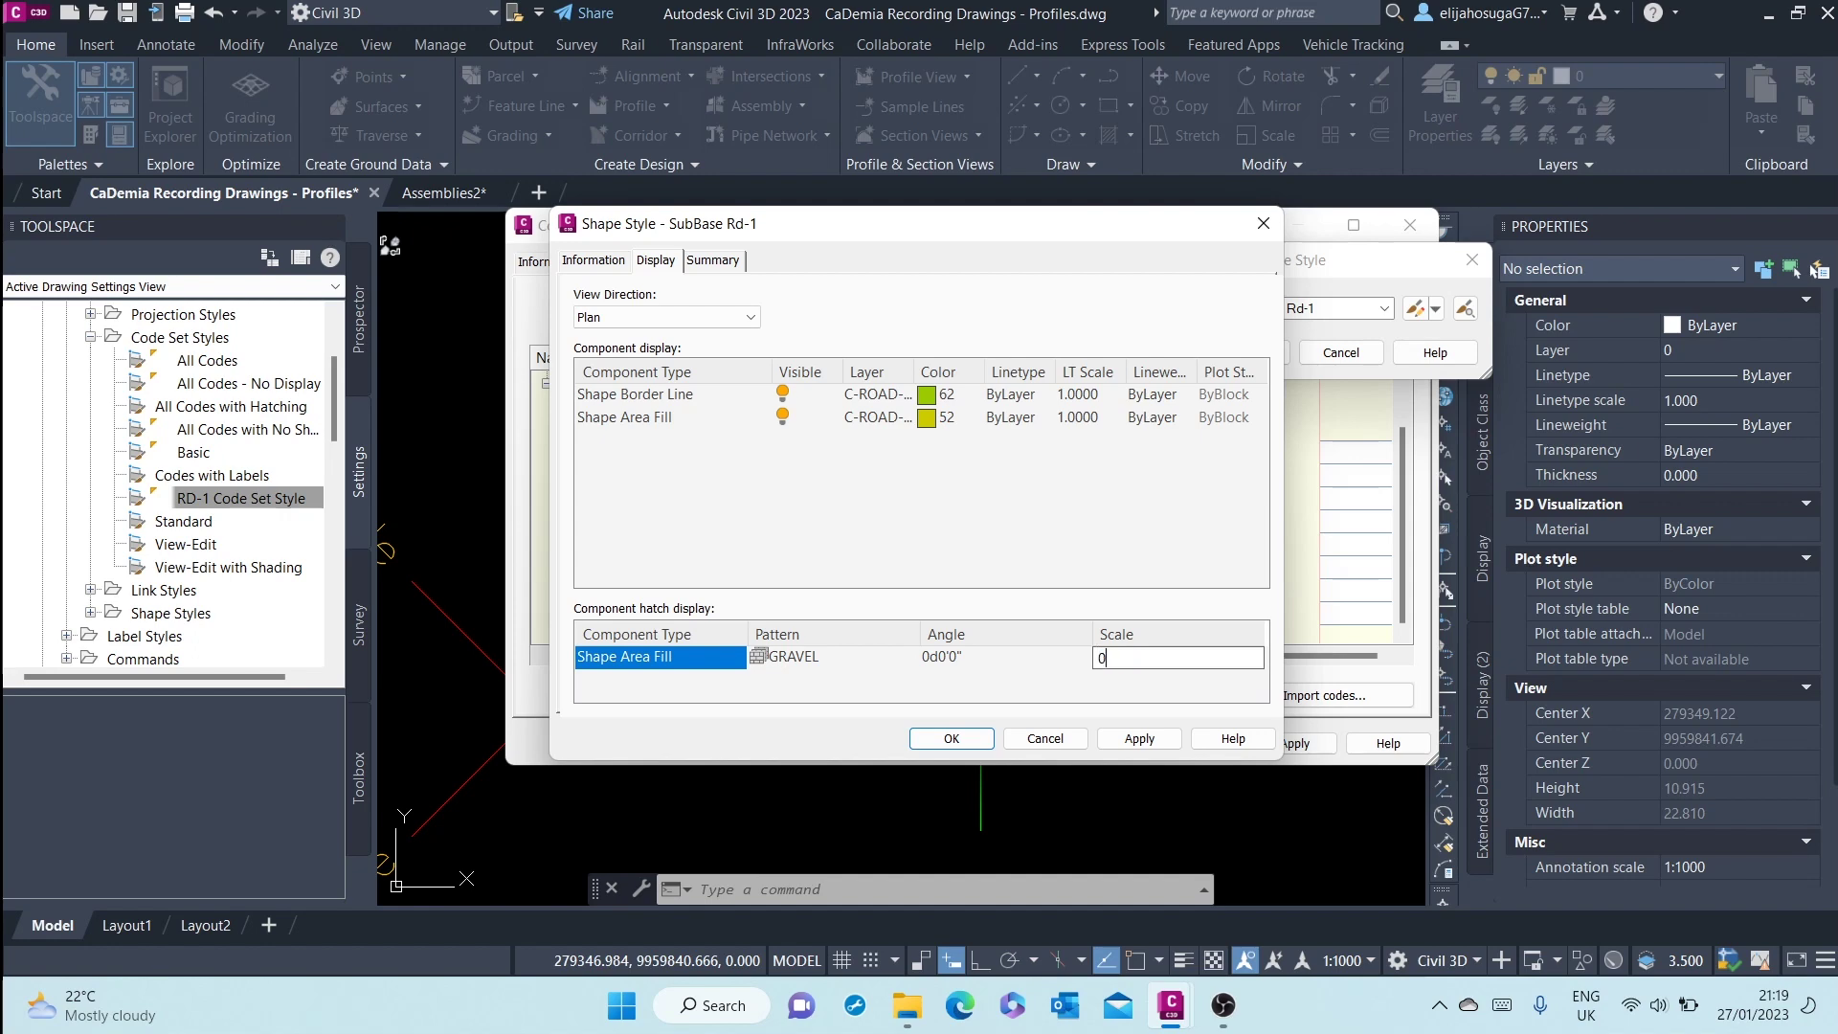
pyautogui.click(1139, 738)
pyautogui.click(954, 739)
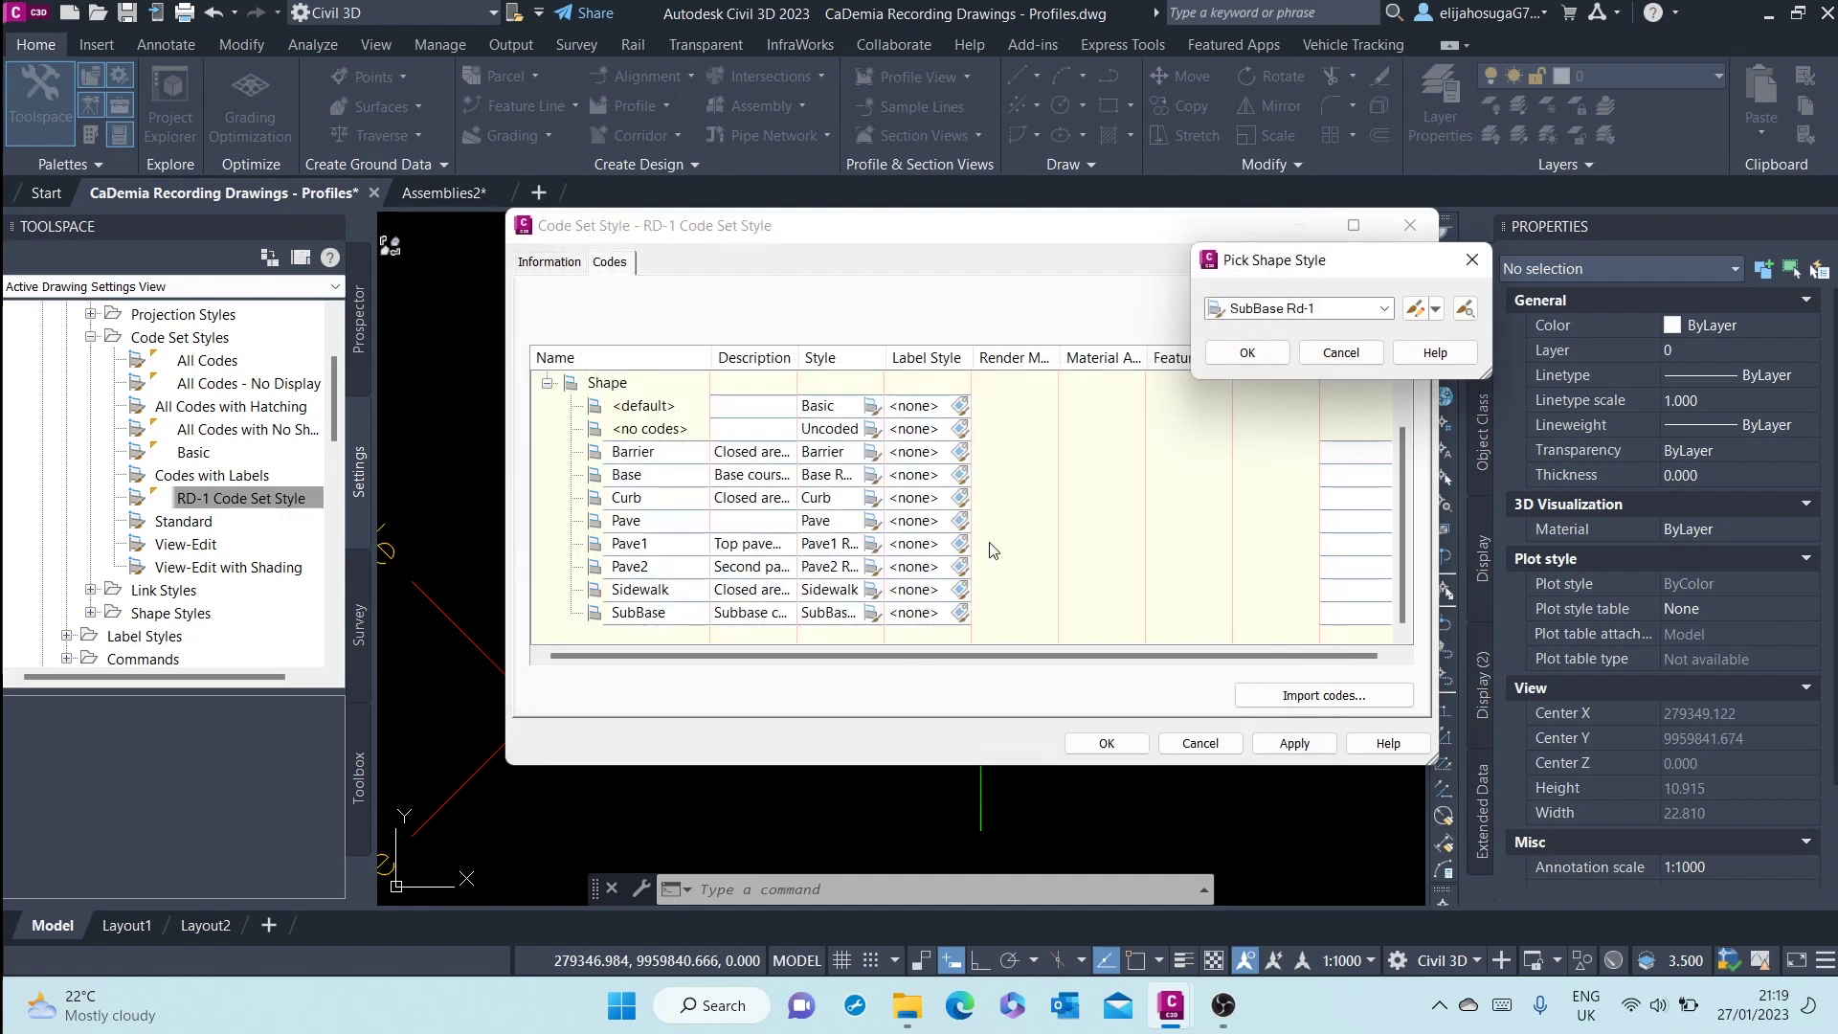
pyautogui.click(1247, 353)
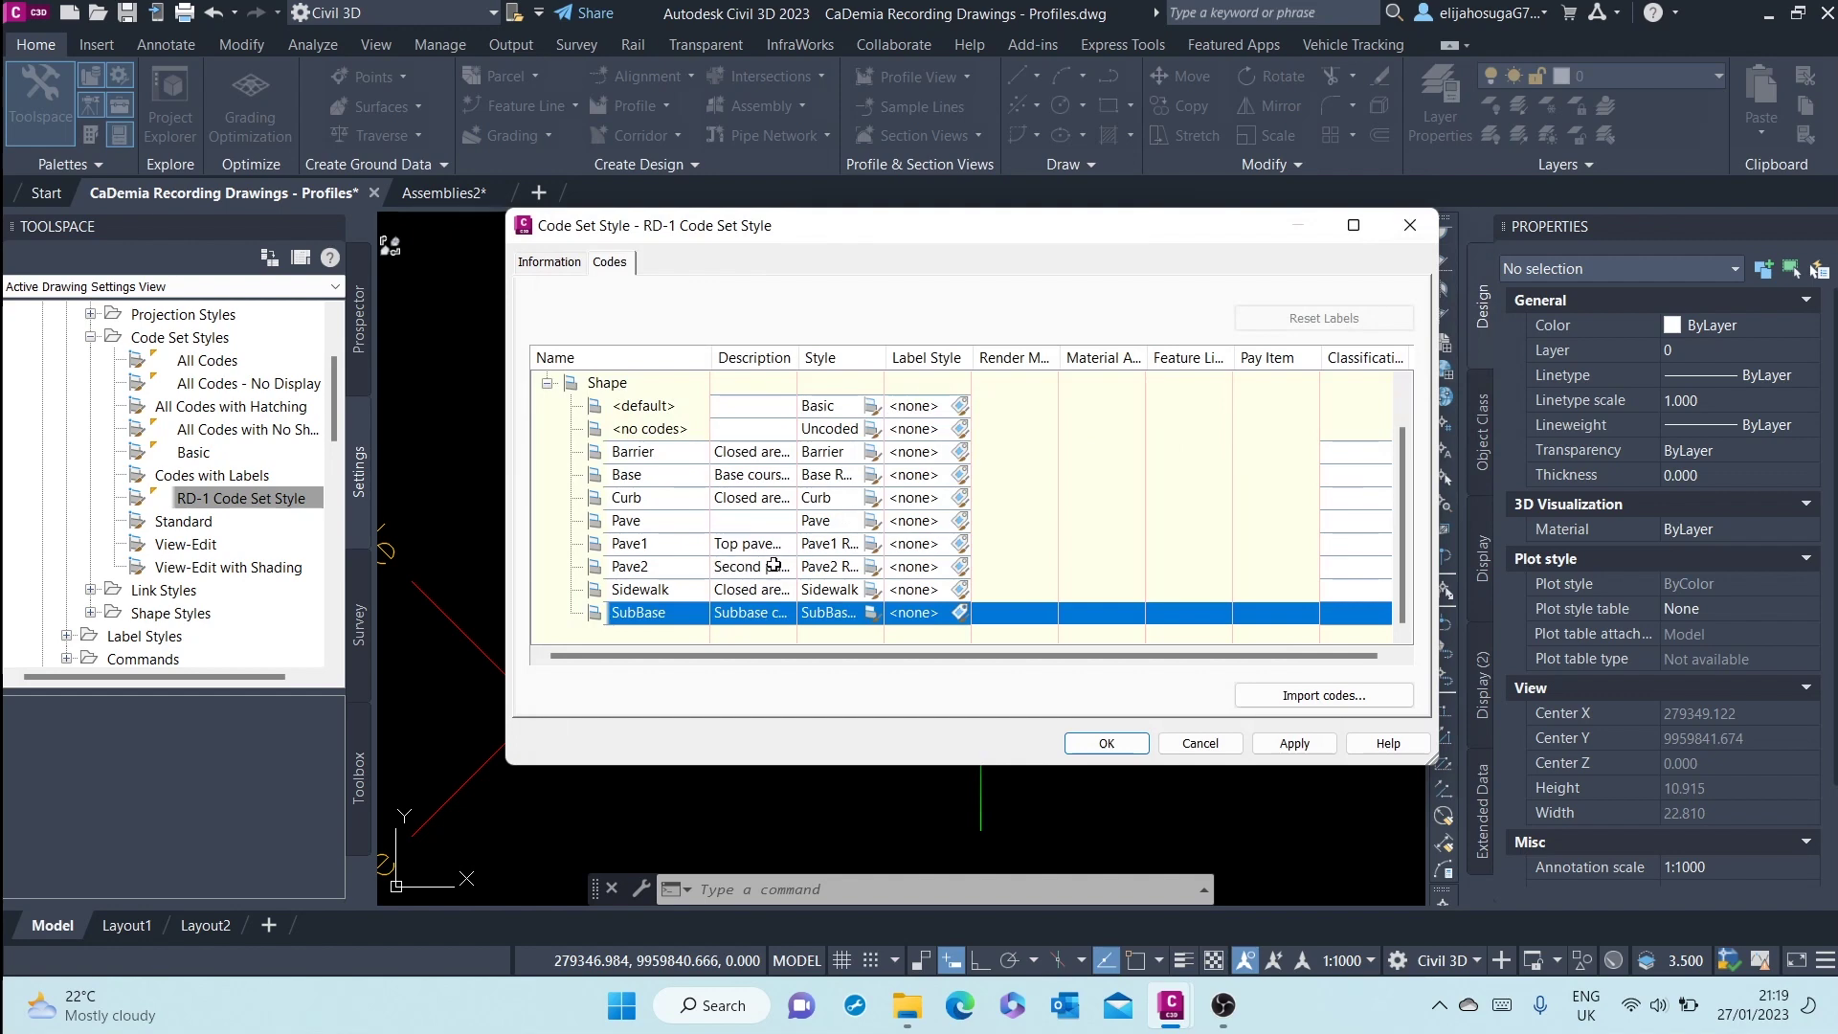
# Change the Base Rd-1 EARTH hatch scale to 0.100 and save the style
pyautogui.click(859, 475)
pyautogui.click(872, 476)
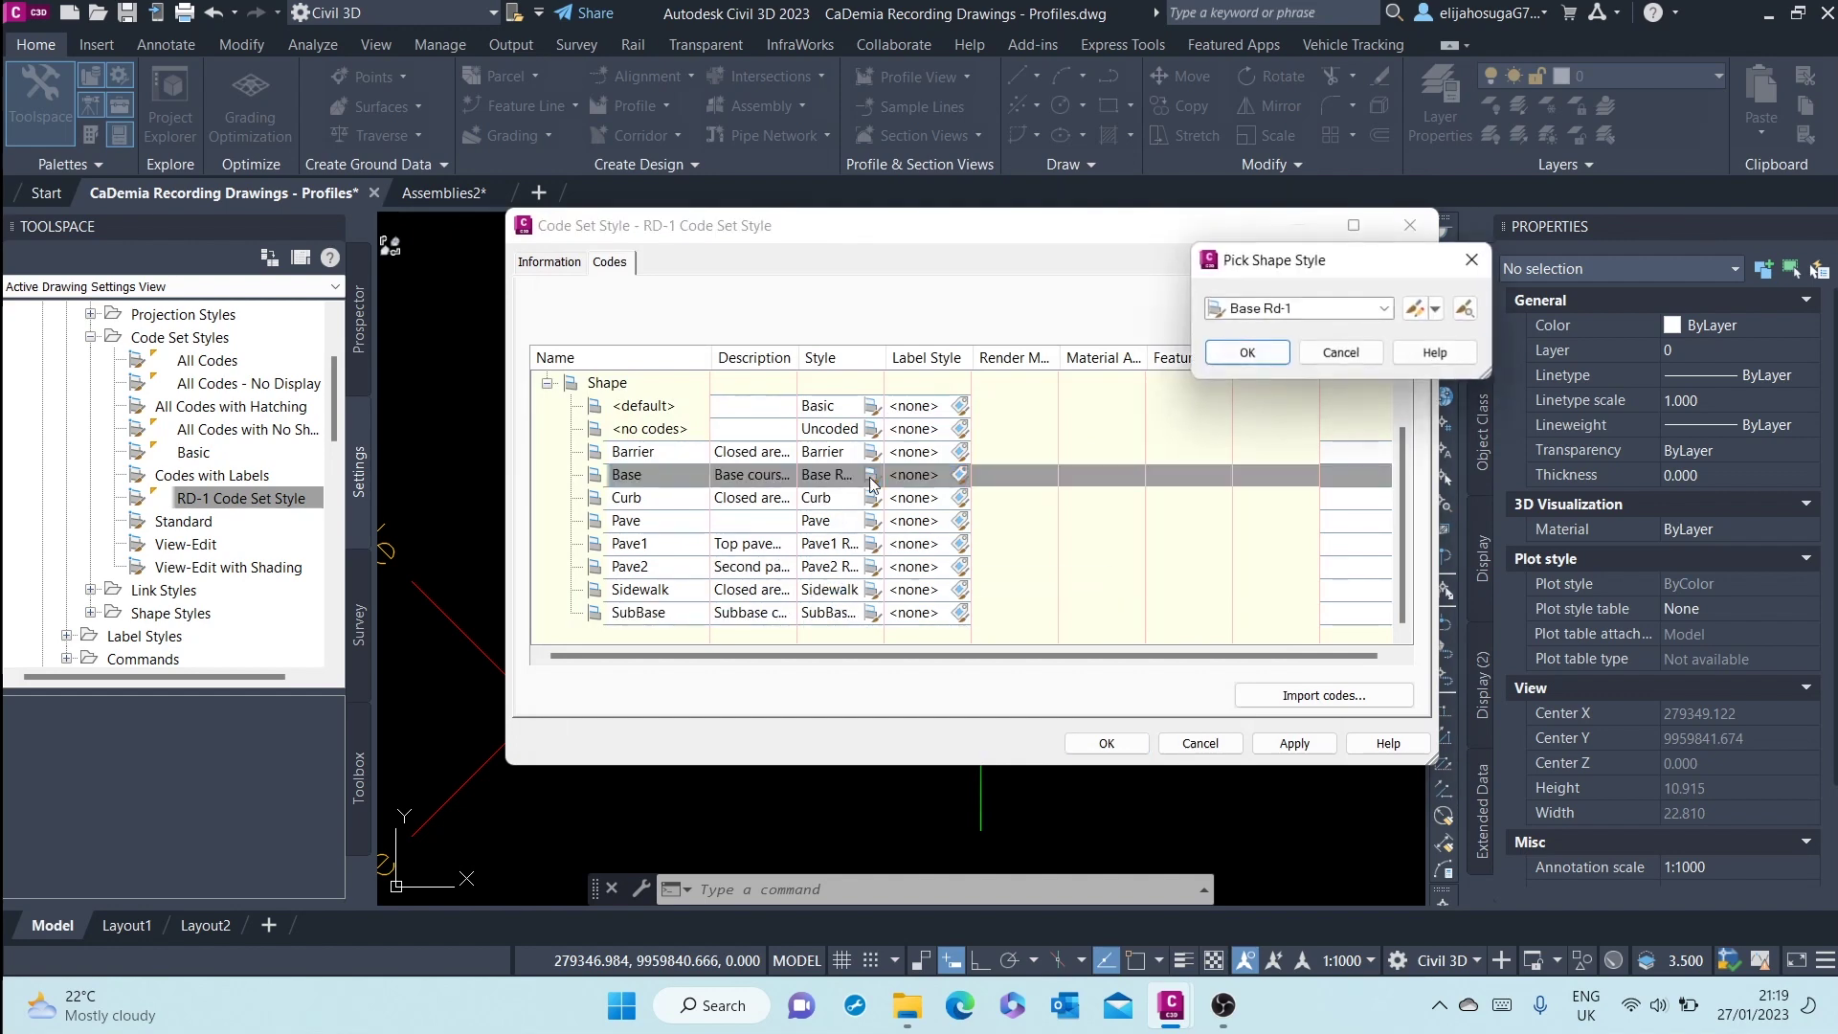
pyautogui.click(1415, 308)
pyautogui.doubleClick(1116, 653)
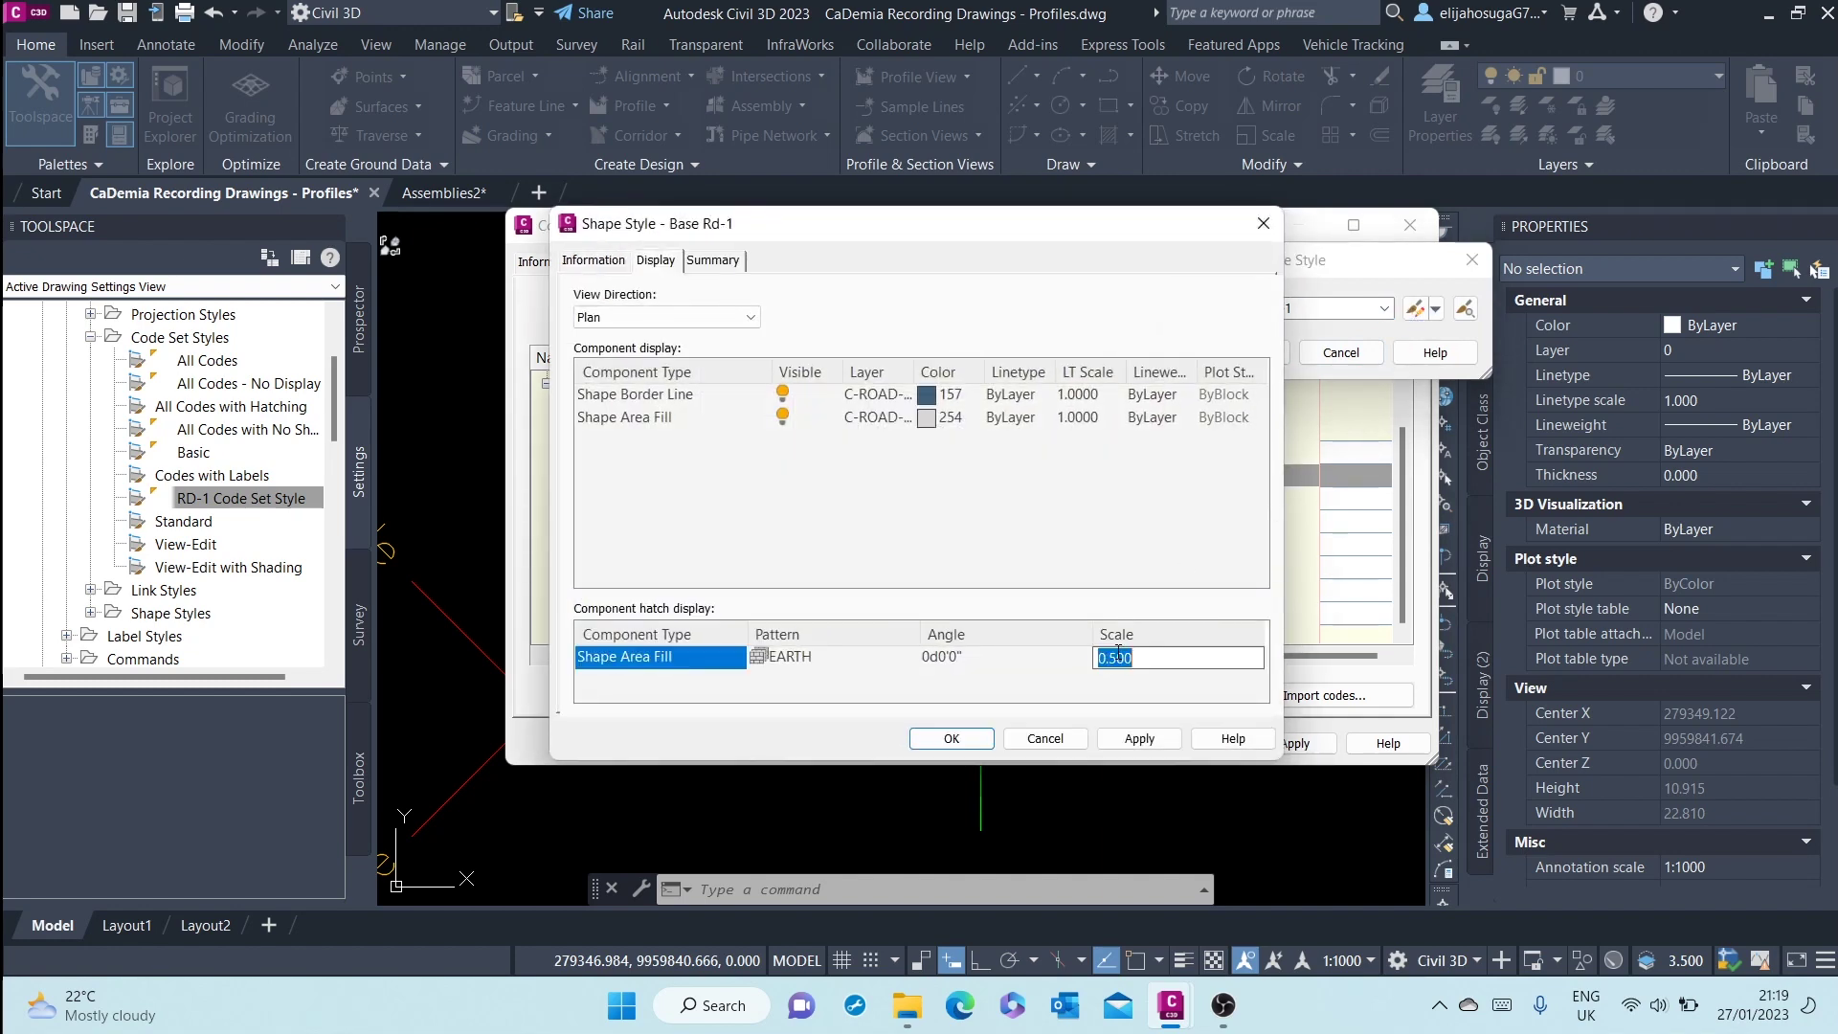
pyautogui.write('0.1')
pyautogui.click(1140, 737)
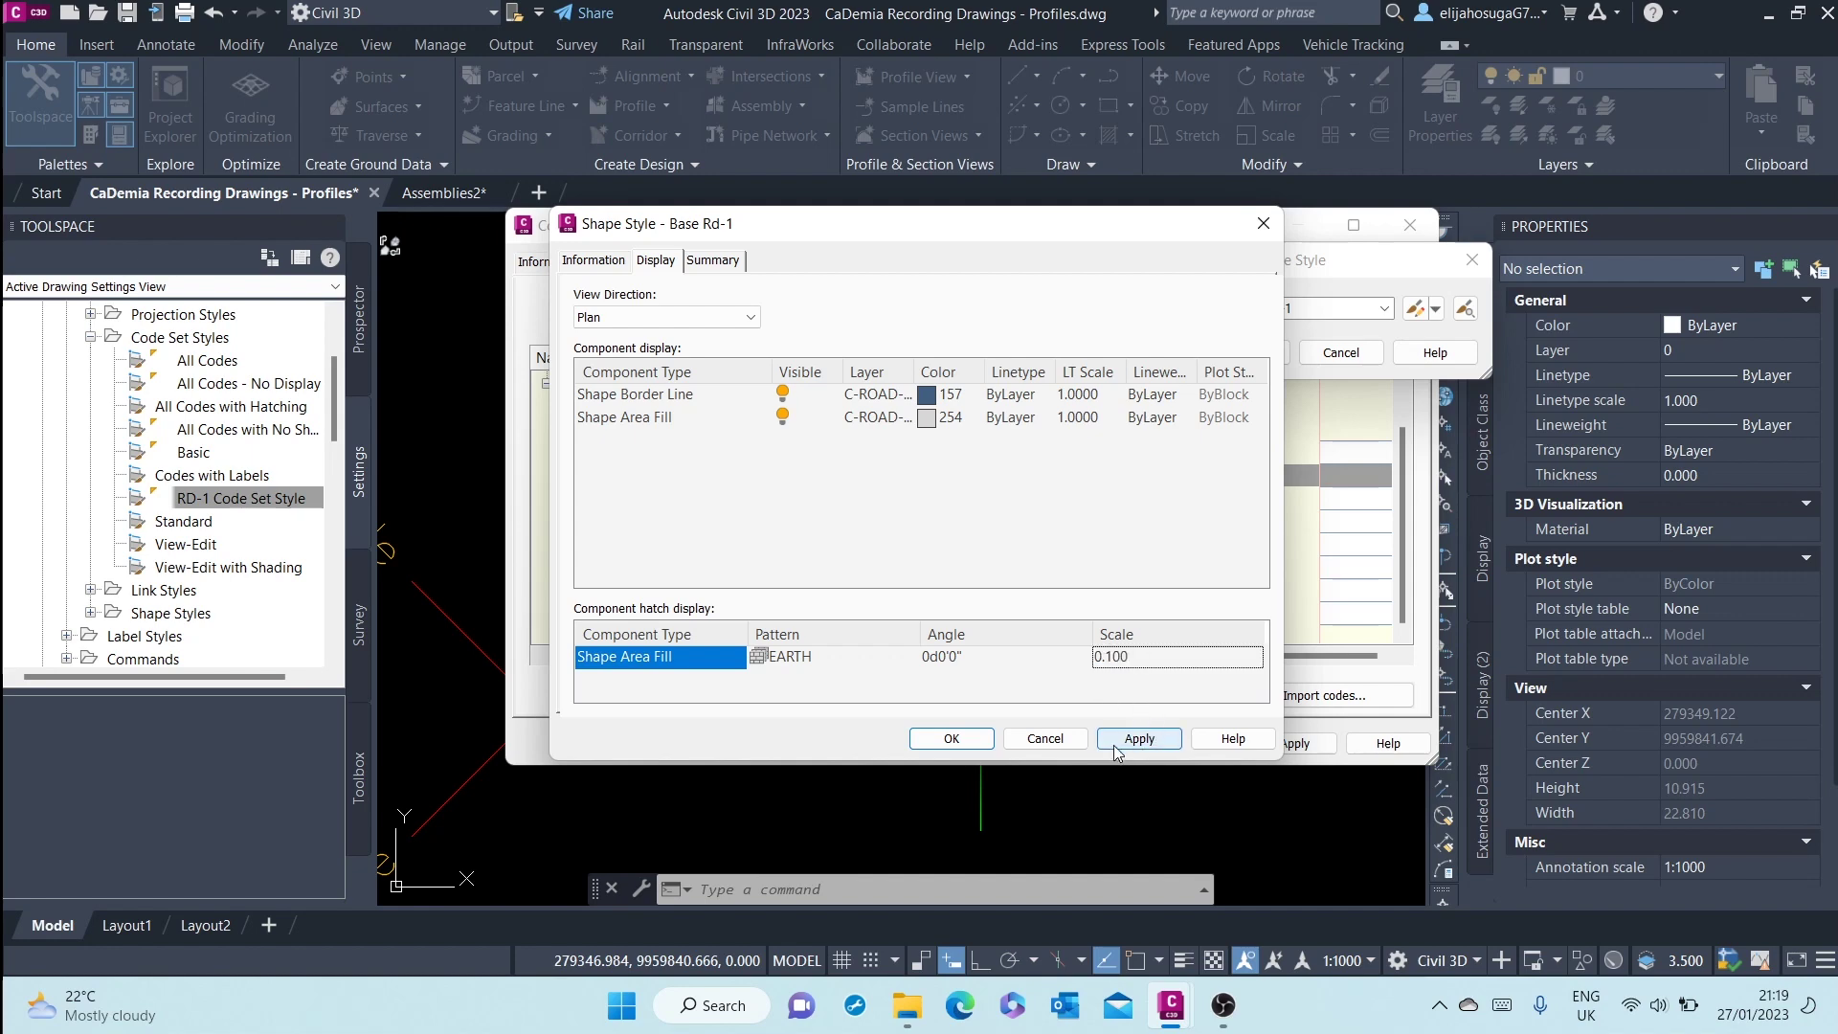
pyautogui.click(952, 738)
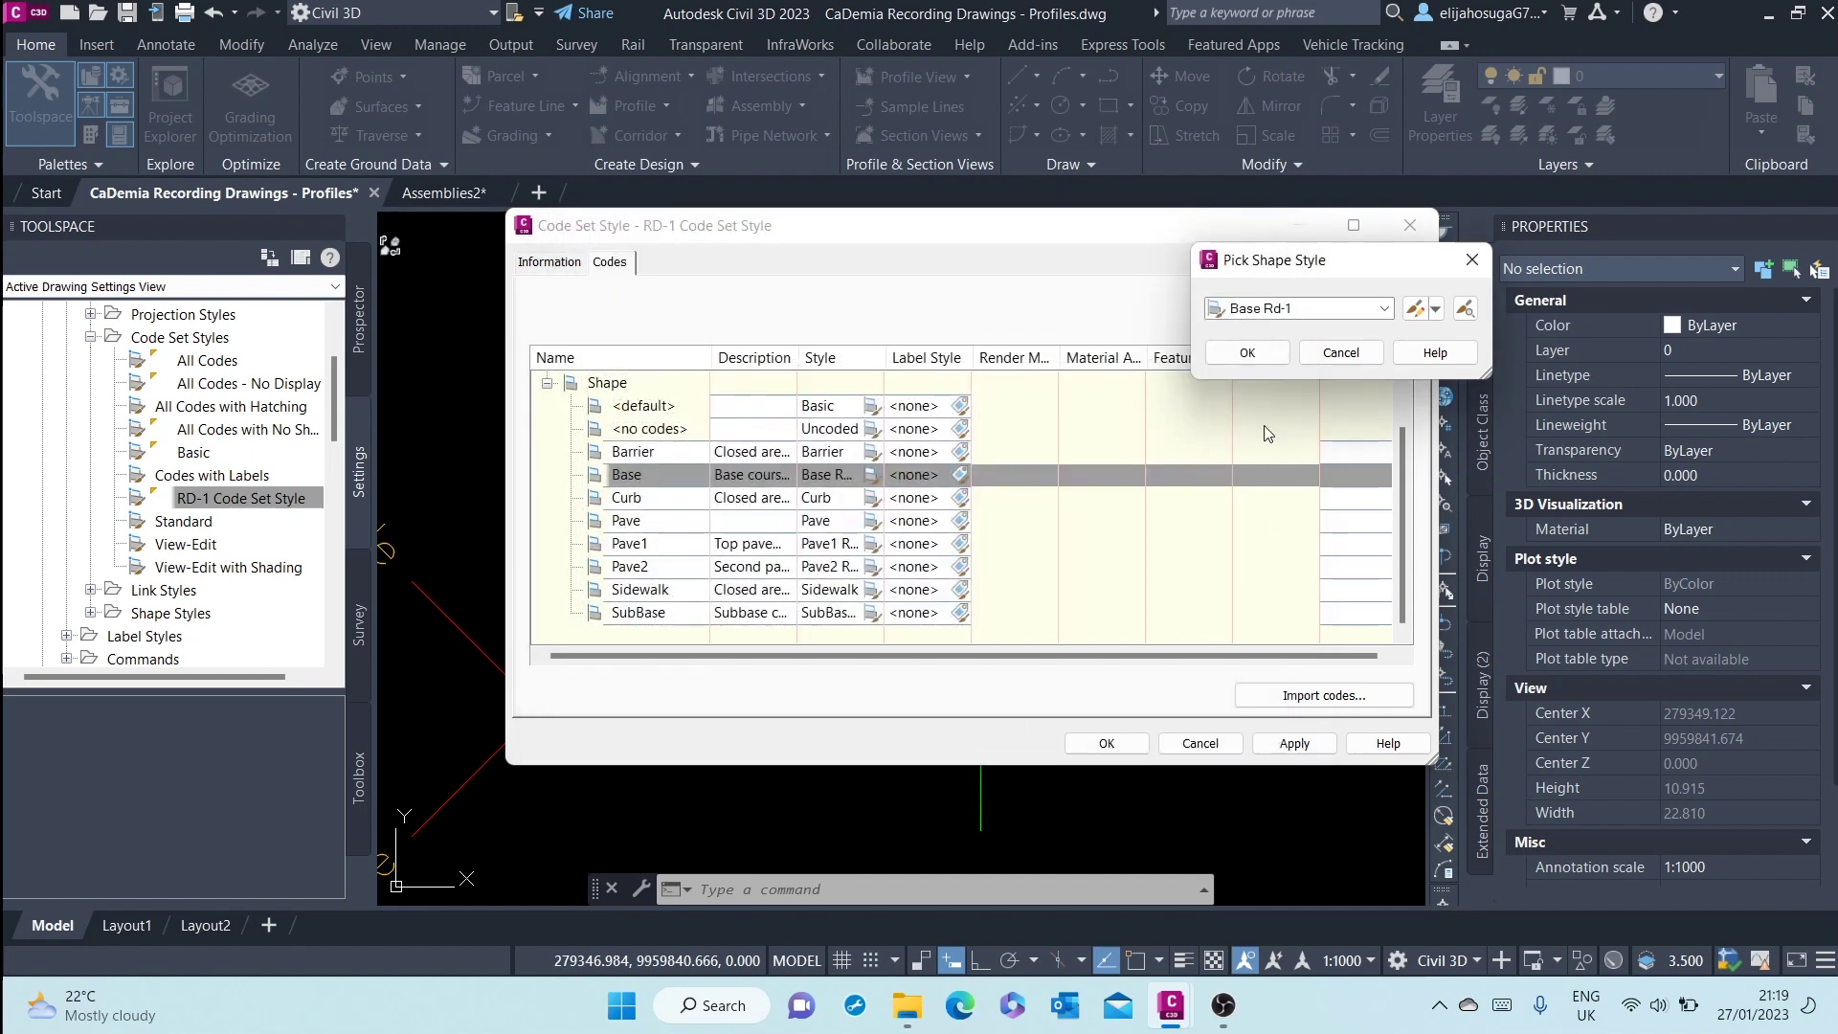
# Keep Base Rd-1 on the Base code and save the RD-1 Code Set Style
pyautogui.click(1264, 354)
pyautogui.click(1295, 743)
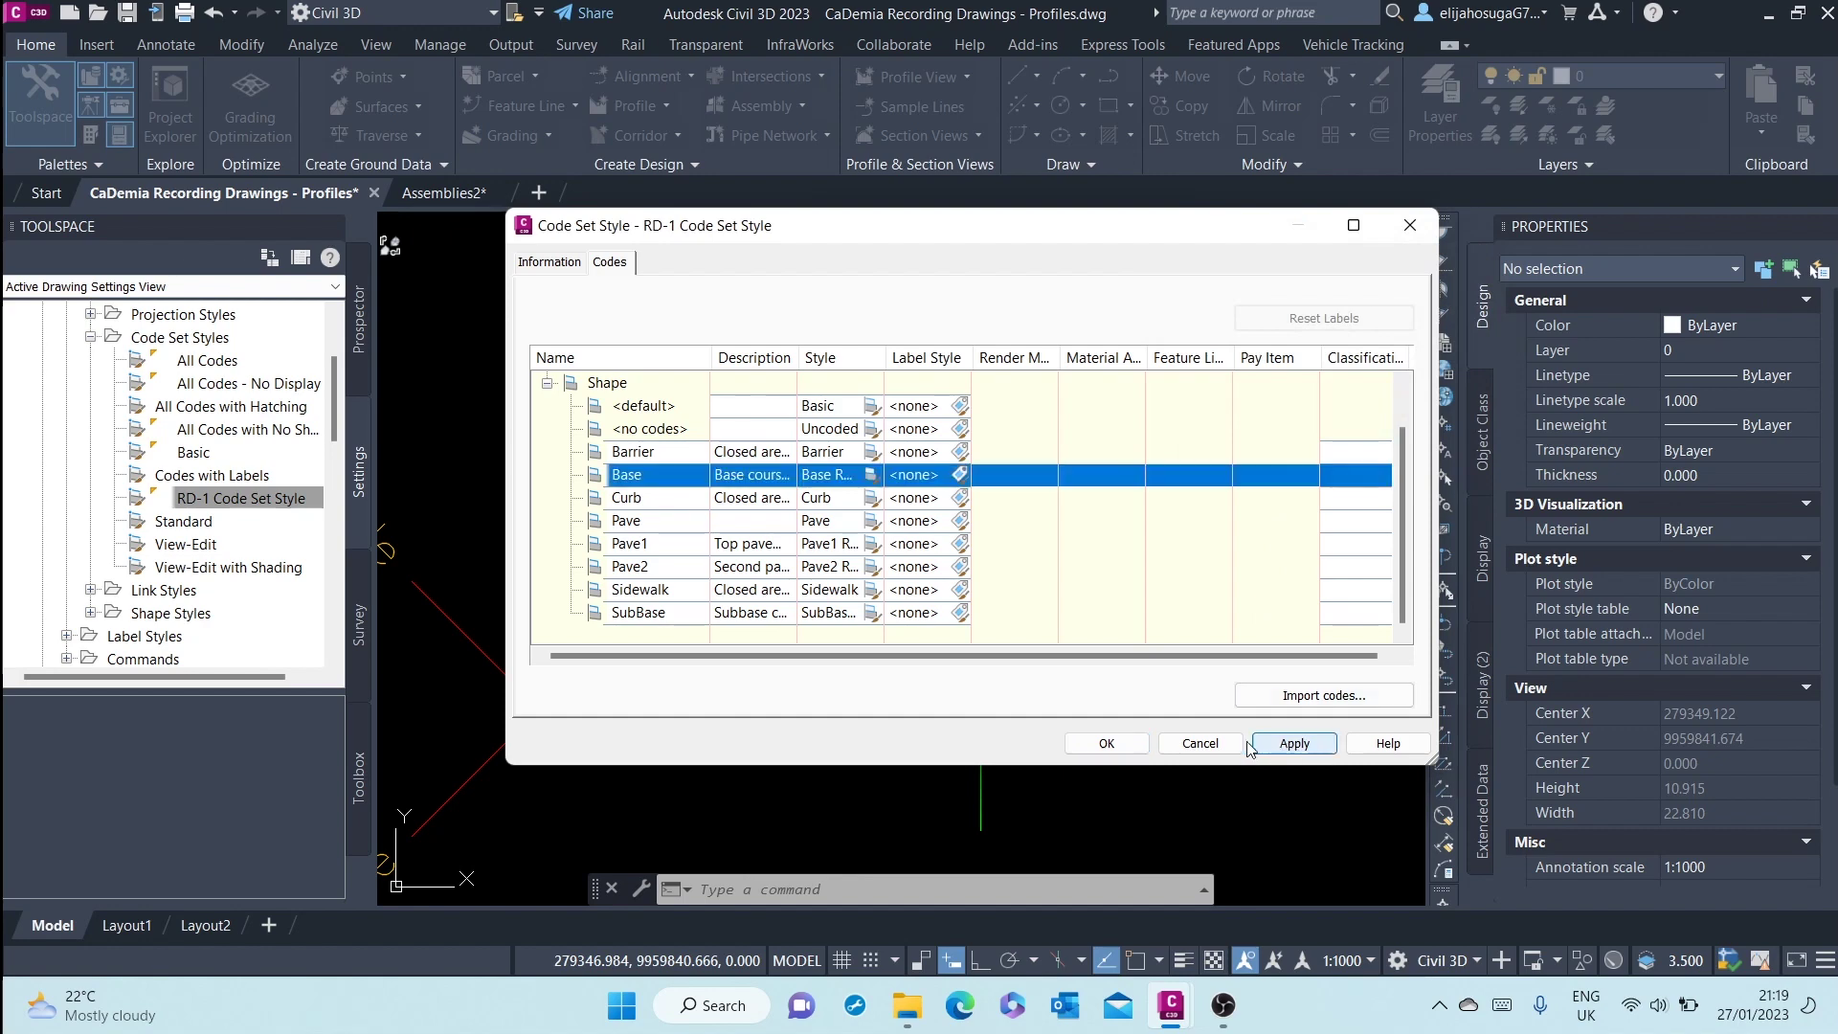
pyautogui.click(1110, 743)
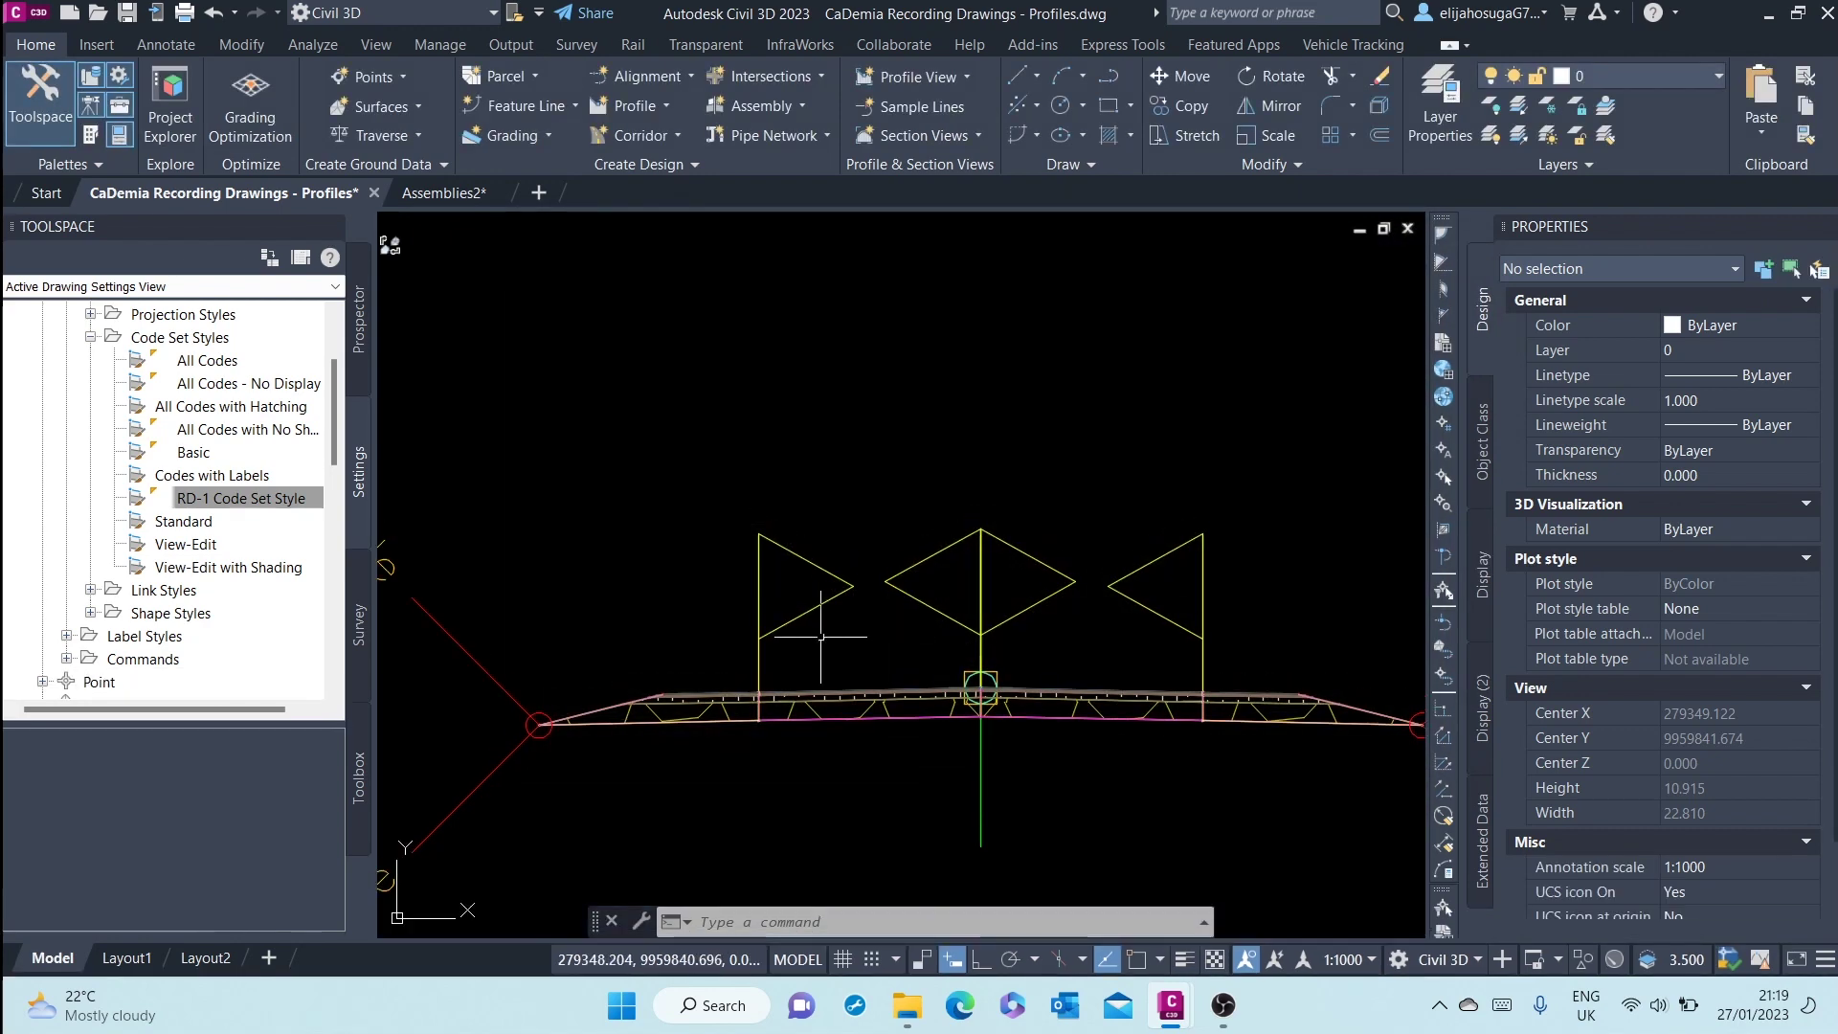
pyautogui.scroll(3, 814, 718)
pyautogui.scroll(-4, 823, 713)
pyautogui.scroll(4, 828, 700)
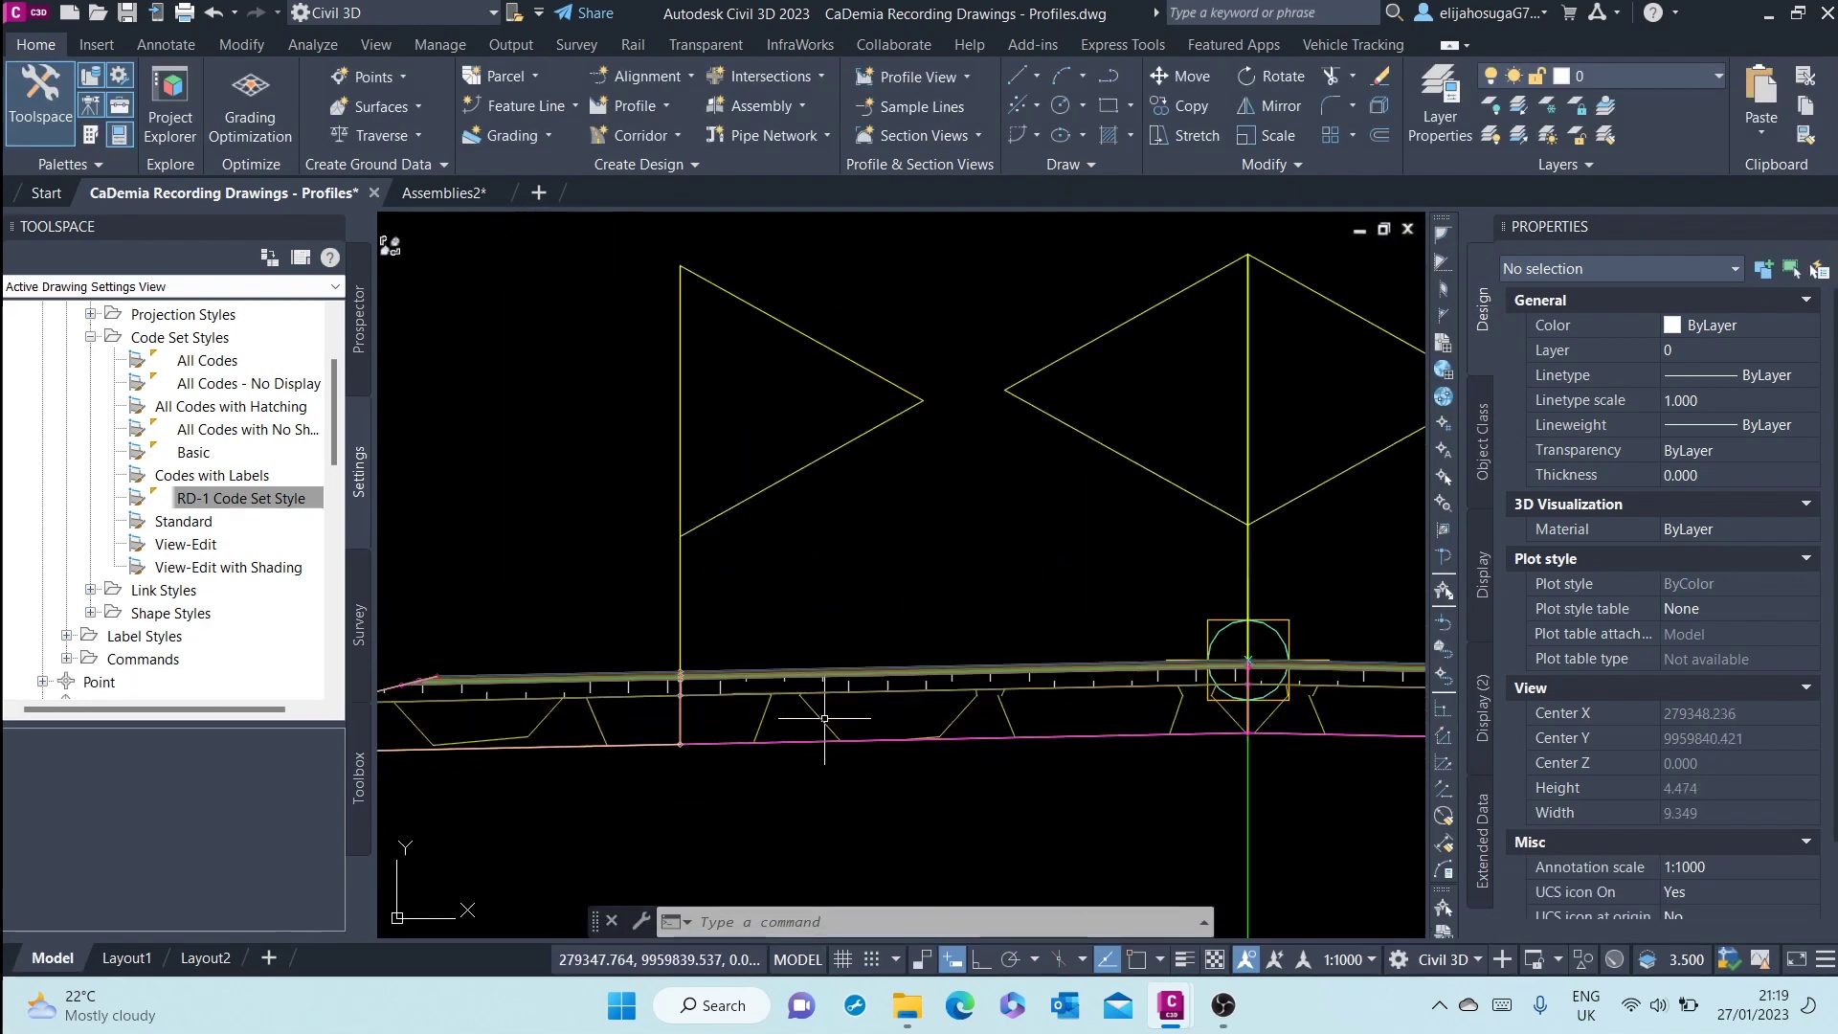
pyautogui.scroll(-3, 828, 700)
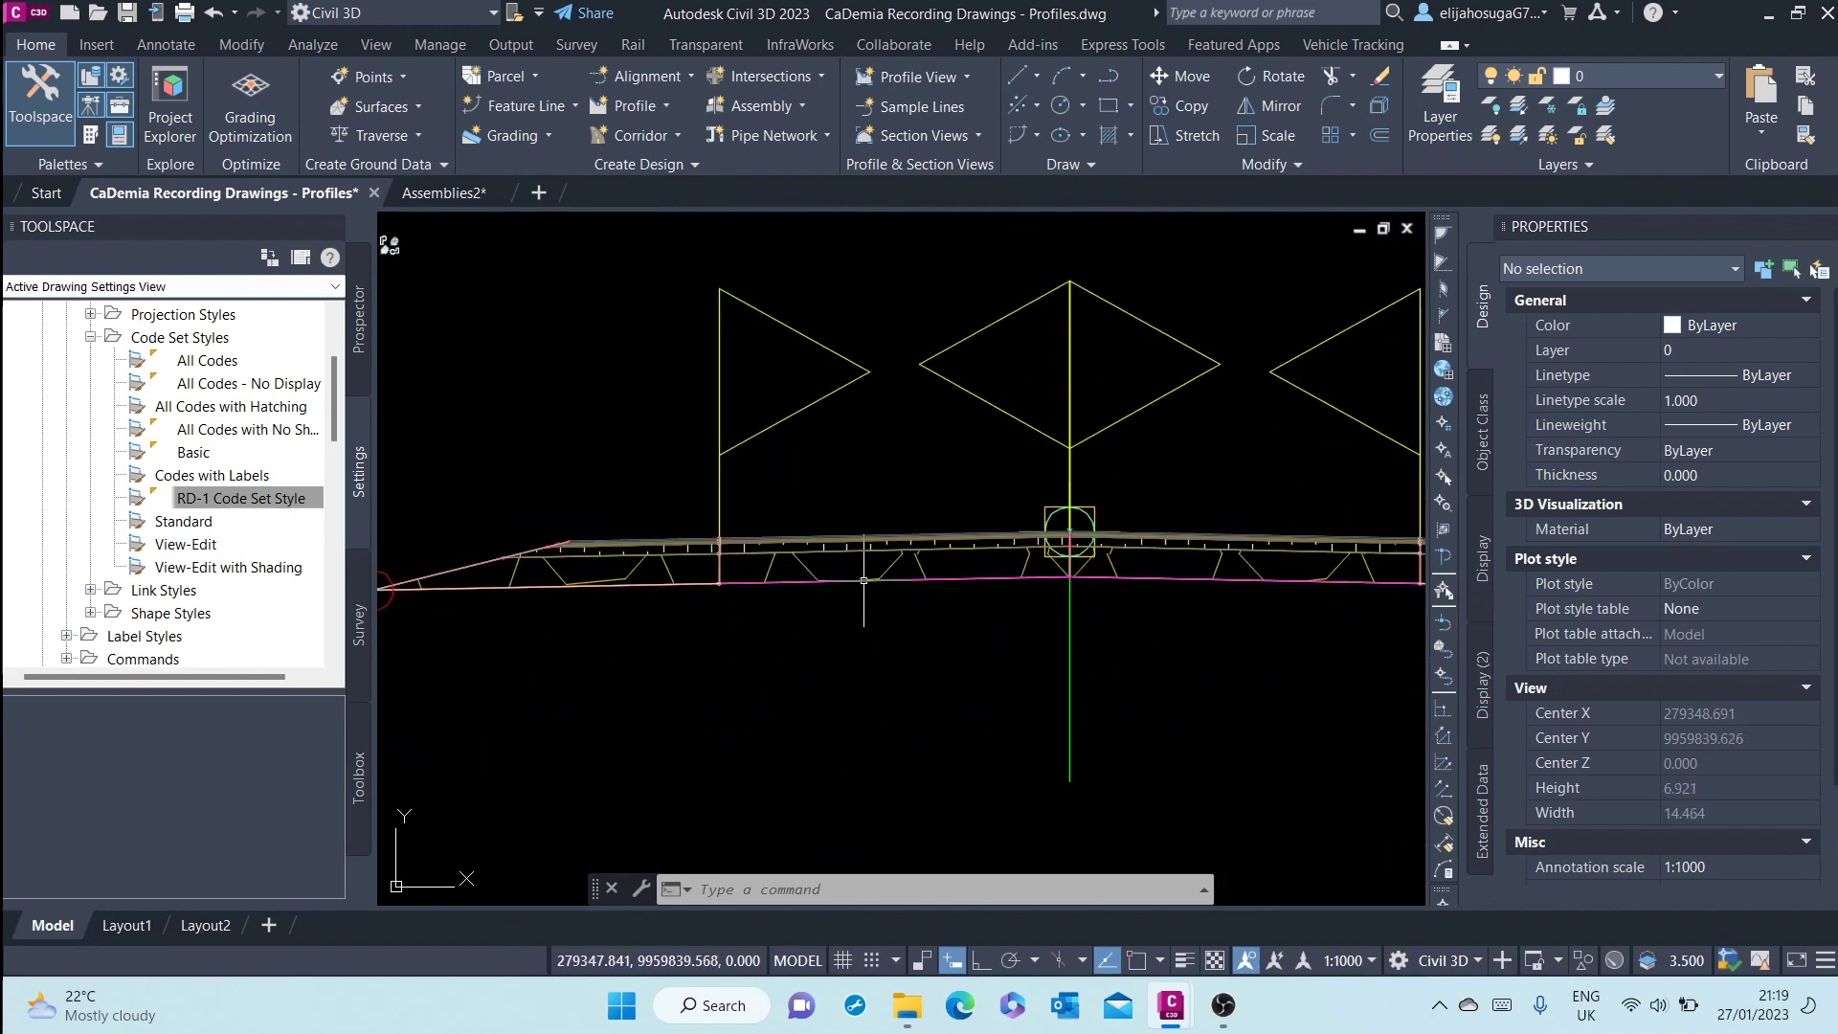
pyautogui.scroll(3, 595, 670)
pyautogui.scroll(-3, 585, 543)
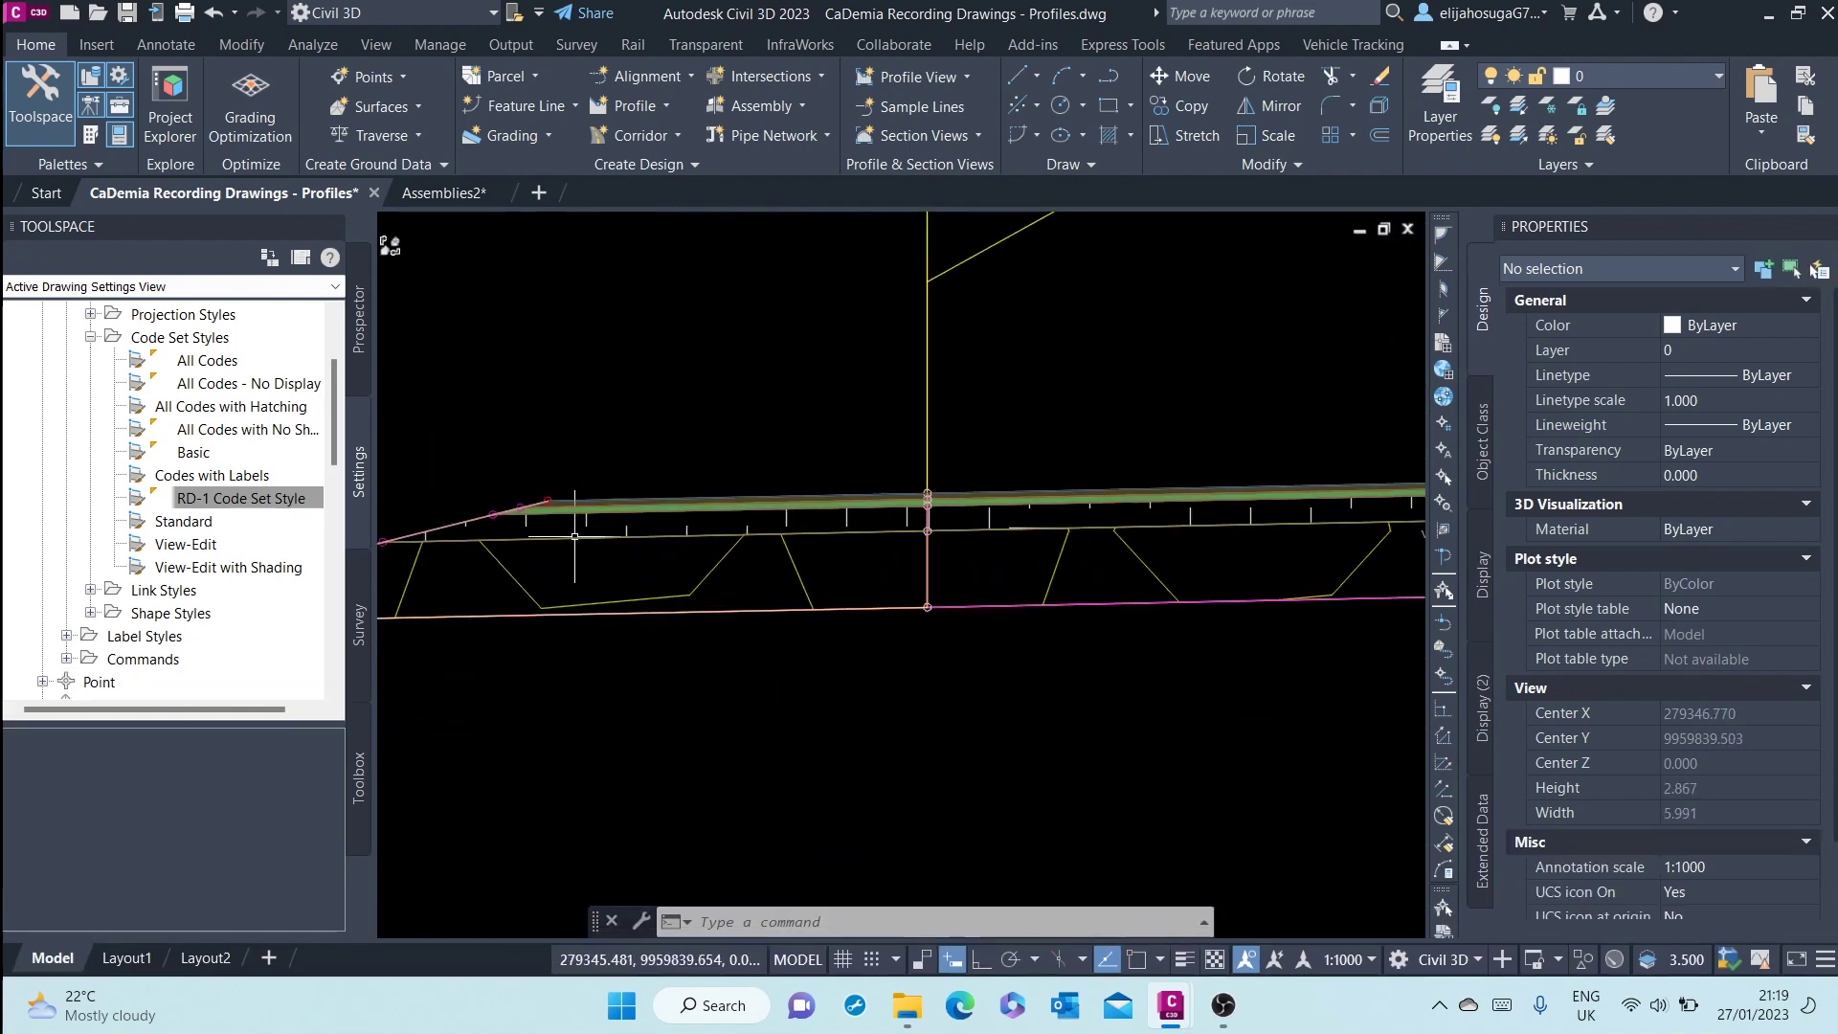
pyautogui.scroll(-3, 1082, 556)
pyautogui.scroll(5, 1082, 565)
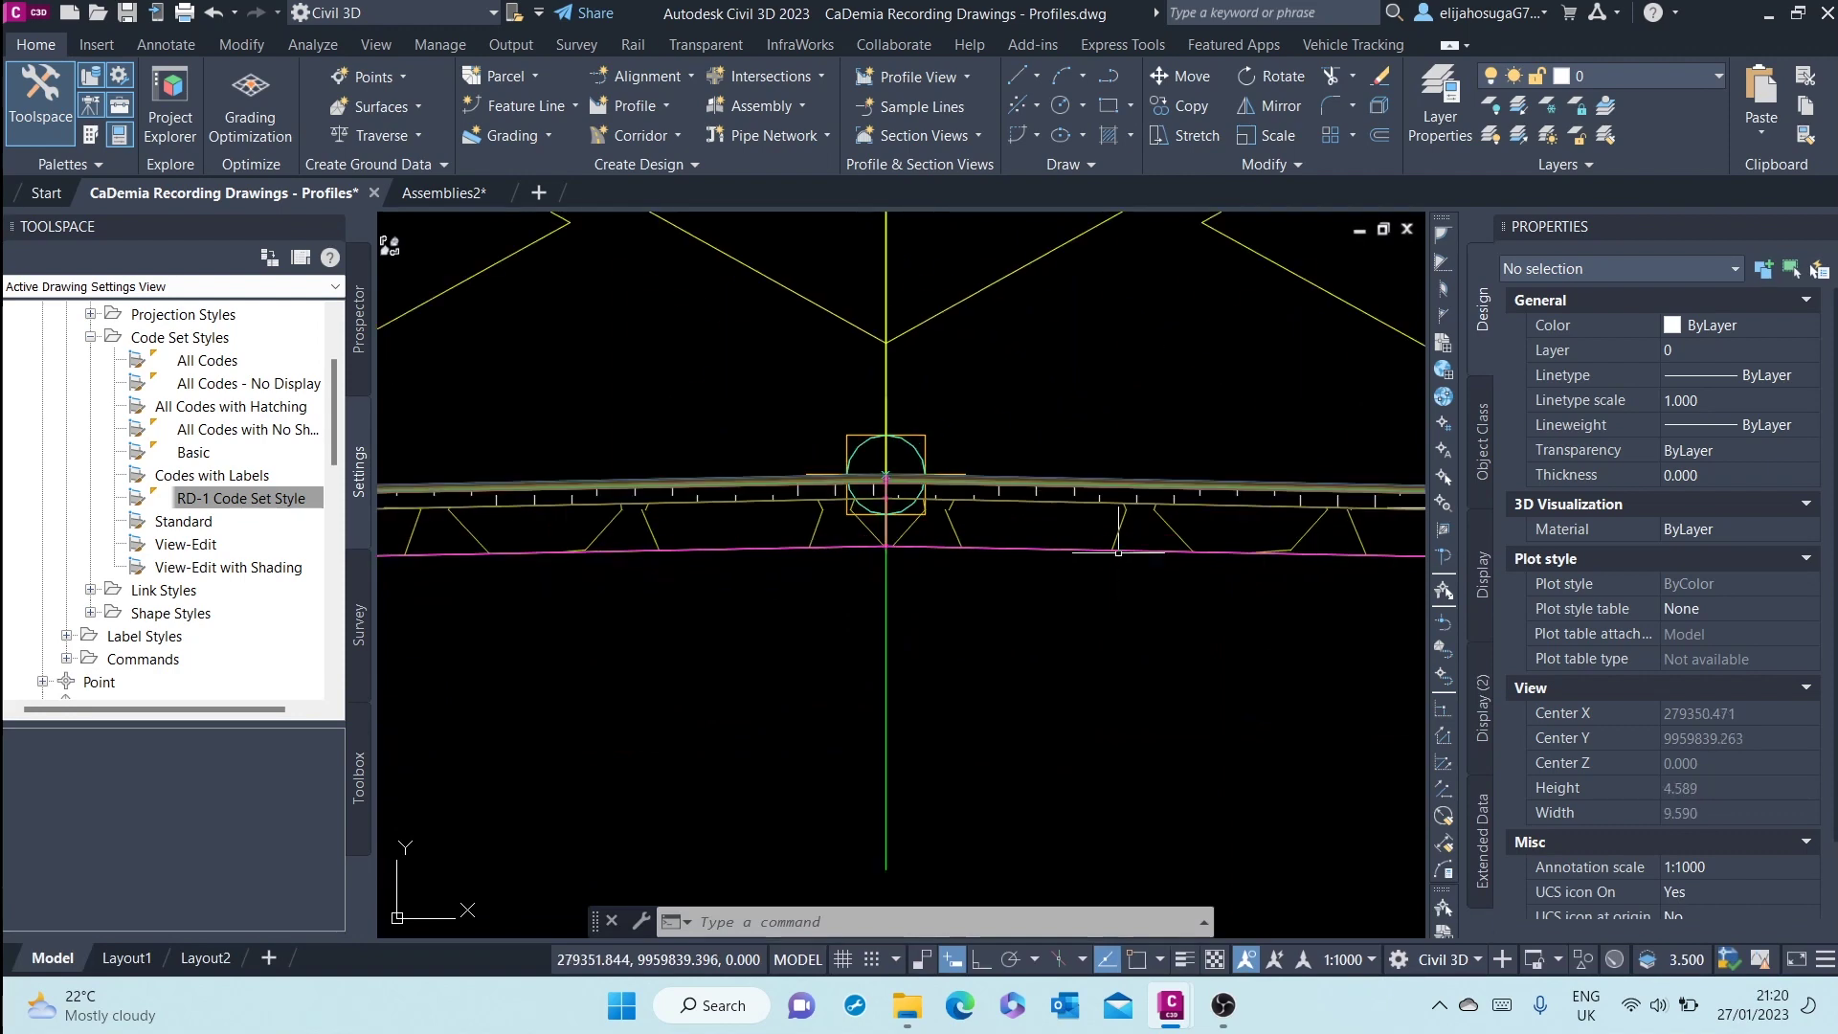
pyautogui.moveTo(1059, 560); pyautogui.dragTo(1039, 560, button='middle')
pyautogui.scroll(-5, 1039, 560)
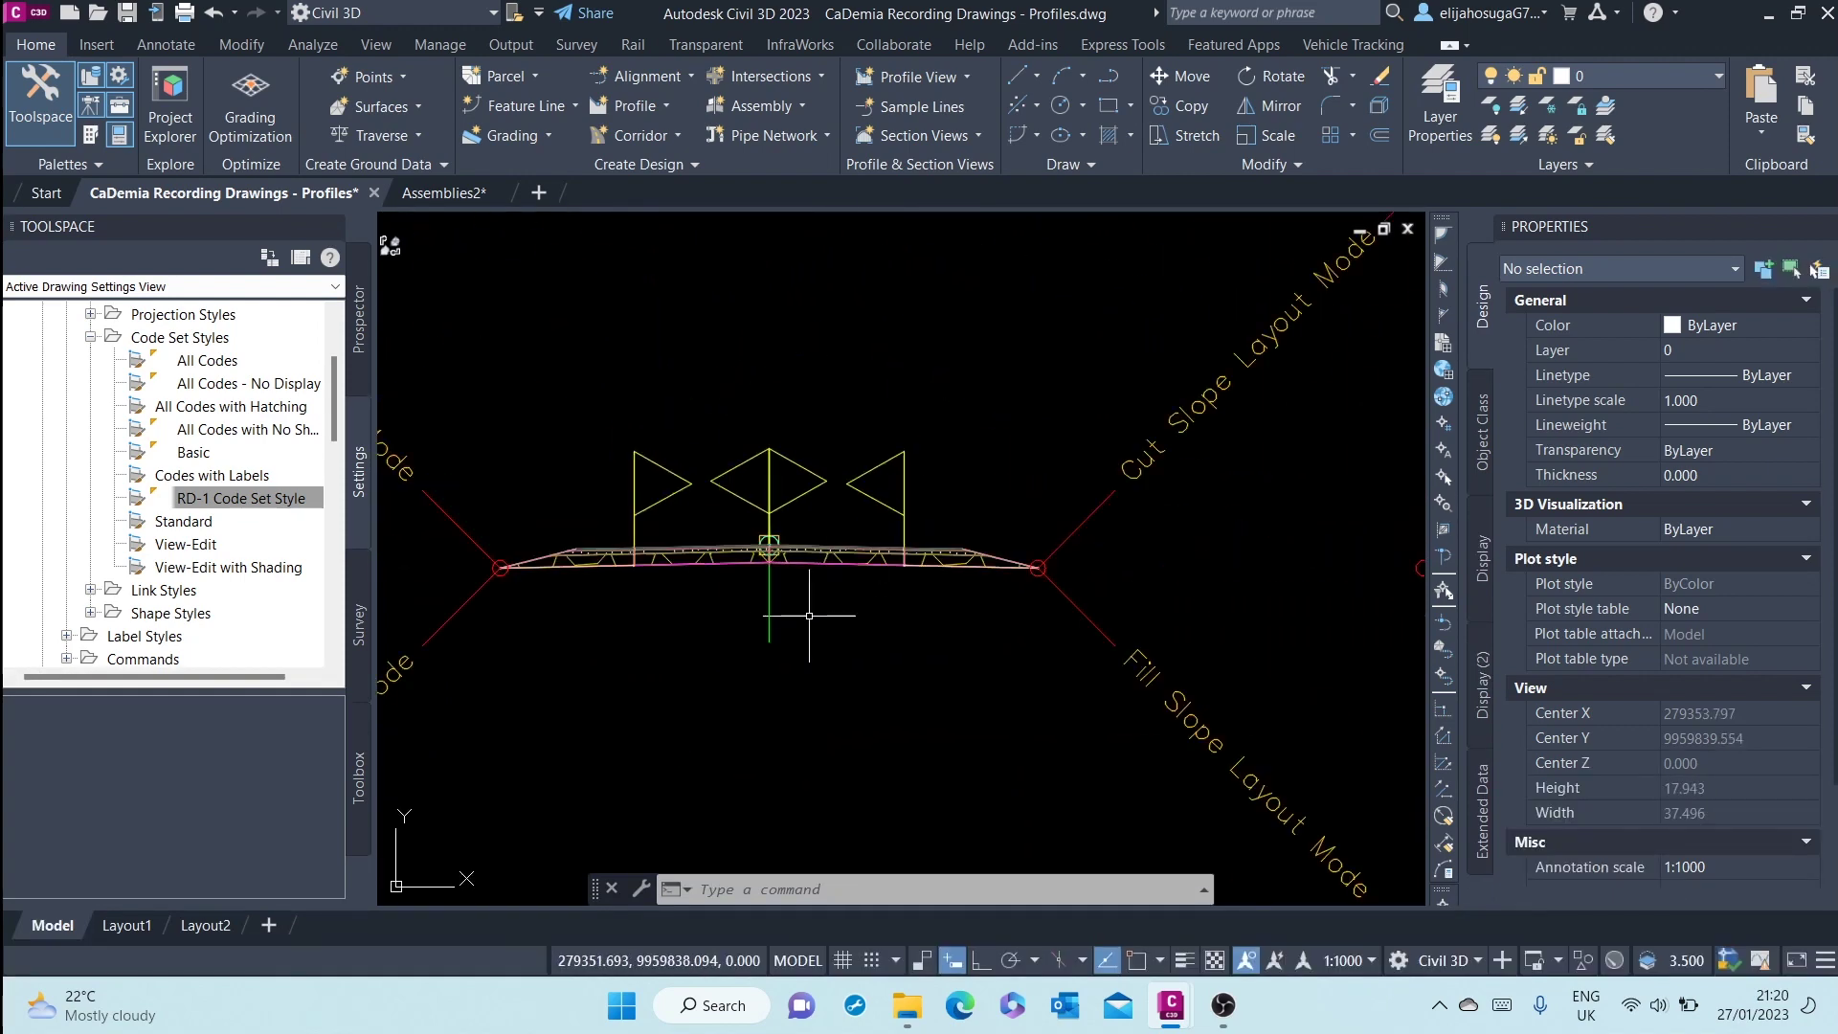
pyautogui.scroll(-2, 814, 595)
pyautogui.scroll(6, 852, 517)
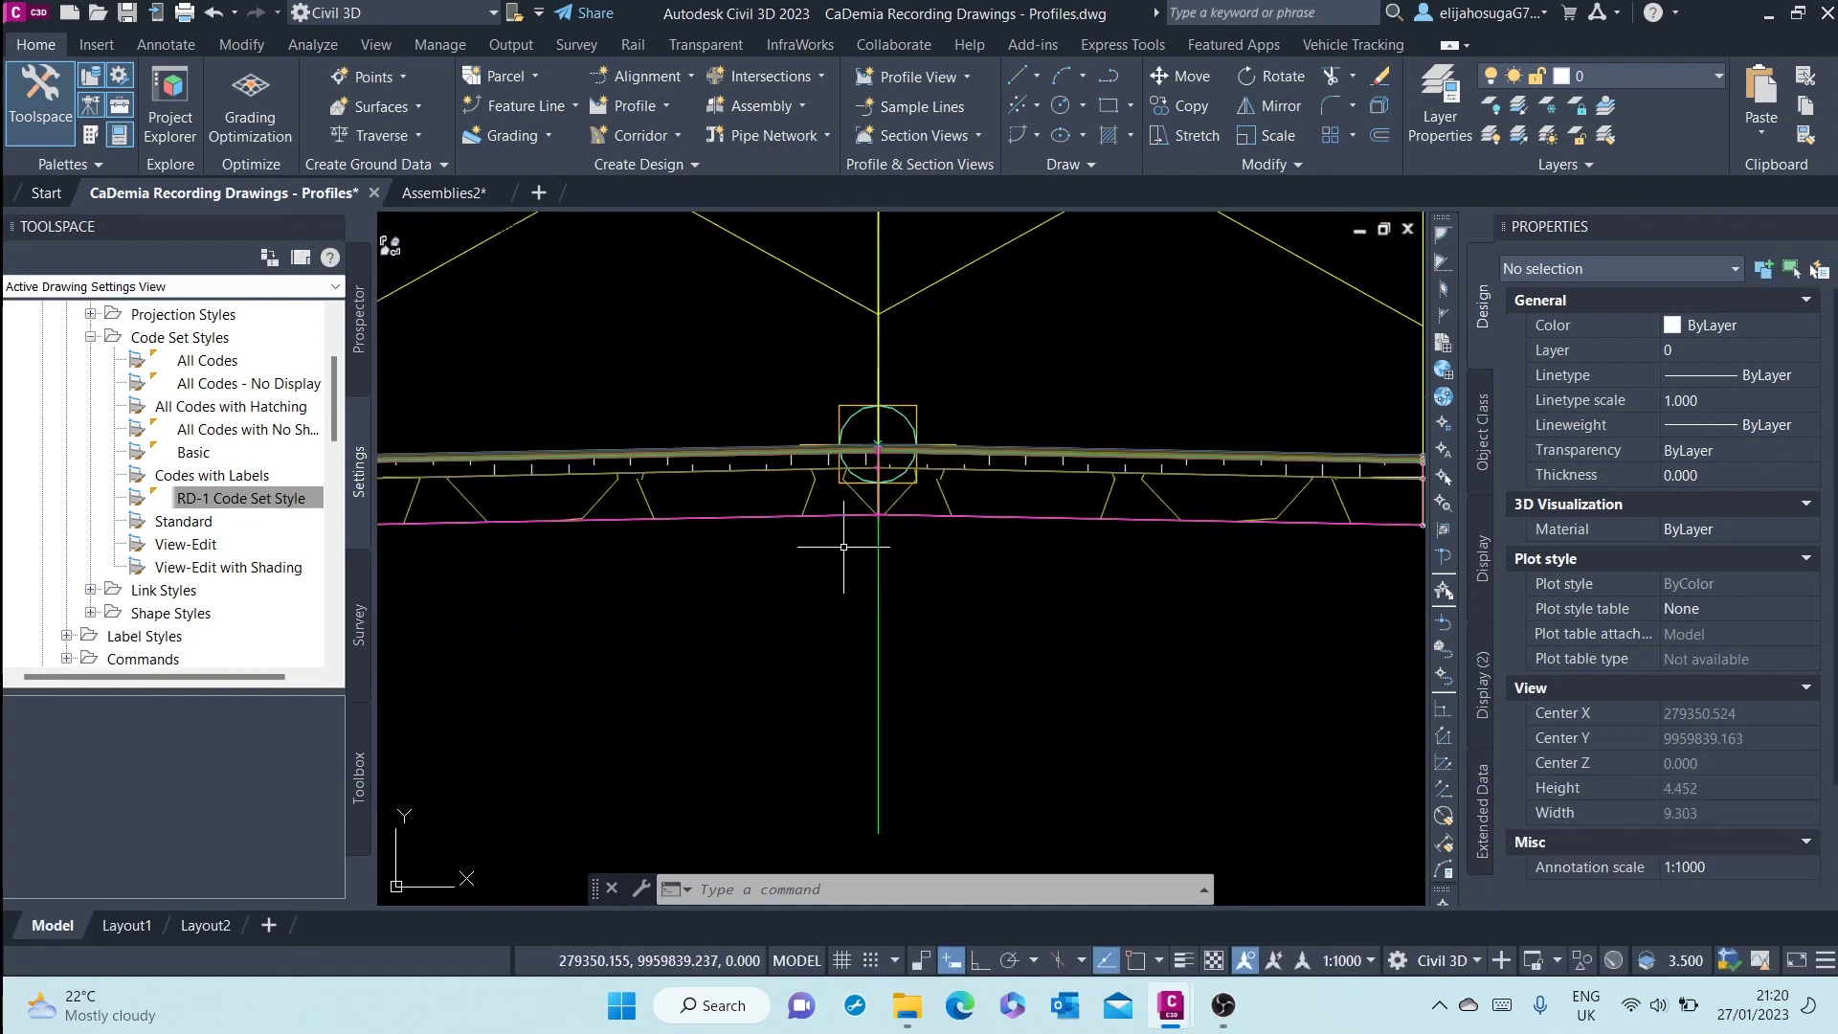
pyautogui.scroll(-3, 919, 556)
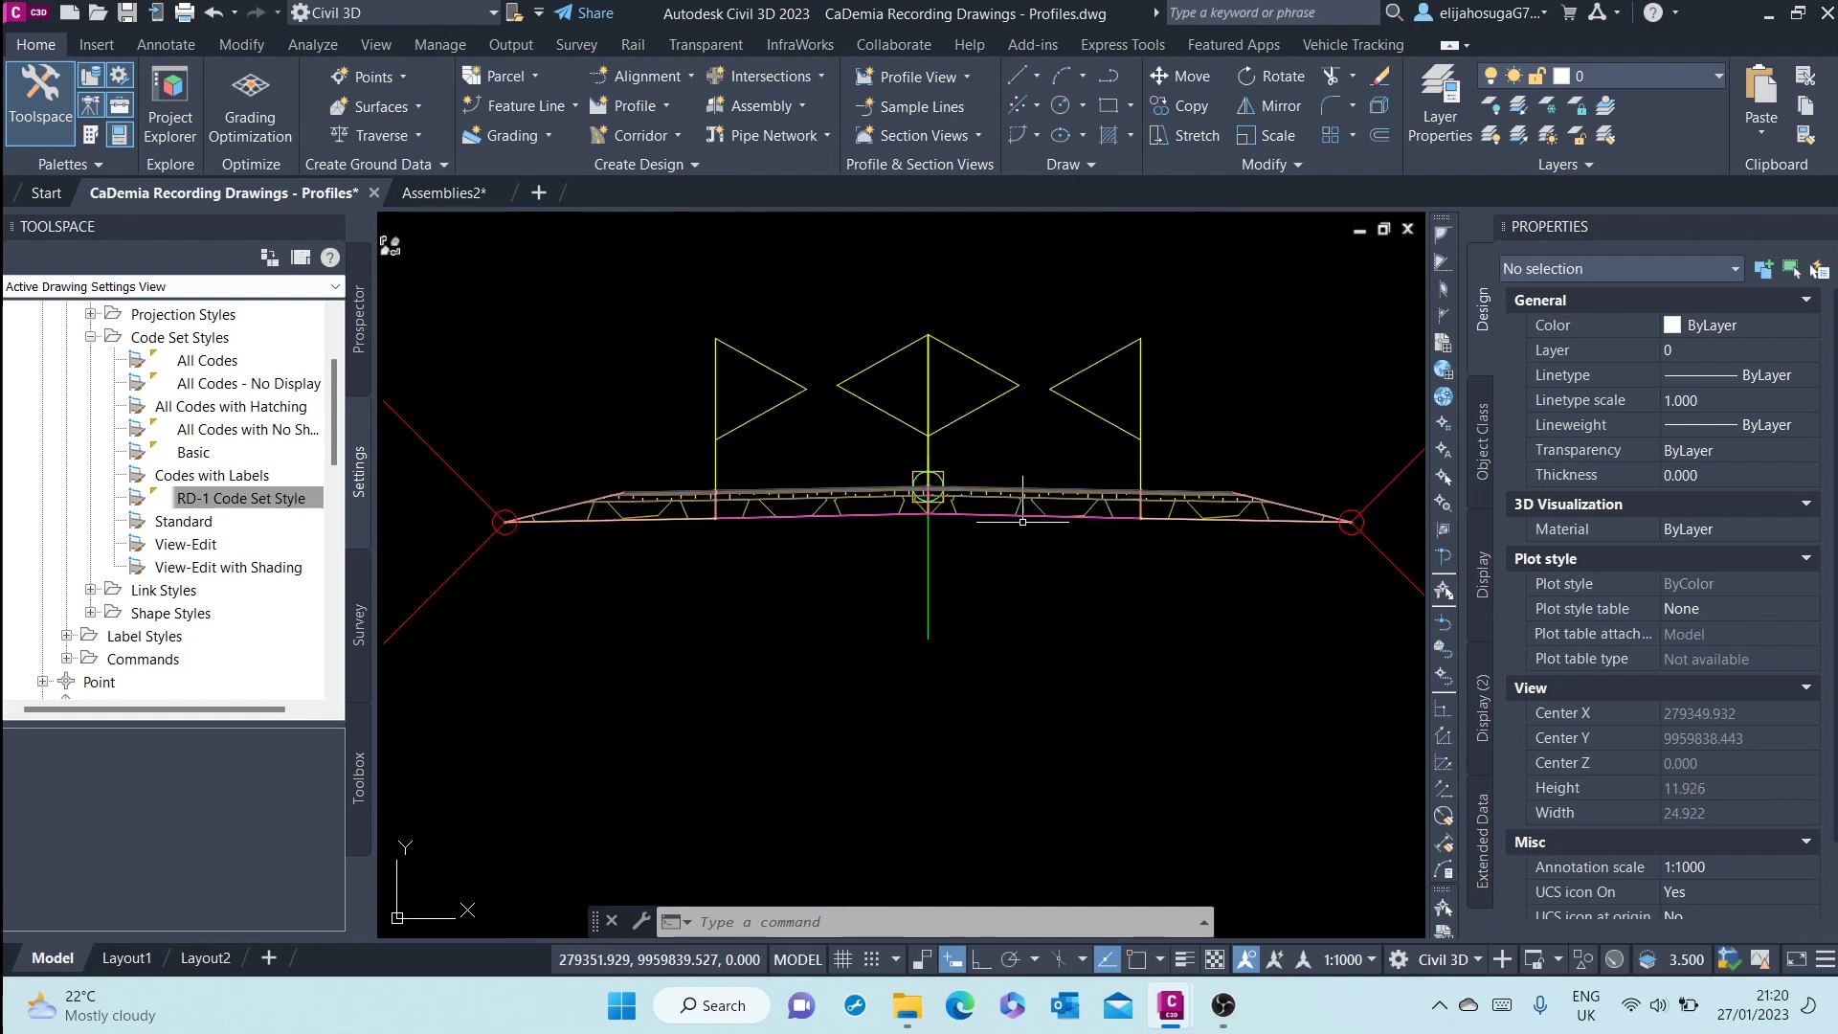
pyautogui.scroll(5, 1101, 479)
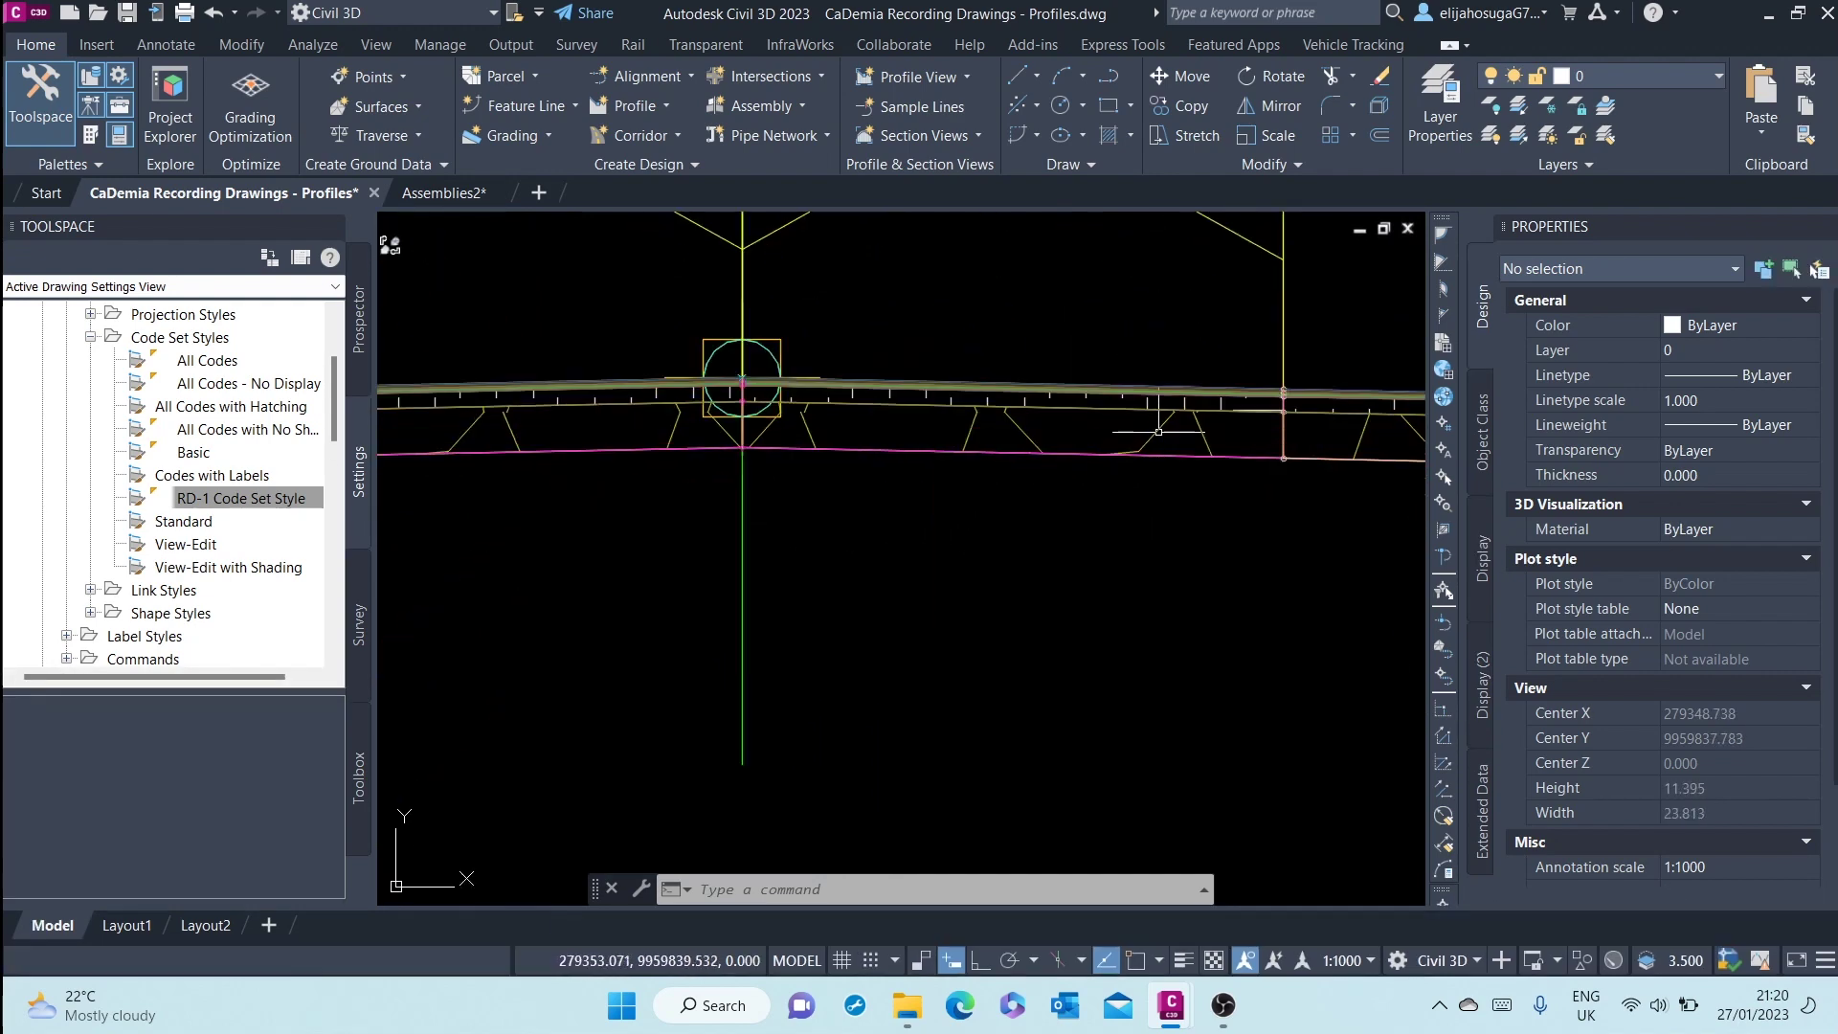
pyautogui.scroll(-5, 1122, 431)
pyautogui.scroll(2, 957, 414)
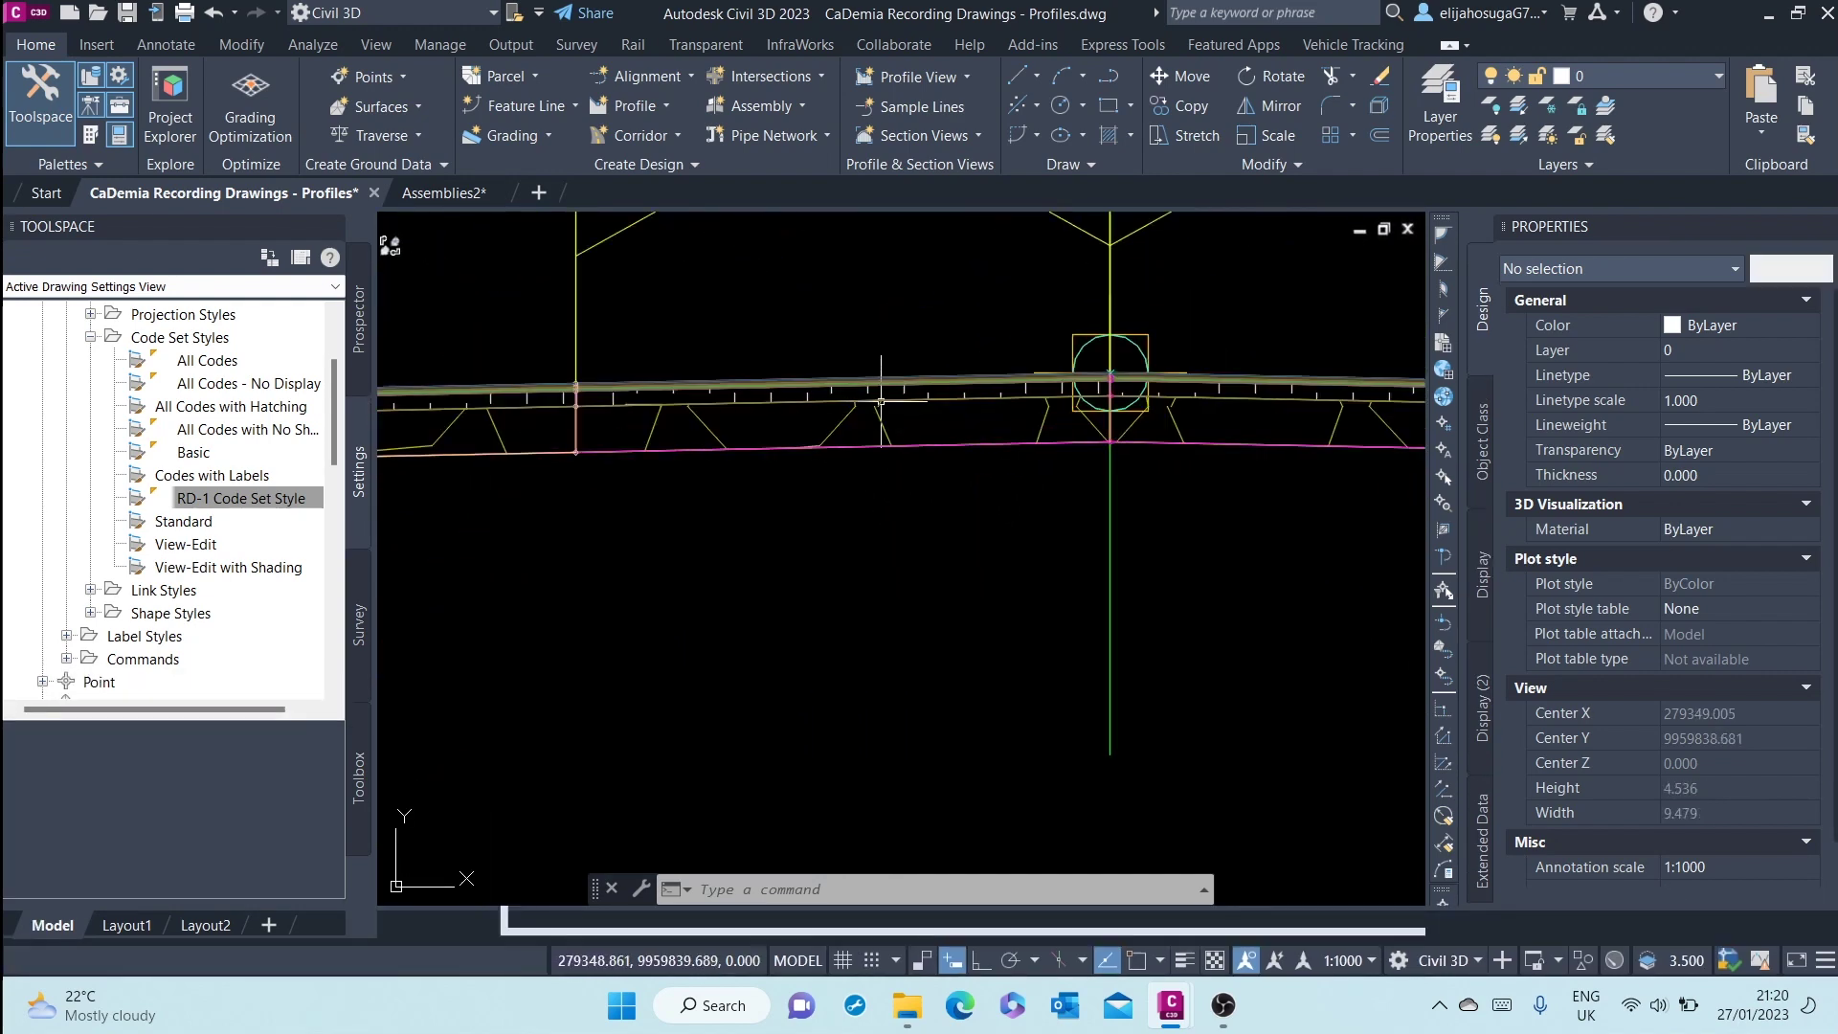
pyautogui.scroll(-2, 880, 407)
pyautogui.scroll(-2, 880, 407)
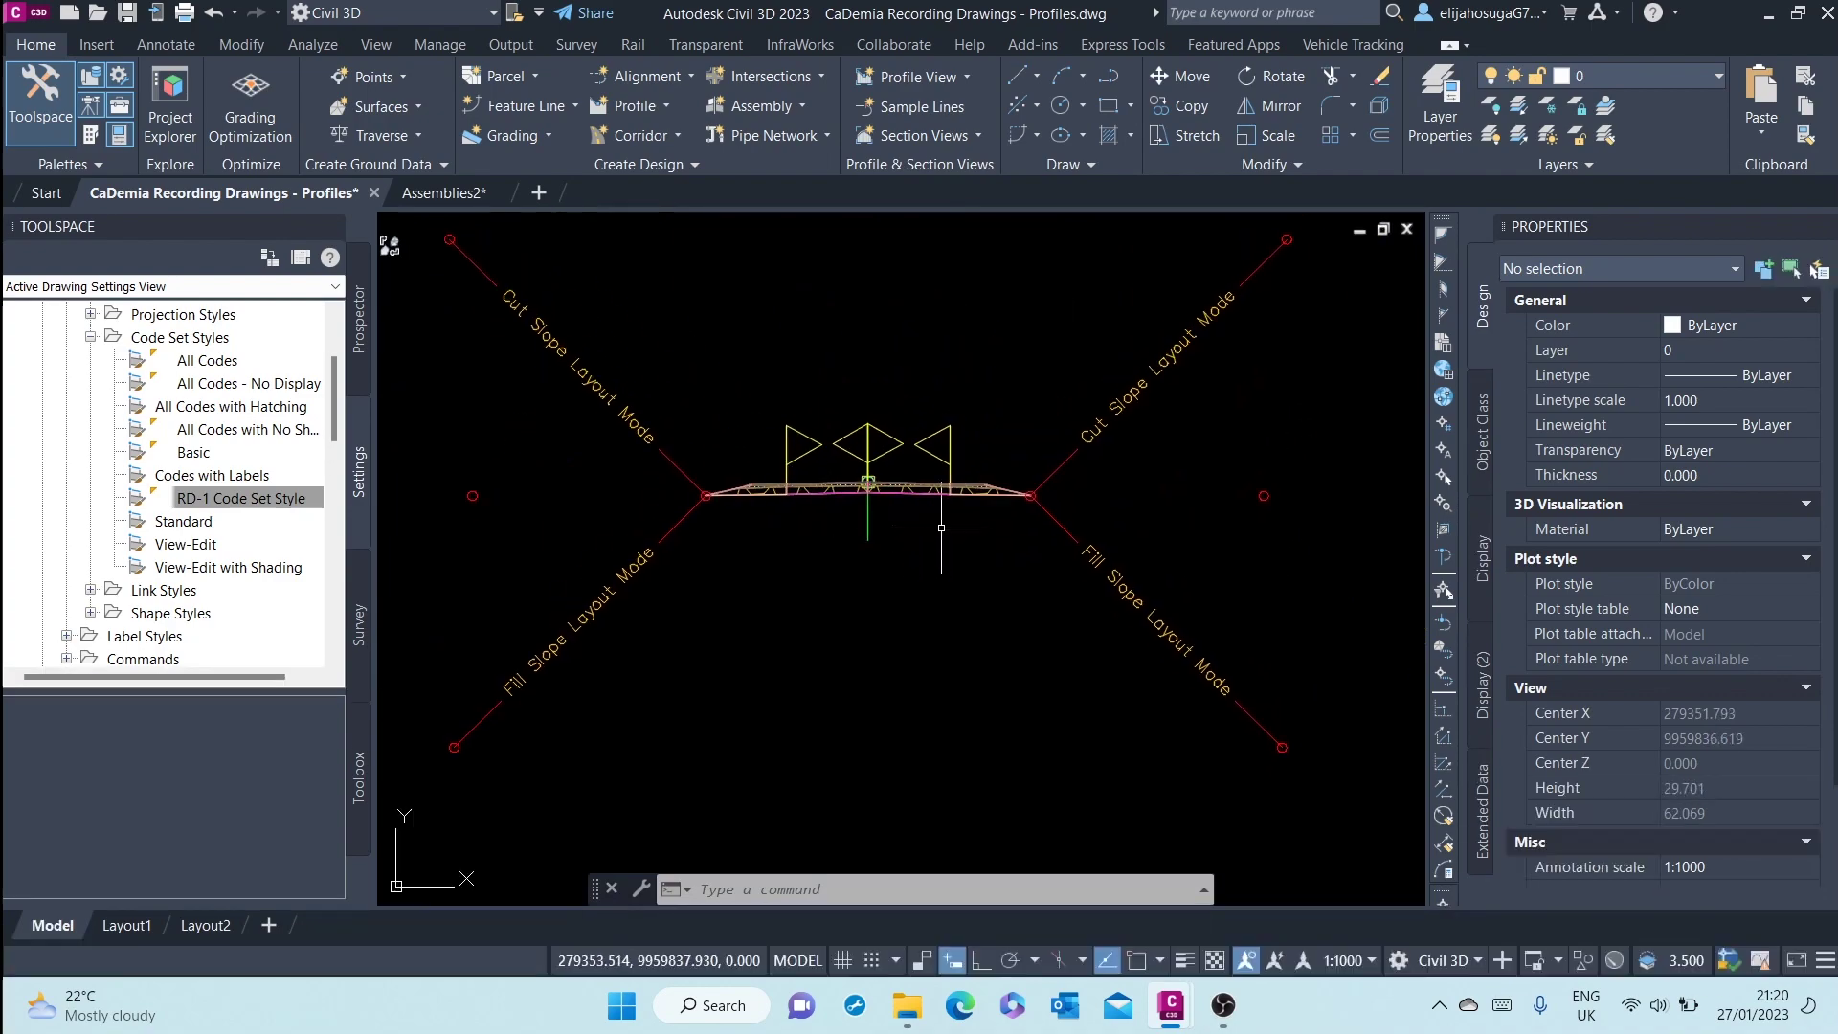